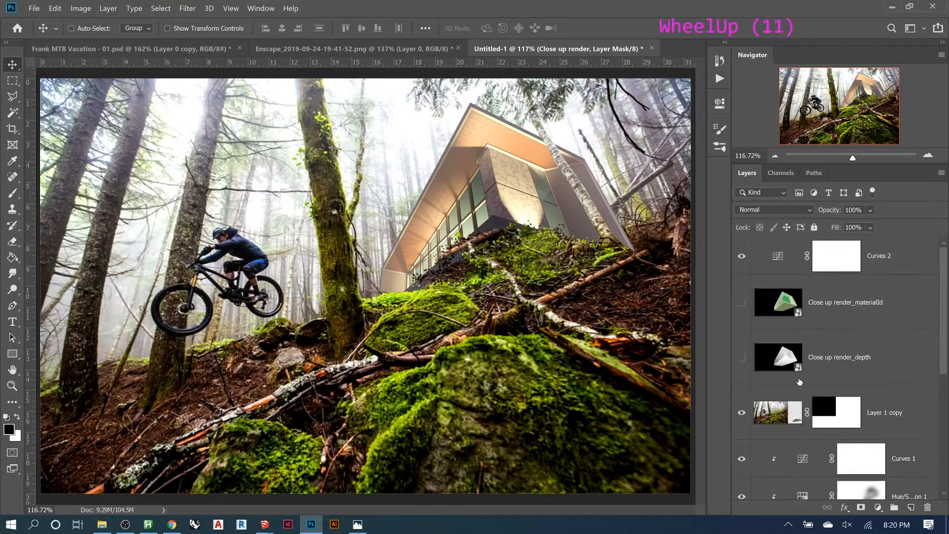
- Add a Hue/Saturation adjustment layer above the Curves 2 layer and enable Colorize
{"action": "left_click", "coordinate": [873, 257]}
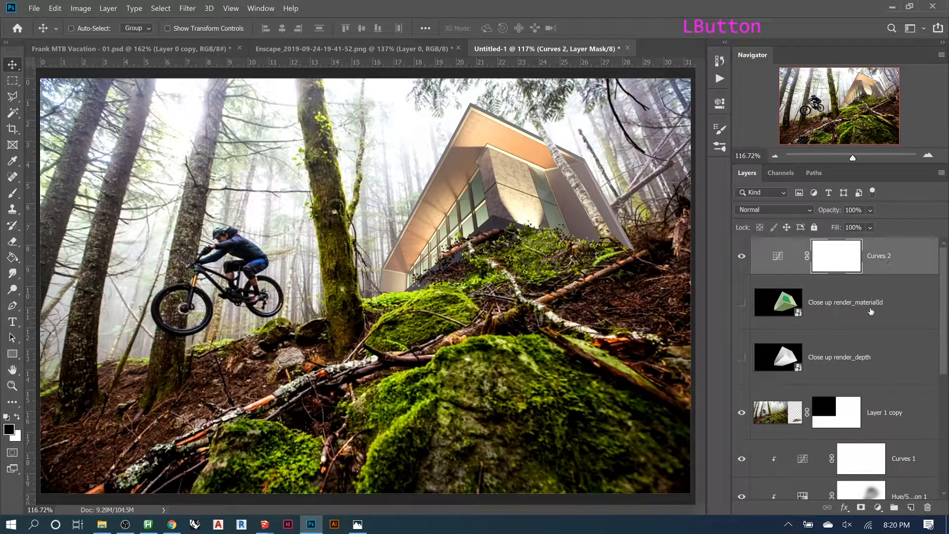
{"action": "left_click", "coordinate": [878, 509]}
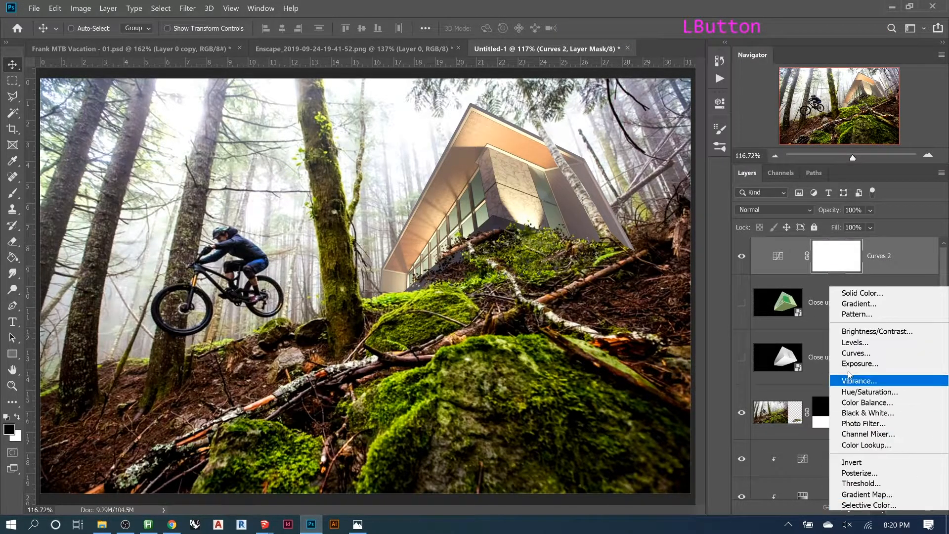
{"action": "left_click", "coordinate": [870, 391]}
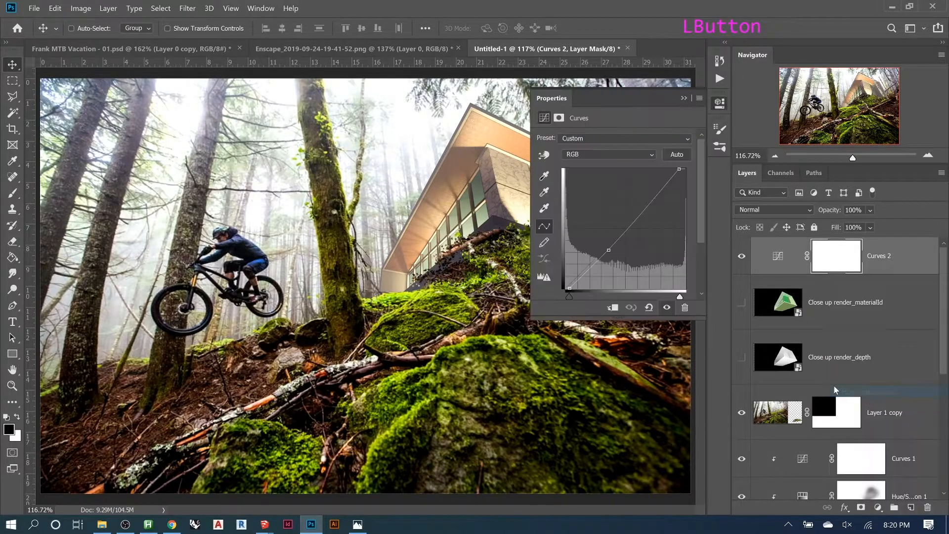
{"action": "left_click", "coordinate": [616, 251]}
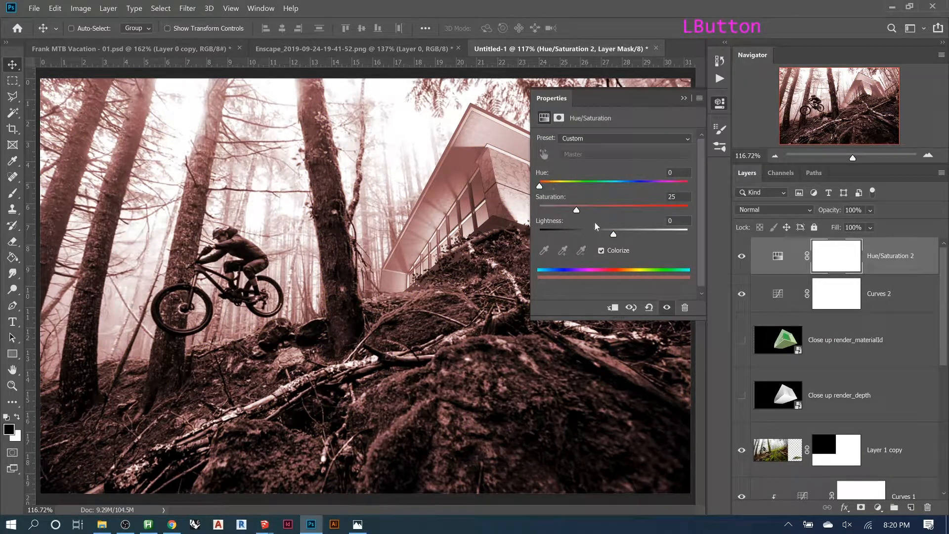
- Tint the image dark blue with the Hue/Saturation 2 adjustment: hue 225, saturation about 29 and lightness -46
{"action": "left_click_drag", "start_coordinate": [551, 190], "coordinate": [636, 188]}
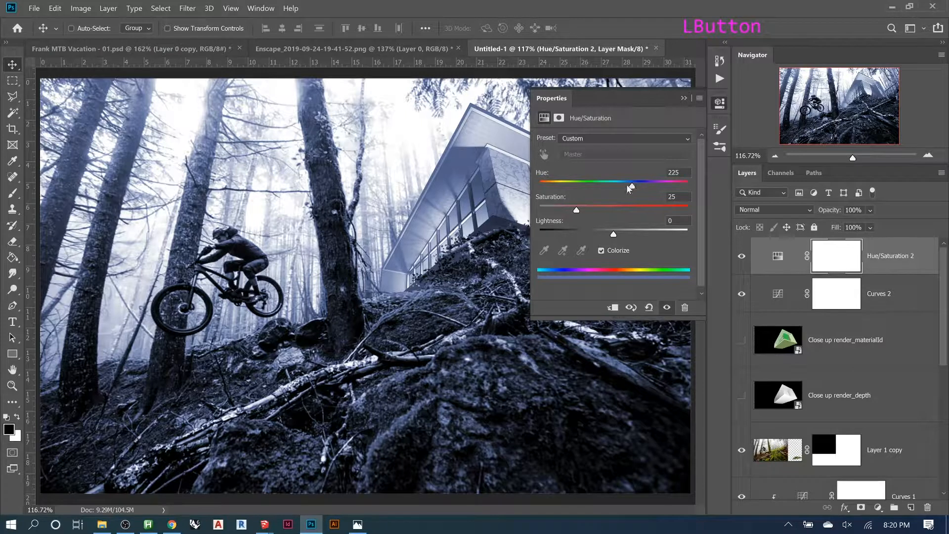
{"action": "left_click_drag", "start_coordinate": [613, 237], "coordinate": [581, 238]}
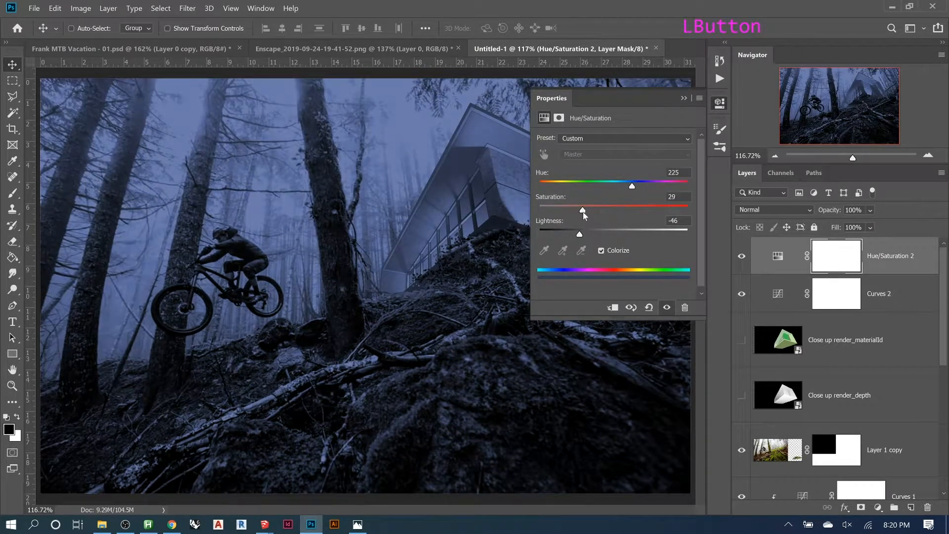
{"action": "left_click_drag", "start_coordinate": [585, 212], "coordinate": [587, 212]}
{"action": "left_click", "coordinate": [681, 100]}
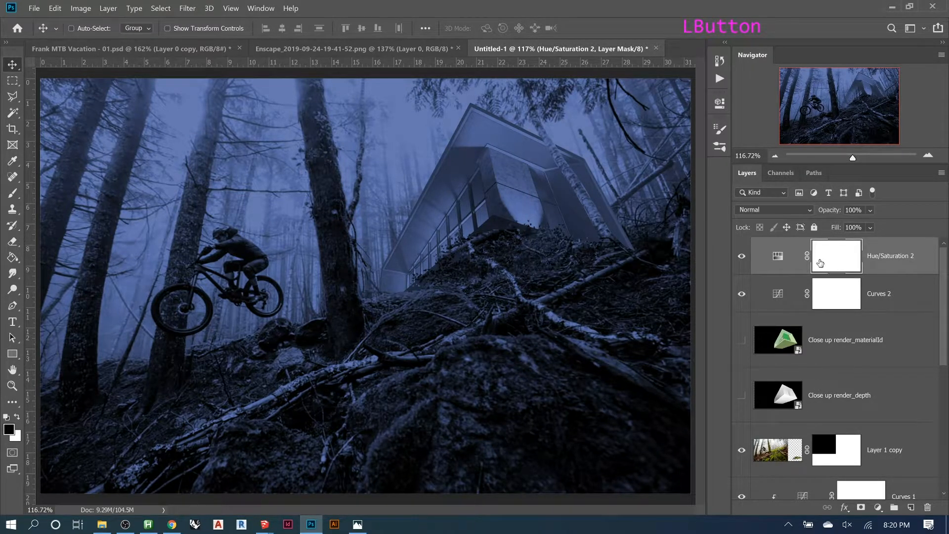
- Paint black on the Hue/Saturation 2 mask with a soft 500 px brush at 20% opacity over the house and mossy slope
{"action": "key", "text": "b"}
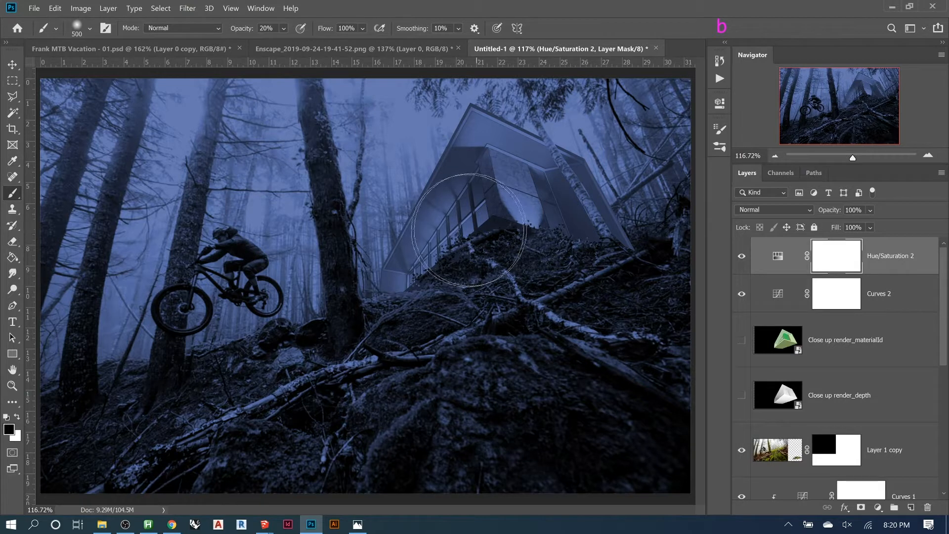
{"action": "mouse_move", "coordinate": [460, 229]}
{"action": "left_mouse_down"}
{"action": "mouse_move", "coordinate": [269, 352]}
{"action": "mouse_move", "coordinate": [401, 296]}
{"action": "left_mouse_up"}
{"action": "mouse_move", "coordinate": [305, 301]}
{"action": "left_mouse_down"}
{"action": "mouse_move", "coordinate": [456, 236]}
{"action": "mouse_move", "coordinate": [479, 215]}
{"action": "mouse_move", "coordinate": [231, 305]}
{"action": "mouse_move", "coordinate": [310, 290]}
{"action": "mouse_move", "coordinate": [447, 224]}
{"action": "mouse_move", "coordinate": [250, 326]}
{"action": "mouse_move", "coordinate": [295, 315]}
{"action": "mouse_move", "coordinate": [486, 225]}
{"action": "mouse_move", "coordinate": [474, 221]}
{"action": "mouse_move", "coordinate": [479, 108]}
{"action": "mouse_move", "coordinate": [511, 216]}
{"action": "mouse_move", "coordinate": [464, 161]}
{"action": "mouse_move", "coordinate": [471, 178]}
{"action": "mouse_move", "coordinate": [288, 298]}
{"action": "mouse_move", "coordinate": [330, 295]}
{"action": "mouse_move", "coordinate": [473, 237]}
{"action": "mouse_move", "coordinate": [481, 226]}
{"action": "mouse_move", "coordinate": [426, 142]}
{"action": "left_mouse_up"}
{"action": "mouse_move", "coordinate": [527, 152]}
{"action": "left_mouse_down"}
{"action": "mouse_move", "coordinate": [515, 222]}
{"action": "mouse_move", "coordinate": [507, 208]}
{"action": "mouse_move", "coordinate": [652, 293]}
{"action": "mouse_move", "coordinate": [602, 291]}
{"action": "mouse_move", "coordinate": [541, 239]}
{"action": "mouse_move", "coordinate": [717, 244]}
{"action": "mouse_move", "coordinate": [369, 231]}
{"action": "mouse_move", "coordinate": [437, 225]}
{"action": "mouse_move", "coordinate": [356, 330]}
{"action": "mouse_move", "coordinate": [247, 350]}
{"action": "left_mouse_up"}
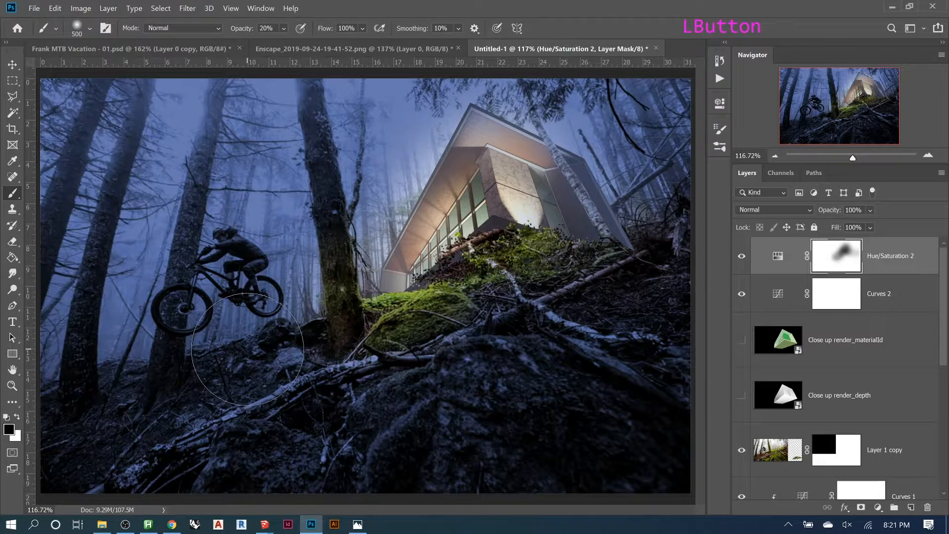
- Soften the blue tint around the house and forest floor with large 2100 px dabs on the Hue/Saturation 2 mask
{"action": "key", "text": "bracketright"}
{"action": "key", "text": "bracketright"}
{"action": "key", "text": "bracketright"}
{"action": "key", "text": "bracketright"}
{"action": "key", "text": "bracketright"}
{"action": "key", "text": "bracketright"}
{"action": "key", "text": "bracketright"}
{"action": "key", "text": "bracketright"}
{"action": "key", "text": "bracketright"}
{"action": "key", "text": "bracketright"}
{"action": "key", "text": "bracketright"}
{"action": "key", "text": "bracketright"}
{"action": "key", "text": "bracketright"}
{"action": "key", "text": "bracketright"}
{"action": "key", "text": "bracketright"}
{"action": "key", "text": "bracketright"}
{"action": "left_click", "coordinate": [311, 319]}
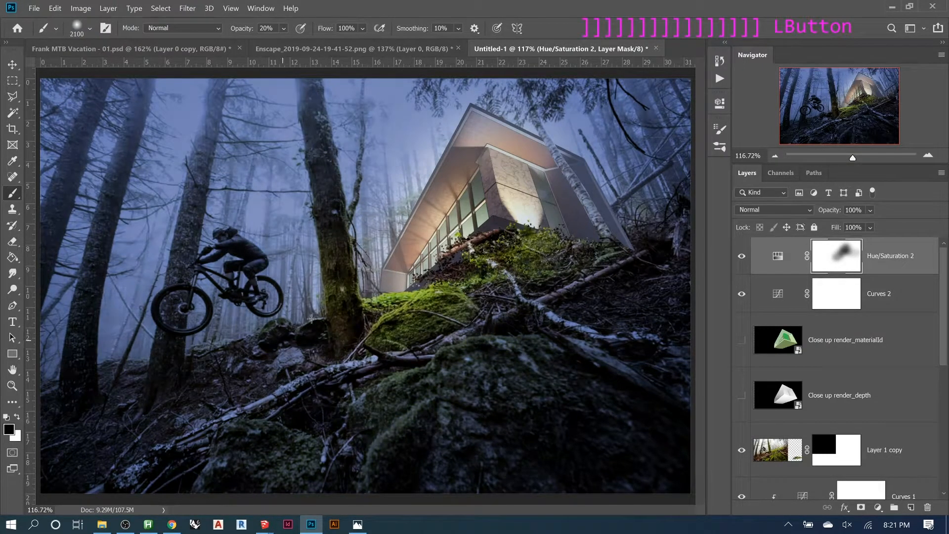
{"action": "left_click", "coordinate": [437, 232]}
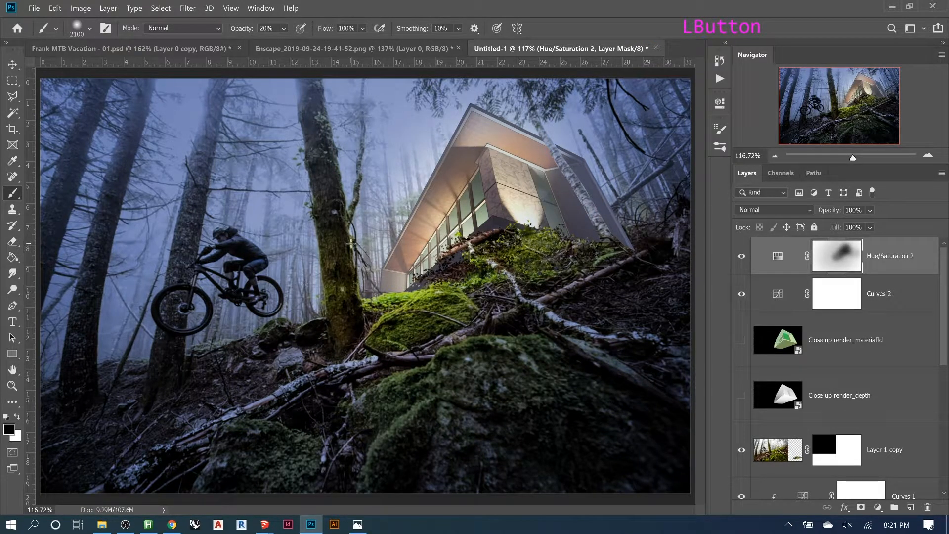
- Reduce the brush size and dab the mask over the foreground boulder and the slope beside the house
{"action": "key", "text": "bracketleft"}
{"action": "key", "text": "bracketleft"}
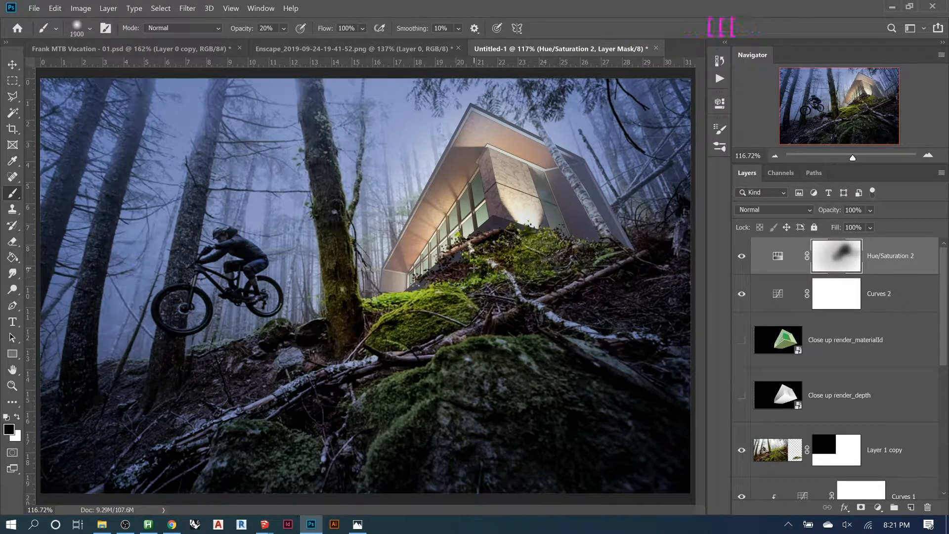
{"action": "key", "text": "bracketleft"}
{"action": "key", "text": "bracketleft"}
{"action": "key", "text": "bracketleft"}
{"action": "key", "text": "bracketleft"}
{"action": "key", "text": "bracketleft"}
{"action": "key", "text": "bracketleft"}
{"action": "key", "text": "bracketleft"}
{"action": "key", "text": "bracketleft"}
{"action": "key", "text": "bracketleft"}
{"action": "key", "text": "bracketleft"}
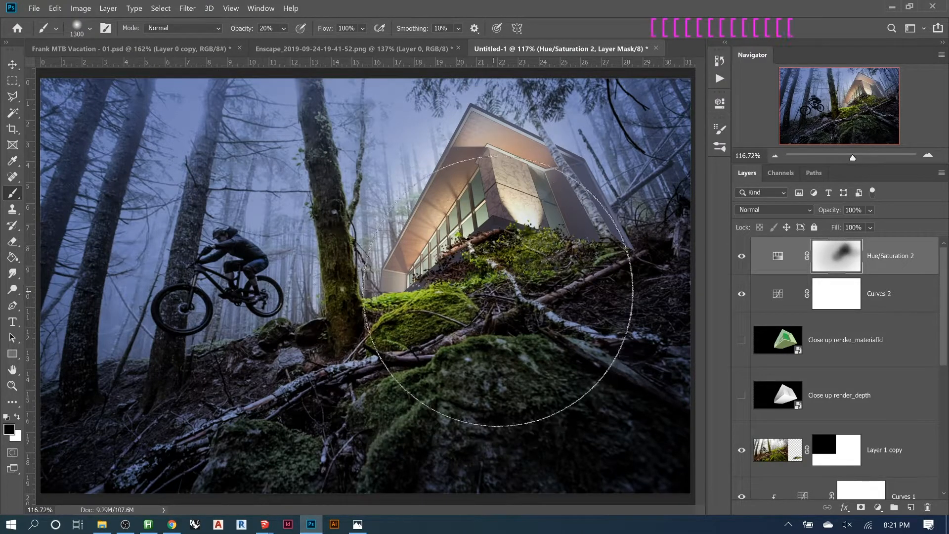
{"action": "key", "text": "bracketleft"}
{"action": "key", "text": "bracketleft"}
{"action": "left_click", "coordinate": [481, 401]}
{"action": "left_click", "coordinate": [655, 310]}
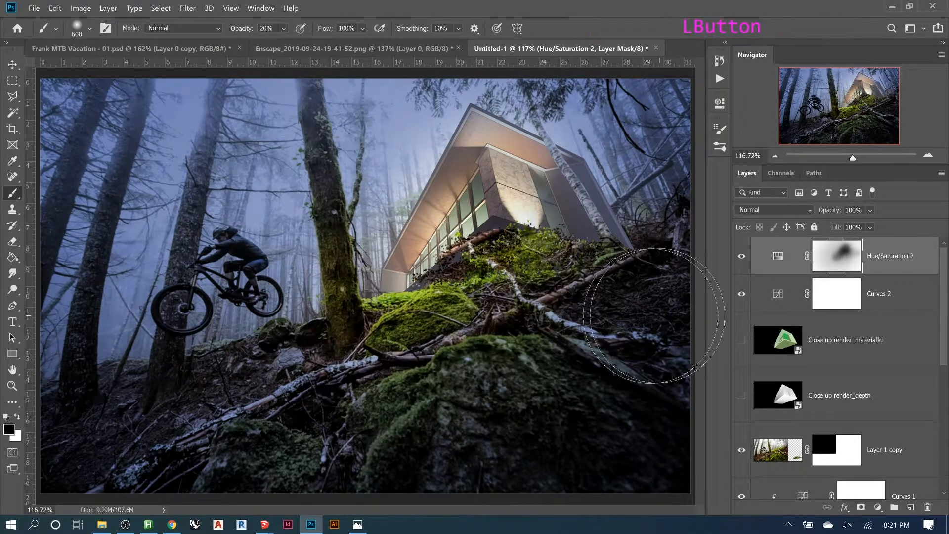
- Paint moss highlights along the upper edges and ridges of the foreground boulder on the mask with a 60 px brush
{"action": "key", "text": "bracketleft"}
{"action": "key", "text": "bracketleft"}
{"action": "key", "text": "bracketleft"}
{"action": "key", "text": "bracketleft"}
{"action": "key", "text": "bracketleft"}
{"action": "key", "text": "bracketleft"}
{"action": "key", "text": "bracketleft"}
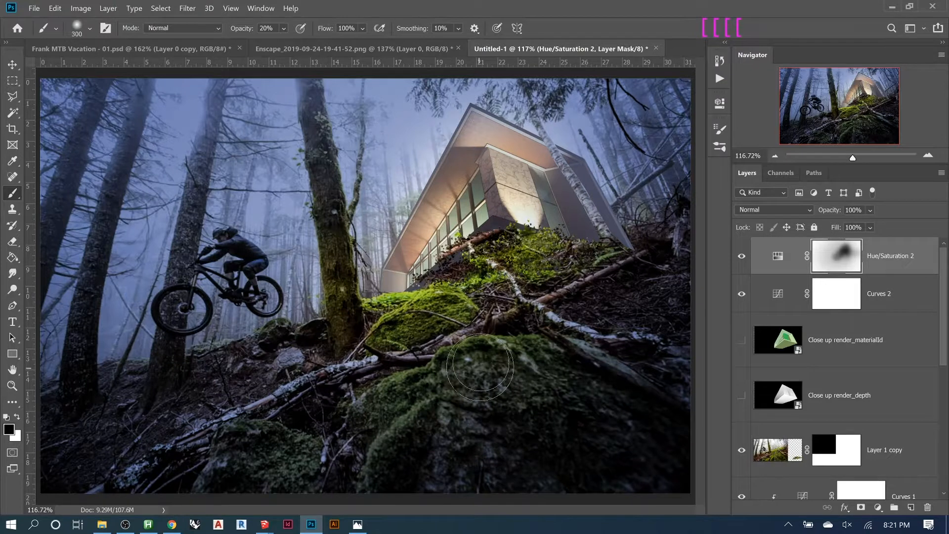
{"action": "key", "text": "bracketleft"}
{"action": "key", "text": "bracketleft"}
{"action": "key", "text": "bracketleft"}
{"action": "key", "text": "bracketleft"}
{"action": "key", "text": "bracketleft"}
{"action": "key", "text": "bracketleft"}
{"action": "left_click_drag", "start_coordinate": [532, 341], "coordinate": [456, 350]}
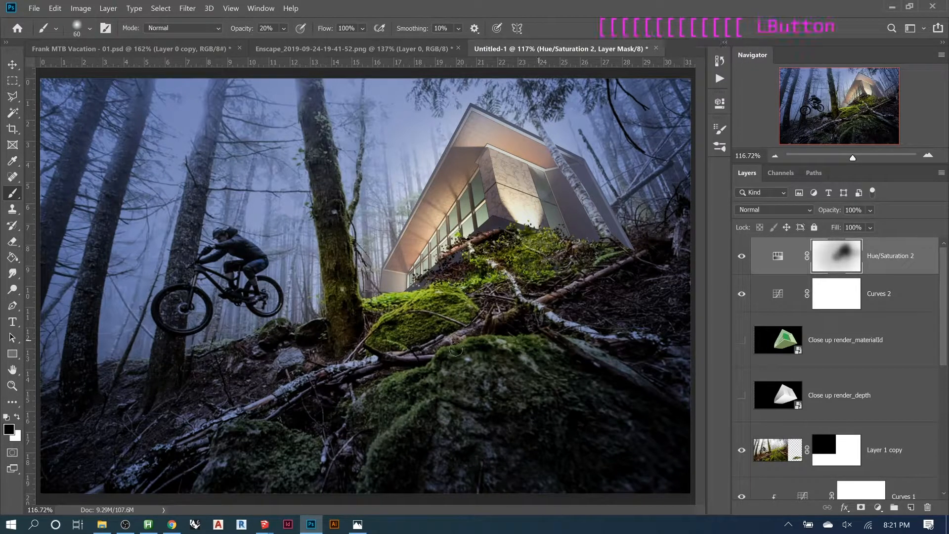
{"action": "left_click", "coordinate": [453, 349]}
{"action": "mouse_move", "coordinate": [434, 361]}
{"action": "left_mouse_down"}
{"action": "mouse_move", "coordinate": [388, 385]}
{"action": "mouse_move", "coordinate": [409, 383]}
{"action": "mouse_move", "coordinate": [426, 372]}
{"action": "mouse_move", "coordinate": [373, 380]}
{"action": "mouse_move", "coordinate": [352, 405]}
{"action": "left_mouse_up"}
{"action": "left_click_drag", "start_coordinate": [345, 412], "coordinate": [344, 426]}
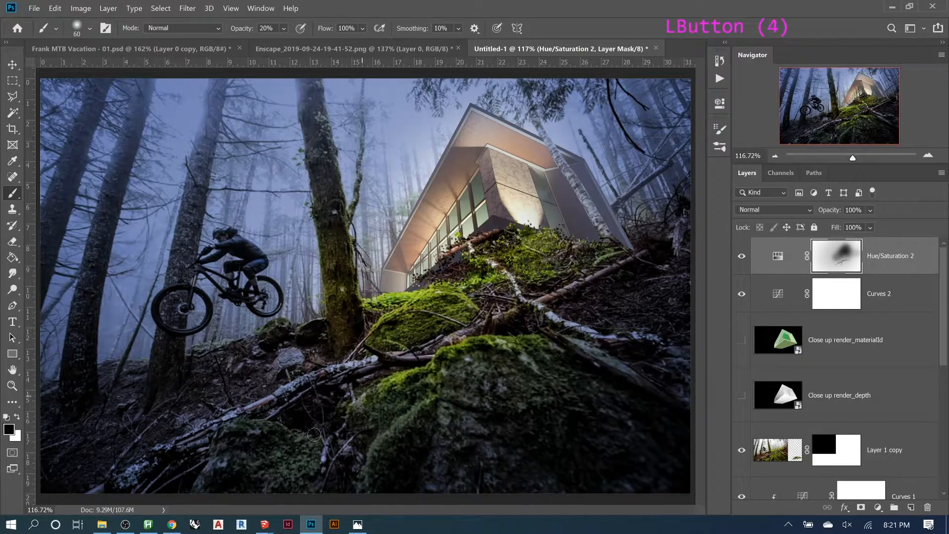
{"action": "left_click_drag", "start_coordinate": [416, 410], "coordinate": [329, 470]}
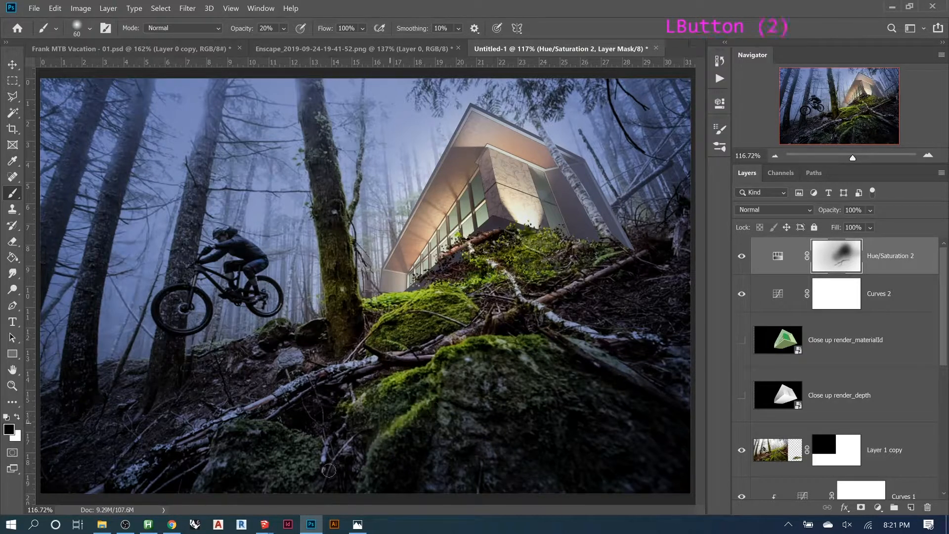
- Reveal warm light along the house-facing side of the mossy tree trunk on the mask with a 40 px brush
{"action": "key", "text": "bracketright"}
{"action": "key", "text": "bracketright"}
{"action": "key", "text": "bracketright"}
{"action": "key", "text": "bracketright"}
{"action": "key", "text": "bracketleft"}
{"action": "key", "text": "bracketleft"}
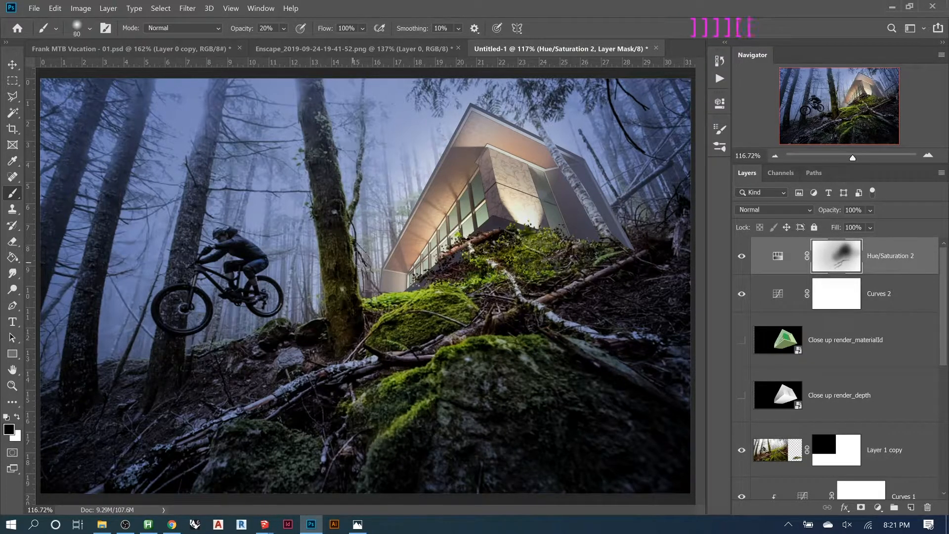
{"action": "key", "text": "bracketleft"}
{"action": "left_click", "coordinate": [344, 263]}
{"action": "mouse_move", "coordinate": [346, 223]}
{"action": "left_mouse_down"}
{"action": "mouse_move", "coordinate": [314, 73]}
{"action": "mouse_move", "coordinate": [333, 139]}
{"action": "left_mouse_up"}
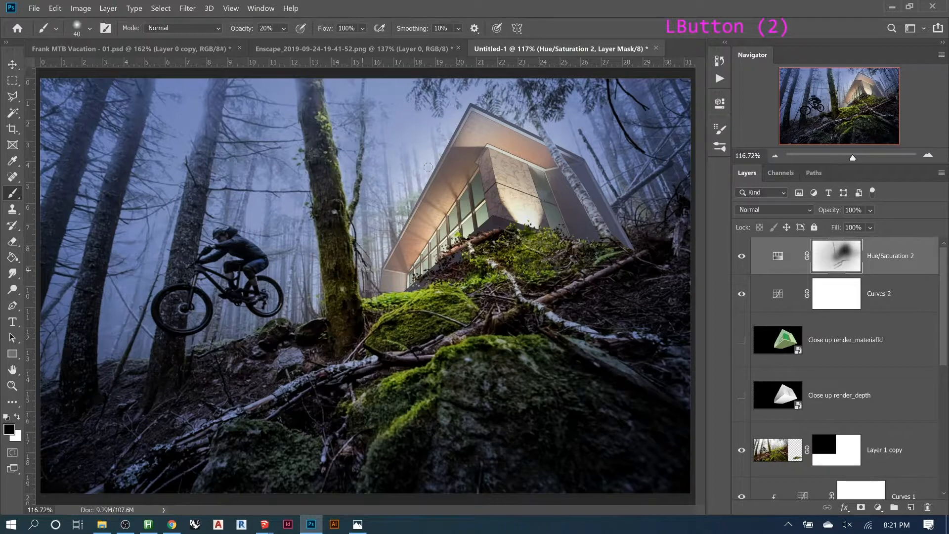
- Reduce the brush to 25 px and paint the mask along the thin birch trunk in front of the house
{"action": "key", "text": "bracketleft"}
{"action": "key", "text": "bracketleft"}
{"action": "key", "text": "bracketleft"}
{"action": "key", "text": "bracketleft"}
{"action": "key", "text": "bracketleft"}
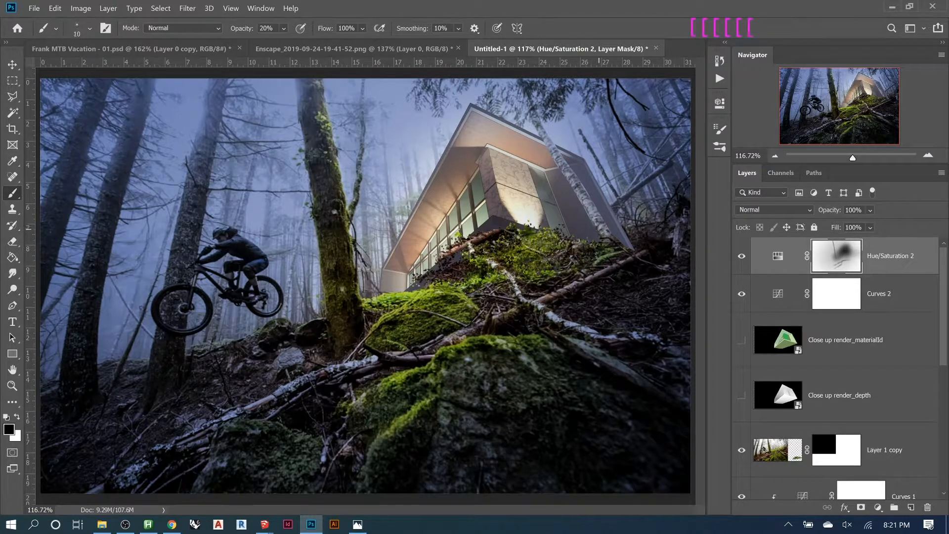
{"action": "key", "text": "bracketright"}
{"action": "key", "text": "bracketright"}
{"action": "key", "text": "bracketright"}
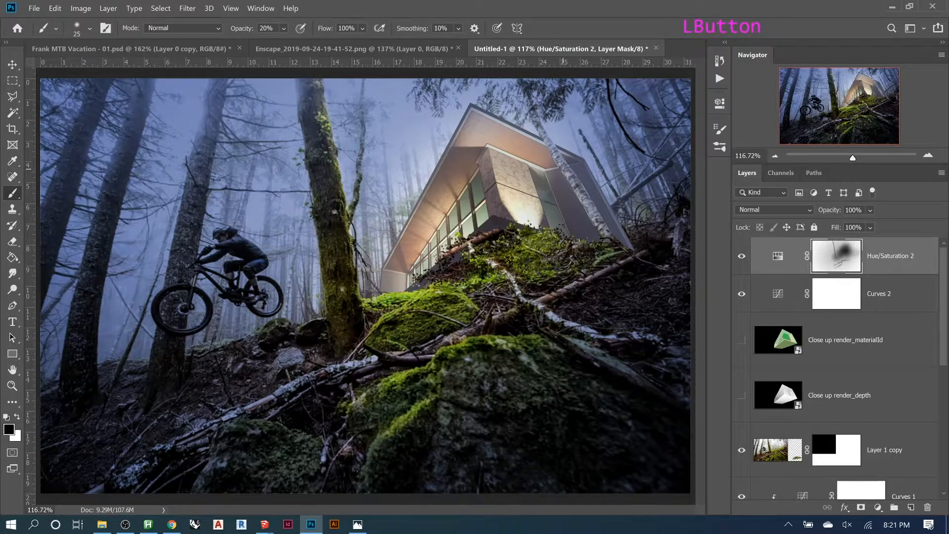
{"action": "left_click", "coordinate": [547, 143]}
- Enlarge the brush to 400 px and dab the mask repeatedly across the house facade to bring back its warm glow
{"action": "key", "text": "bracketright"}
{"action": "key", "text": "bracketright"}
{"action": "key", "text": "bracketright"}
{"action": "key", "text": "bracketright"}
{"action": "key", "text": "bracketright"}
{"action": "key", "text": "bracketright"}
{"action": "key", "text": "bracketright"}
{"action": "key", "text": "bracketright"}
{"action": "key", "text": "bracketright"}
{"action": "key", "text": "bracketright"}
{"action": "key", "text": "bracketright"}
{"action": "key", "text": "bracketright"}
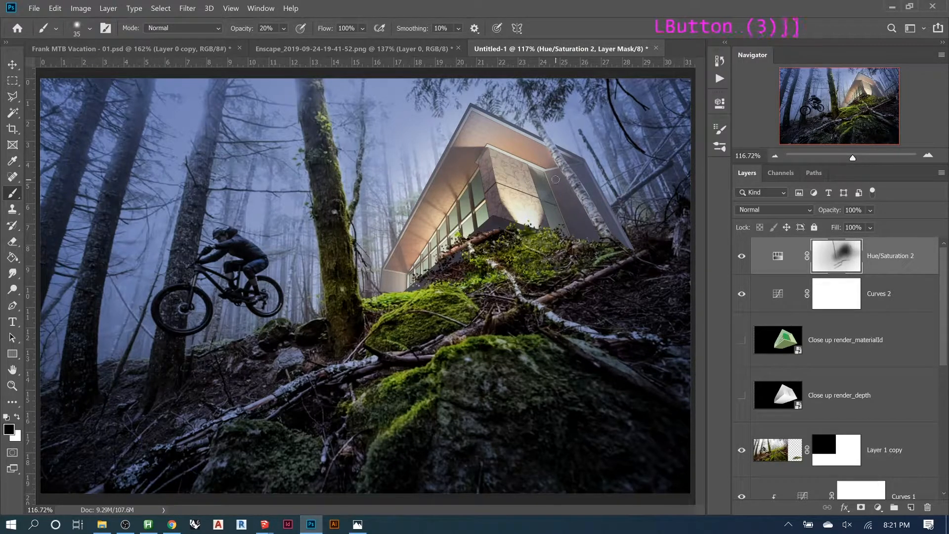
{"action": "key", "text": "bracketright"}
{"action": "key", "text": "bracketright"}
{"action": "key", "text": "bracketright"}
{"action": "key", "text": "bracketright"}
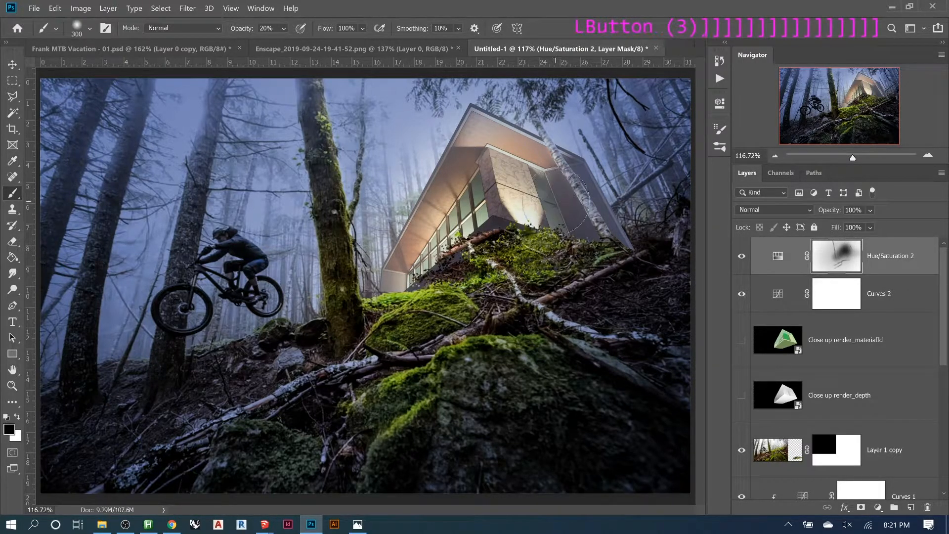
{"action": "left_click", "coordinate": [548, 198]}
{"action": "left_click", "coordinate": [519, 161]}
{"action": "left_click", "coordinate": [486, 148]}
{"action": "left_click", "coordinate": [492, 181]}
{"action": "left_click", "coordinate": [479, 177]}
{"action": "left_click", "coordinate": [487, 163]}
{"action": "left_click", "coordinate": [469, 176]}
{"action": "left_click", "coordinate": [447, 190]}
{"action": "left_click", "coordinate": [434, 208]}
{"action": "left_click", "coordinate": [442, 232]}
{"action": "left_click", "coordinate": [462, 214]}
{"action": "left_click", "coordinate": [484, 190]}
{"action": "left_click", "coordinate": [526, 197]}
{"action": "left_click", "coordinate": [554, 209]}
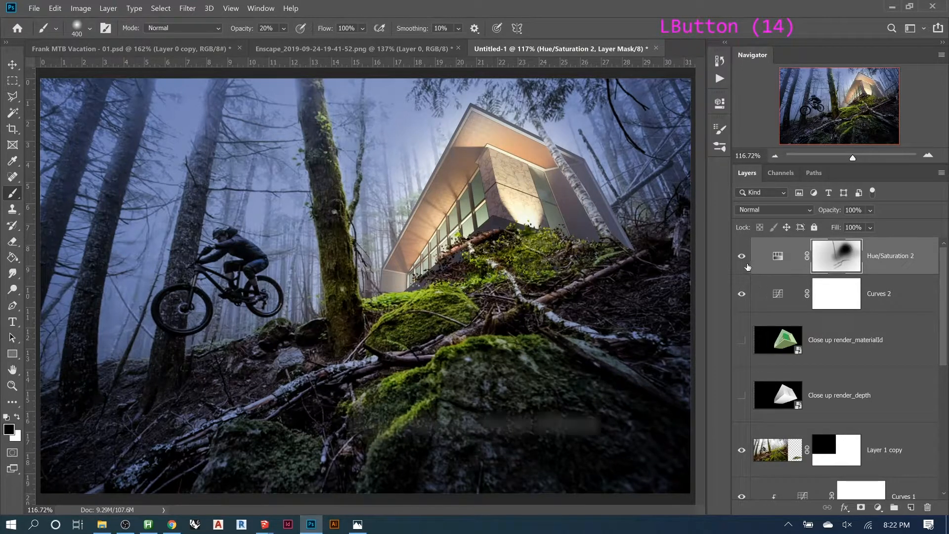
- Try darkening the midtones with the Curves 2 adjustment and return its curve point to the original position
{"action": "left_click", "coordinate": [743, 295]}
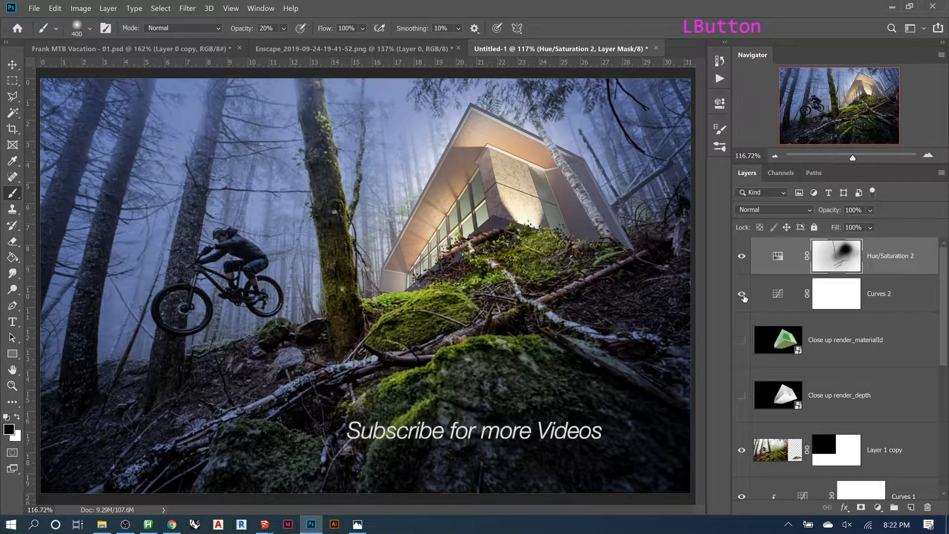
{"action": "left_click", "coordinate": [741, 294]}
{"action": "left_click", "coordinate": [778, 298]}
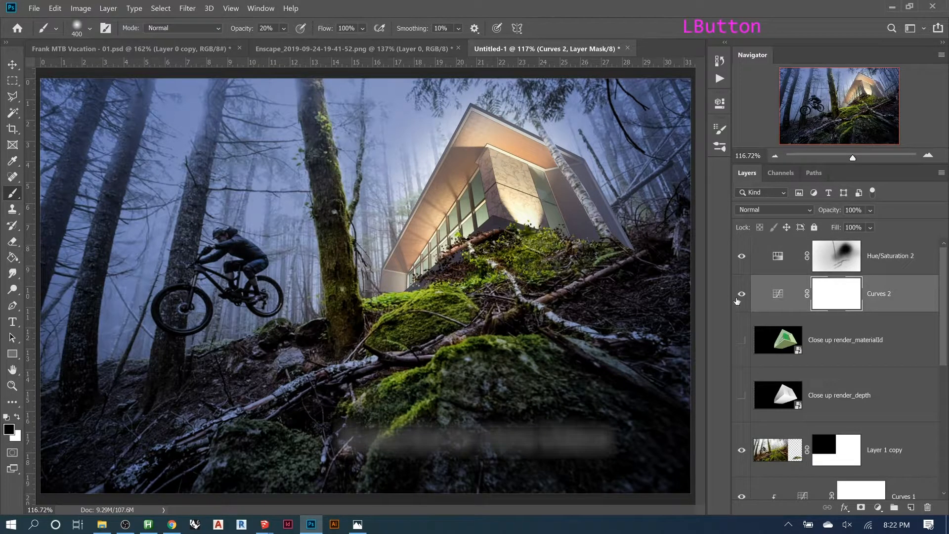
{"action": "left_click", "coordinate": [771, 299]}
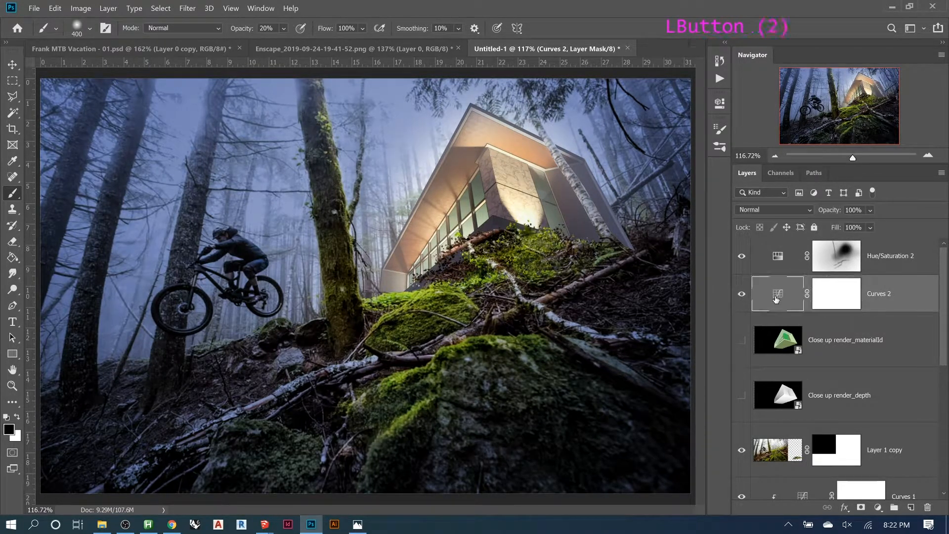
{"action": "double_click", "coordinate": [777, 296]}
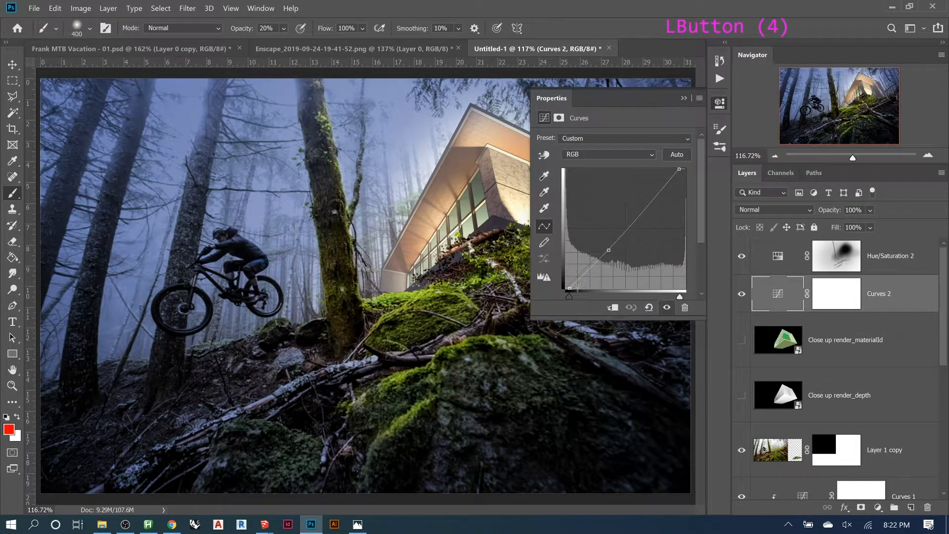
{"action": "mouse_move", "coordinate": [608, 254]}
{"action": "left_mouse_down"}
{"action": "mouse_move", "coordinate": [592, 267]}
{"action": "mouse_move", "coordinate": [613, 262]}
{"action": "left_mouse_up"}
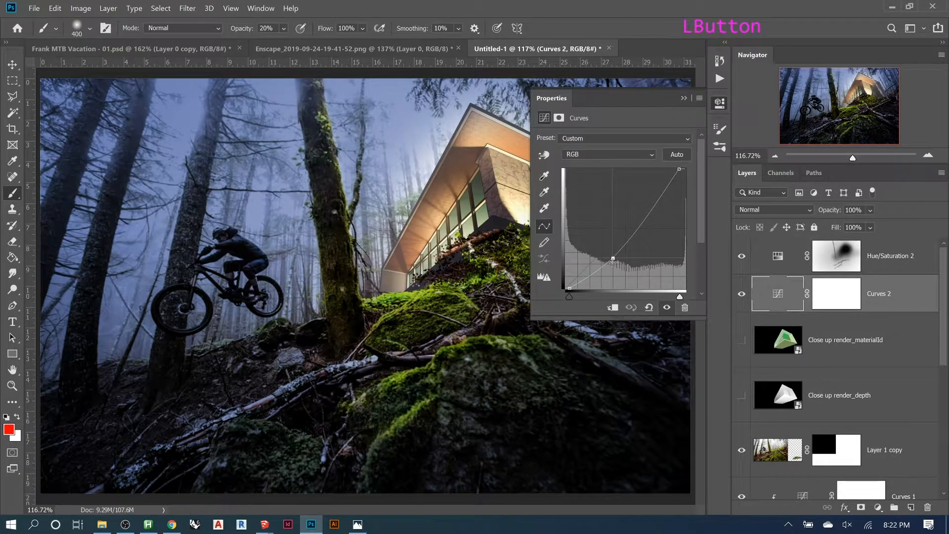
{"action": "left_click_drag", "start_coordinate": [613, 260], "coordinate": [609, 254]}
{"action": "left_click", "coordinate": [683, 98]}
{"action": "left_click", "coordinate": [741, 294]}
- Hide the Hue/Saturation 1 adjustment layer clipped to the Close up render - night layer
{"action": "scroll", "coordinate": [774, 444], "scroll_direction": "down", "scroll_amount": 4}
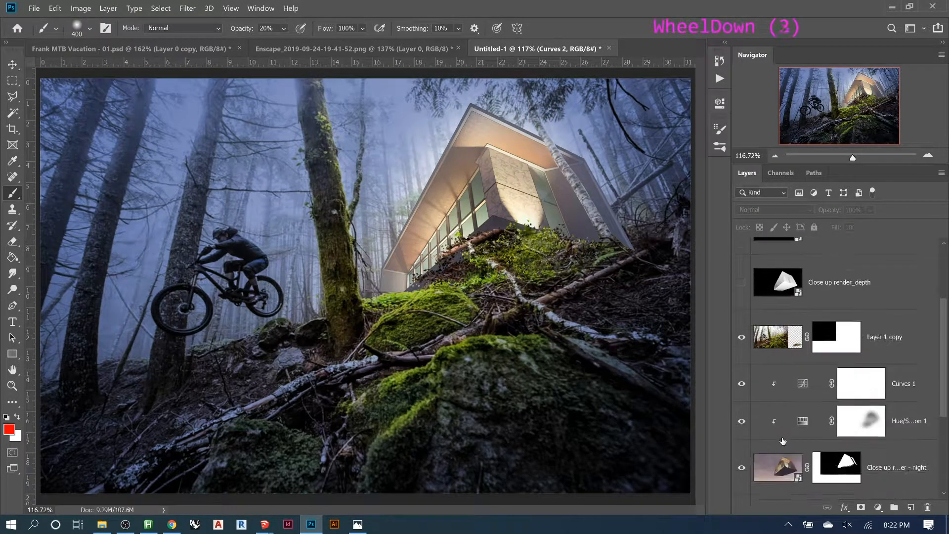
{"action": "left_click", "coordinate": [778, 438]}
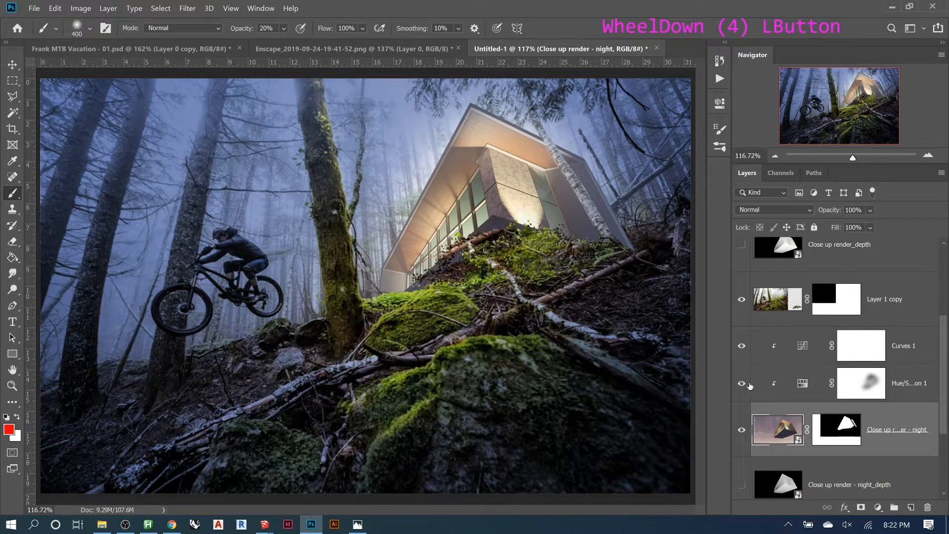
{"action": "left_click", "coordinate": [743, 383]}
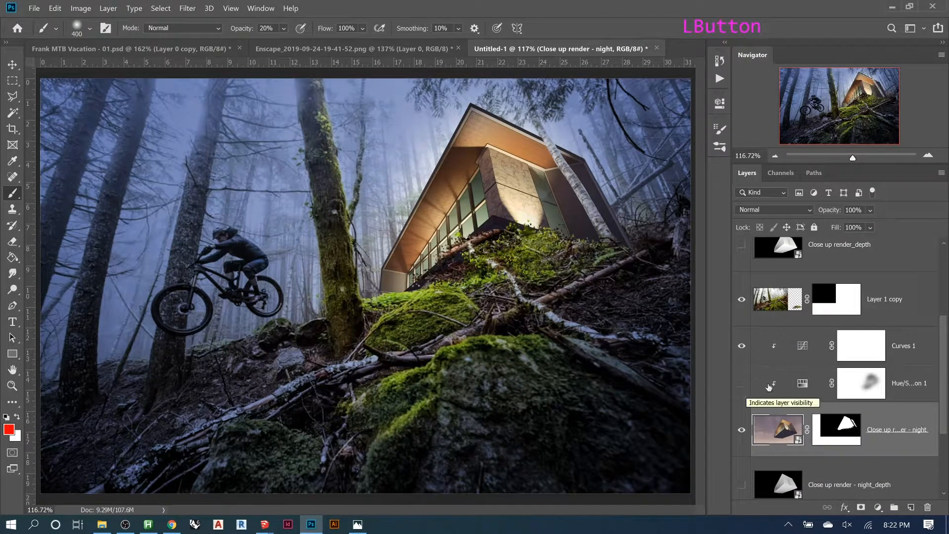
- Try deleting the hidden Hue/Saturation 1 adjustment layer and undo the deletion
{"action": "left_click", "coordinate": [801, 385]}
{"action": "key", "text": "Delete"}
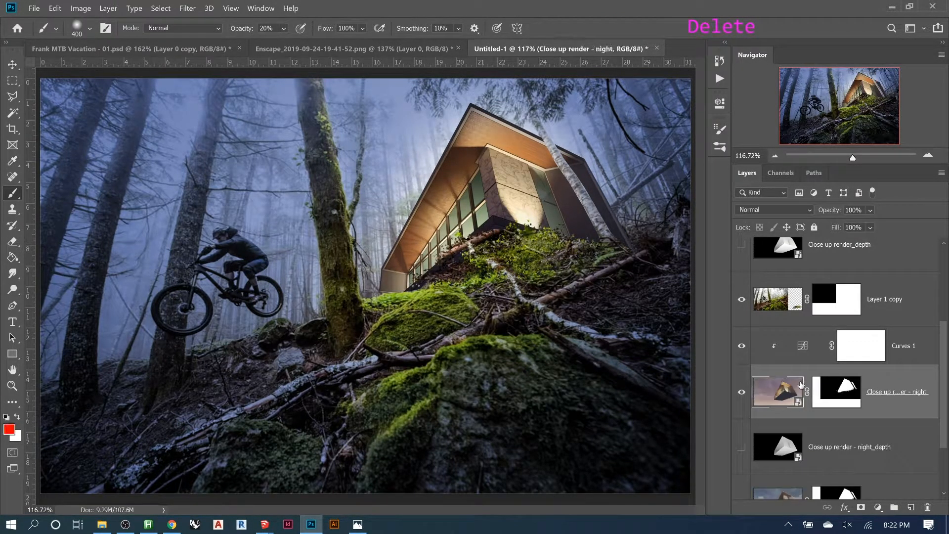
{"action": "key", "text": "ctrl+z"}
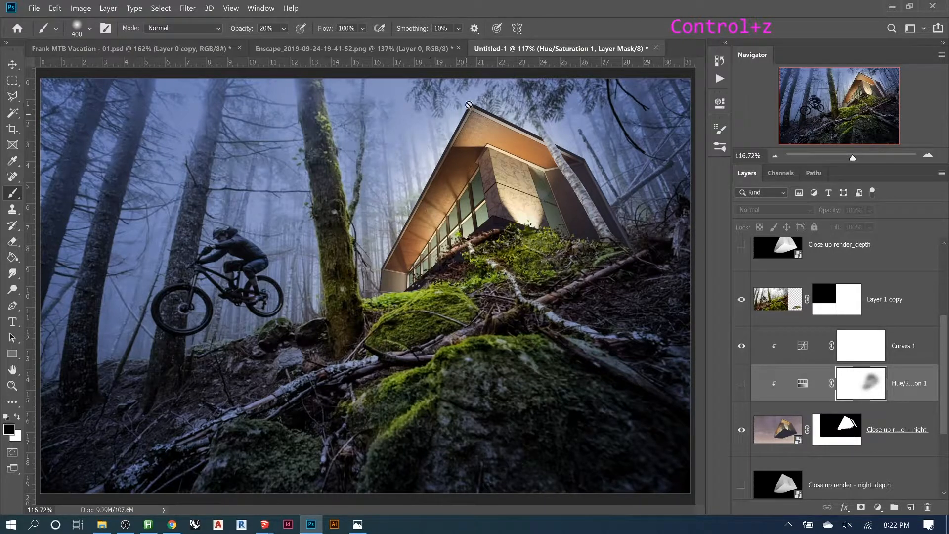
- Select the black background of the Close up render_depth layer with the Magic Wand, showing the layer only while making the selection
{"action": "left_click", "coordinate": [839, 419]}
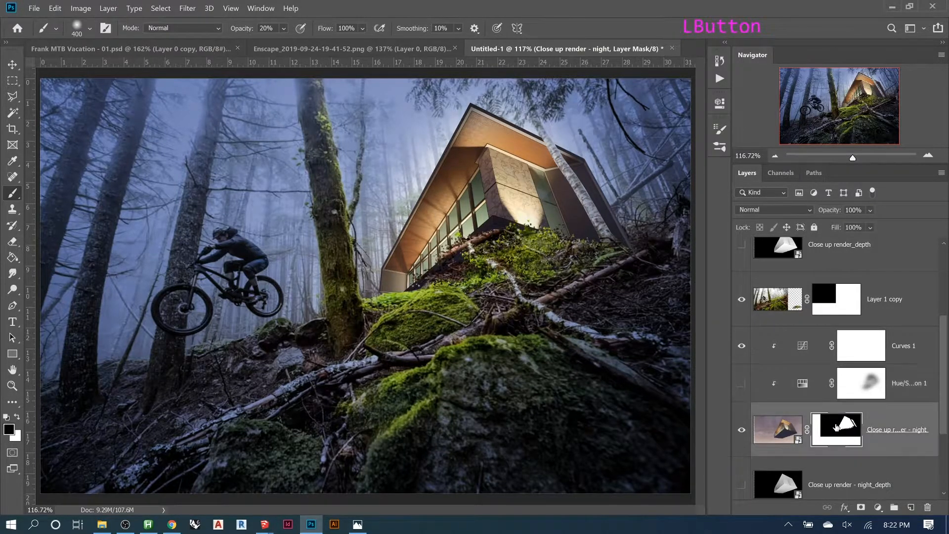
{"action": "left_click", "coordinate": [776, 256]}
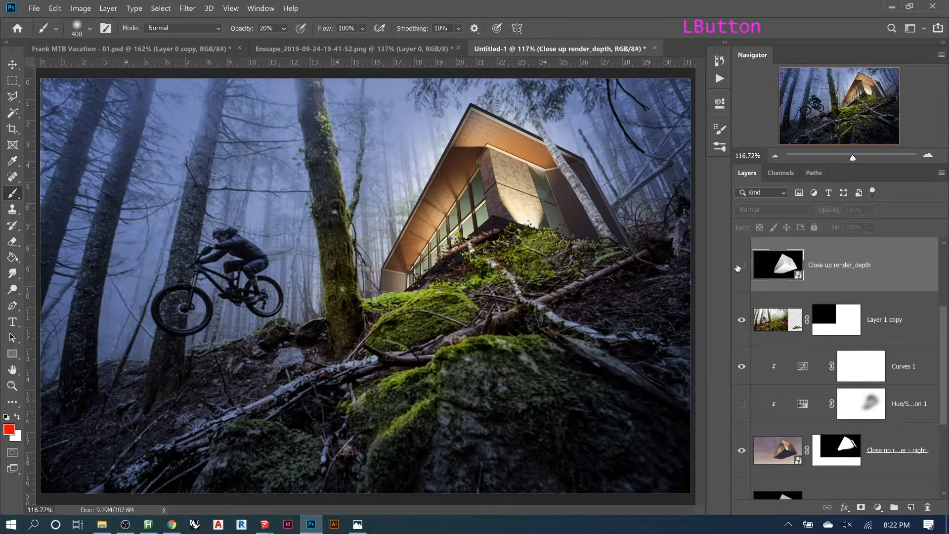
{"action": "left_click", "coordinate": [741, 267]}
{"action": "key", "text": "w"}
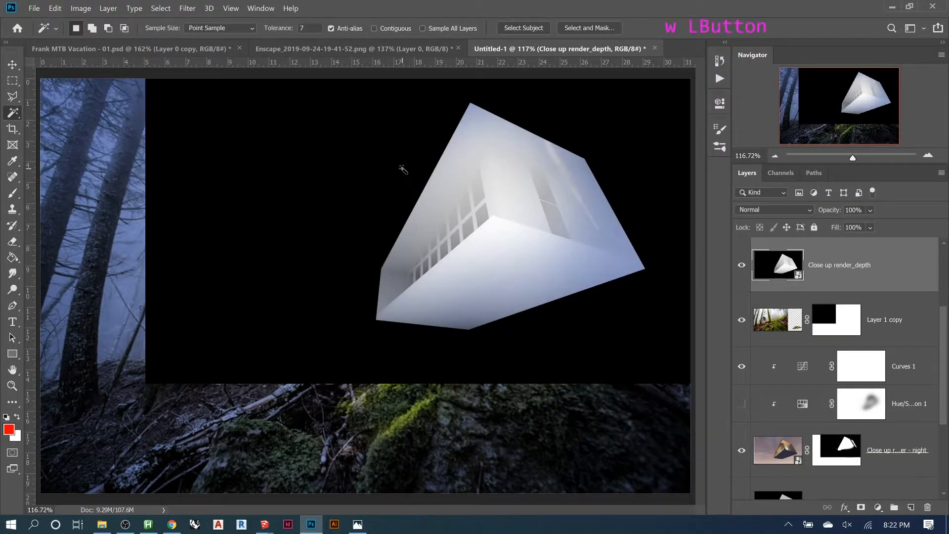
{"action": "left_click", "coordinate": [413, 177]}
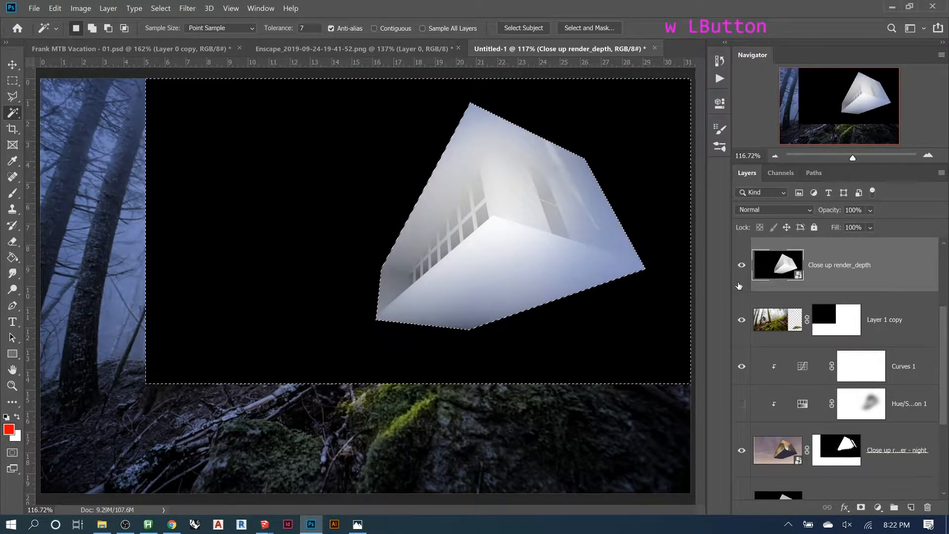
{"action": "left_click", "coordinate": [741, 267]}
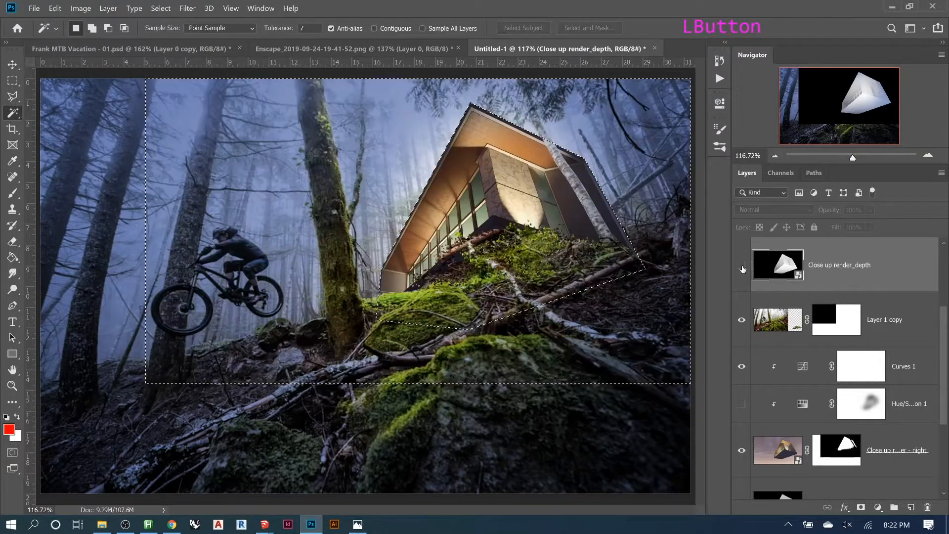
- Add the uncovered bottom and left strips of the image to the selection so everything outside the house is selected
{"action": "scroll", "coordinate": [479, 200], "scroll_direction": "down", "scroll_amount": 3, "text": "alt"}
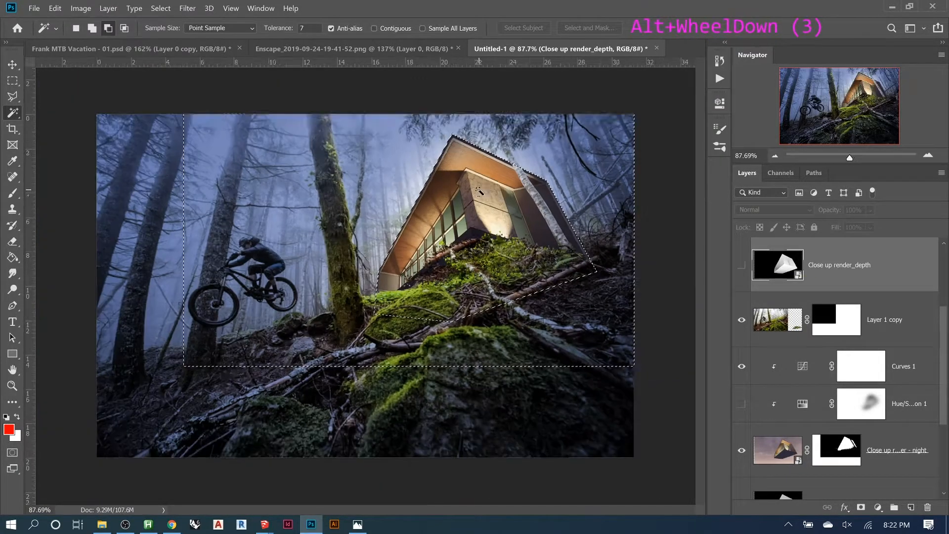
{"action": "key", "text": "m"}
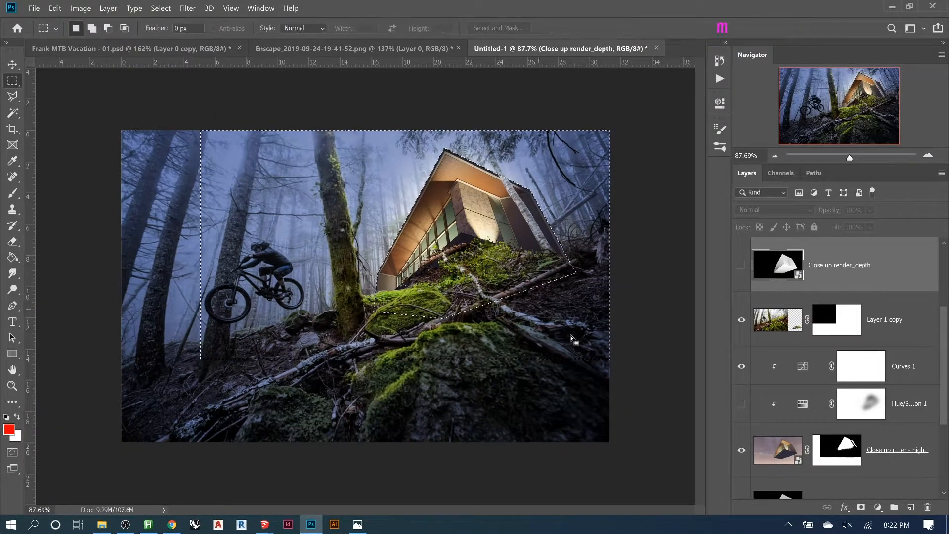
{"action": "left_click_drag", "start_coordinate": [613, 346], "coordinate": [90, 466]}
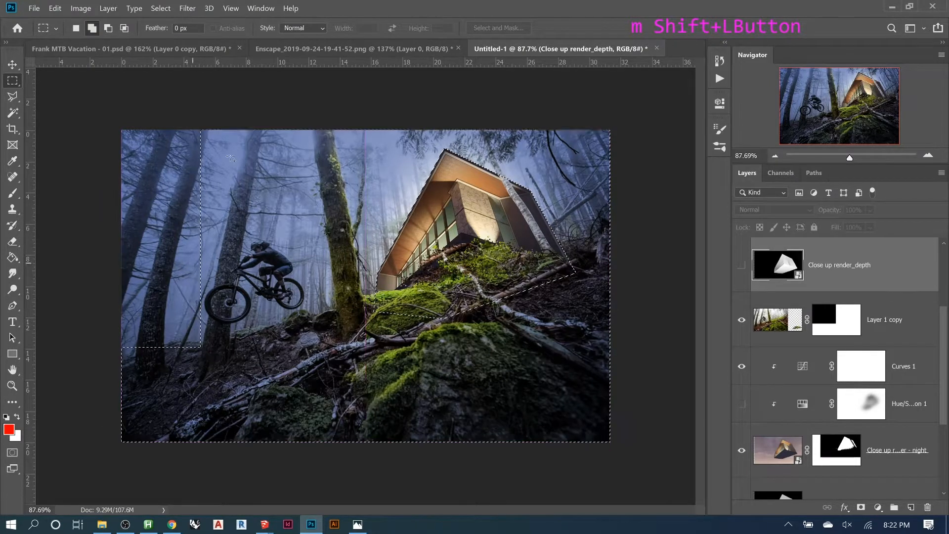
{"action": "left_click_drag", "start_coordinate": [232, 97], "coordinate": [74, 355]}
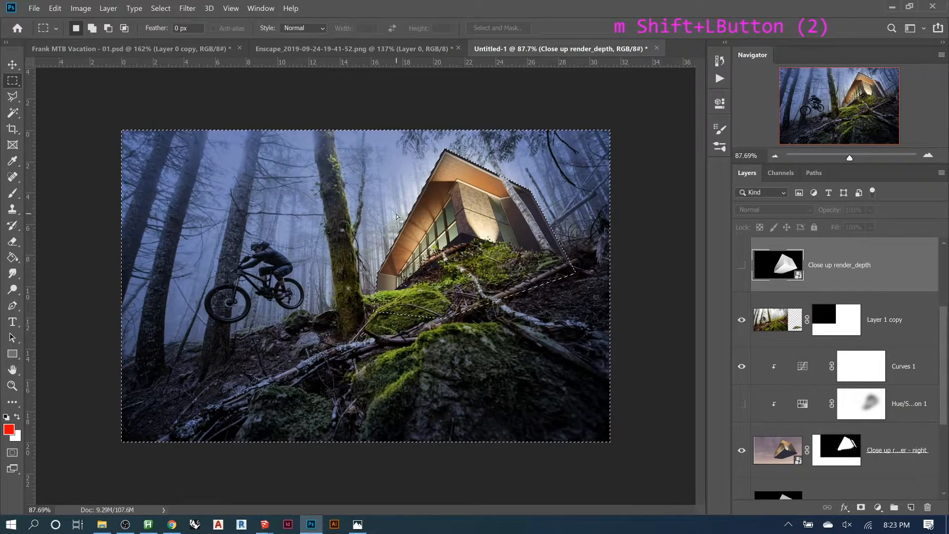
- Paint white with a 1000 px brush on the Hue/Saturation 2 mask across the forest and sky around the house, and deselect
{"action": "key", "text": "b"}
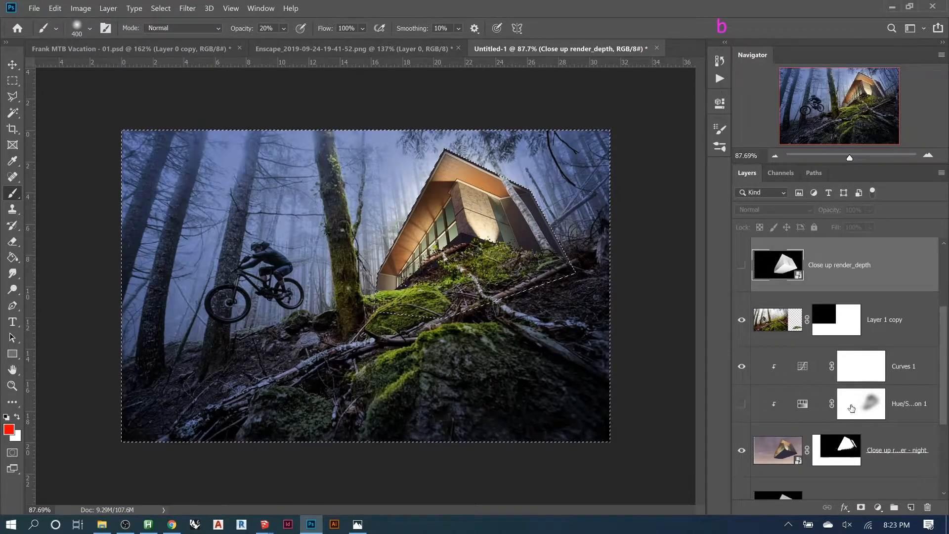
{"action": "scroll", "coordinate": [836, 385], "scroll_direction": "up", "scroll_amount": 13}
{"action": "left_click", "coordinate": [782, 273]}
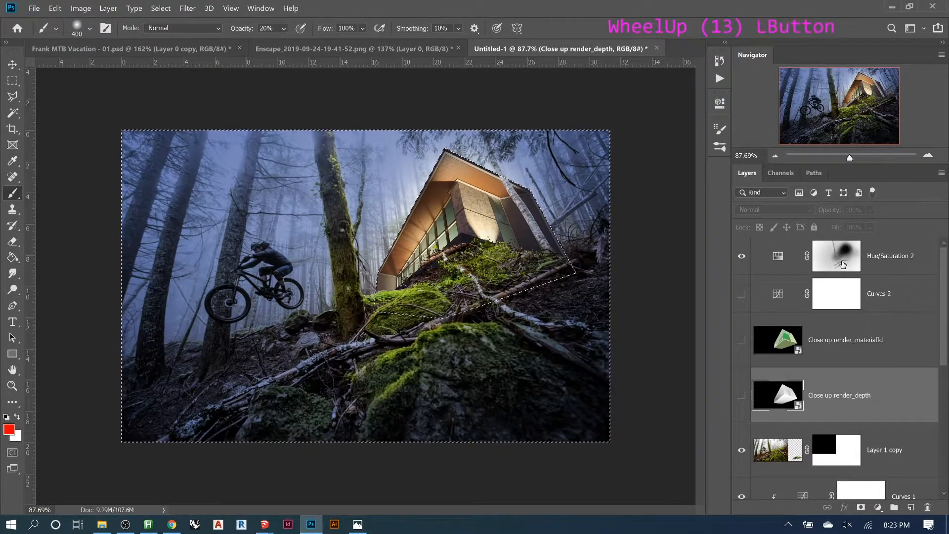
{"action": "key", "text": "b"}
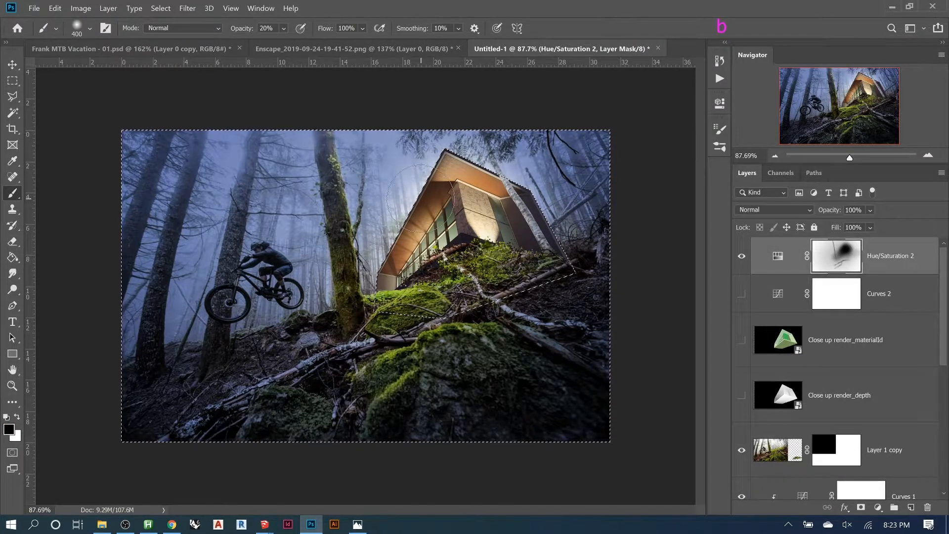
{"action": "key", "text": "bracketright"}
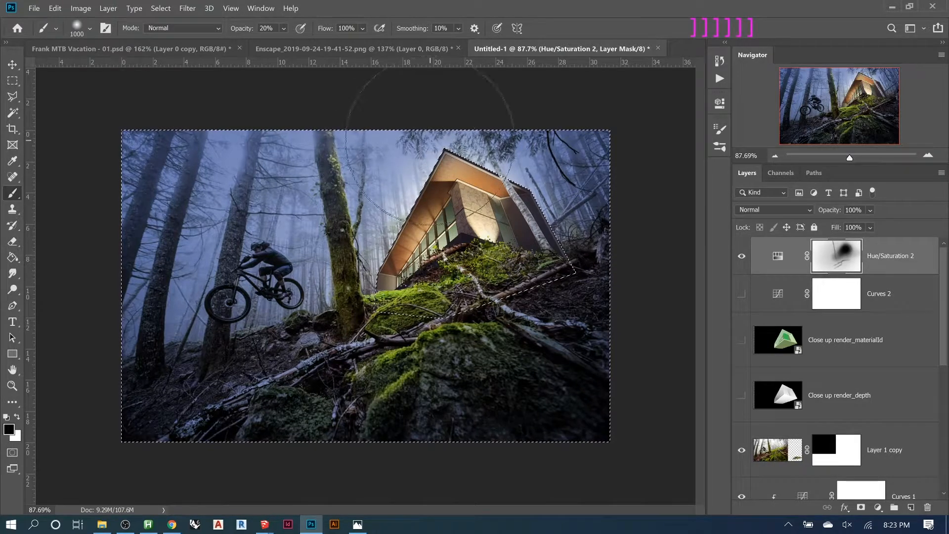
{"action": "left_click", "coordinate": [398, 187]}
{"action": "key", "text": "x"}
{"action": "left_click", "coordinate": [402, 180]}
{"action": "left_click", "coordinate": [399, 175]}
{"action": "left_click", "coordinate": [398, 170]}
{"action": "left_click_drag", "start_coordinate": [501, 148], "coordinate": [443, 151]}
{"action": "mouse_move", "coordinate": [557, 138]}
{"action": "left_mouse_down"}
{"action": "mouse_move", "coordinate": [399, 161]}
{"action": "mouse_move", "coordinate": [322, 203]}
{"action": "left_mouse_up"}
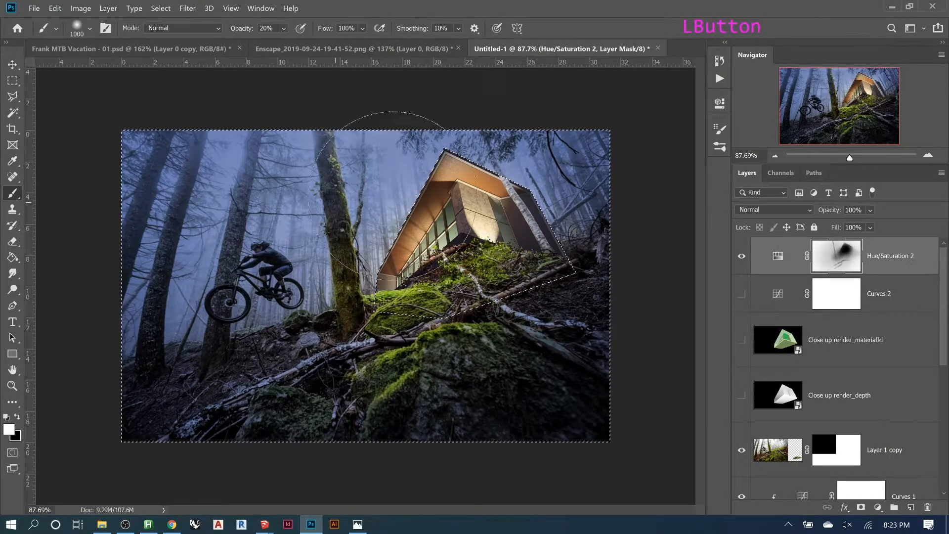
{"action": "left_click_drag", "start_coordinate": [583, 152], "coordinate": [435, 183]}
{"action": "mouse_move", "coordinate": [584, 132]}
{"action": "left_mouse_down"}
{"action": "mouse_move", "coordinate": [481, 173]}
{"action": "mouse_move", "coordinate": [497, 173]}
{"action": "mouse_move", "coordinate": [505, 161]}
{"action": "mouse_move", "coordinate": [377, 174]}
{"action": "left_mouse_up"}
{"action": "left_click_drag", "start_coordinate": [526, 155], "coordinate": [313, 177]}
{"action": "left_click_drag", "start_coordinate": [544, 163], "coordinate": [414, 169]}
{"action": "left_click_drag", "start_coordinate": [565, 152], "coordinate": [268, 156]}
{"action": "left_click_drag", "start_coordinate": [544, 149], "coordinate": [277, 144]}
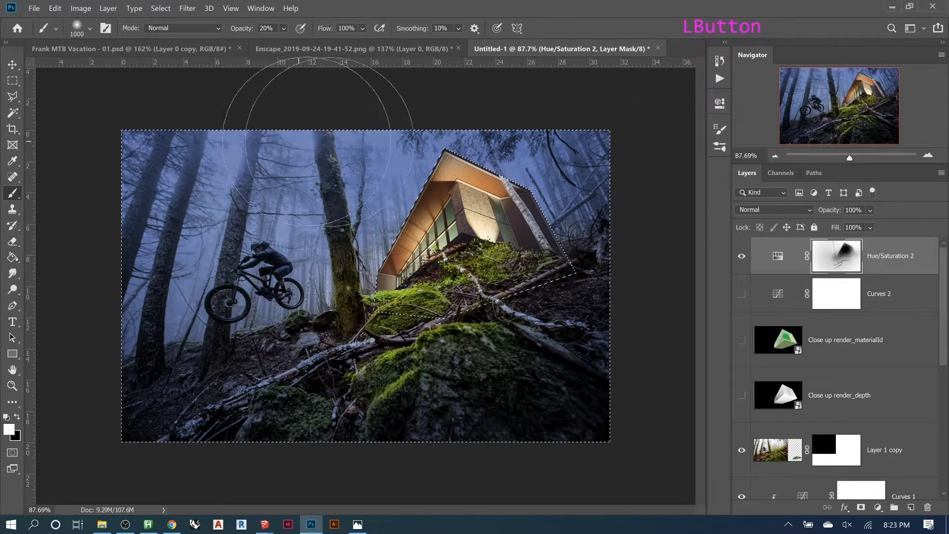
{"action": "mouse_move", "coordinate": [382, 153]}
{"action": "left_mouse_down"}
{"action": "mouse_move", "coordinate": [456, 145]}
{"action": "mouse_move", "coordinate": [355, 157]}
{"action": "mouse_move", "coordinate": [570, 144]}
{"action": "mouse_move", "coordinate": [320, 153]}
{"action": "mouse_move", "coordinate": [465, 166]}
{"action": "mouse_move", "coordinate": [383, 177]}
{"action": "mouse_move", "coordinate": [354, 174]}
{"action": "mouse_move", "coordinate": [544, 149]}
{"action": "mouse_move", "coordinate": [167, 128]}
{"action": "mouse_move", "coordinate": [572, 150]}
{"action": "mouse_move", "coordinate": [232, 174]}
{"action": "mouse_move", "coordinate": [327, 157]}
{"action": "mouse_move", "coordinate": [193, 186]}
{"action": "left_mouse_up"}
{"action": "mouse_move", "coordinate": [192, 236]}
{"action": "left_mouse_down"}
{"action": "mouse_move", "coordinate": [231, 173]}
{"action": "mouse_move", "coordinate": [156, 284]}
{"action": "mouse_move", "coordinate": [160, 186]}
{"action": "mouse_move", "coordinate": [140, 308]}
{"action": "mouse_move", "coordinate": [173, 418]}
{"action": "mouse_move", "coordinate": [183, 417]}
{"action": "mouse_move", "coordinate": [161, 398]}
{"action": "mouse_move", "coordinate": [281, 455]}
{"action": "mouse_move", "coordinate": [464, 484]}
{"action": "mouse_move", "coordinate": [618, 415]}
{"action": "mouse_move", "coordinate": [648, 371]}
{"action": "mouse_move", "coordinate": [668, 293]}
{"action": "mouse_move", "coordinate": [679, 287]}
{"action": "mouse_move", "coordinate": [610, 144]}
{"action": "mouse_move", "coordinate": [572, 167]}
{"action": "mouse_move", "coordinate": [612, 163]}
{"action": "left_mouse_up"}
{"action": "key", "text": "ctrl+d"}
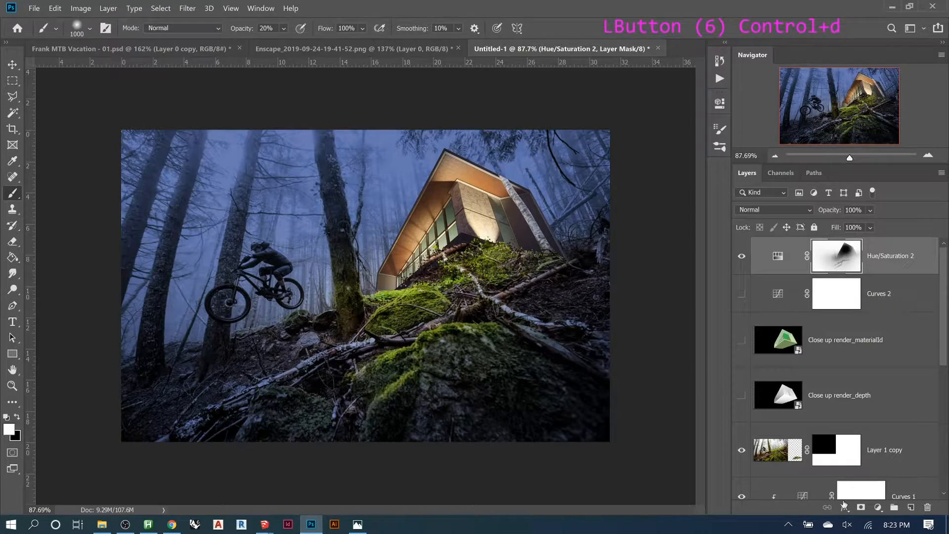
- Add a Solid Color fill layer in orange, ea9d18, above Hue/Saturation 2
{"action": "left_click", "coordinate": [880, 508]}
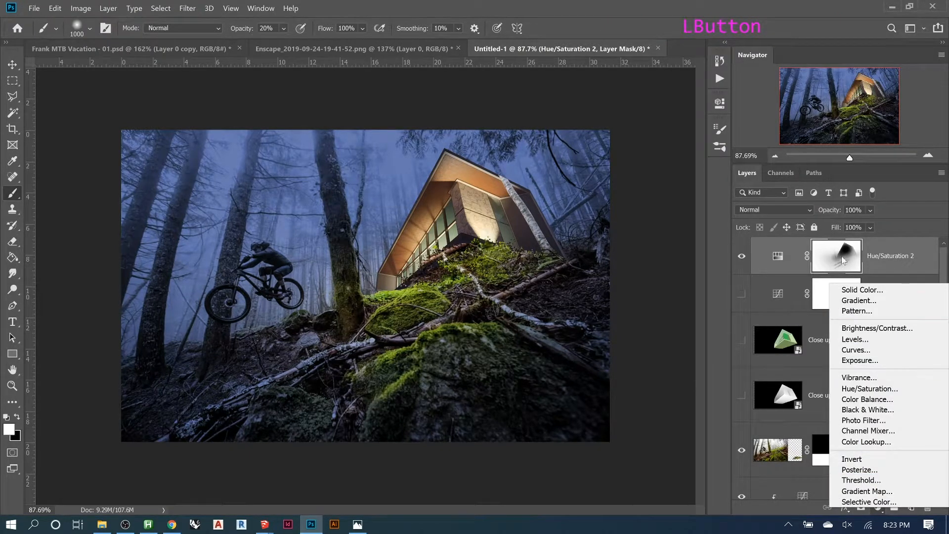
{"action": "left_click", "coordinate": [858, 290]}
{"action": "left_click_drag", "start_coordinate": [551, 341], "coordinate": [550, 348]}
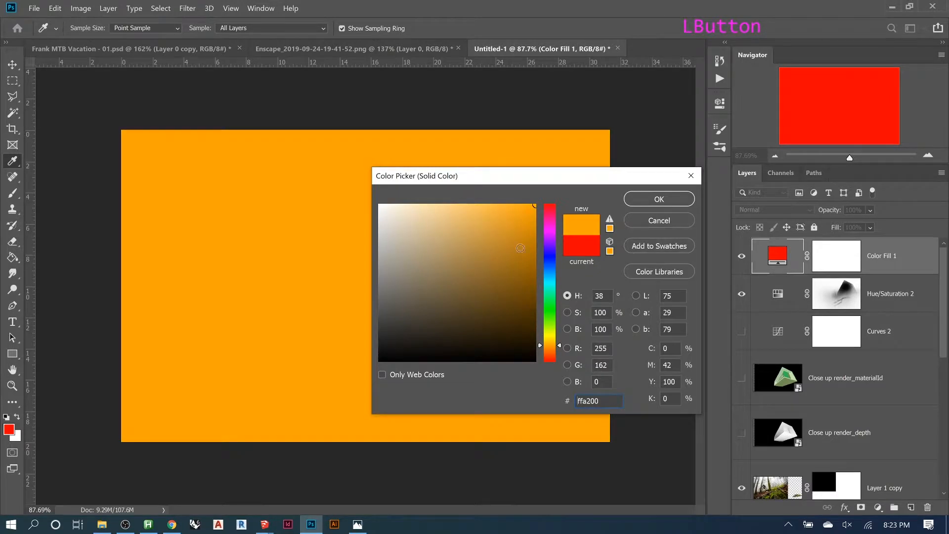
{"action": "left_click", "coordinate": [520, 217]}
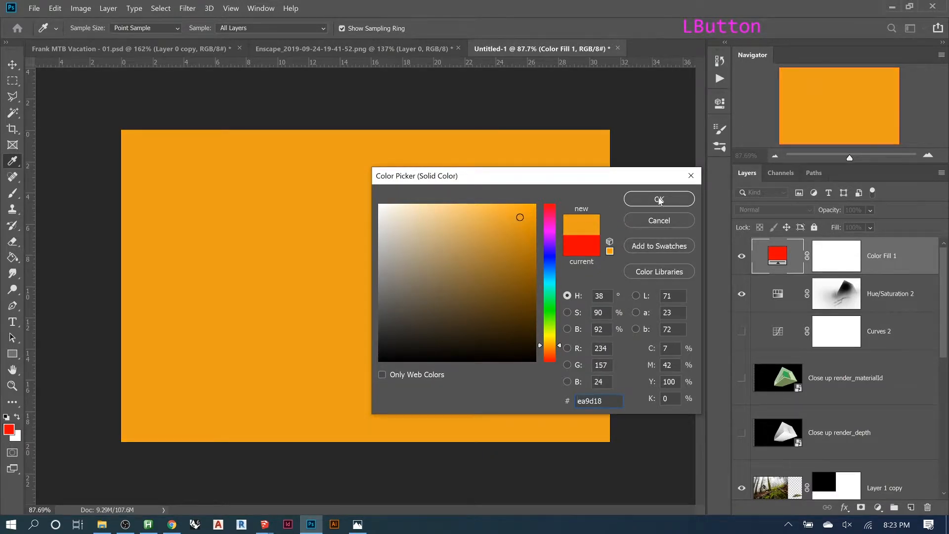
{"action": "left_click", "coordinate": [660, 199]}
- Set the Color Fill 1 layer to Overlay blending at 33% opacity
{"action": "left_click", "coordinate": [755, 212]}
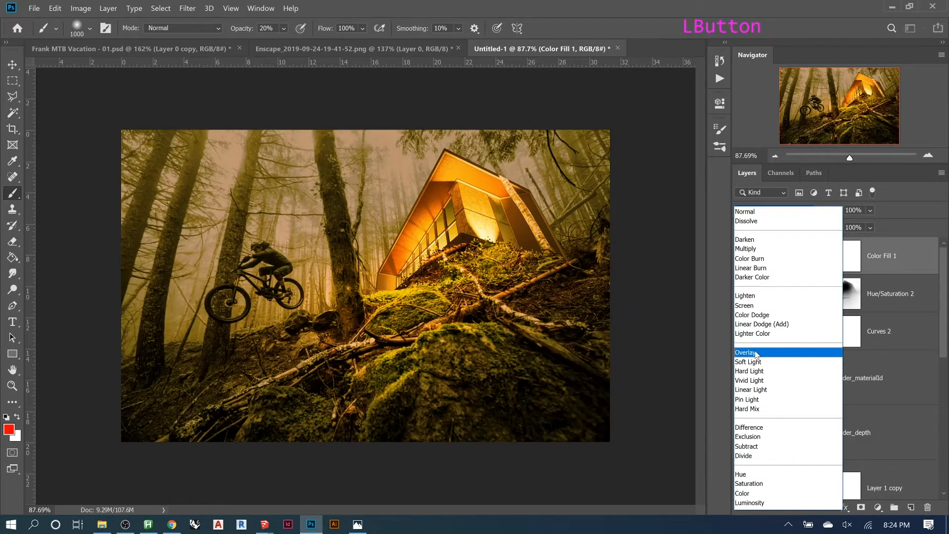
{"action": "left_click", "coordinate": [754, 353]}
{"action": "left_click_drag", "start_coordinate": [832, 211], "coordinate": [792, 219]}
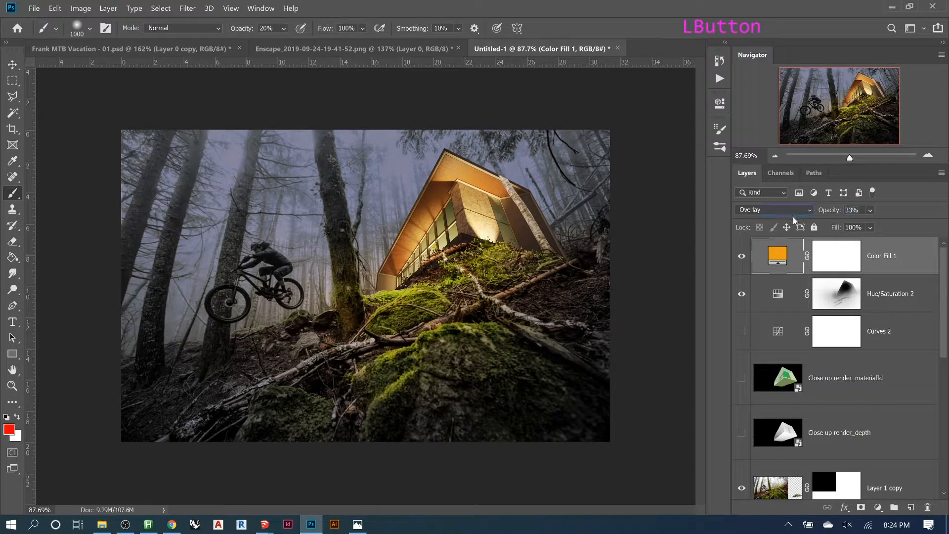
- Invert the Color Fill 1 mask and paint white over the house, the mossy slope and the nearby trunk to add orange glow
{"action": "left_click", "coordinate": [848, 260]}
{"action": "key", "text": "ctrl+i"}
{"action": "key", "text": "b"}
{"action": "mouse_move", "coordinate": [451, 245]}
{"action": "left_mouse_down"}
{"action": "mouse_move", "coordinate": [396, 276]}
{"action": "mouse_move", "coordinate": [375, 237]}
{"action": "mouse_move", "coordinate": [385, 208]}
{"action": "mouse_move", "coordinate": [337, 168]}
{"action": "left_mouse_up"}
{"action": "left_click", "coordinate": [467, 237]}
{"action": "left_click", "coordinate": [479, 247]}
{"action": "left_click_drag", "start_coordinate": [500, 266], "coordinate": [258, 411]}
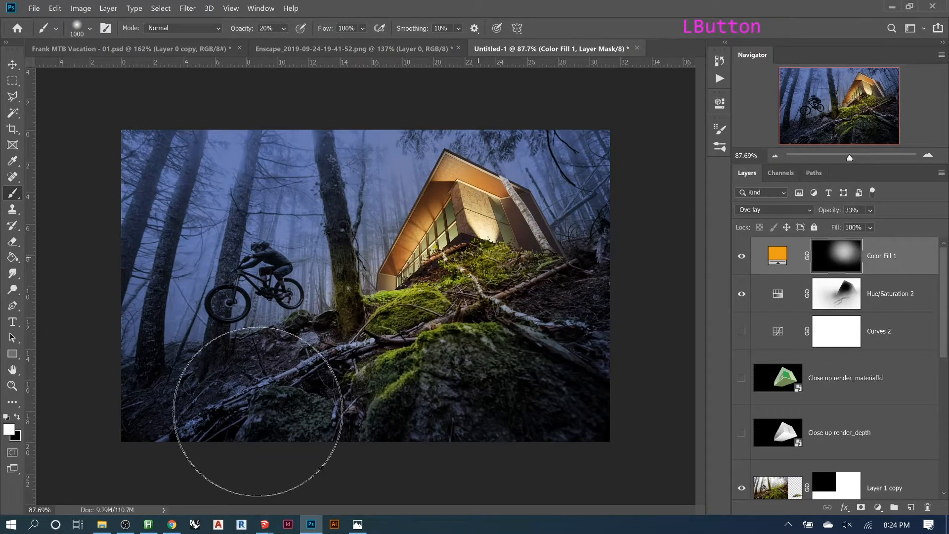
{"action": "left_click_drag", "start_coordinate": [410, 284], "coordinate": [222, 290]}
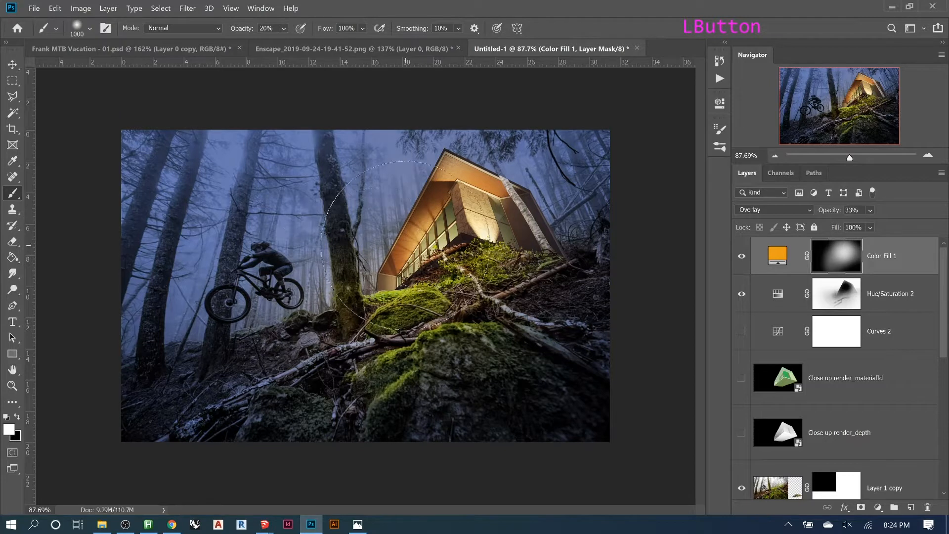
{"action": "mouse_move", "coordinate": [413, 252]}
{"action": "left_mouse_down"}
{"action": "mouse_move", "coordinate": [391, 336]}
{"action": "mouse_move", "coordinate": [254, 325]}
{"action": "left_mouse_up"}
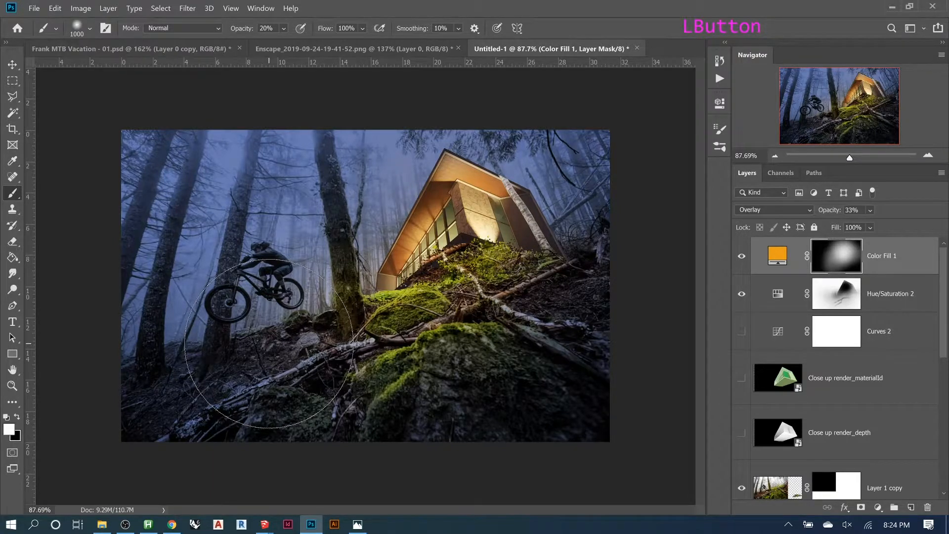
- Shrink the brush to 40 px and paint white on the Hue/Saturation 2 mask along the large tree trunk beside the house
{"action": "left_click", "coordinate": [834, 305]}
{"action": "key", "text": "bracketleft"}
{"action": "key", "text": "bracketleft"}
{"action": "key", "text": "bracketleft"}
{"action": "key", "text": "bracketleft"}
{"action": "key", "text": "bracketleft"}
{"action": "key", "text": "bracketleft"}
{"action": "key", "text": "bracketleft"}
{"action": "key", "text": "bracketleft"}
{"action": "key", "text": "bracketleft"}
{"action": "key", "text": "bracketleft"}
{"action": "key", "text": "bracketleft"}
{"action": "key", "text": "bracketleft"}
{"action": "key", "text": "bracketleft"}
{"action": "key", "text": "bracketleft"}
{"action": "key", "text": "bracketleft"}
{"action": "key", "text": "bracketleft"}
{"action": "key", "text": "bracketleft"}
{"action": "key", "text": "bracketleft"}
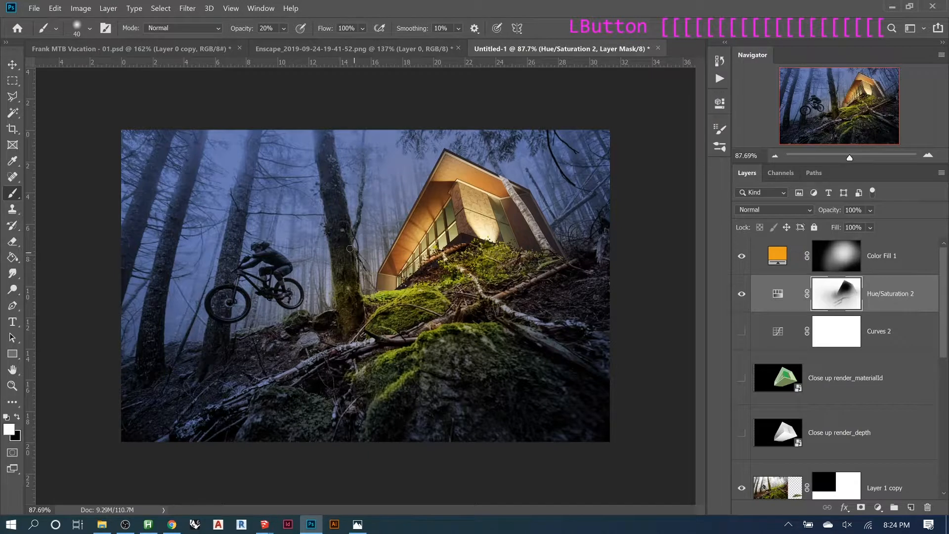
{"action": "key", "text": "z"}
{"action": "left_click", "coordinate": [348, 220]}
{"action": "key", "text": "b"}
{"action": "mouse_move", "coordinate": [357, 285]}
{"action": "left_mouse_down"}
{"action": "mouse_move", "coordinate": [348, 171]}
{"action": "mouse_move", "coordinate": [340, 181]}
{"action": "mouse_move", "coordinate": [341, 155]}
{"action": "mouse_move", "coordinate": [322, 128]}
{"action": "left_mouse_up"}
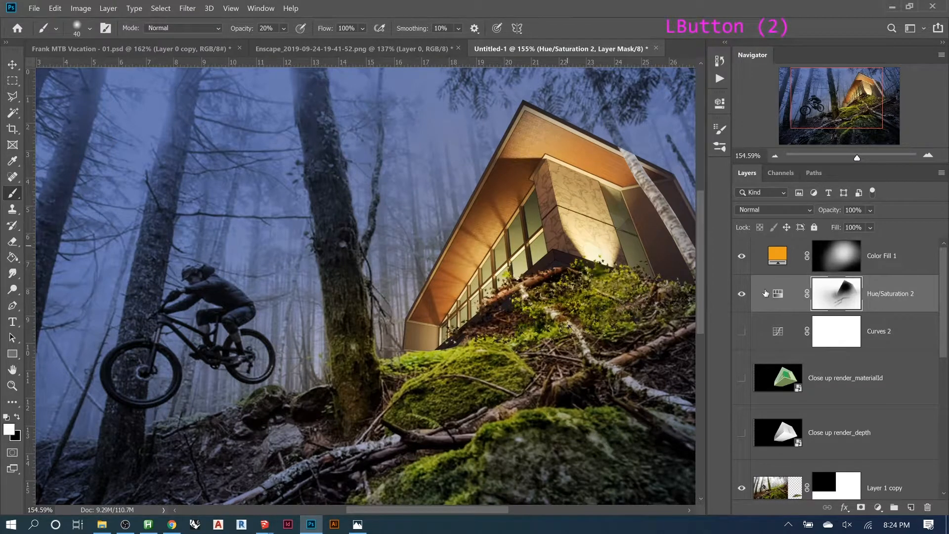
- Paint black on the Hue/Saturation 2 mask along the trunk's house-facing side to bring back its warm, lit moss
{"action": "left_click", "coordinate": [834, 302]}
{"action": "key", "text": "x"}
{"action": "left_click_drag", "start_coordinate": [360, 271], "coordinate": [324, 108]}
{"action": "left_click_drag", "start_coordinate": [338, 161], "coordinate": [321, 69]}
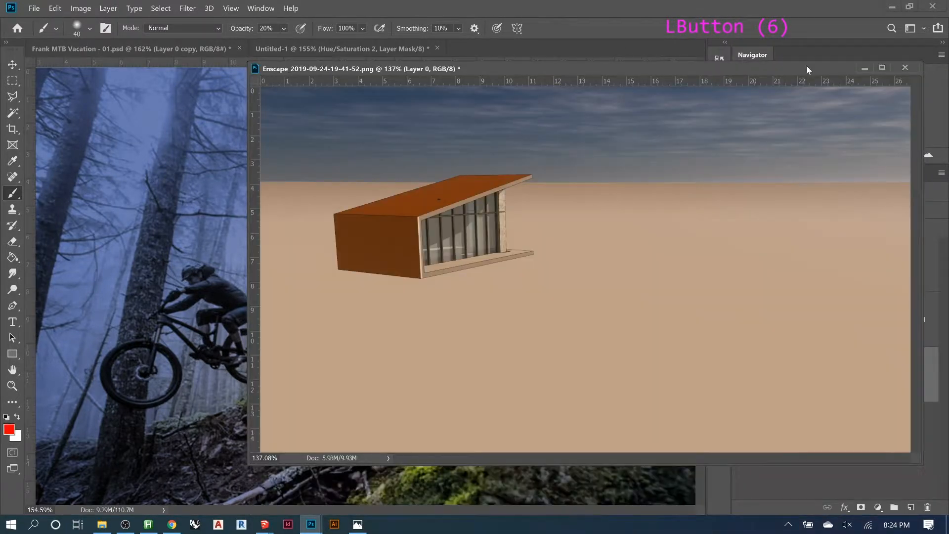
{"action": "left_click", "coordinate": [905, 67]}
{"action": "left_click", "coordinate": [550, 226]}
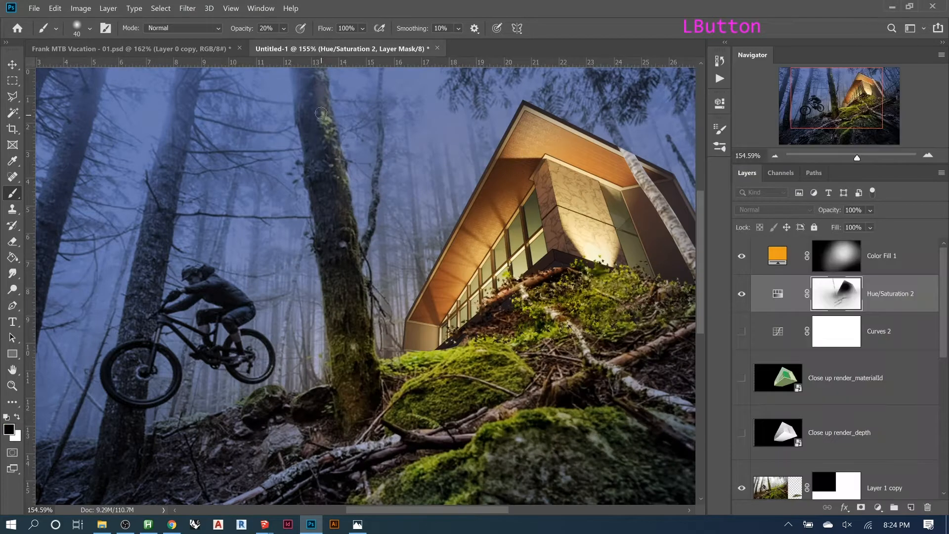
- Save the composite as a Photoshop file named "Render night" in the Adv Digital - F19 folder
{"action": "left_click", "coordinate": [34, 8]}
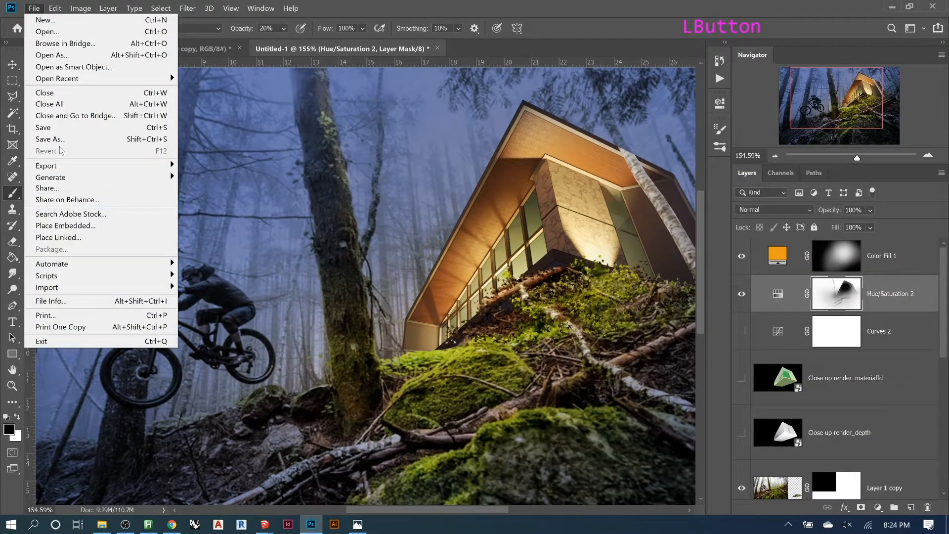
{"action": "left_click", "coordinate": [61, 140]}
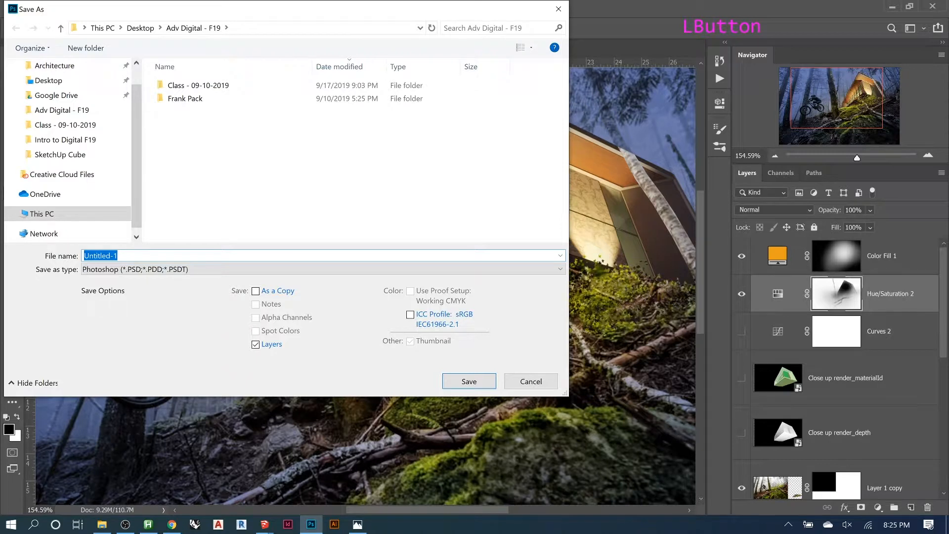
{"action": "type", "text": "Render night"}
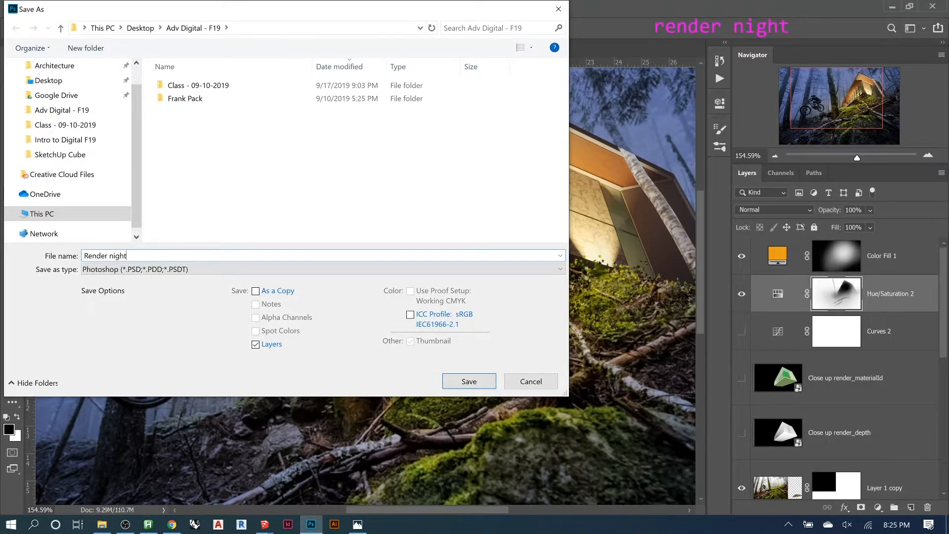
{"action": "key", "text": "Return"}
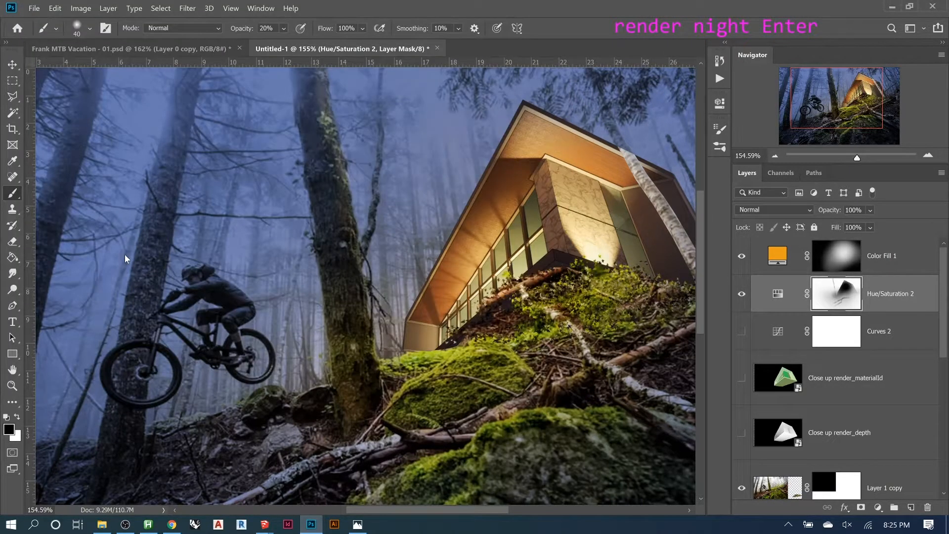
{"action": "left_click", "coordinate": [478, 90]}
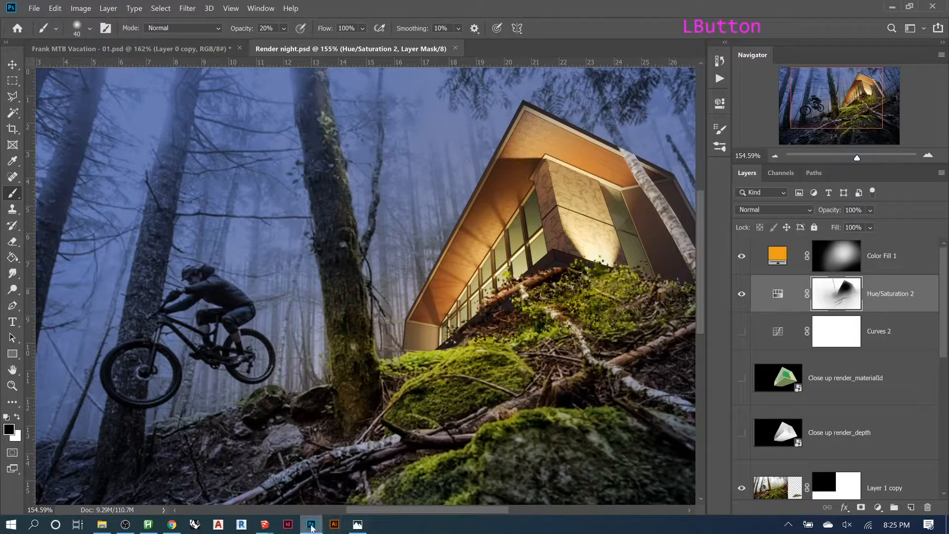
- Switch to the Enscape render window of the Enscape Intro - 07-09-2019 model
{"action": "mouse_move", "coordinate": [265, 528]}
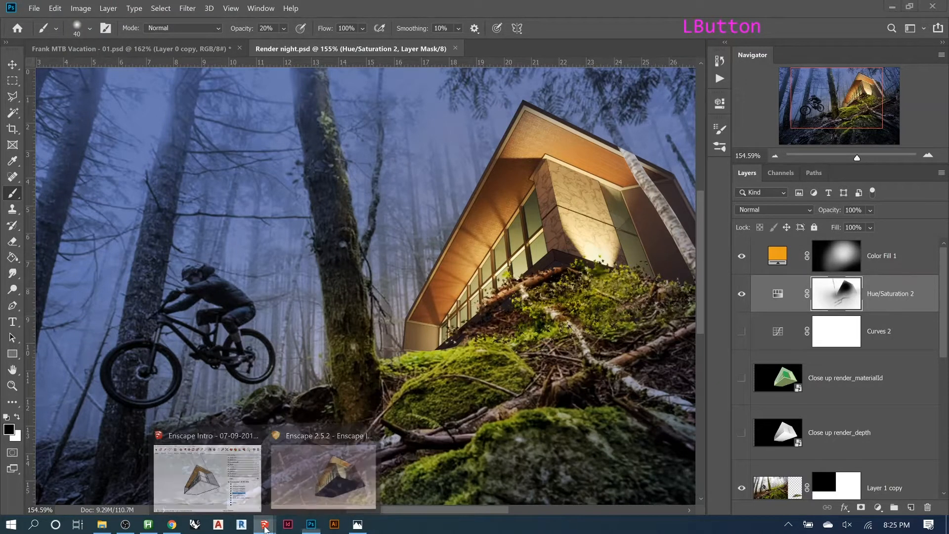
{"action": "left_click", "coordinate": [289, 477]}
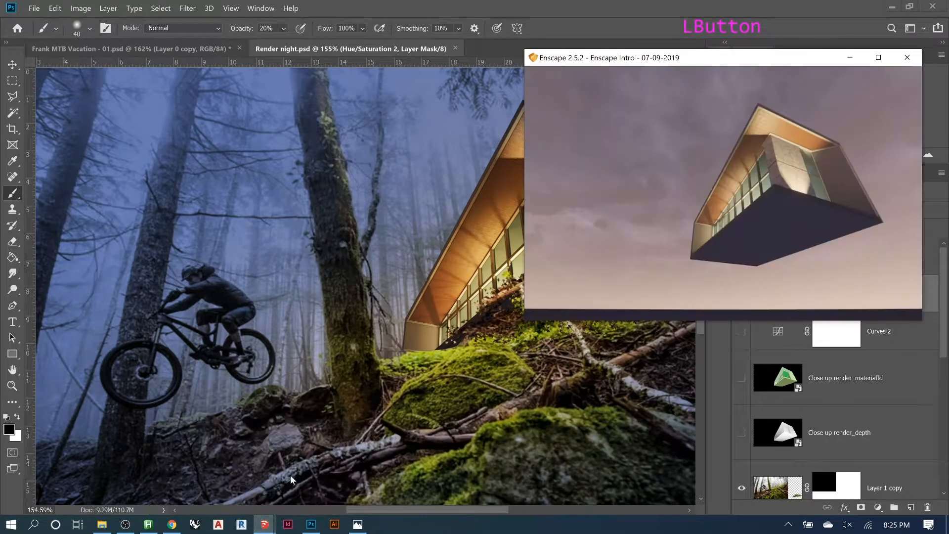
{"action": "left_click", "coordinate": [902, 66]}
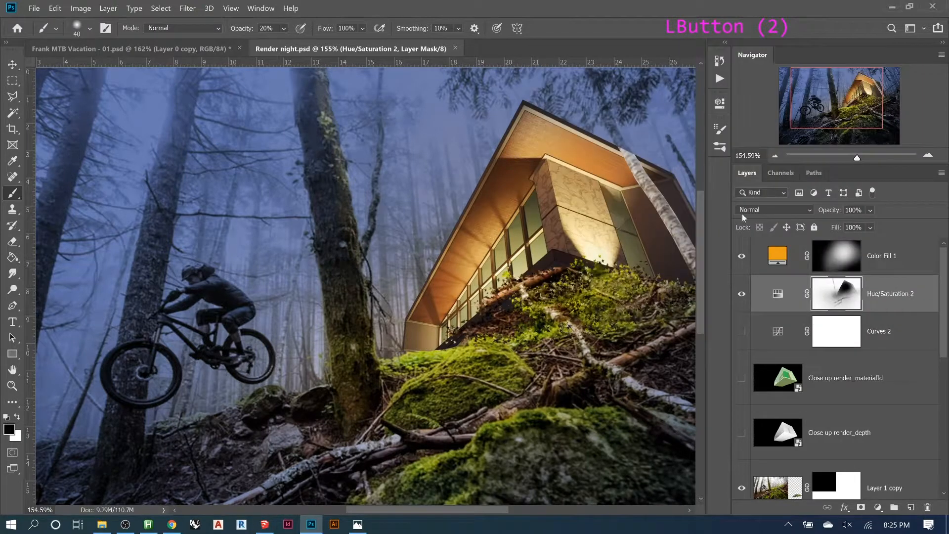
{"action": "mouse_move", "coordinate": [357, 525]}
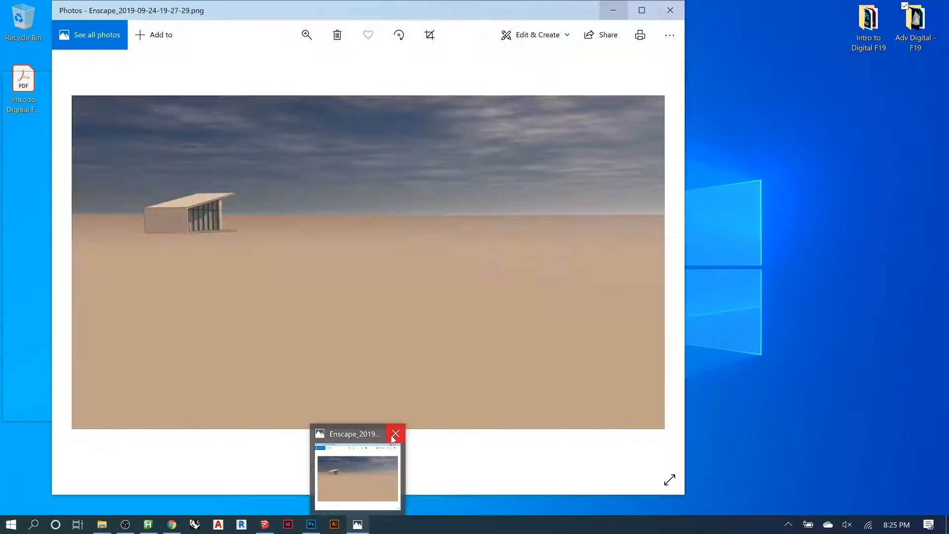
{"action": "left_click", "coordinate": [395, 433]}
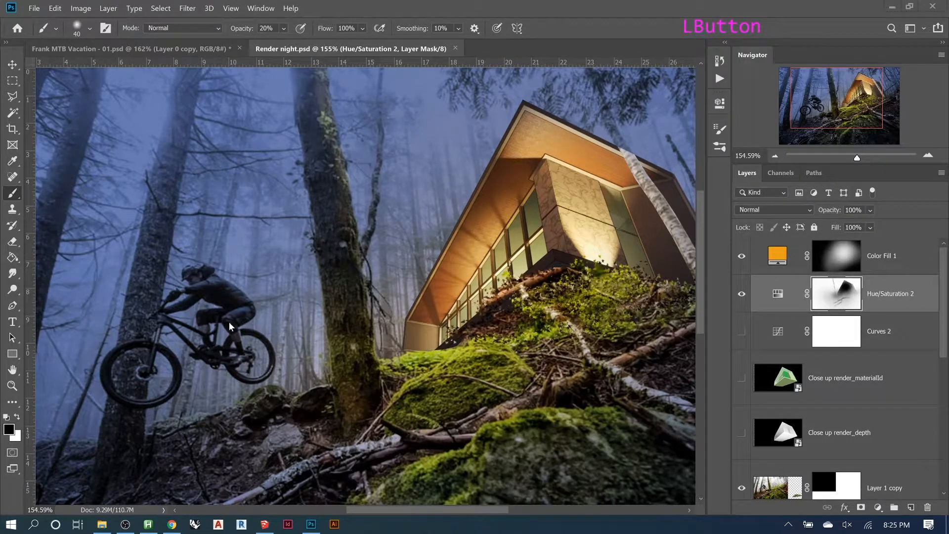
- Paint black at 20% opacity with a 40 px brush on the Hue/Saturation 2 mask along the upper part of the mossy trunk
{"action": "key", "text": "b"}
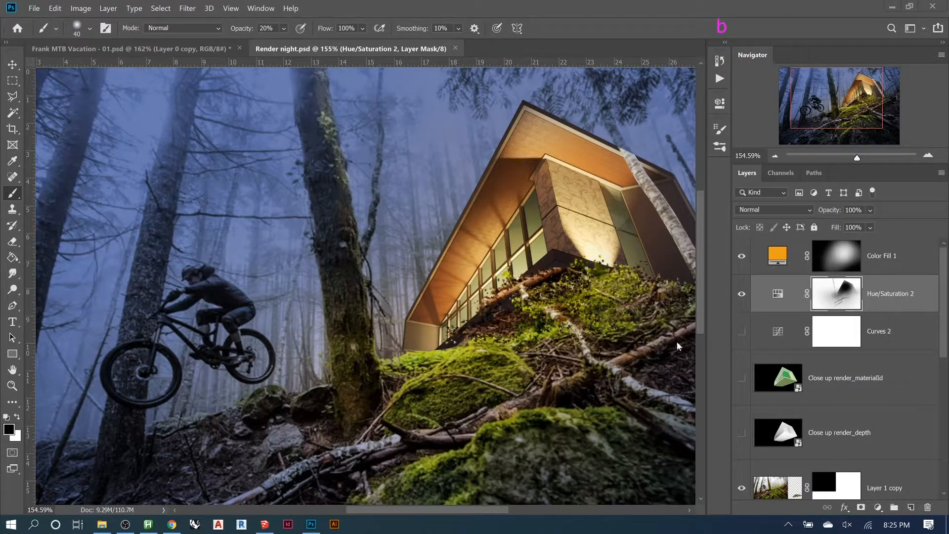
{"action": "double_click", "coordinate": [785, 300]}
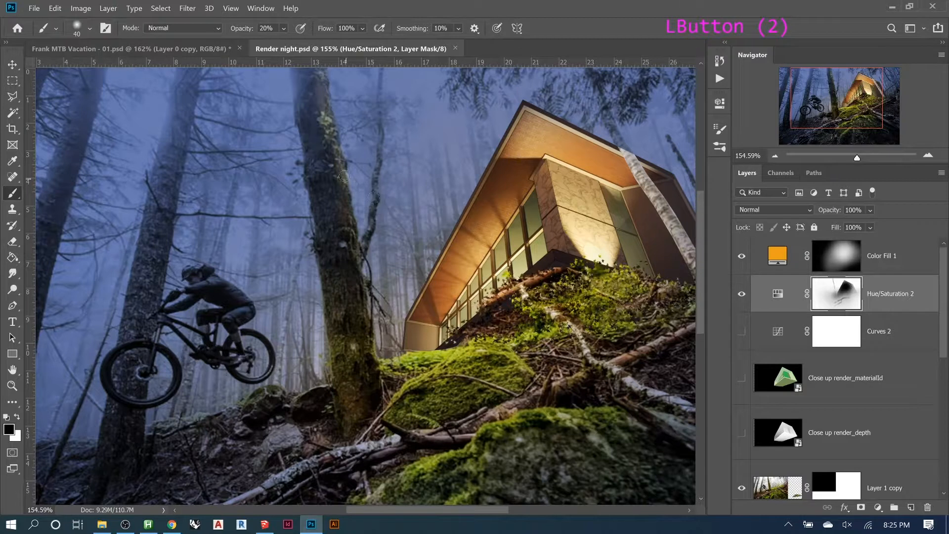
{"action": "mouse_move", "coordinate": [321, 63]}
{"action": "left_mouse_down"}
{"action": "mouse_move", "coordinate": [326, 91]}
{"action": "mouse_move", "coordinate": [325, 58]}
{"action": "left_mouse_up"}
{"action": "left_click_drag", "start_coordinate": [328, 97], "coordinate": [332, 134]}
{"action": "key", "text": "ctrl+z"}
{"action": "left_click", "coordinate": [324, 115]}
{"action": "left_click_drag", "start_coordinate": [327, 115], "coordinate": [337, 183]}
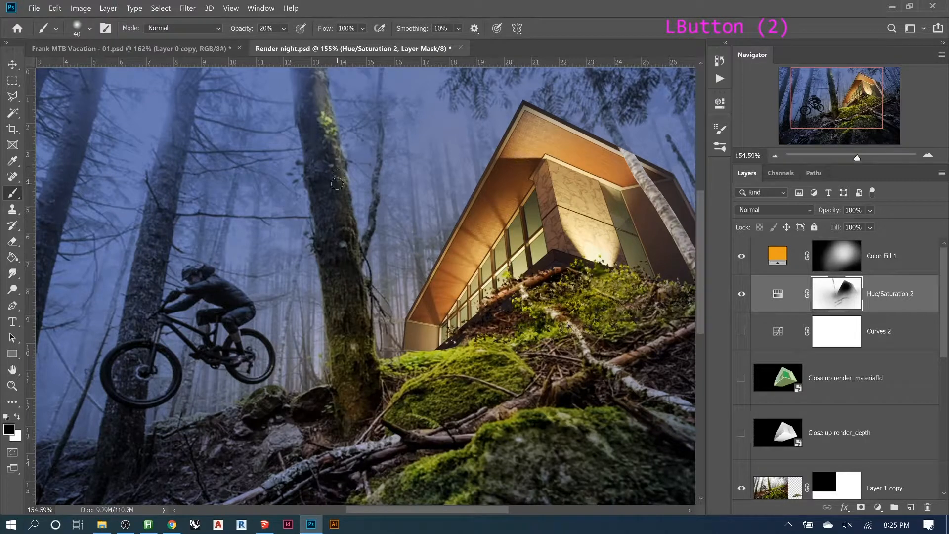
- Try strokes with a 10 px brush along the trunk's house-facing edge on the Hue/Saturation 2 mask, undoing the long ones and repainting a short one
{"action": "key", "text": "bracketleft"}
{"action": "key", "text": "bracketleft"}
{"action": "key", "text": "bracketleft"}
{"action": "key", "text": "bracketleft"}
{"action": "key", "text": "bracketleft"}
{"action": "left_click", "coordinate": [334, 107]}
{"action": "left_click_drag", "start_coordinate": [334, 107], "coordinate": [357, 243]}
{"action": "key", "text": "ctrl+z"}
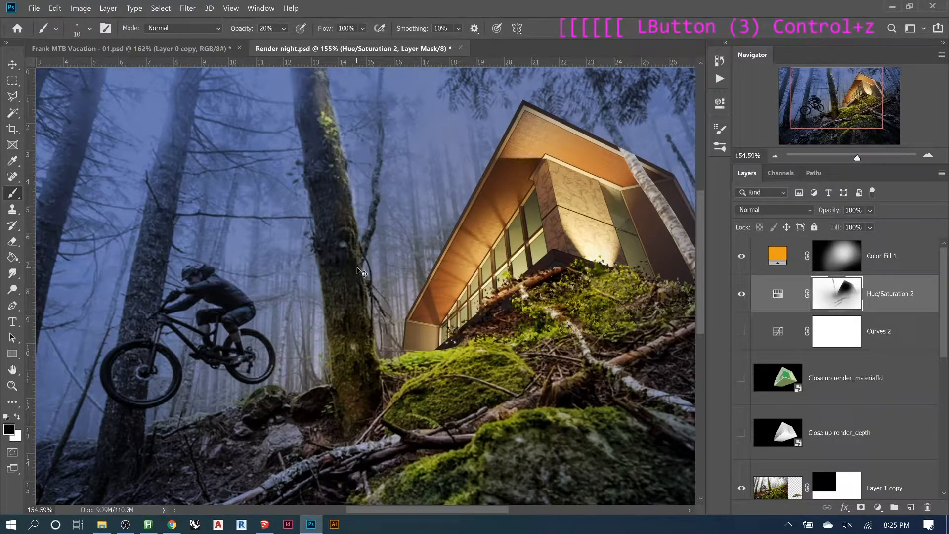
{"action": "key", "text": "ctrl+z"}
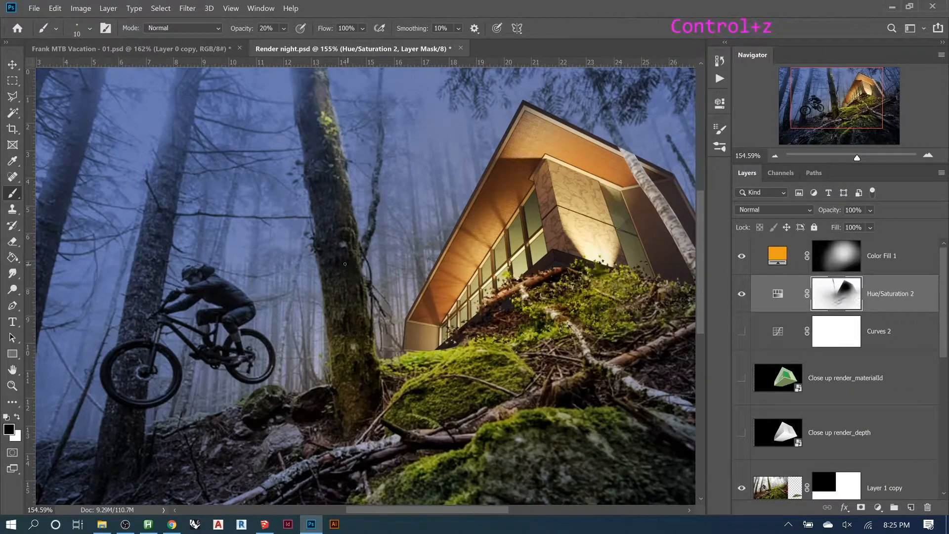
{"action": "key", "text": "ctrl+z"}
{"action": "left_click_drag", "start_coordinate": [334, 125], "coordinate": [337, 137]}
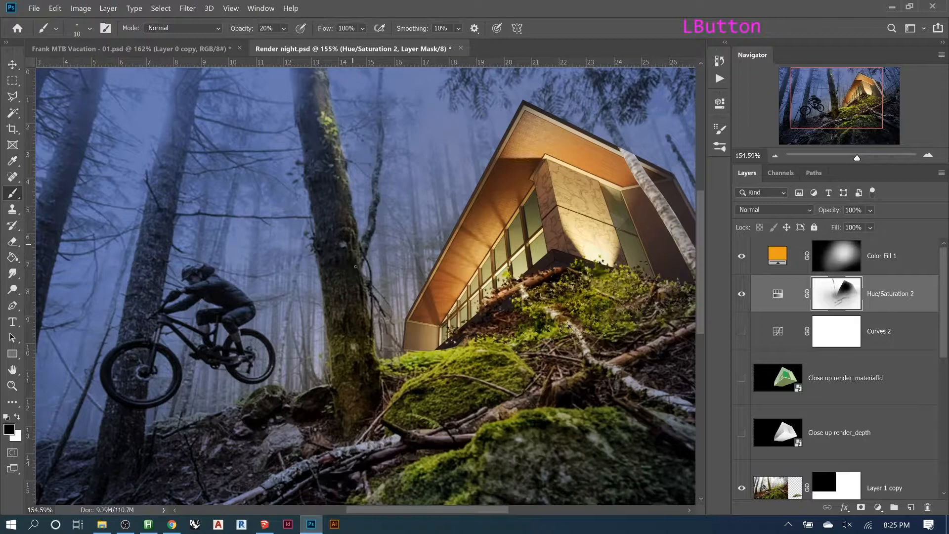
- Enlarge the brush to 30 px
{"action": "key", "text": "bracketright"}
{"action": "key", "text": "bracketright"}
{"action": "key", "text": "bracketright"}
{"action": "key", "text": "bracketright"}
- Switch to SketchUp, save the Enscape Intro - 07-09-2019 model and close it
{"action": "mouse_move", "coordinate": [265, 524]}
{"action": "left_click", "coordinate": [259, 499]}
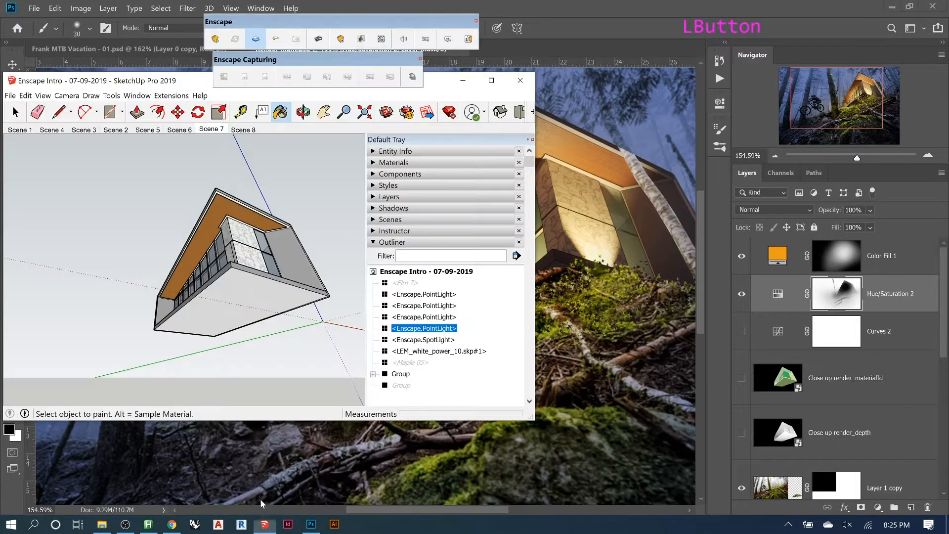
{"action": "left_click", "coordinate": [10, 96]}
{"action": "left_click", "coordinate": [24, 145]}
{"action": "left_click", "coordinate": [517, 91]}
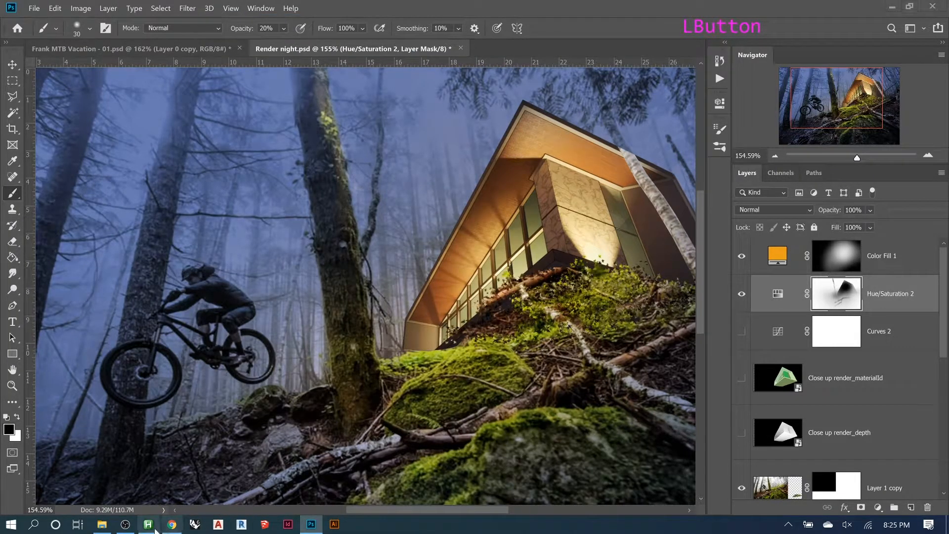
- Switch to Chrome with the mountain bike trail image search and close the browser
{"action": "left_click", "coordinate": [172, 528]}
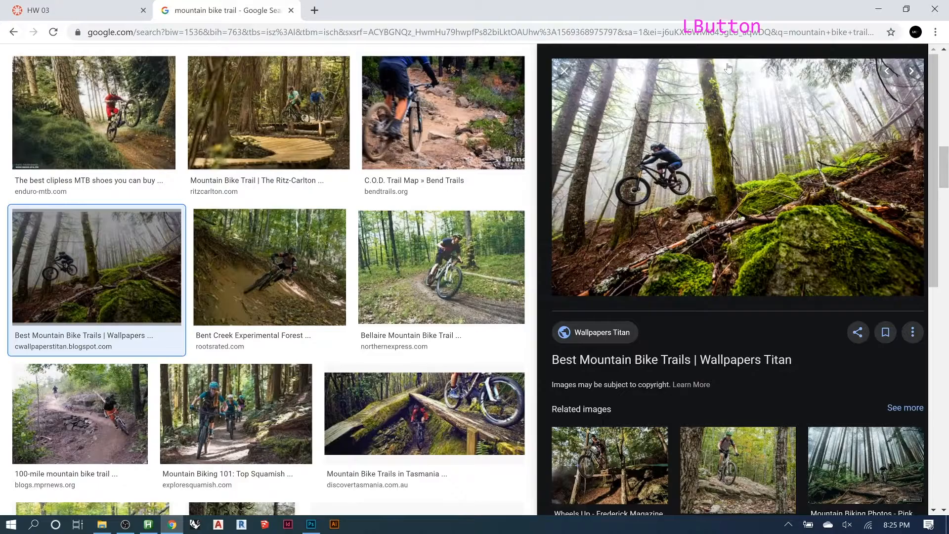
{"action": "left_click", "coordinate": [935, 11]}
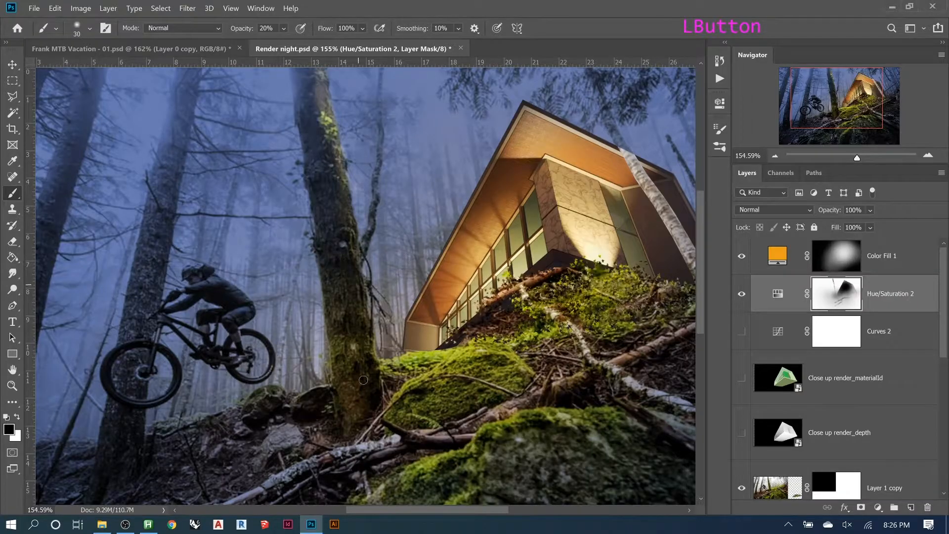
- Paint black on the Hue/Saturation 2 mask down the middle and lower part of the mossy trunk's house-facing side
{"action": "mouse_move", "coordinate": [345, 220]}
{"action": "left_mouse_down"}
{"action": "mouse_move", "coordinate": [353, 257]}
{"action": "mouse_move", "coordinate": [337, 199]}
{"action": "left_mouse_up"}
{"action": "mouse_move", "coordinate": [345, 213]}
{"action": "left_mouse_down"}
{"action": "mouse_move", "coordinate": [362, 276]}
{"action": "mouse_move", "coordinate": [359, 325]}
{"action": "left_mouse_up"}
{"action": "left_click_drag", "start_coordinate": [355, 285], "coordinate": [362, 326]}
{"action": "left_click_drag", "start_coordinate": [368, 363], "coordinate": [358, 297]}
{"action": "left_click_drag", "start_coordinate": [357, 297], "coordinate": [358, 252]}
- Paint black with a 9 px brush on the Hue/Saturation 2 mask along the thin tree beside the mossy trunk, redoing its uppermost stroke
{"action": "key", "text": "bracketleft"}
{"action": "key", "text": "bracketleft"}
{"action": "key", "text": "bracketleft"}
{"action": "key", "text": "bracketleft"}
{"action": "key", "text": "bracketleft"}
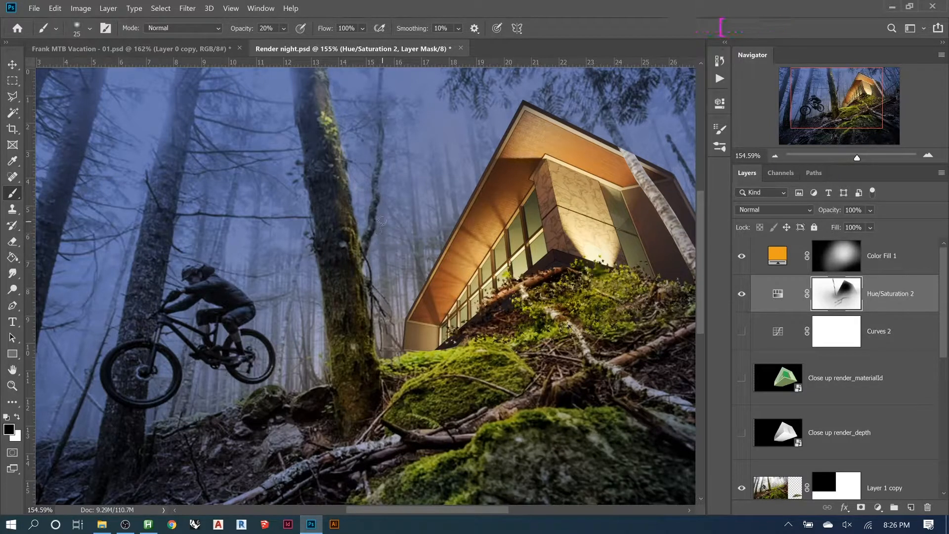
{"action": "left_click_drag", "start_coordinate": [373, 222], "coordinate": [369, 231]}
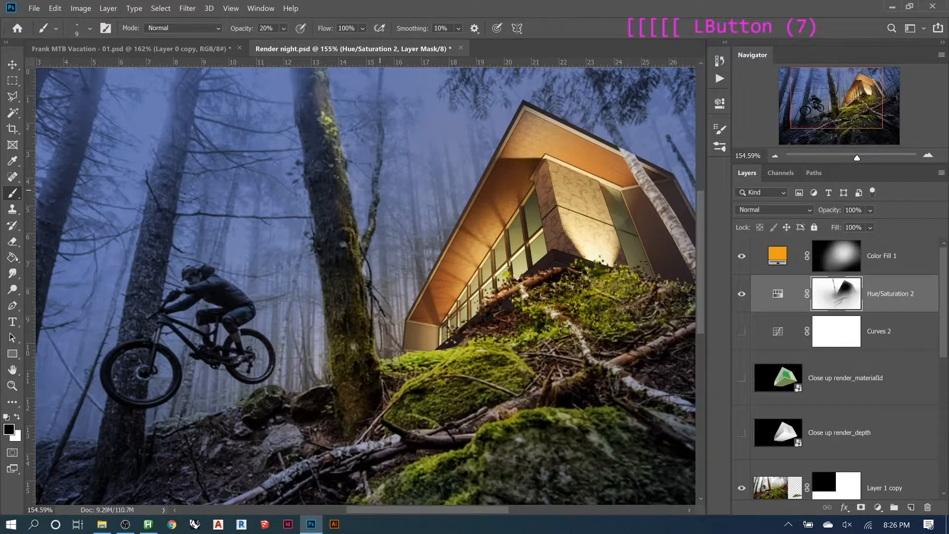
{"action": "mouse_move", "coordinate": [379, 193]}
{"action": "left_mouse_down"}
{"action": "mouse_move", "coordinate": [377, 201]}
{"action": "mouse_move", "coordinate": [381, 149]}
{"action": "left_mouse_up"}
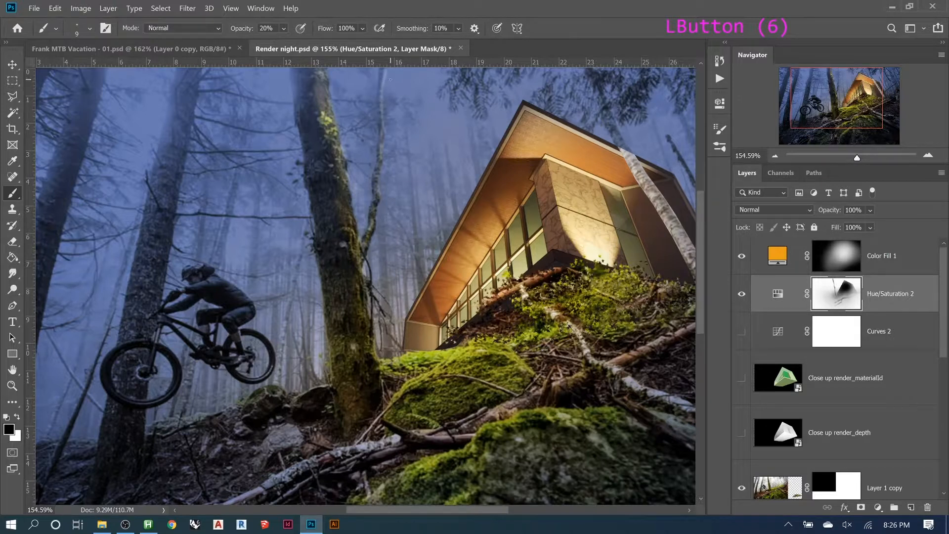
{"action": "key", "text": "ctrl+z"}
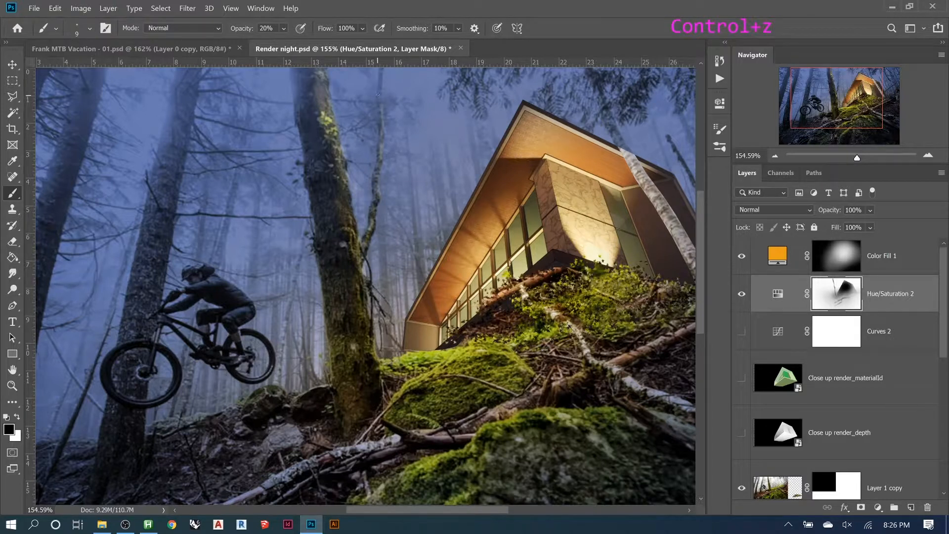
{"action": "left_click_drag", "start_coordinate": [379, 92], "coordinate": [381, 92]}
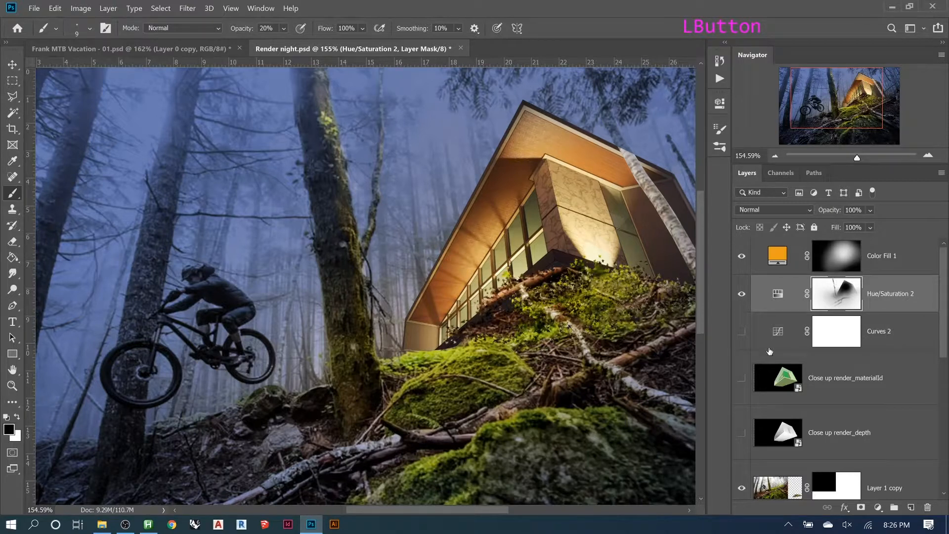
- Toggle the Hue/Saturation 2 layer mask off and on to compare the image with and without the painted lighting
{"action": "left_click", "coordinate": [827, 295], "text": "shift"}
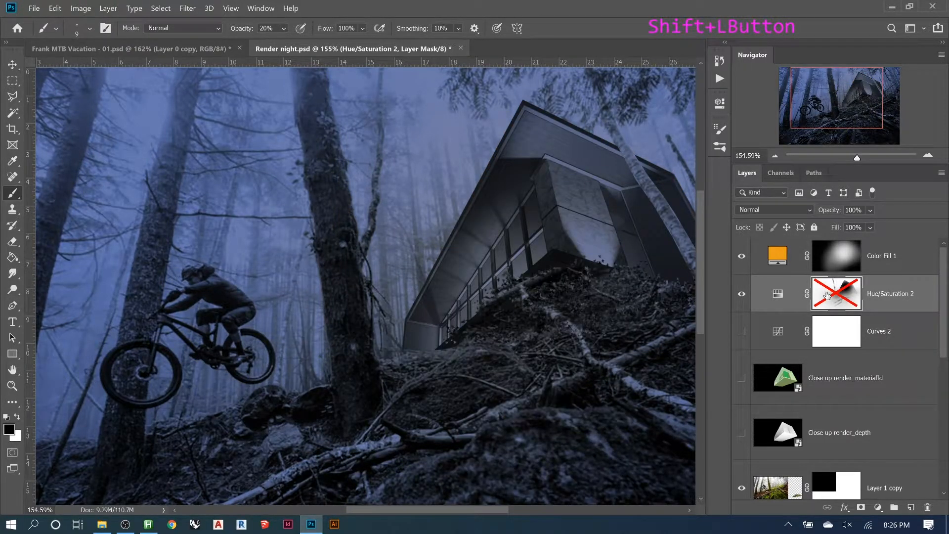
{"action": "left_click", "coordinate": [828, 295], "text": "shift"}
{"action": "left_click", "coordinate": [827, 295], "text": "shift"}
{"action": "left_click", "coordinate": [827, 295], "text": "shift"}
{"action": "left_click", "coordinate": [828, 295], "text": "shift"}
{"action": "left_click", "coordinate": [828, 295], "text": "shift"}
{"action": "left_click", "coordinate": [827, 295], "text": "shift"}
- Paint black with a 25 px brush on the Hue/Saturation 2 mask over the upper end of the birch trunk crossing the roof
{"action": "left_click_drag", "start_coordinate": [592, 252], "coordinate": [345, 263]}
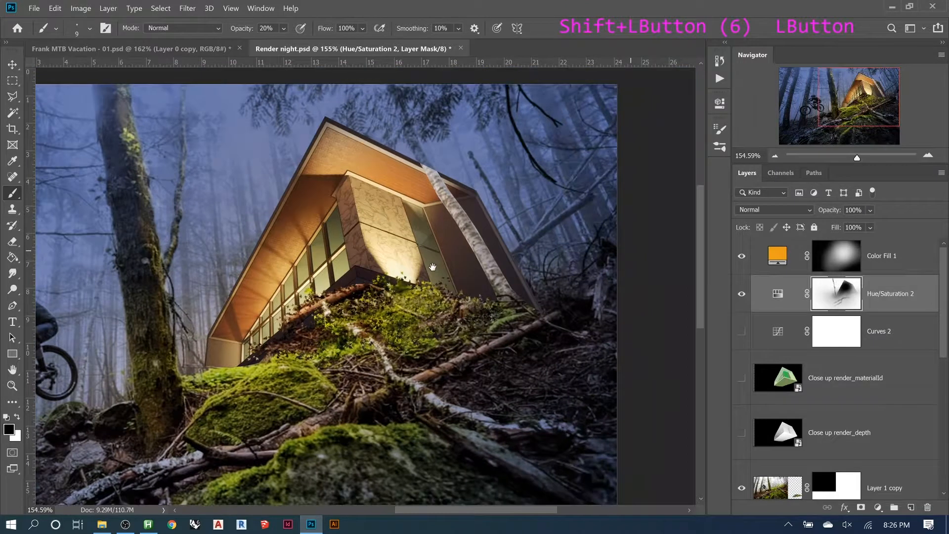
{"action": "key", "text": "bracketright"}
{"action": "key", "text": "bracketright"}
{"action": "key", "text": "bracketright"}
{"action": "key", "text": "bracketright"}
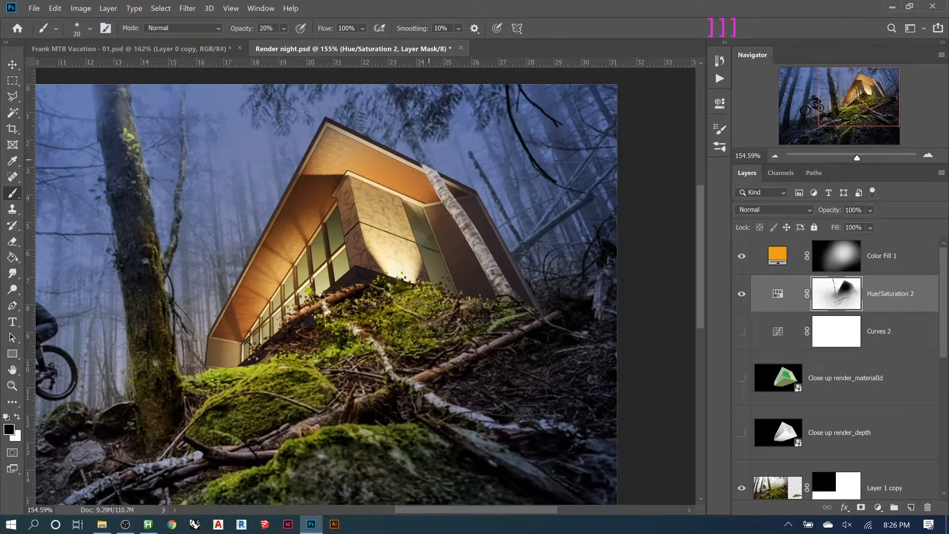
{"action": "left_click", "coordinate": [427, 168]}
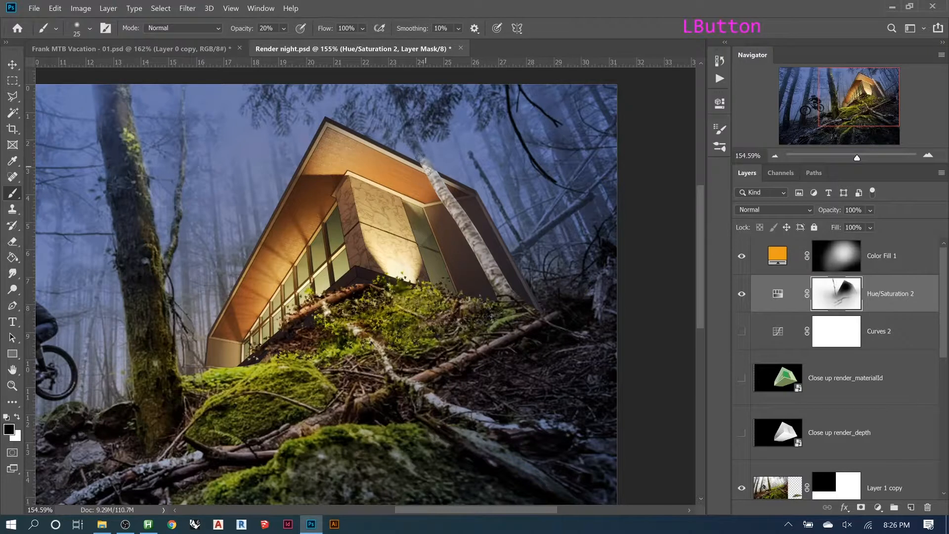
{"action": "mouse_move", "coordinate": [419, 157]}
{"action": "left_mouse_down"}
{"action": "mouse_move", "coordinate": [428, 177]}
{"action": "mouse_move", "coordinate": [401, 126]}
{"action": "left_mouse_up"}
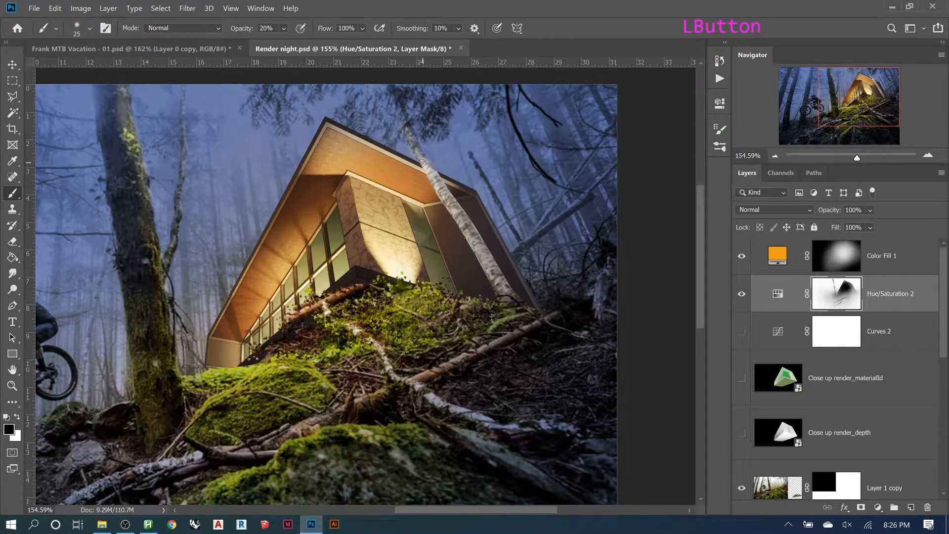
- Set the brush opacity to 50% and paint along the birch trunk in front of the house on the mask
{"action": "key", "text": "5"}
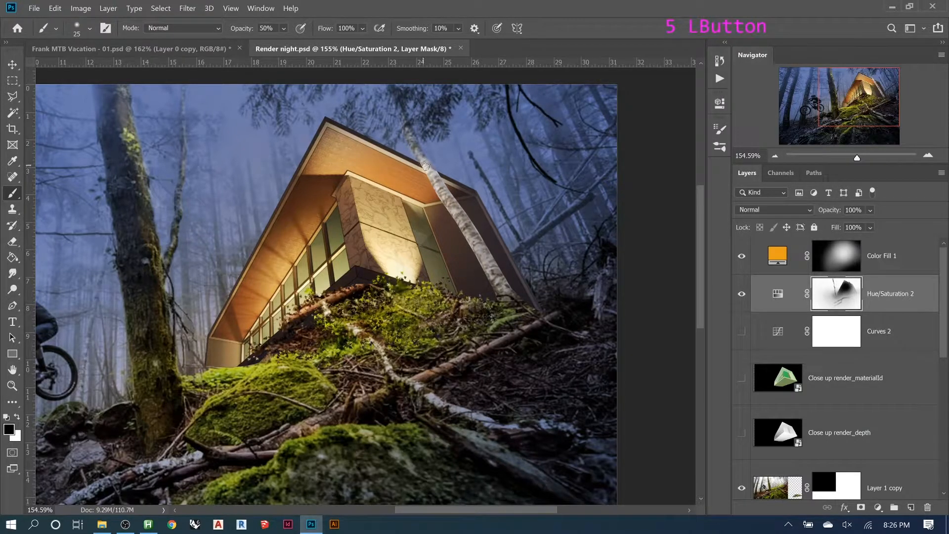
{"action": "left_click_drag", "start_coordinate": [417, 153], "coordinate": [415, 143]}
{"action": "left_click_drag", "start_coordinate": [498, 287], "coordinate": [463, 232]}
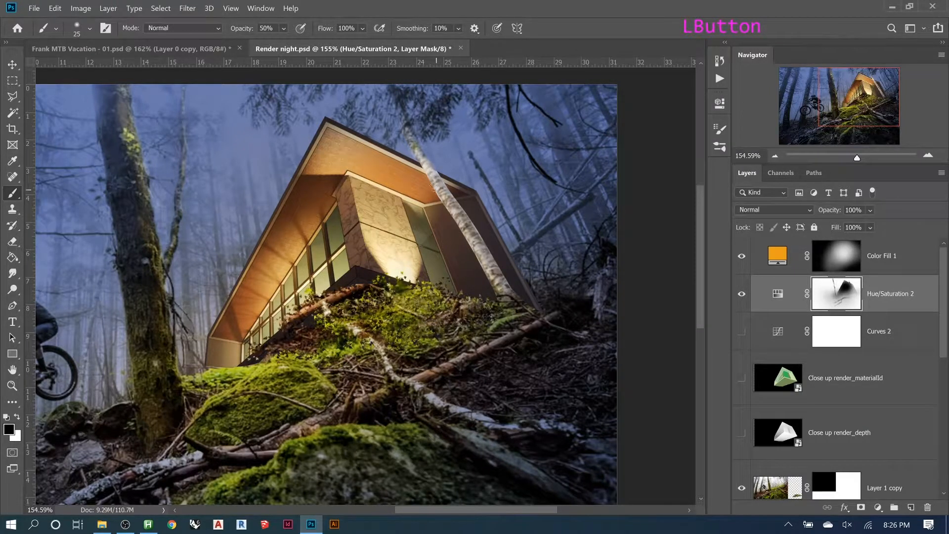
{"action": "key", "text": "bracketright"}
{"action": "key", "text": "bracketright"}
{"action": "key", "text": "bracketright"}
{"action": "key", "text": "bracketright"}
{"action": "key", "text": "bracketright"}
{"action": "key", "text": "bracketright"}
{"action": "key", "text": "bracketright"}
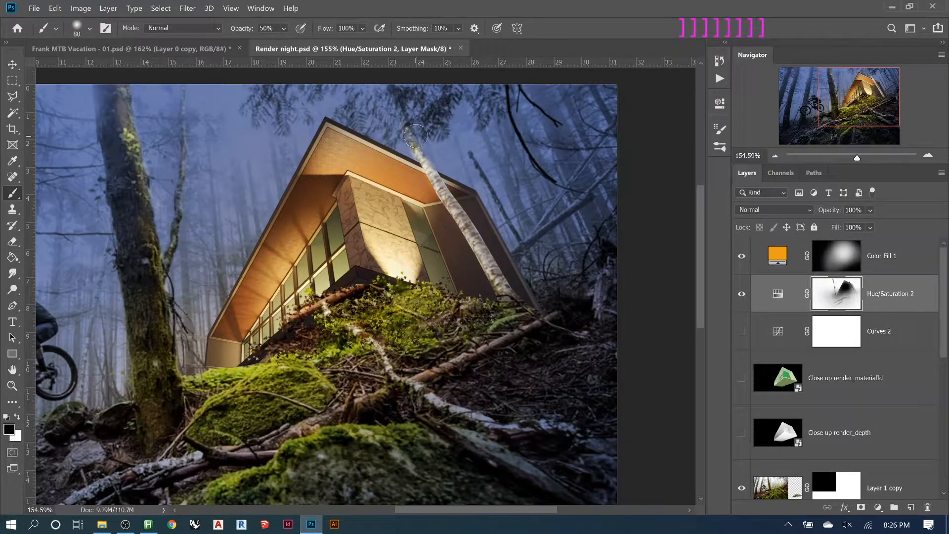
{"action": "key", "text": "b"}
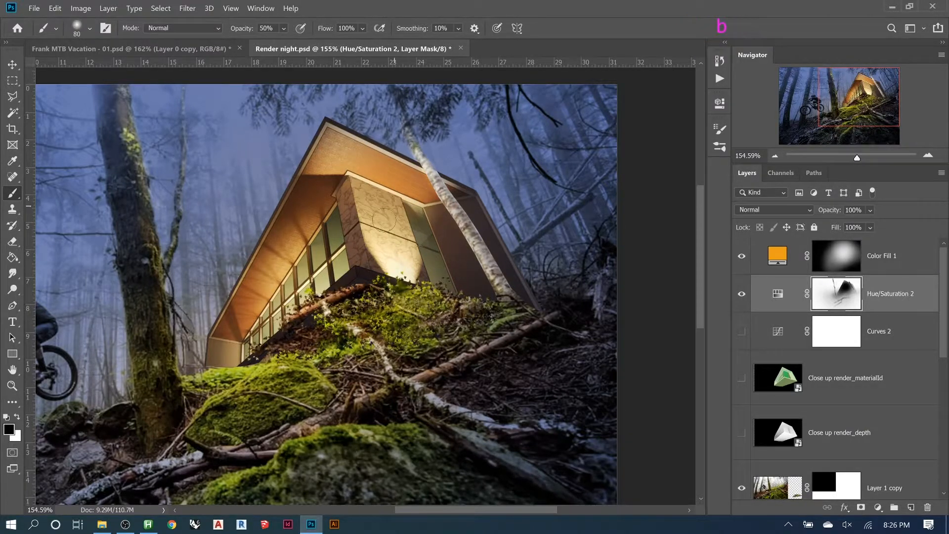
- Choose the recent 10 px brush tip, enlarge it to 25 px at 20% opacity and paint the mask over the fir branches above the roof
{"action": "right_click", "coordinate": [388, 247]}
{"action": "left_click", "coordinate": [434, 312]}
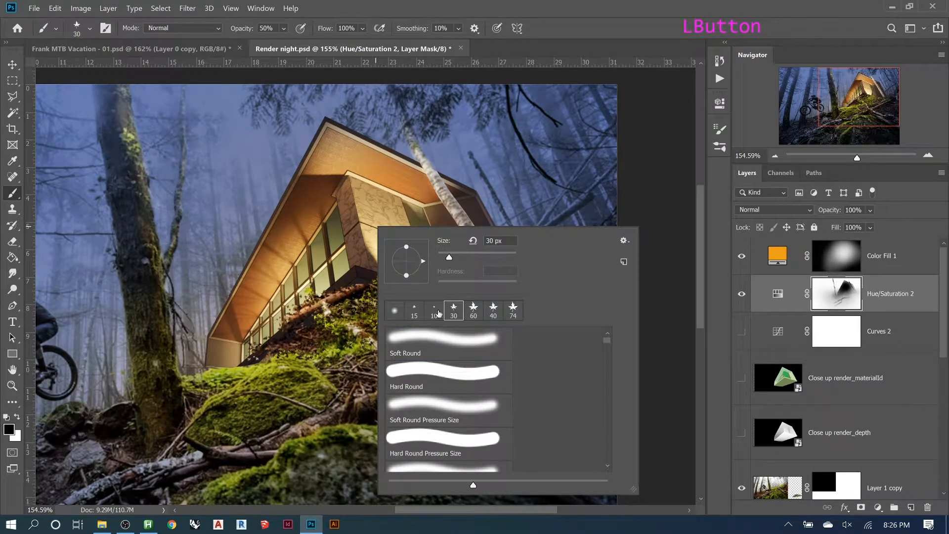
{"action": "left_click", "coordinate": [382, 112]}
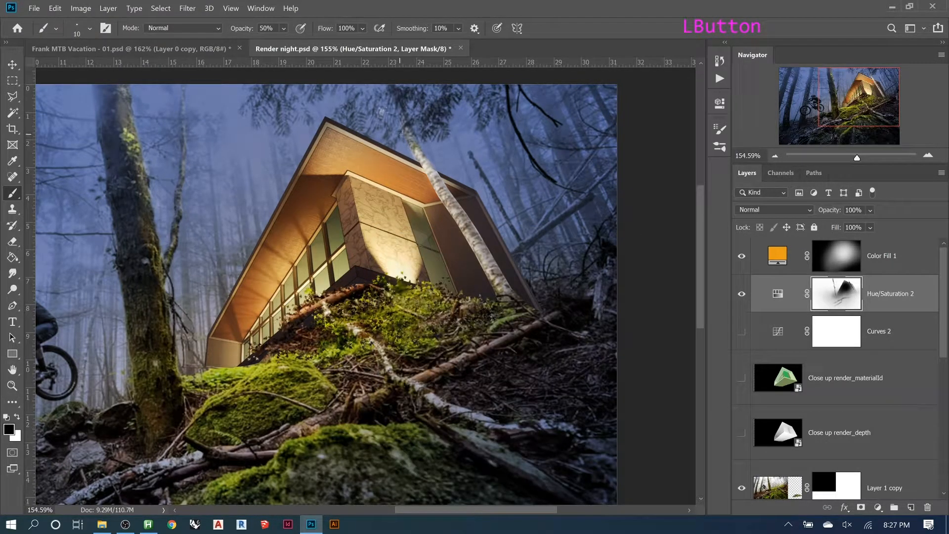
{"action": "key", "text": "ctrl+z"}
{"action": "key", "text": "2"}
{"action": "key", "text": "bracketright"}
{"action": "key", "text": "bracketright"}
{"action": "key", "text": "bracketright"}
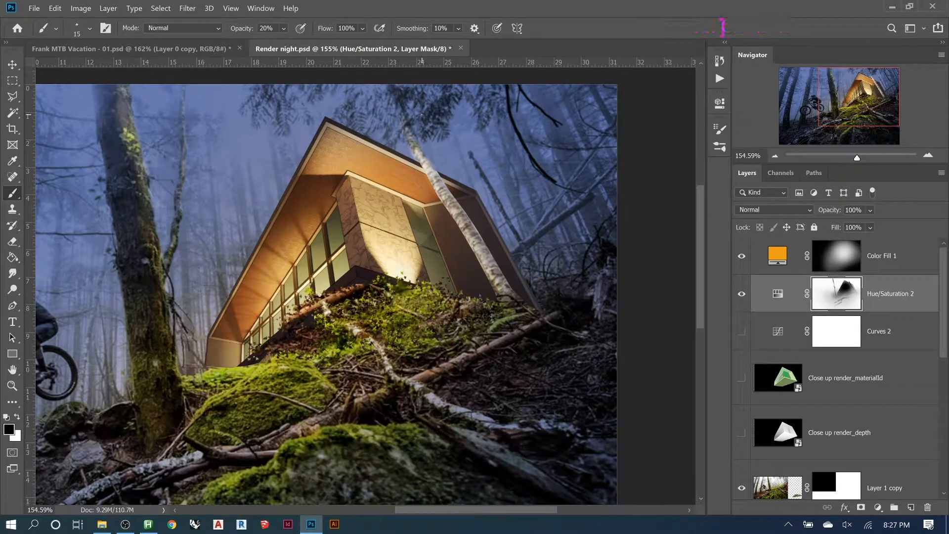
{"action": "left_click", "coordinate": [427, 126]}
{"action": "left_click_drag", "start_coordinate": [432, 112], "coordinate": [381, 107]}
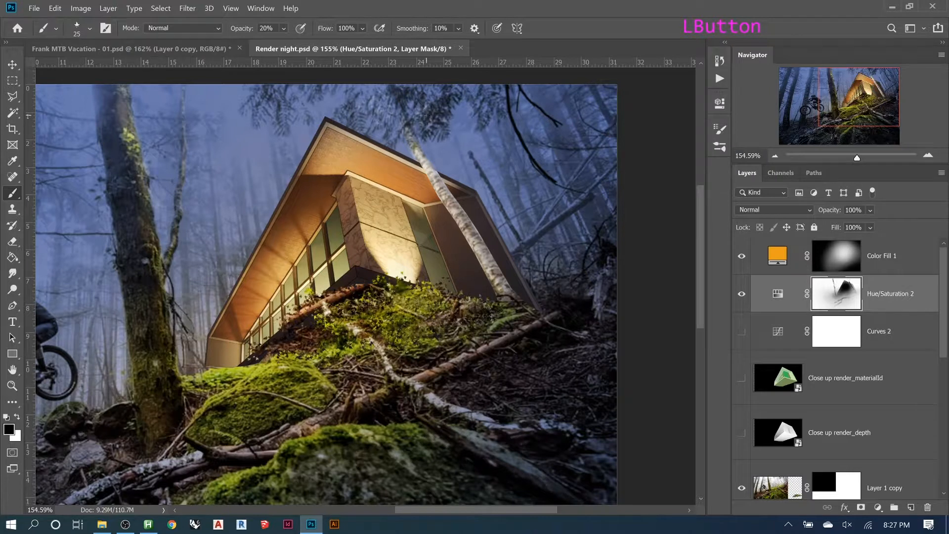
- Undo the last strokes near the birch top and paint the mask over the hanging fir branches beside the roof peak
{"action": "mouse_move", "coordinate": [431, 130]}
{"action": "left_mouse_down"}
{"action": "mouse_move", "coordinate": [414, 124]}
{"action": "mouse_move", "coordinate": [425, 121]}
{"action": "left_mouse_up"}
{"action": "key", "text": "ctrl+z"}
{"action": "key", "text": "ctrl+z"}
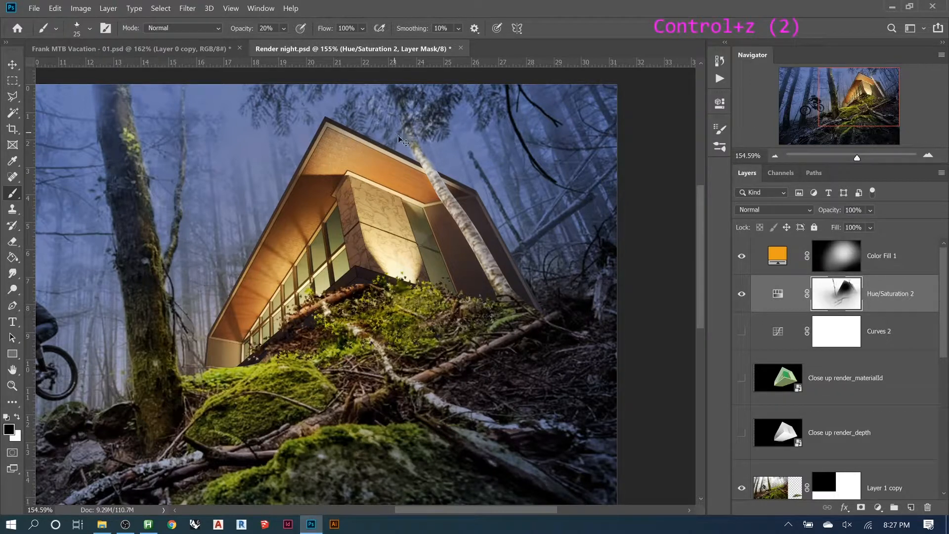
{"action": "left_click_drag", "start_coordinate": [284, 105], "coordinate": [293, 107]}
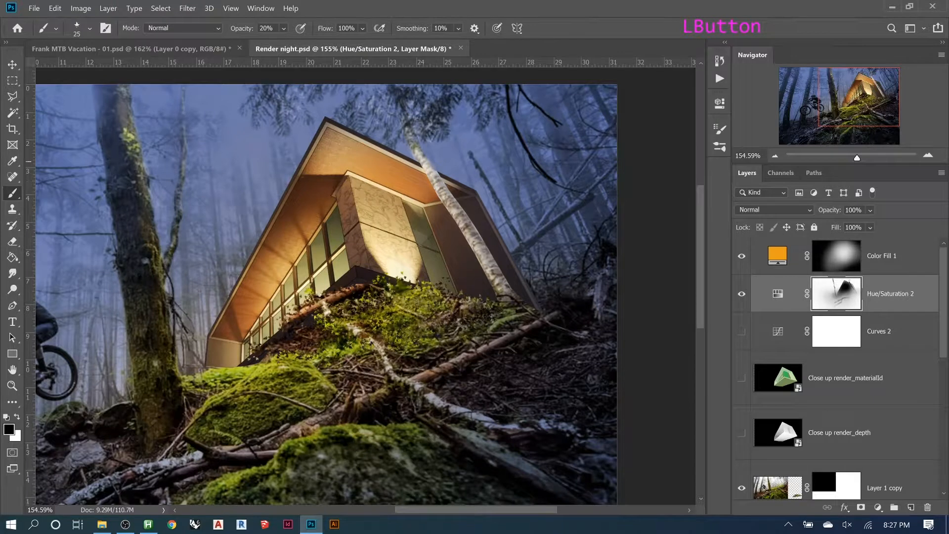
- Reduce the brush to 6 px and fit the whole image in view
{"action": "key", "text": "bracketleft"}
{"action": "key", "text": "bracketleft"}
{"action": "key", "text": "bracketleft"}
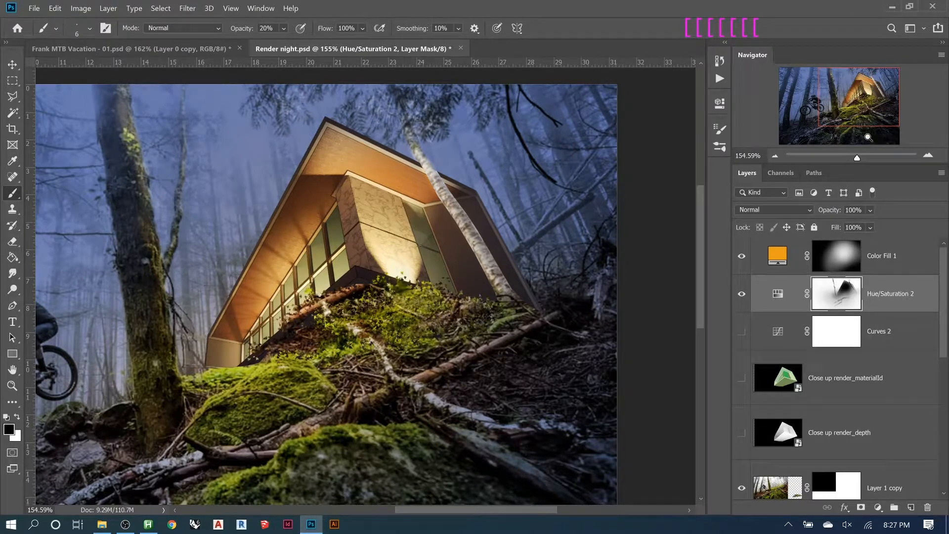
{"action": "key", "text": "ctrl+0"}
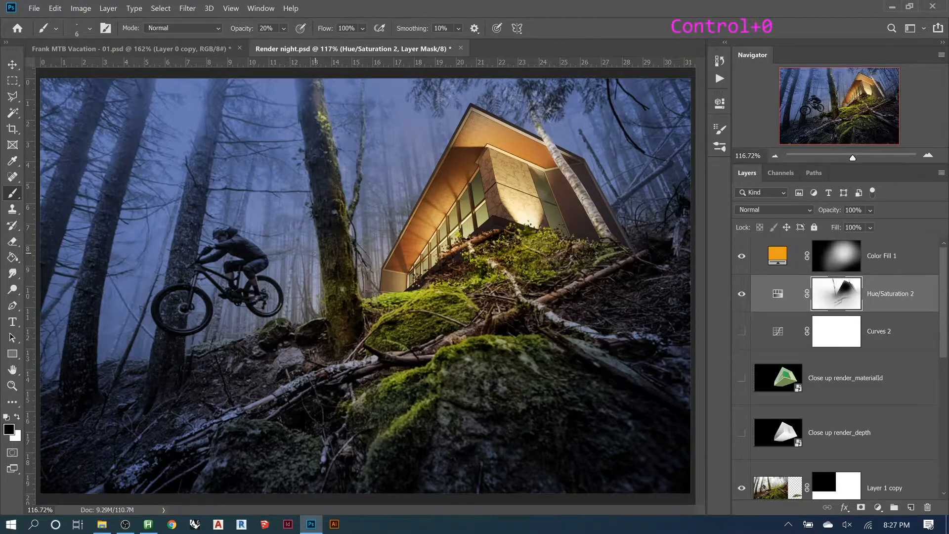
- Choose the Soft Round brush tip, enlarge it to 25 px and paint the Hue/Saturation 2 mask over the rider's back
{"action": "key", "text": "z"}
{"action": "left_click_drag", "start_coordinate": [191, 216], "coordinate": [270, 292]}
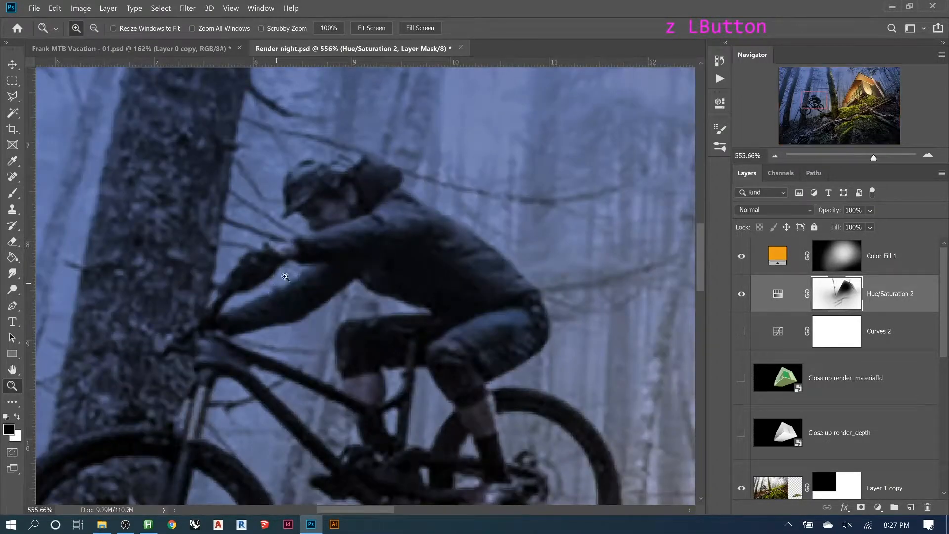
{"action": "scroll", "coordinate": [327, 252], "scroll_direction": "down", "scroll_amount": 9, "text": "alt"}
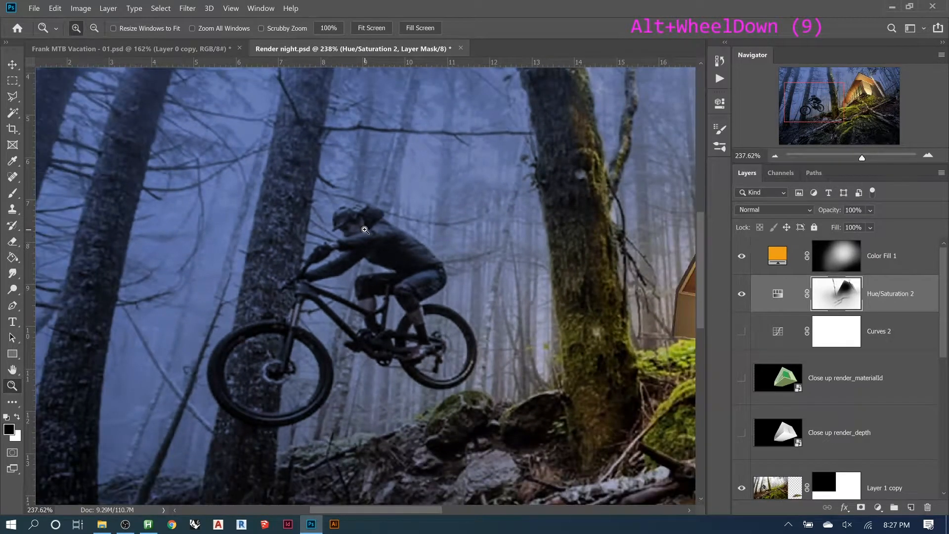
{"action": "key", "text": "b"}
{"action": "left_click", "coordinate": [819, 303]}
{"action": "right_click", "coordinate": [433, 298]}
{"action": "left_click", "coordinate": [466, 351]}
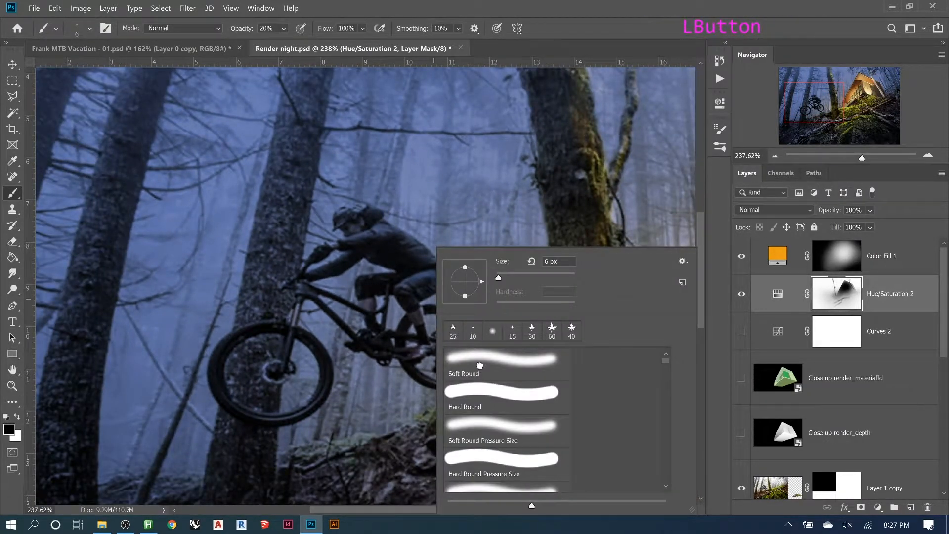
{"action": "key", "text": "Return"}
{"action": "key", "text": "bracketright"}
{"action": "key", "text": "bracketright"}
{"action": "key", "text": "bracketright"}
{"action": "key", "text": "bracketright"}
{"action": "key", "text": "bracketright"}
{"action": "key", "text": "bracketright"}
{"action": "left_click", "coordinate": [412, 251]}
{"action": "left_click", "coordinate": [410, 250]}
{"action": "left_click", "coordinate": [409, 246]}
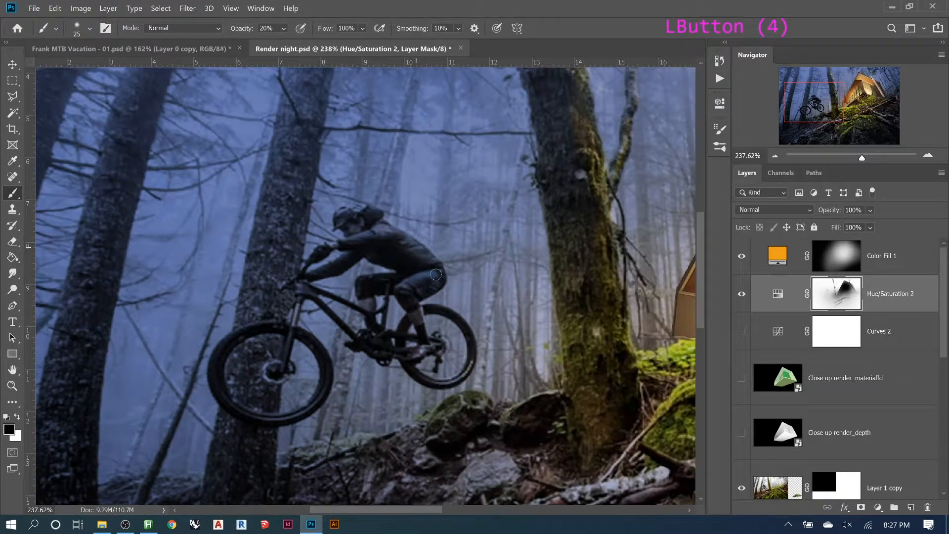
- Paint the mask over the rider's near knee and lower leg
{"action": "left_click", "coordinate": [425, 295]}
{"action": "left_click", "coordinate": [424, 304]}
{"action": "left_click", "coordinate": [422, 310]}
{"action": "left_click", "coordinate": [421, 325]}
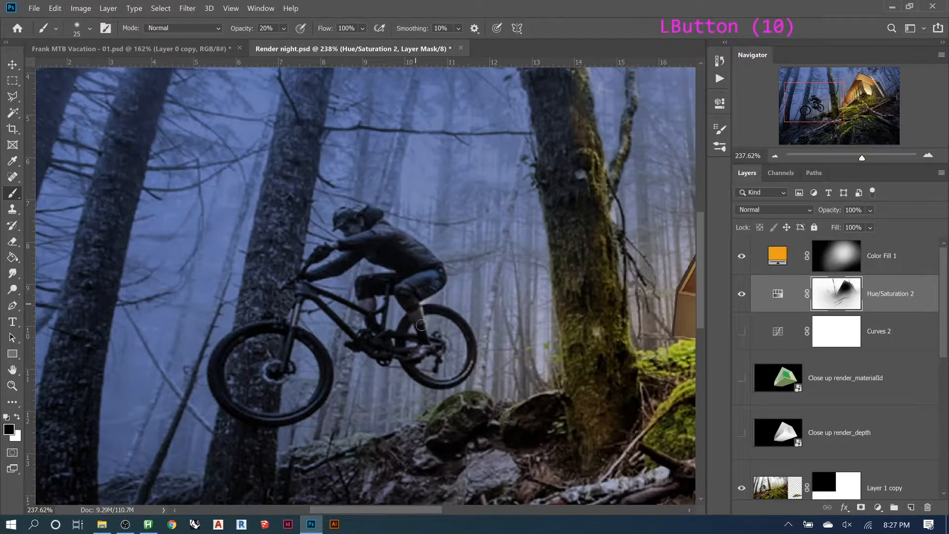
- Try painting the mask over the bike's rear wheel, and undo the last strokes
{"action": "left_click", "coordinate": [438, 329]}
{"action": "left_click", "coordinate": [463, 351]}
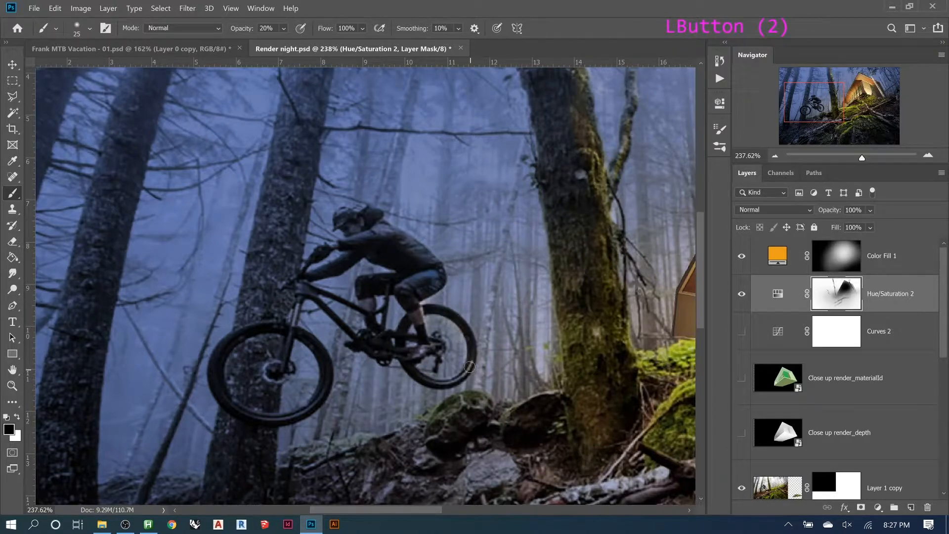
{"action": "key", "text": "ctrl+z"}
{"action": "key", "text": "ctrl+alt+z"}
{"action": "key", "text": "ctrl+z"}
{"action": "key", "text": "alt+z"}
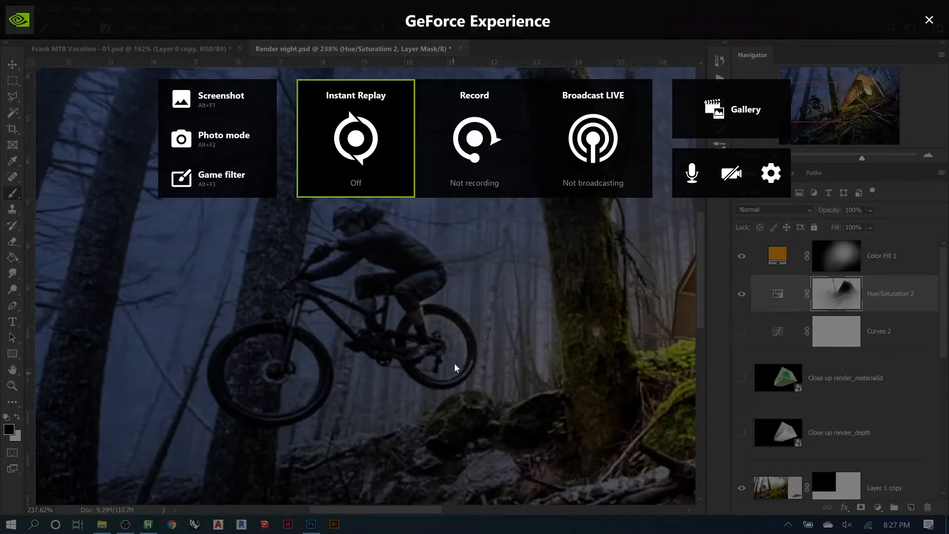
{"action": "key", "text": "Escape"}
{"action": "key", "text": "Escape"}
{"action": "key", "text": "Escape"}
{"action": "key", "text": "ctrl+z"}
{"action": "key", "text": "ctrl+z"}
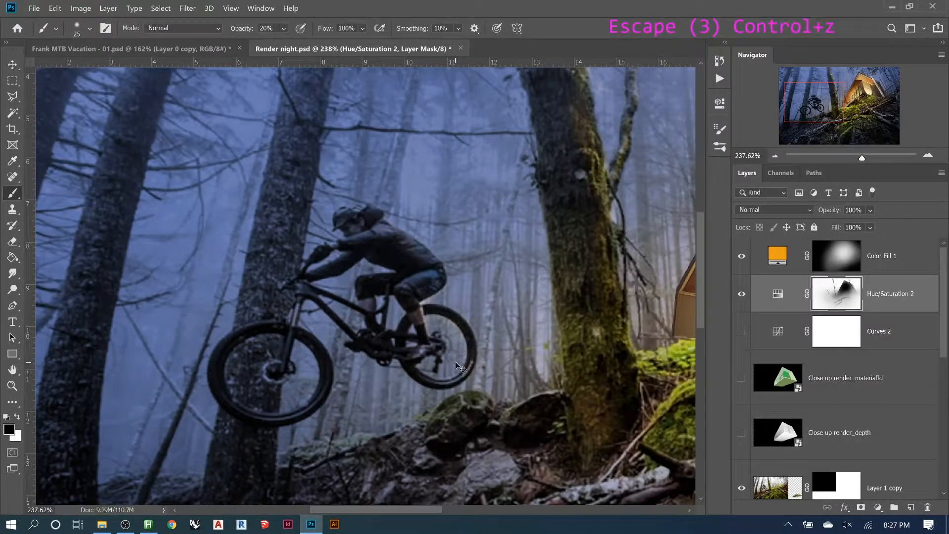
- Paint the mask over the rider's hip, shoulder, helmet and face
{"action": "left_click", "coordinate": [435, 271]}
{"action": "left_click", "coordinate": [377, 224]}
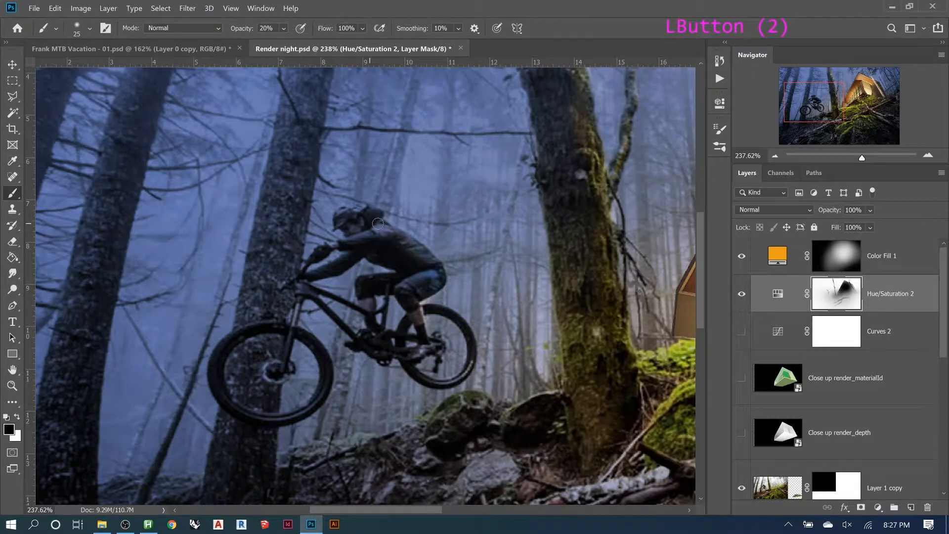
{"action": "left_click", "coordinate": [361, 215]}
{"action": "left_click", "coordinate": [347, 214]}
{"action": "left_click", "coordinate": [364, 213]}
{"action": "left_click", "coordinate": [359, 220]}
{"action": "left_click", "coordinate": [358, 223]}
{"action": "left_click", "coordinate": [363, 225]}
{"action": "left_click", "coordinate": [360, 223]}
{"action": "left_click", "coordinate": [352, 220]}
{"action": "left_click", "coordinate": [347, 215]}
{"action": "left_click", "coordinate": [345, 214]}
{"action": "left_click", "coordinate": [345, 217]}
- Paint the mask over both of the rider's legs, from the knees to the shoe
{"action": "left_click", "coordinate": [415, 294]}
{"action": "left_click", "coordinate": [408, 297]}
{"action": "left_click", "coordinate": [371, 304]}
{"action": "left_click", "coordinate": [371, 309]}
{"action": "left_click", "coordinate": [374, 314]}
{"action": "left_click", "coordinate": [377, 316]}
{"action": "left_click", "coordinate": [382, 337]}
{"action": "left_click", "coordinate": [416, 312]}
- Reduce the brush to 9 px and paint the mask along the bike's front fork and over the front wheel
{"action": "key", "text": "bracketleft"}
{"action": "key", "text": "bracketleft"}
{"action": "key", "text": "bracketleft"}
{"action": "key", "text": "bracketleft"}
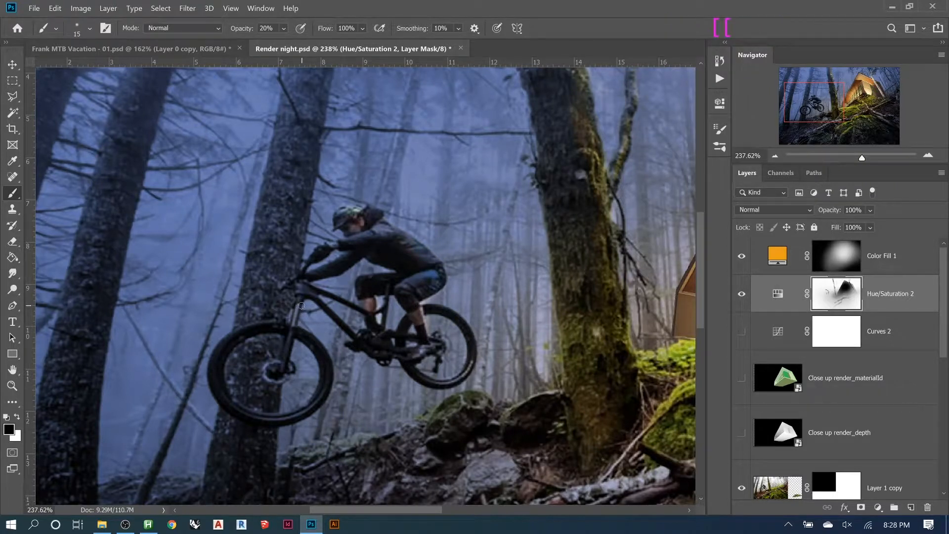
{"action": "left_click_drag", "start_coordinate": [298, 306], "coordinate": [296, 319]}
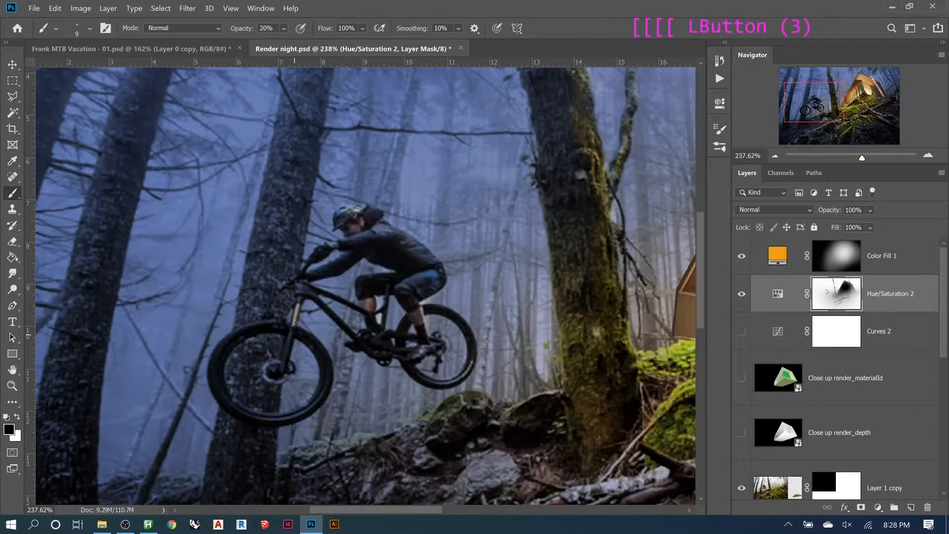
{"action": "left_click", "coordinate": [284, 368]}
{"action": "left_click", "coordinate": [283, 380]}
- Dab the mask over the rear wheel hub, the rider's upper back and the helmet with the 9 px brush
{"action": "left_click", "coordinate": [435, 336]}
{"action": "left_click", "coordinate": [442, 340]}
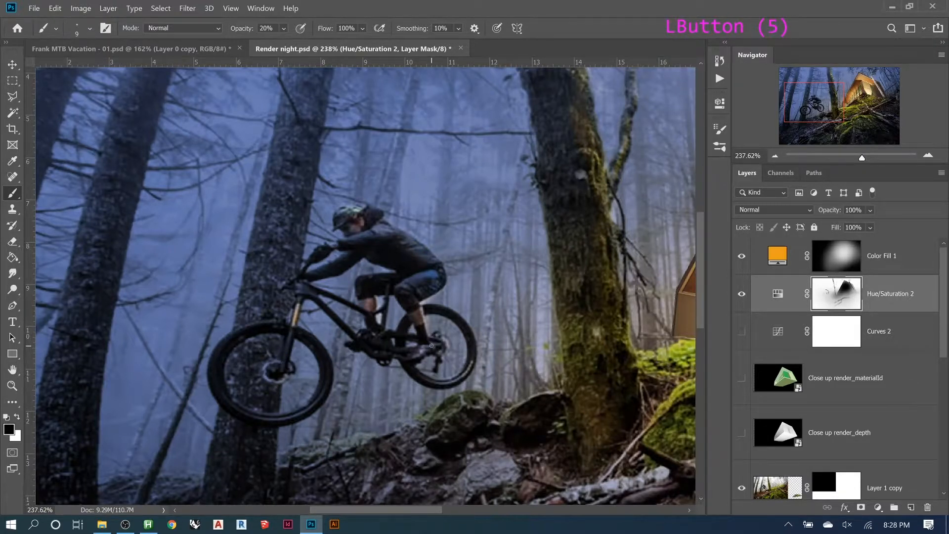
{"action": "left_click", "coordinate": [407, 244]}
{"action": "left_click", "coordinate": [413, 243]}
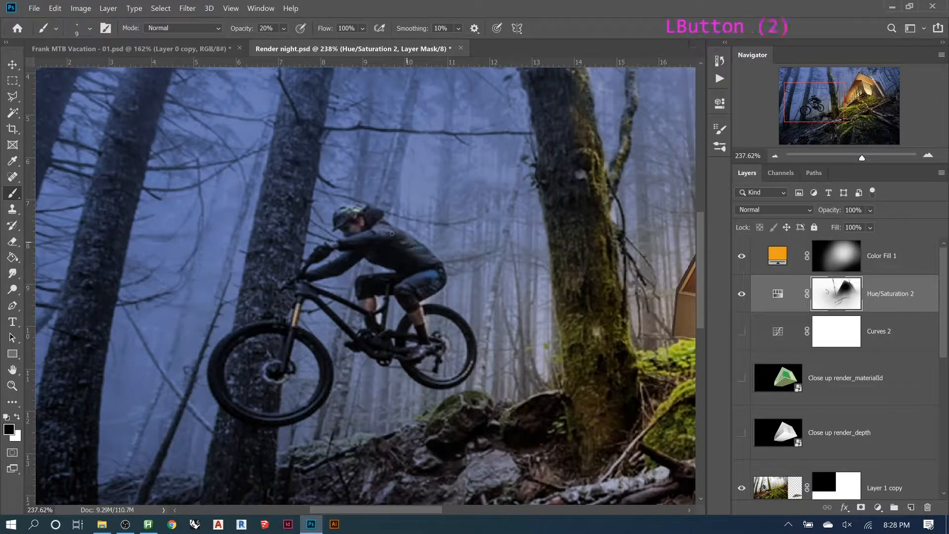
{"action": "left_click", "coordinate": [368, 214]}
{"action": "left_click", "coordinate": [363, 216]}
{"action": "left_click", "coordinate": [352, 220]}
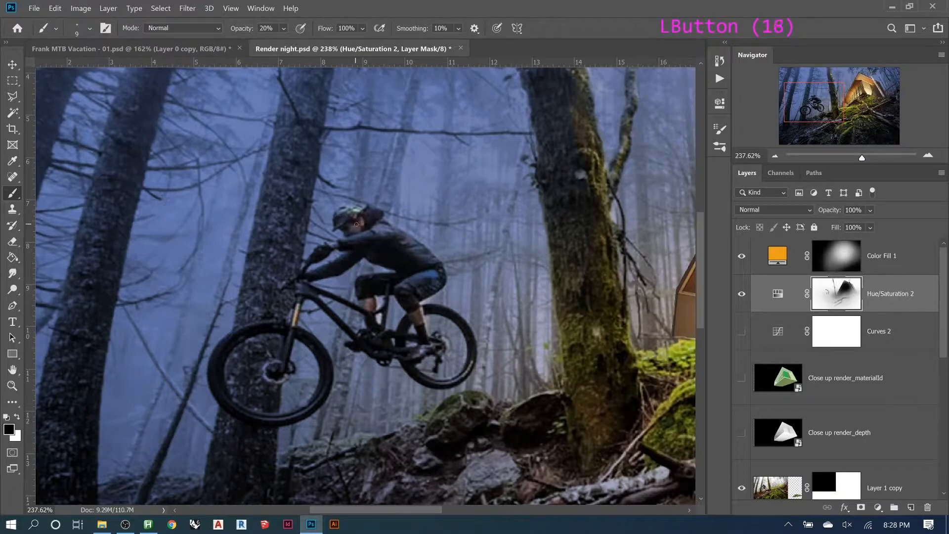
- Enlarge the brush and paint the mask from the rider's chin along the upper arm and over the forearm
{"action": "key", "text": "bracketright"}
{"action": "key", "text": "bracketright"}
{"action": "key", "text": "bracketright"}
{"action": "key", "text": "bracketright"}
{"action": "key", "text": "bracketright"}
{"action": "key", "text": "bracketright"}
{"action": "left_click", "coordinate": [348, 229]}
{"action": "left_click", "coordinate": [351, 230]}
{"action": "left_click", "coordinate": [352, 231]}
{"action": "left_click", "coordinate": [357, 231]}
{"action": "left_click", "coordinate": [364, 234]}
{"action": "left_click", "coordinate": [370, 236]}
{"action": "left_click", "coordinate": [376, 238]}
{"action": "left_click", "coordinate": [335, 242]}
- Reduce the brush to 10 px and paint the mask over the rider's forearm, wrist and shoulder
{"action": "key", "text": "bracketleft"}
{"action": "key", "text": "bracketleft"}
{"action": "key", "text": "bracketleft"}
{"action": "key", "text": "bracketleft"}
{"action": "key", "text": "bracketleft"}
{"action": "left_click", "coordinate": [351, 242]}
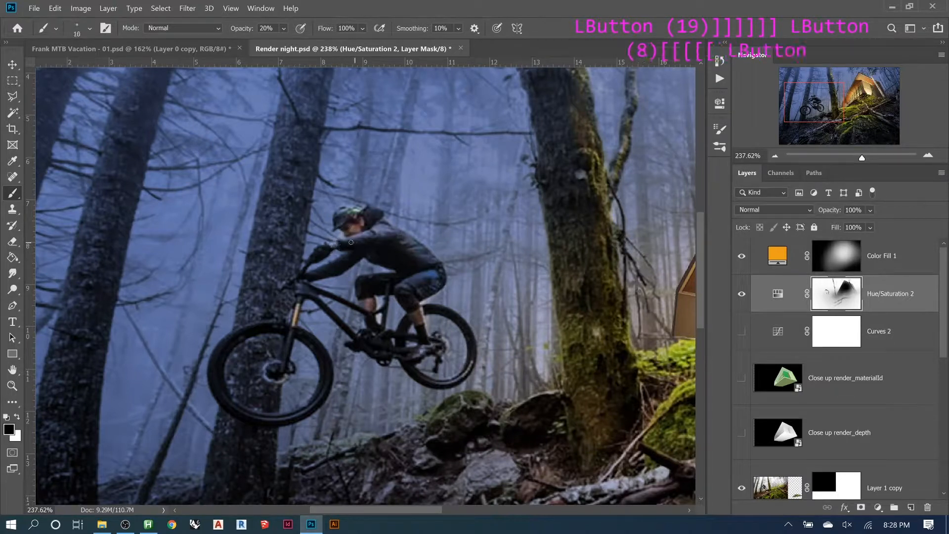
{"action": "left_click", "coordinate": [329, 245]}
{"action": "left_click", "coordinate": [333, 244]}
{"action": "left_click", "coordinate": [385, 238]}
- Enlarge the brush to 50 px and paint the mask down the upper part of the trunk behind the rider
{"action": "key", "text": "bracketright"}
{"action": "key", "text": "bracketright"}
{"action": "key", "text": "bracketright"}
{"action": "key", "text": "bracketright"}
{"action": "key", "text": "bracketright"}
{"action": "key", "text": "bracketright"}
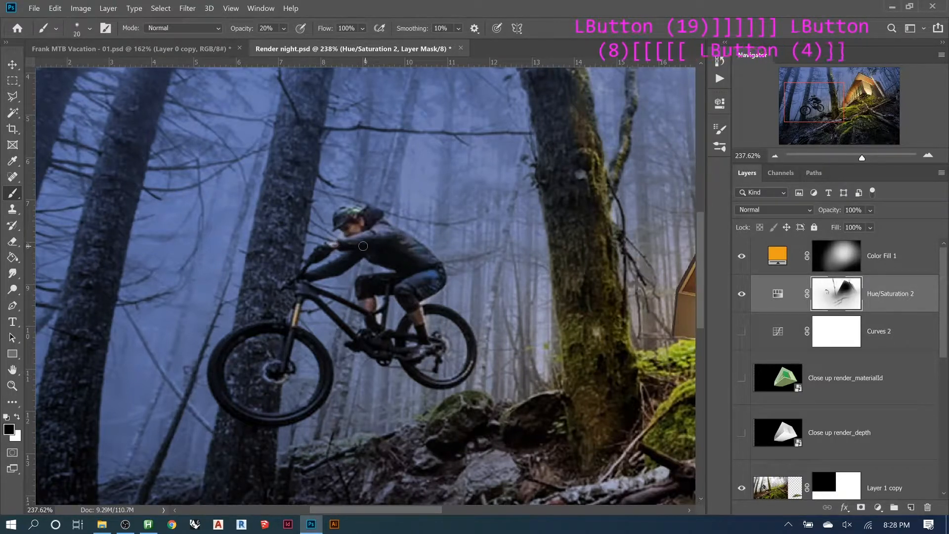
{"action": "key", "text": "bracketright"}
{"action": "key", "text": "bracketright"}
{"action": "left_click_drag", "start_coordinate": [320, 75], "coordinate": [302, 179]}
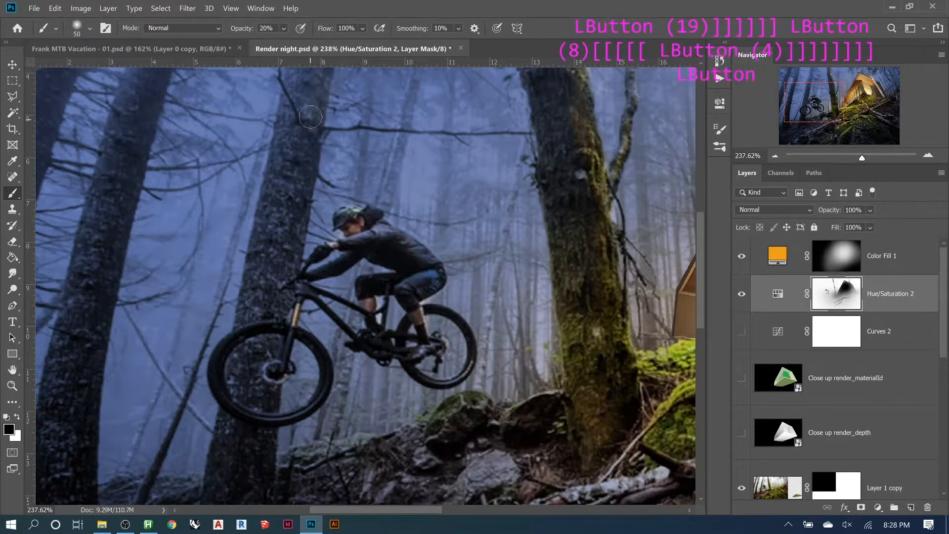
- Reduce the brush to 30 px and paint the mask along the house-facing edge of that trunk down to the front wheel
{"action": "key", "text": "bracketleft"}
{"action": "key", "text": "bracketleft"}
{"action": "key", "text": "bracketleft"}
{"action": "key", "text": "bracketleft"}
{"action": "left_click", "coordinate": [304, 196]}
{"action": "left_click", "coordinate": [308, 168]}
{"action": "left_click_drag", "start_coordinate": [307, 165], "coordinate": [271, 374]}
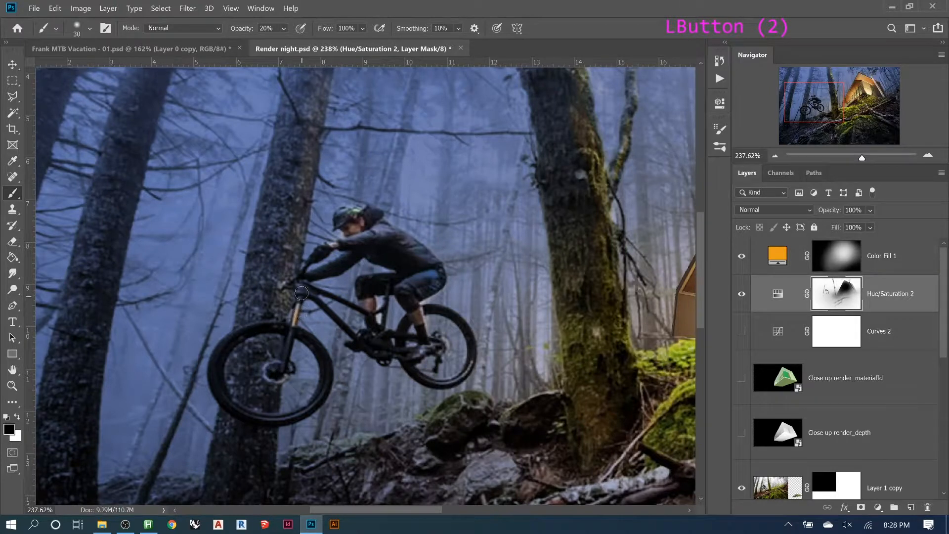
- Paint the mask over the mossy rocks beneath the bike's rear wheel
{"action": "scroll", "coordinate": [302, 293], "scroll_direction": "down", "scroll_amount": 7, "text": "alt"}
{"action": "scroll", "coordinate": [403, 377], "scroll_direction": "up", "scroll_amount": 4, "text": "alt"}
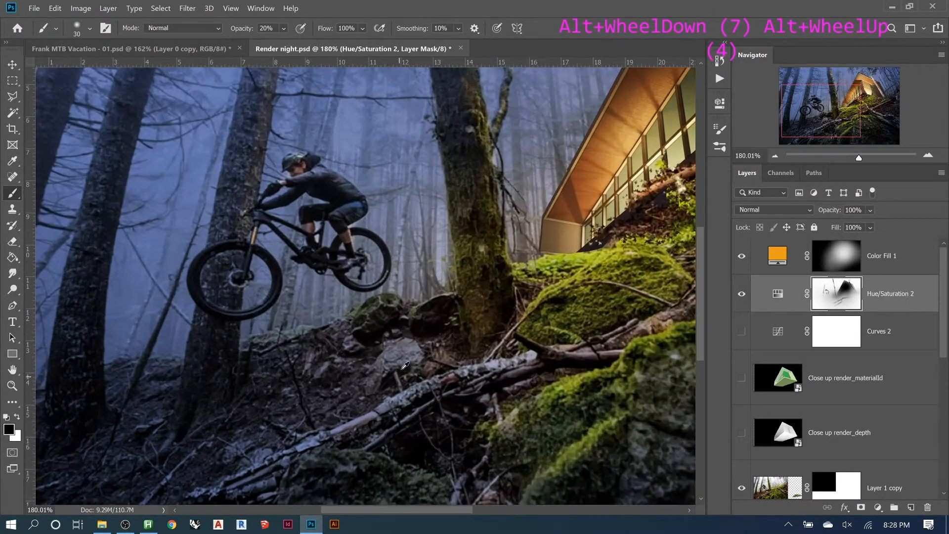
{"action": "left_click", "coordinate": [393, 308]}
{"action": "left_click", "coordinate": [392, 311]}
{"action": "left_click", "coordinate": [390, 311]}
{"action": "left_click", "coordinate": [390, 312]}
{"action": "left_click", "coordinate": [390, 311]}
{"action": "left_click", "coordinate": [392, 302]}
{"action": "left_click", "coordinate": [388, 299]}
{"action": "left_click", "coordinate": [385, 303]}
{"action": "left_click", "coordinate": [401, 317]}
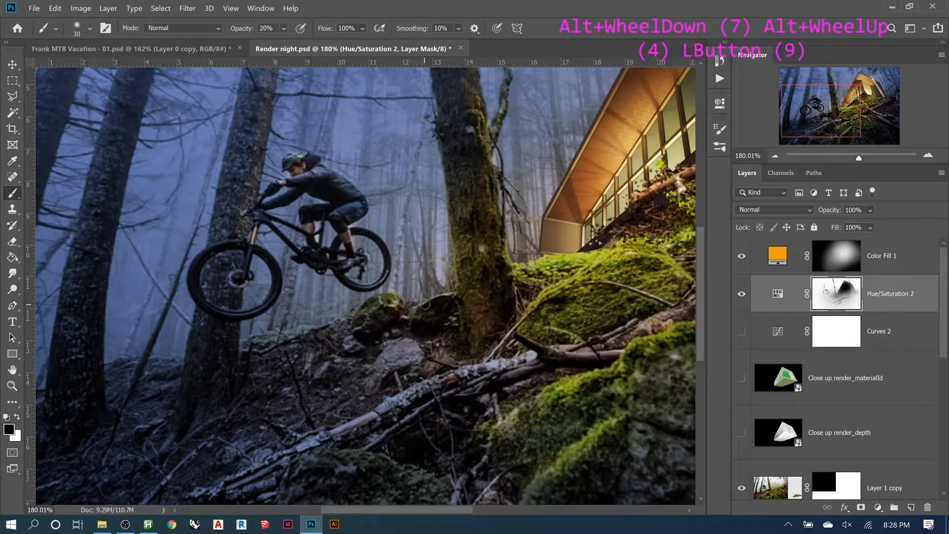
{"action": "left_click", "coordinate": [445, 298]}
- Paint the mask repeatedly over the grey rock on the slope below the mossy rocks
{"action": "left_click", "coordinate": [402, 320]}
{"action": "left_click", "coordinate": [403, 343]}
{"action": "left_click", "coordinate": [409, 342]}
{"action": "left_click", "coordinate": [417, 353]}
{"action": "left_click", "coordinate": [402, 351]}
{"action": "left_click", "coordinate": [398, 351]}
{"action": "left_click", "coordinate": [395, 356]}
{"action": "left_click", "coordinate": [397, 359]}
{"action": "left_click", "coordinate": [398, 357]}
{"action": "left_click", "coordinate": [404, 357]}
{"action": "left_click", "coordinate": [406, 356]}
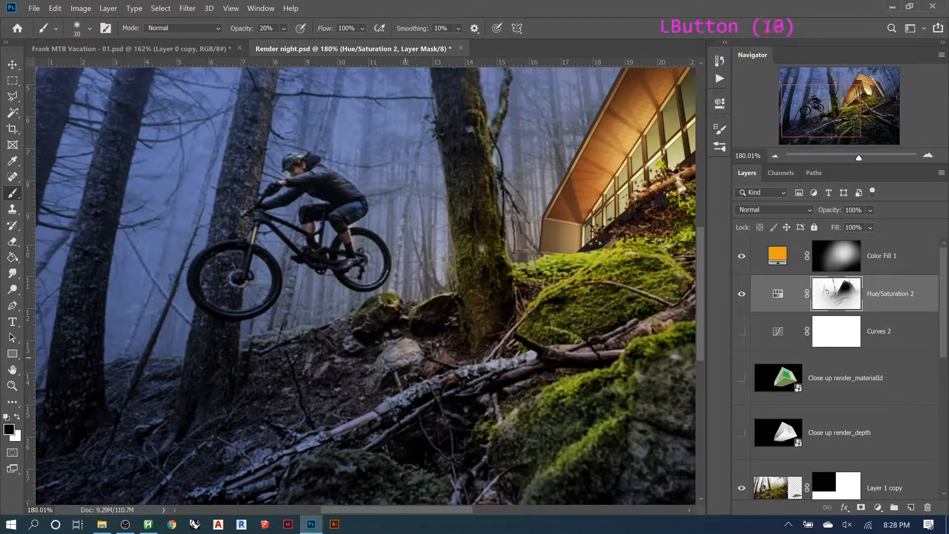
- Enlarge the brush and add one broader mask dab over the grey rock
{"action": "key", "text": "bracketright"}
{"action": "key", "text": "bracketright"}
{"action": "key", "text": "bracketright"}
{"action": "key", "text": "bracketright"}
{"action": "key", "text": "bracketright"}
{"action": "key", "text": "bracketright"}
{"action": "left_click", "coordinate": [406, 352]}
- Shrink the brush and paint the mask over the moss patch on the ridge between the bike's wheels
{"action": "key", "text": "bracketleft"}
{"action": "key", "text": "bracketleft"}
{"action": "key", "text": "bracketleft"}
{"action": "key", "text": "bracketleft"}
{"action": "key", "text": "bracketleft"}
{"action": "left_click", "coordinate": [310, 330]}
{"action": "key", "text": "bracketleft"}
{"action": "left_click", "coordinate": [310, 334]}
{"action": "left_click", "coordinate": [310, 335]}
- Paint the mask over the base of the trunk beneath the bike's front wheel
{"action": "left_click", "coordinate": [233, 338]}
{"action": "left_click", "coordinate": [231, 331]}
{"action": "left_click", "coordinate": [231, 333]}
{"action": "left_click", "coordinate": [231, 381]}
{"action": "left_click", "coordinate": [242, 388]}
- Enlarge the brush to 600 and paint a broad mask dab over the slope beside the bike's rear wheel
{"action": "key", "text": "bracketright"}
{"action": "key", "text": "bracketright"}
{"action": "key", "text": "bracketright"}
{"action": "key", "text": "bracketright"}
{"action": "key", "text": "bracketright"}
{"action": "key", "text": "bracketright"}
{"action": "key", "text": "bracketright"}
{"action": "key", "text": "bracketright"}
{"action": "key", "text": "bracketright"}
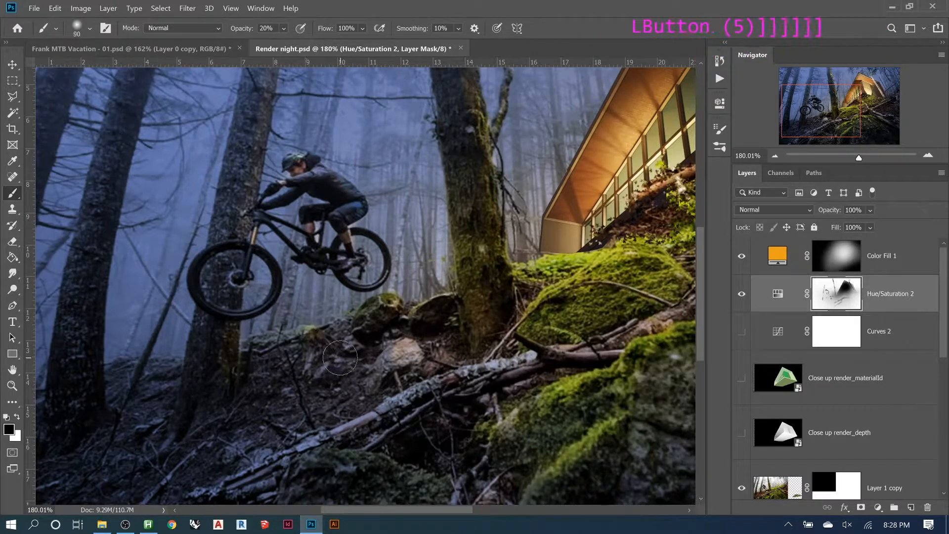
{"action": "key", "text": "bracketright"}
{"action": "key", "text": "bracketright"}
{"action": "key", "text": "bracketright"}
{"action": "key", "text": "bracketright"}
{"action": "key", "text": "bracketright"}
{"action": "key", "text": "bracketright"}
{"action": "left_click", "coordinate": [381, 346]}
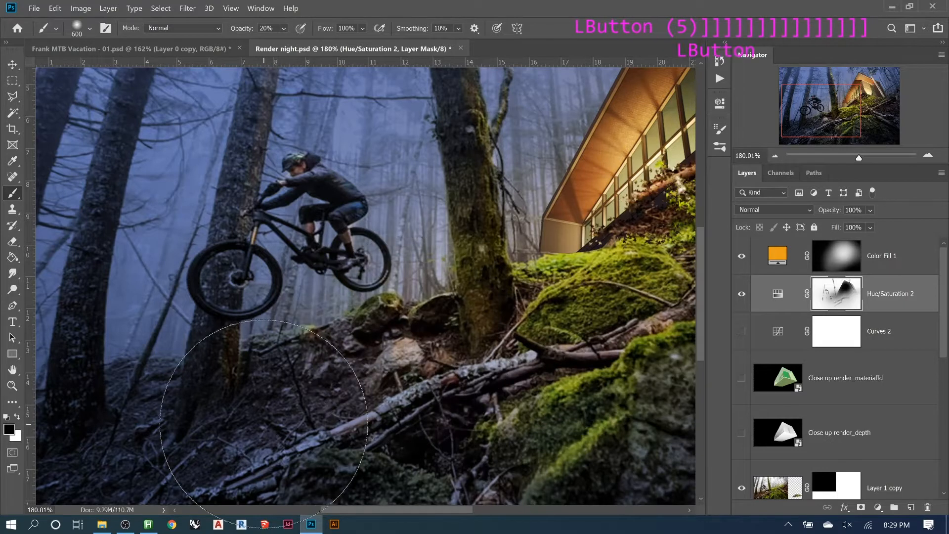
- Shrink the brush to 15 and paint the mask along the fallen branches below the house
{"action": "scroll", "coordinate": [372, 322], "scroll_direction": "down", "scroll_amount": 6, "text": "alt"}
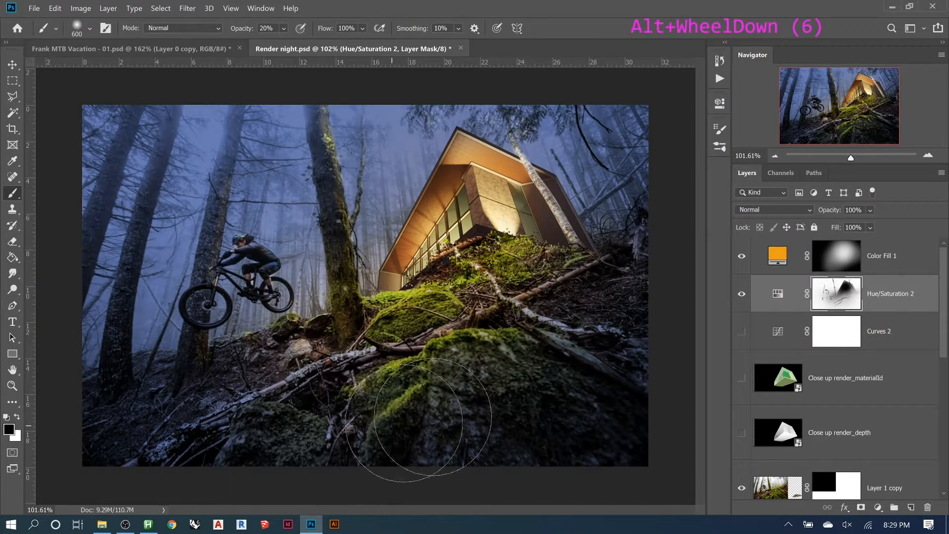
{"action": "key", "text": "bracketleft"}
{"action": "key", "text": "bracketleft"}
{"action": "key", "text": "bracketleft"}
{"action": "key", "text": "bracketleft"}
{"action": "key", "text": "bracketleft"}
{"action": "key", "text": "bracketleft"}
{"action": "key", "text": "bracketleft"}
{"action": "key", "text": "bracketleft"}
{"action": "key", "text": "bracketleft"}
{"action": "key", "text": "bracketleft"}
{"action": "key", "text": "bracketleft"}
{"action": "key", "text": "bracketleft"}
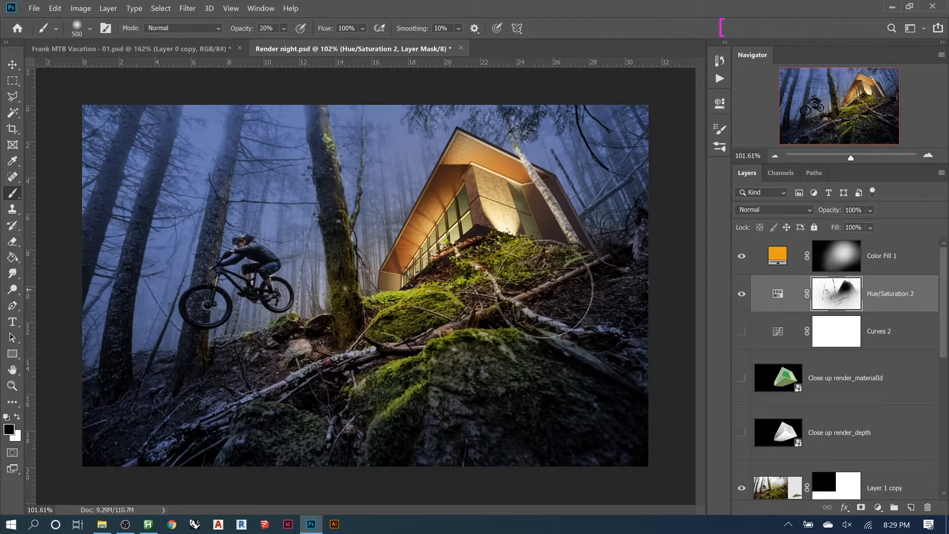
{"action": "key", "text": "bracketleft"}
{"action": "key", "text": "bracketleft"}
{"action": "key", "text": "bracketleft"}
{"action": "key", "text": "bracketleft"}
{"action": "key", "text": "bracketleft"}
{"action": "key", "text": "bracketleft"}
{"action": "key", "text": "bracketleft"}
{"action": "key", "text": "bracketleft"}
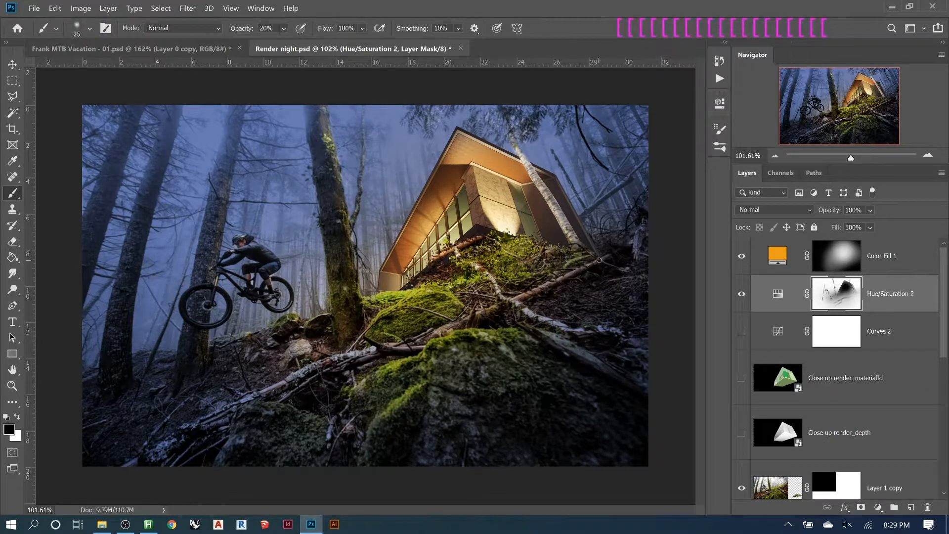
{"action": "left_click", "coordinate": [591, 260]}
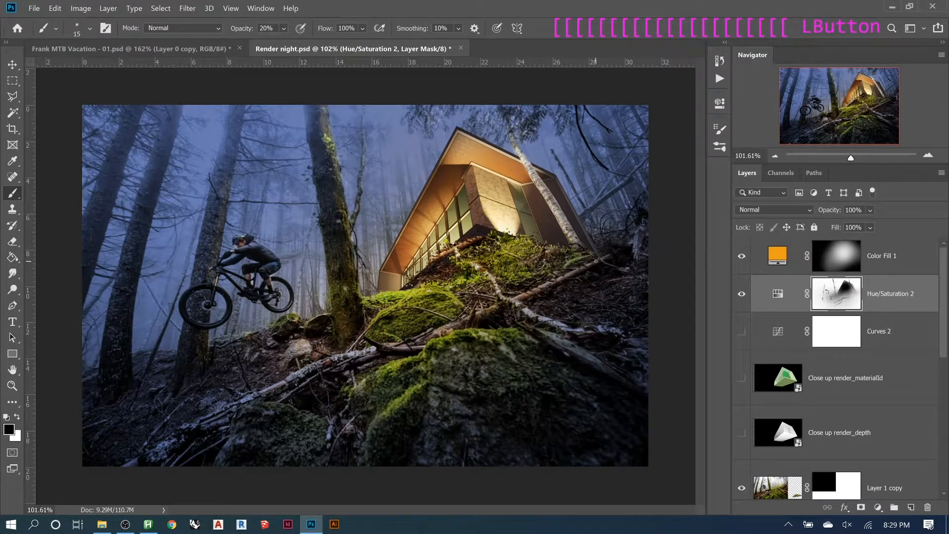
{"action": "left_click", "coordinate": [512, 299], "text": "shift"}
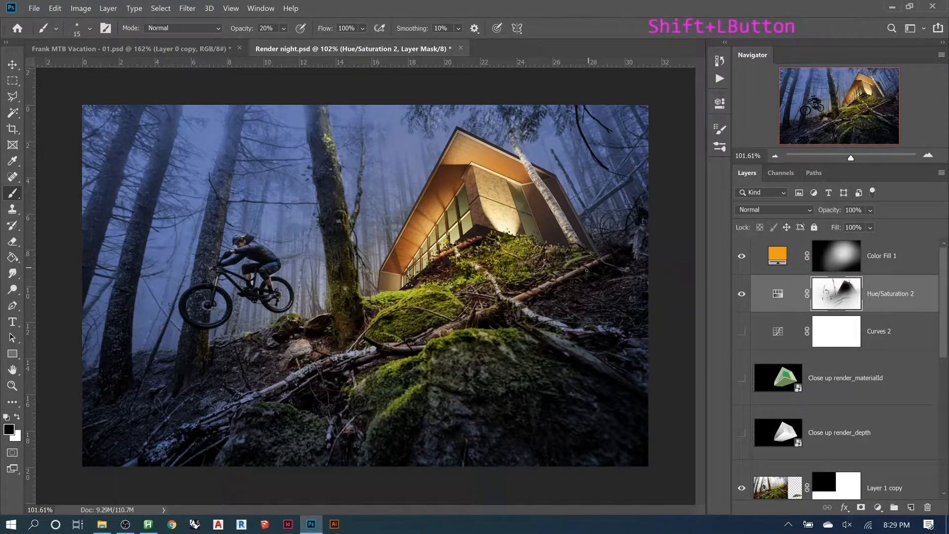
{"action": "left_click", "coordinate": [508, 296]}
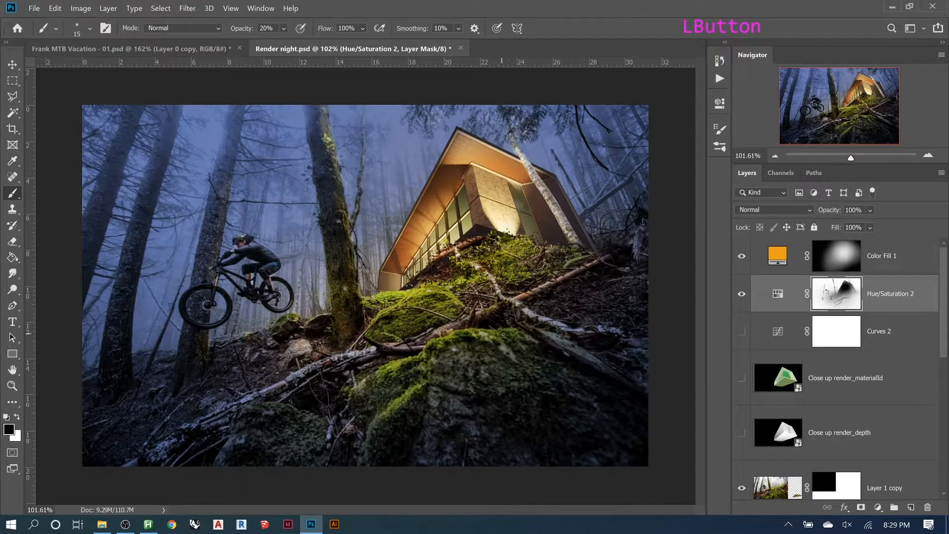
- Dab the mask along the mossy upper edge of the large foreground rock
{"action": "left_click", "coordinate": [463, 339]}
{"action": "left_click", "coordinate": [461, 336]}
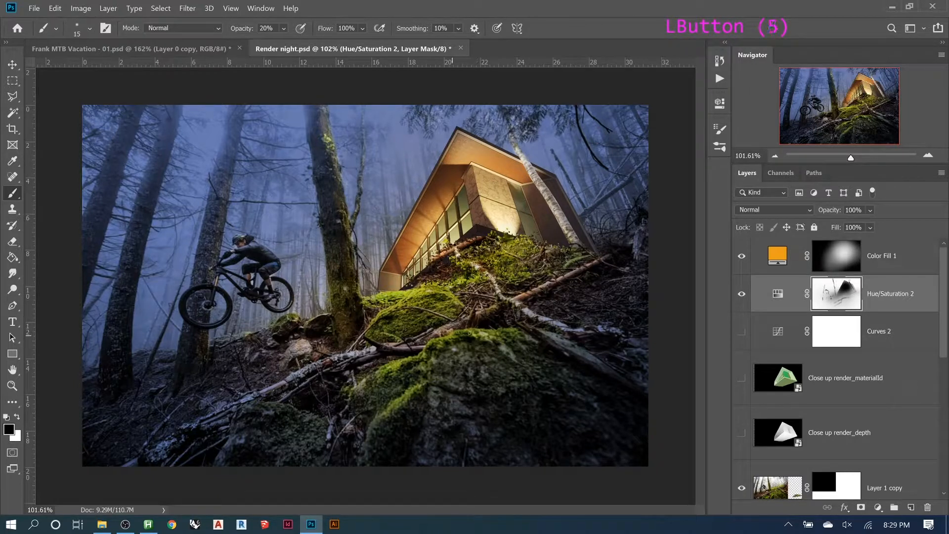
{"action": "left_click", "coordinate": [436, 341]}
{"action": "left_click", "coordinate": [433, 345]}
{"action": "left_click", "coordinate": [431, 349]}
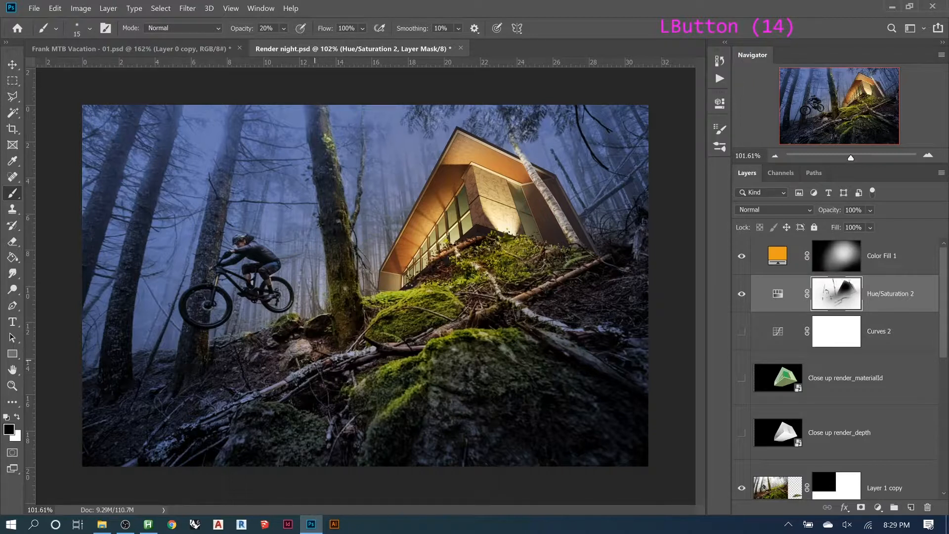
- Enlarge the brush and dab the mask over the dark ground beneath the bike
{"action": "key", "text": "bracketright"}
{"action": "key", "text": "bracketright"}
{"action": "key", "text": "bracketright"}
{"action": "key", "text": "bracketright"}
{"action": "key", "text": "bracketright"}
{"action": "key", "text": "bracketright"}
{"action": "key", "text": "bracketright"}
{"action": "left_click", "coordinate": [235, 399]}
- Shrink the brush to 20 and paint the mask on the middle of the dark trunk behind the biker
{"action": "key", "text": "bracketleft"}
{"action": "key", "text": "bracketleft"}
{"action": "key", "text": "bracketleft"}
{"action": "key", "text": "bracketleft"}
{"action": "key", "text": "bracketleft"}
{"action": "key", "text": "bracketleft"}
{"action": "key", "text": "bracketleft"}
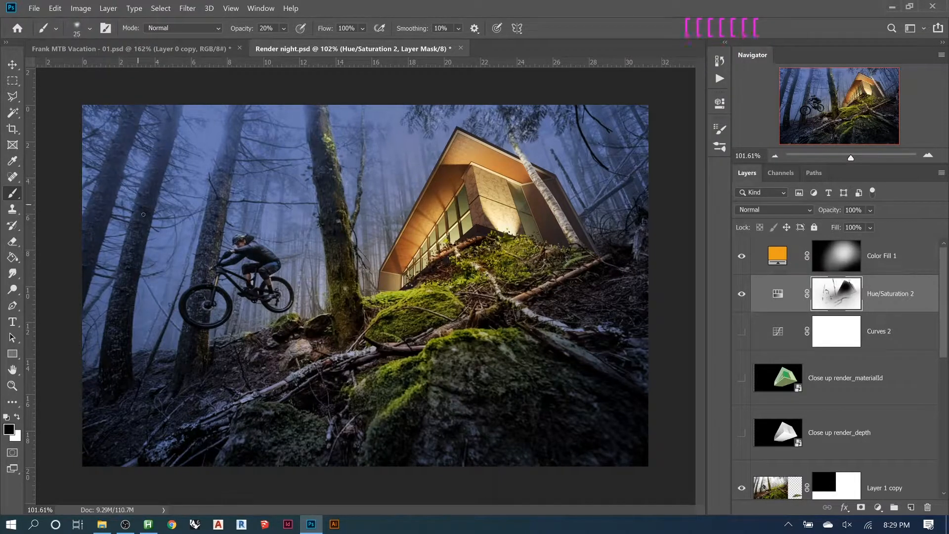
{"action": "left_click", "coordinate": [150, 227]}
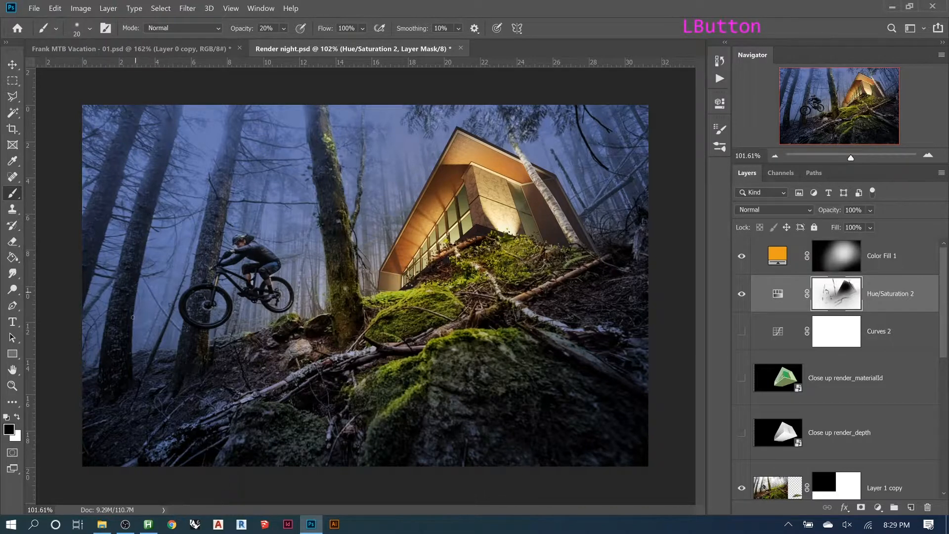
- Enlarge the brush to 40 and paint the mask over the lower part of the same trunk
{"action": "key", "text": "bracketright"}
{"action": "key", "text": "bracketright"}
{"action": "key", "text": "bracketright"}
{"action": "key", "text": "bracketright"}
{"action": "left_click", "coordinate": [121, 341]}
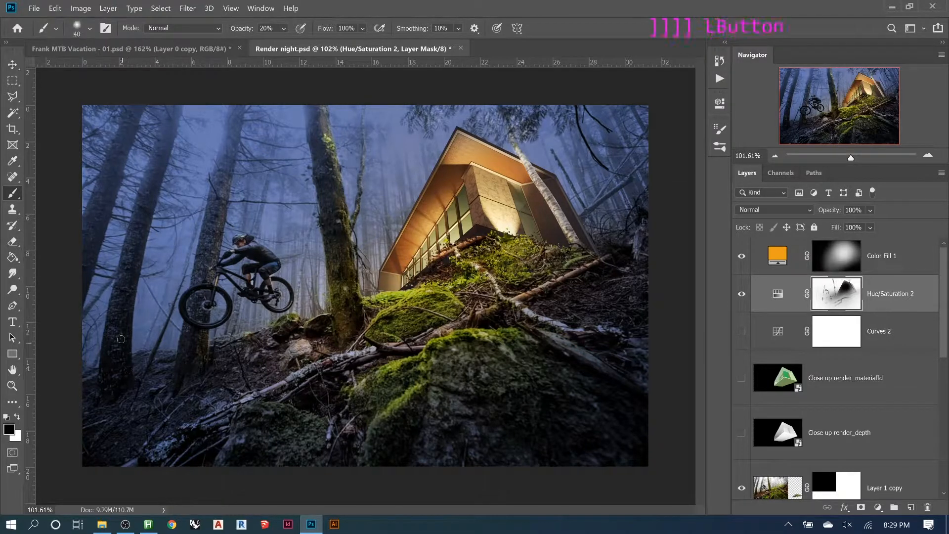
{"action": "left_click_drag", "start_coordinate": [130, 335], "coordinate": [132, 277]}
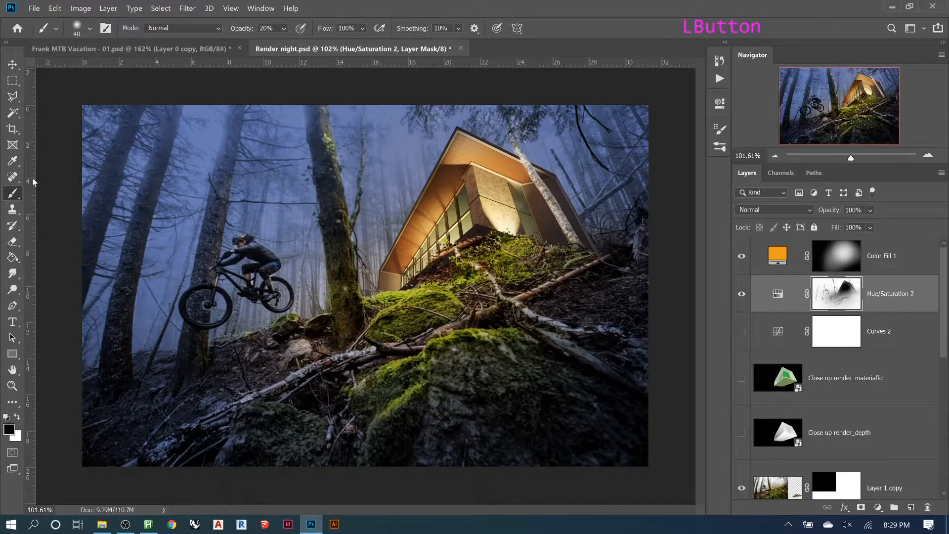
- Place the cut-out picture of the man in the brown jacket as an embedded image in the composite
{"action": "scroll", "coordinate": [431, 319], "scroll_direction": "down", "scroll_amount": 8, "text": "alt"}
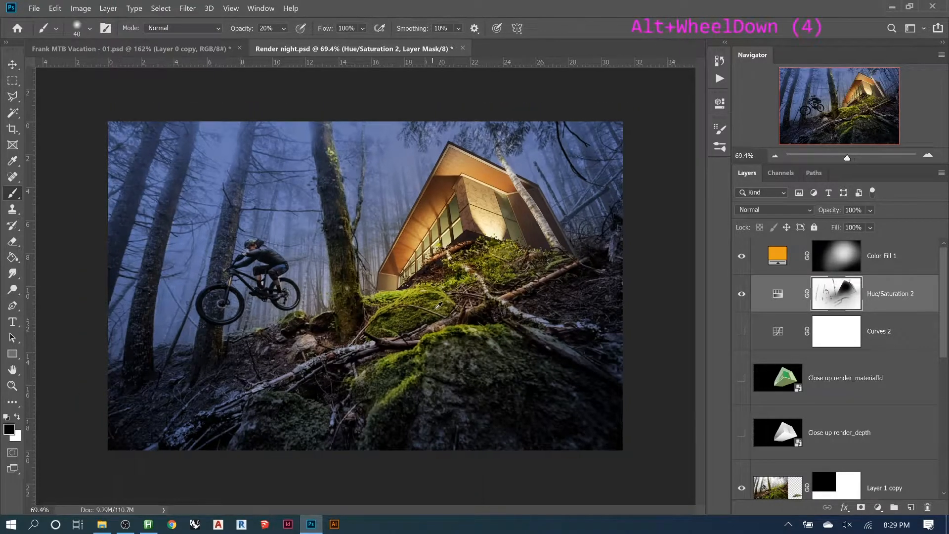
{"action": "scroll", "coordinate": [367, 317], "scroll_direction": "up", "scroll_amount": 9, "text": "alt"}
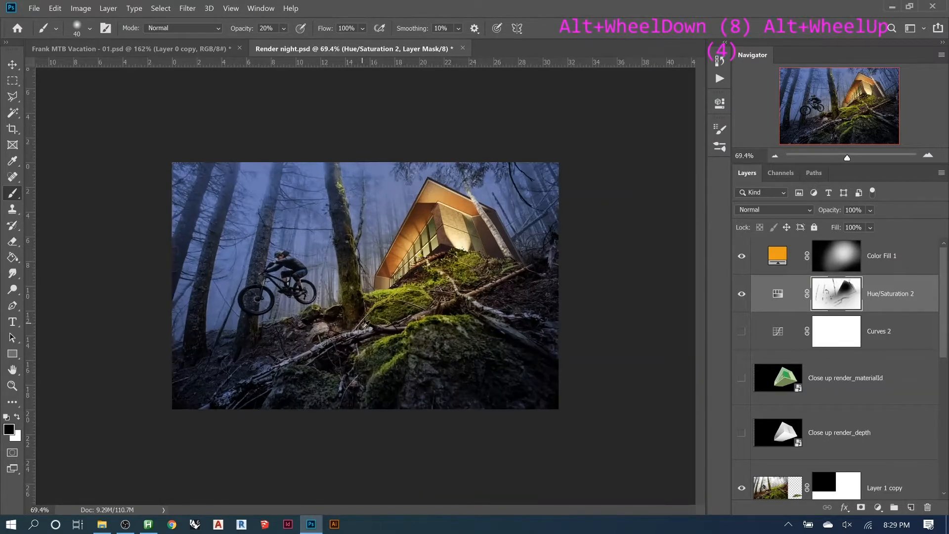
{"action": "scroll", "coordinate": [334, 315], "scroll_direction": "up", "scroll_amount": 1, "text": "alt"}
{"action": "scroll", "coordinate": [336, 315], "scroll_direction": "down", "scroll_amount": 1, "text": "alt"}
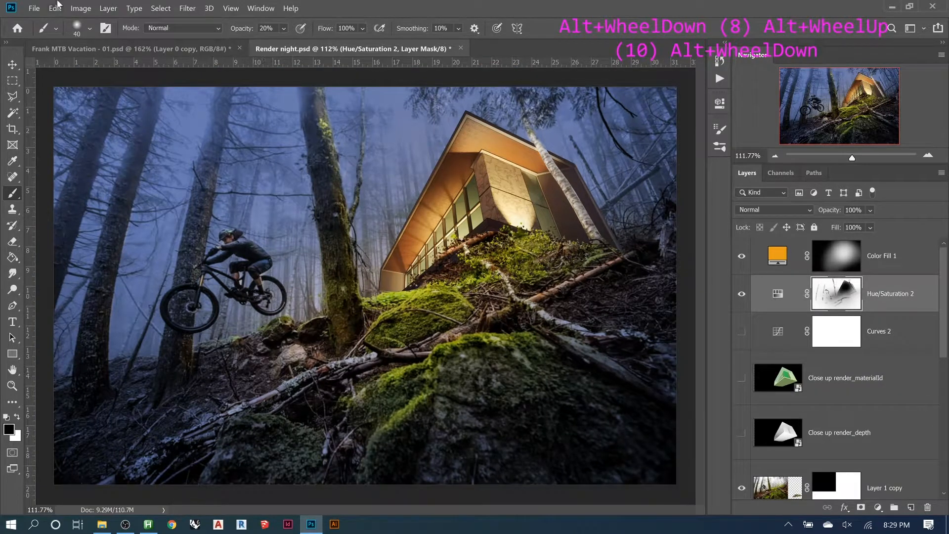
{"action": "left_click", "coordinate": [33, 8]}
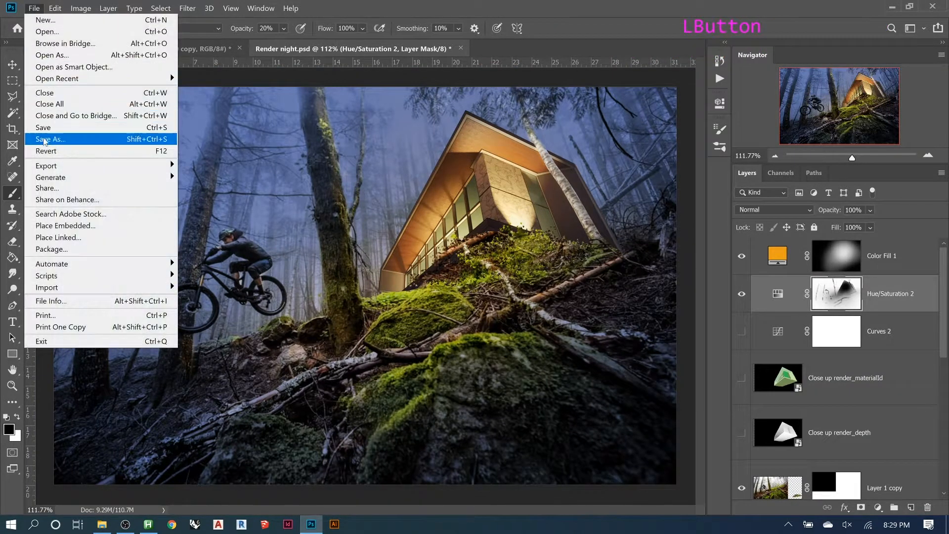
{"action": "left_click", "coordinate": [53, 225]}
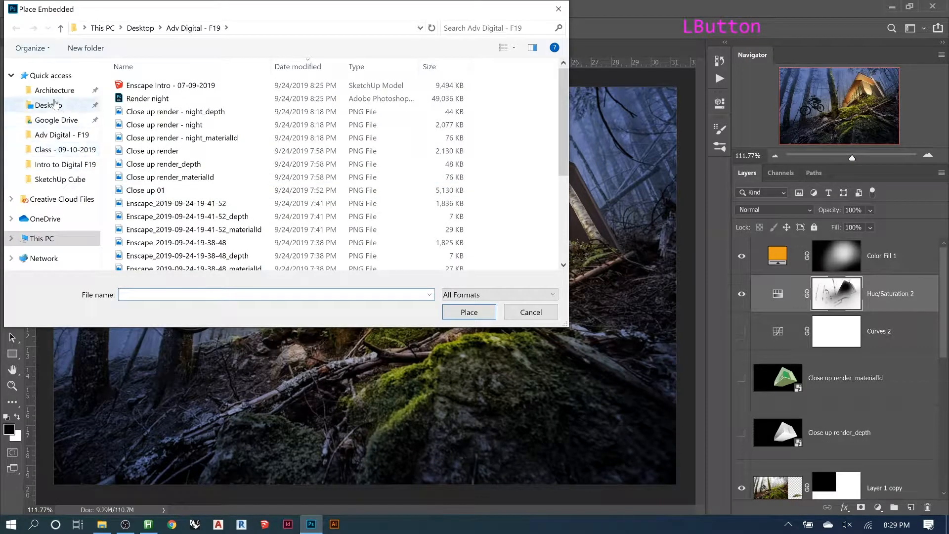
{"action": "left_click", "coordinate": [191, 28]}
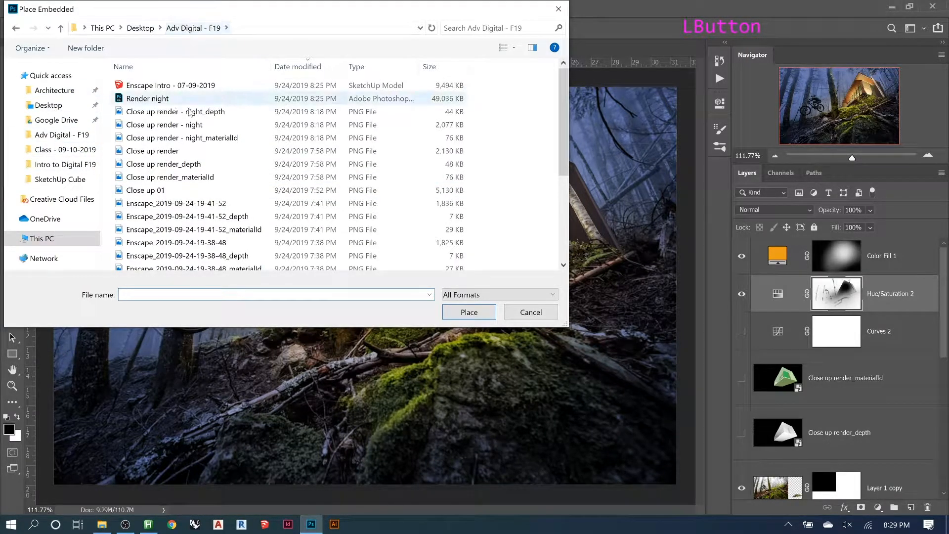
{"action": "left_click_drag", "start_coordinate": [562, 82], "coordinate": [559, 171]}
{"action": "double_click", "coordinate": [232, 264]}
{"action": "left_click", "coordinate": [144, 113]}
{"action": "left_click", "coordinate": [148, 102]}
{"action": "left_click", "coordinate": [468, 312]}
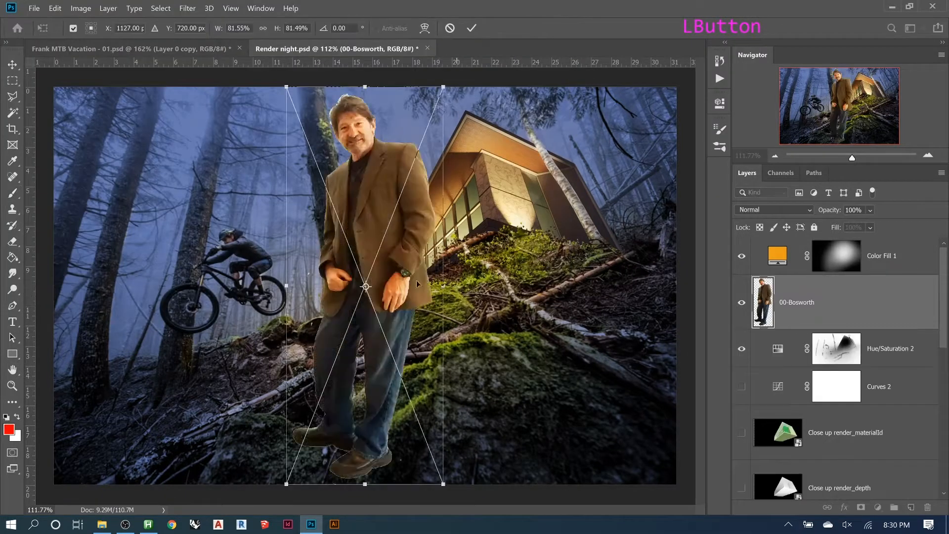
- Scale the placed man to about 16% and position him in front of the house's window wall
{"action": "left_click_drag", "start_coordinate": [443, 87], "coordinate": [368, 237]}
{"action": "left_click_drag", "start_coordinate": [341, 293], "coordinate": [477, 242]}
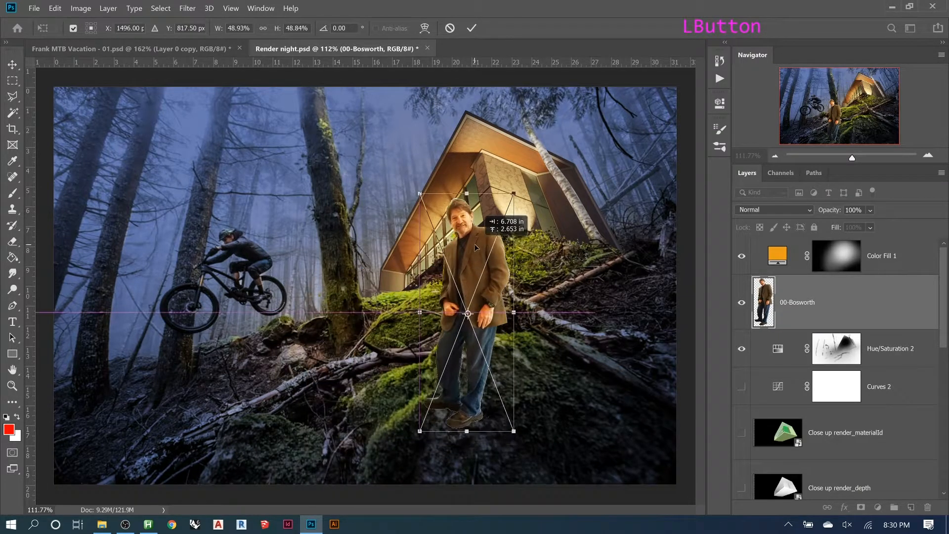
{"action": "left_click_drag", "start_coordinate": [512, 432], "coordinate": [421, 284]}
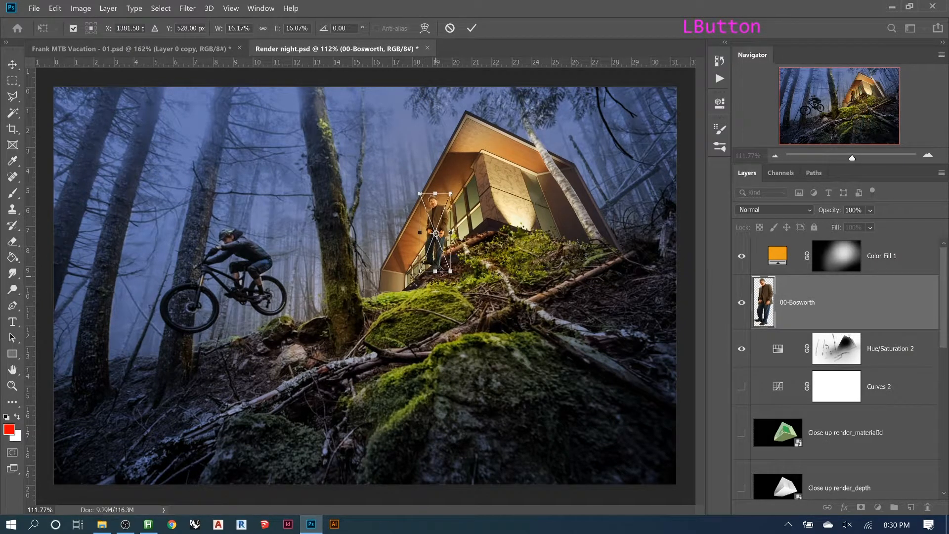
- Shorten the man's figure to about 10% height by lowering its upper edge
{"action": "scroll", "coordinate": [454, 257], "scroll_direction": "up", "scroll_amount": 10}
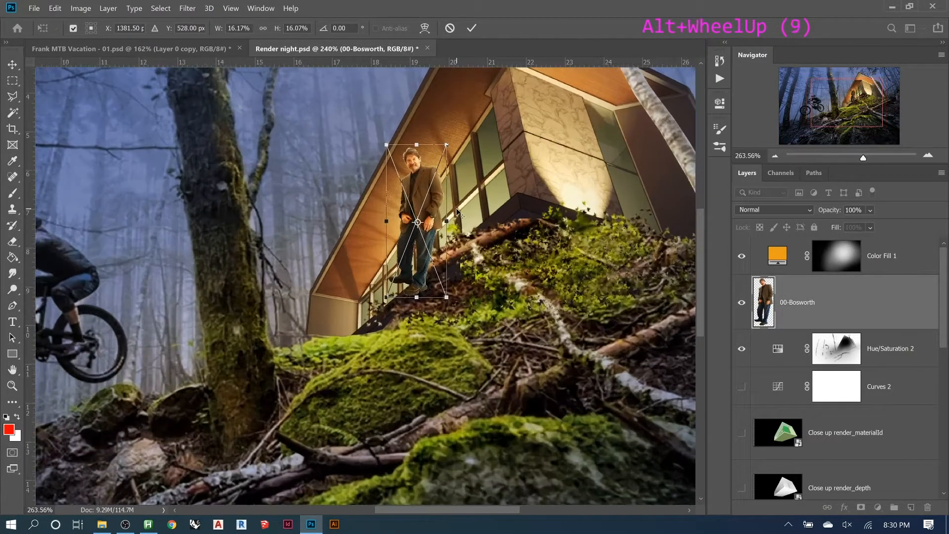
{"action": "scroll", "coordinate": [445, 220], "scroll_direction": "up", "scroll_amount": 4}
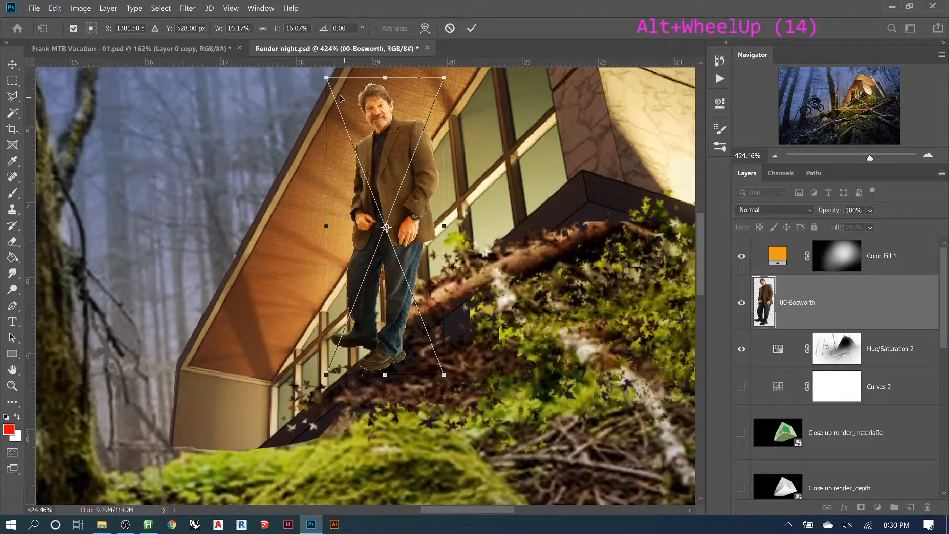
{"action": "left_click_drag", "start_coordinate": [386, 79], "coordinate": [363, 181]}
{"action": "left_click_drag", "start_coordinate": [359, 173], "coordinate": [365, 186]}
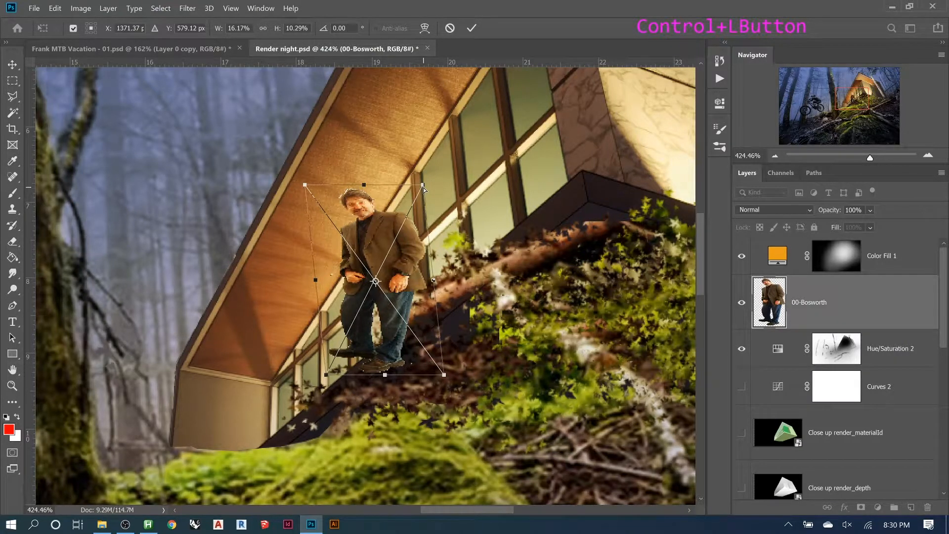
- Distort the figure's corners to follow the slanted perspective of the windows and apply the transform
{"action": "left_click_drag", "start_coordinate": [422, 185], "coordinate": [420, 172]}
{"action": "left_click_drag", "start_coordinate": [304, 185], "coordinate": [348, 224]}
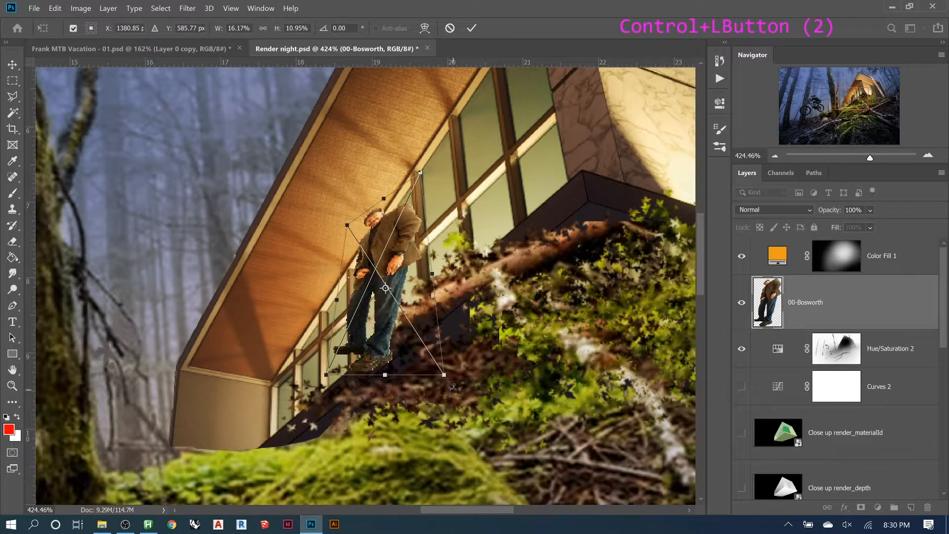
{"action": "left_click_drag", "start_coordinate": [444, 376], "coordinate": [428, 306]}
{"action": "left_click_drag", "start_coordinate": [326, 376], "coordinate": [358, 365]}
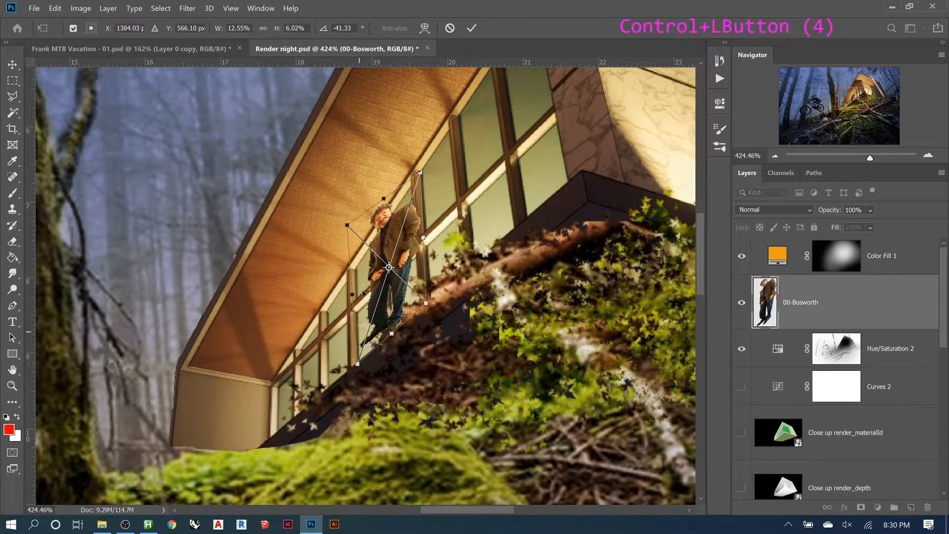
{"action": "mouse_move", "coordinate": [348, 226]}
{"action": "left_mouse_down"}
{"action": "mouse_move", "coordinate": [354, 236]}
{"action": "mouse_move", "coordinate": [352, 227]}
{"action": "left_mouse_up"}
{"action": "left_click_drag", "start_coordinate": [420, 173], "coordinate": [416, 174]}
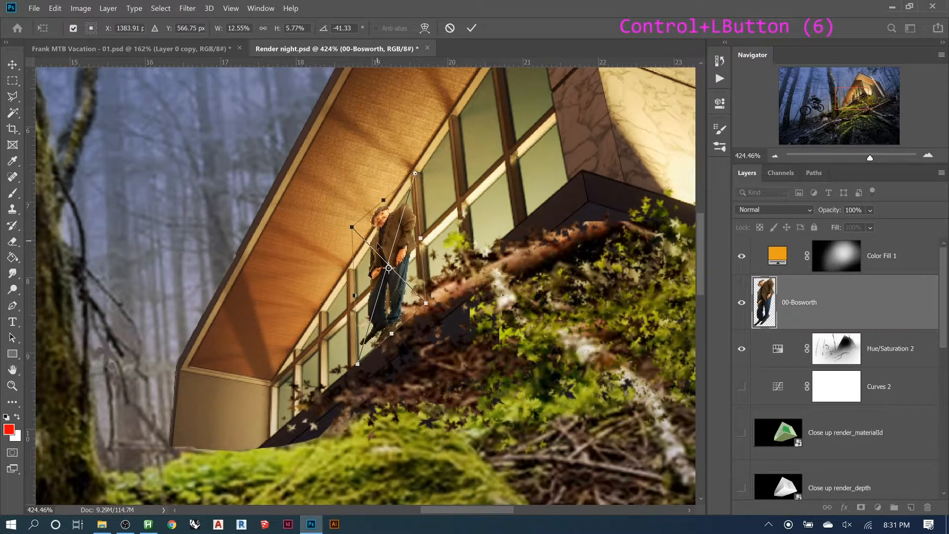
{"action": "left_click", "coordinate": [471, 28]}
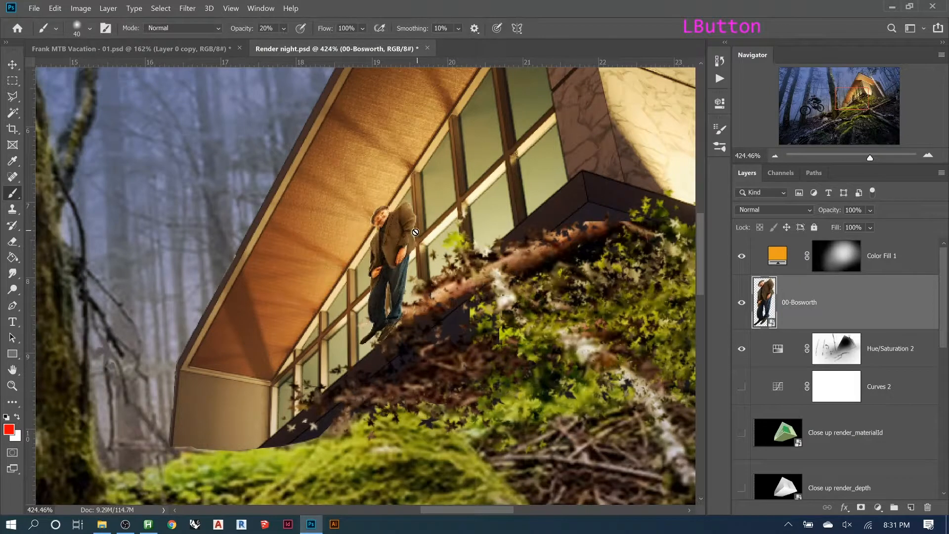
- Move the man down onto the slope, transform him to about 11% width and 6.6% height, and apply it
{"action": "left_click_drag", "start_coordinate": [396, 255], "coordinate": [395, 332]}
{"action": "key", "text": "ctrl+t"}
{"action": "left_click_drag", "start_coordinate": [421, 301], "coordinate": [408, 320]}
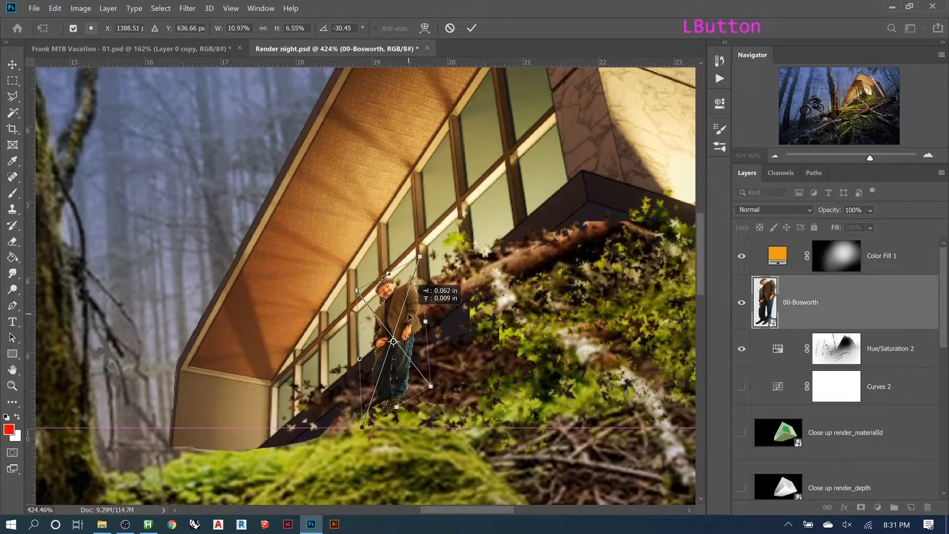
{"action": "left_click", "coordinate": [472, 28]}
{"action": "key", "text": "b"}
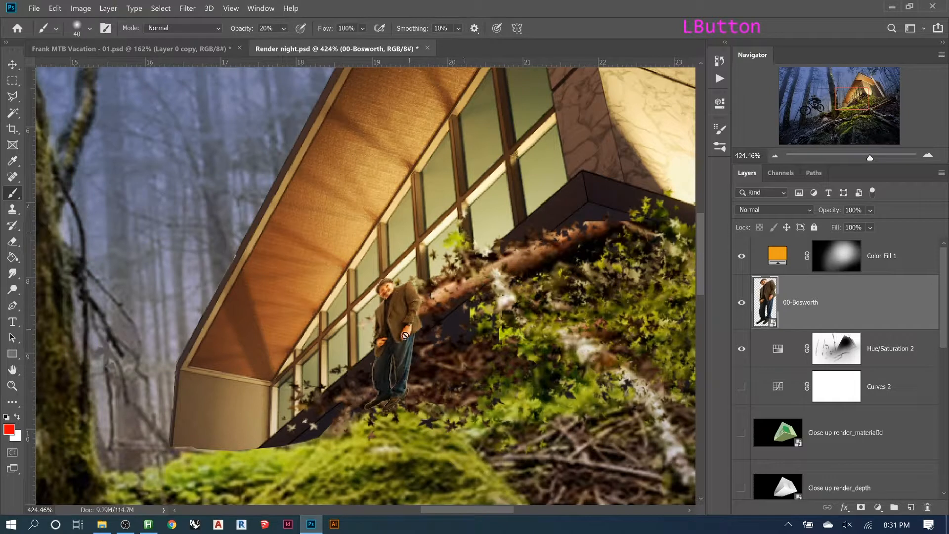
- Move the man down the slope to the low end of the house, just above the moss mound
{"action": "scroll", "coordinate": [368, 296], "scroll_direction": "down", "scroll_amount": 4}
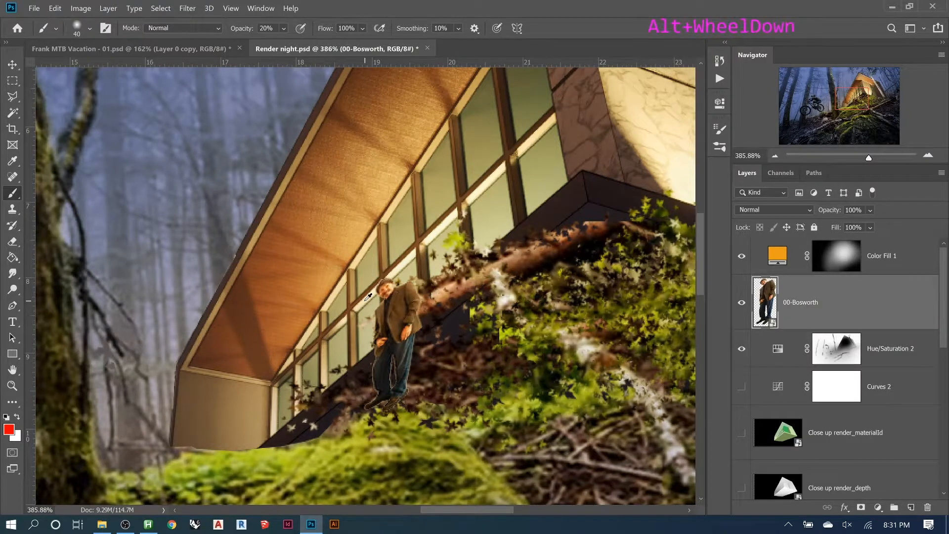
{"action": "key", "text": "v"}
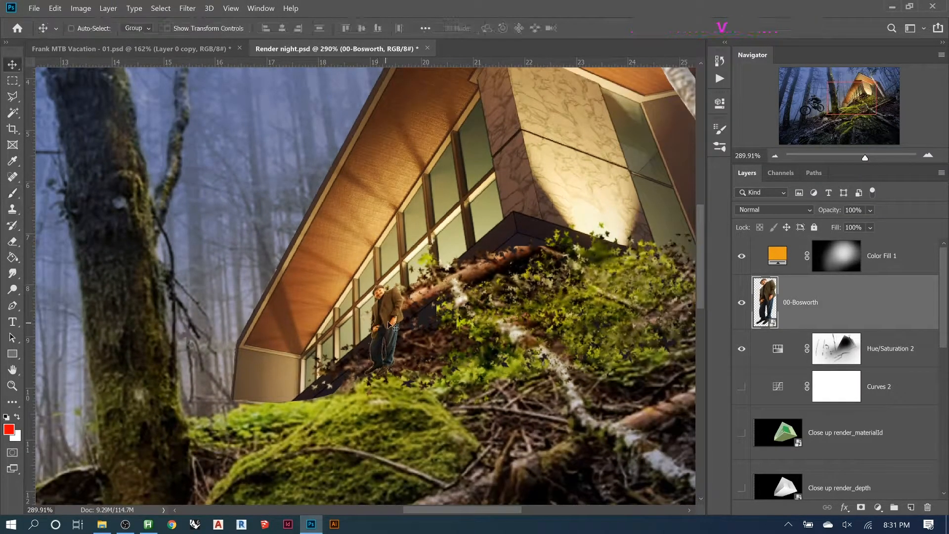
{"action": "mouse_move", "coordinate": [377, 326]}
{"action": "left_mouse_down"}
{"action": "mouse_move", "coordinate": [300, 396]}
{"action": "mouse_move", "coordinate": [336, 383]}
{"action": "mouse_move", "coordinate": [292, 393]}
{"action": "mouse_move", "coordinate": [330, 385]}
{"action": "left_mouse_up"}
- Outline the man's lower body along the slope edge with the Polygonal Lasso and hide it with a layer mask
{"action": "key", "text": "l"}
{"action": "left_click", "coordinate": [437, 307]}
{"action": "left_click", "coordinate": [352, 348]}
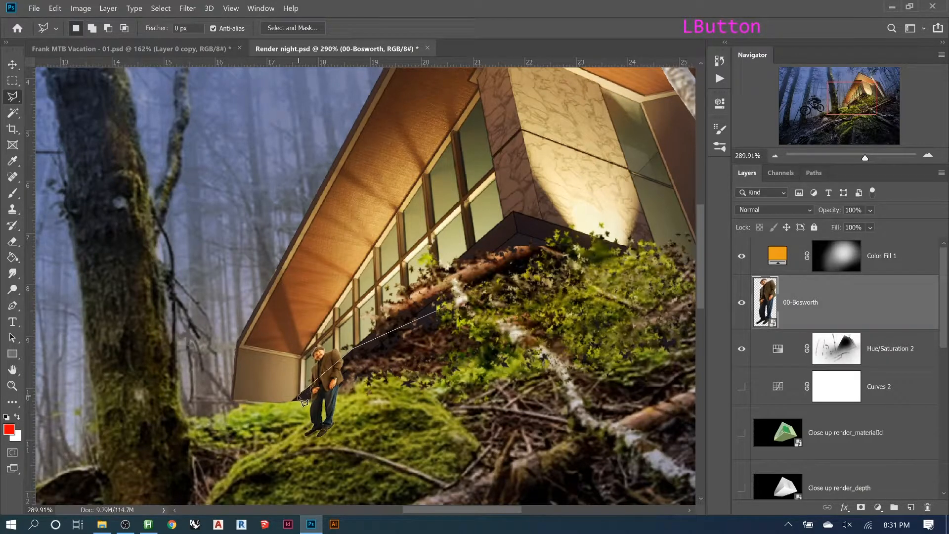
{"action": "left_click", "coordinate": [295, 458]}
{"action": "double_click", "coordinate": [368, 461]}
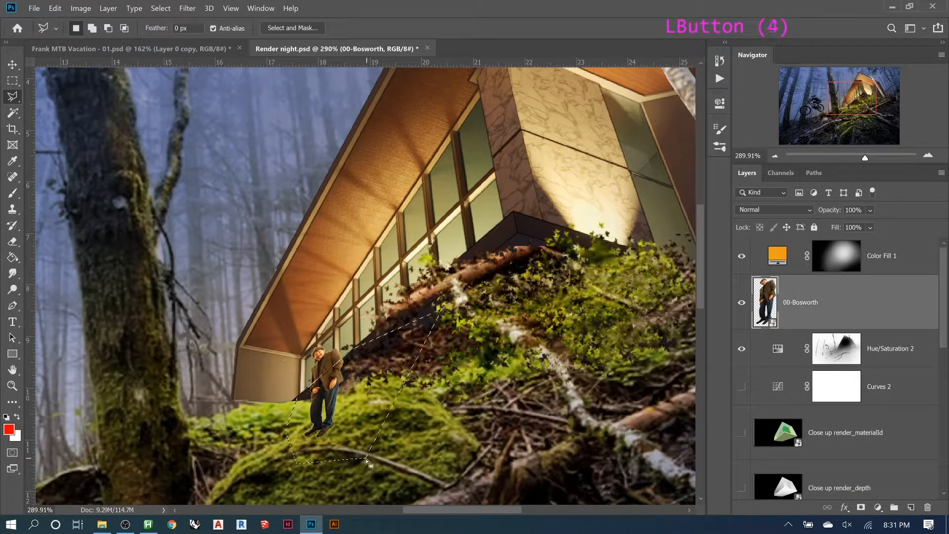
{"action": "left_click", "coordinate": [861, 506], "text": "alt"}
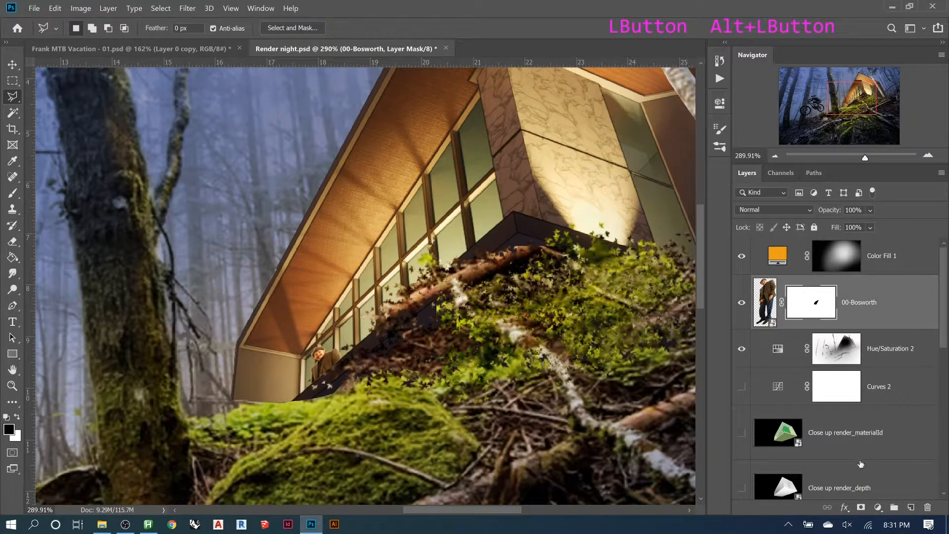
- Darken the man with a clipped Hue/Saturation adjustment, setting Saturation to -42 and Lightness to -72
{"action": "left_click", "coordinate": [877, 507]}
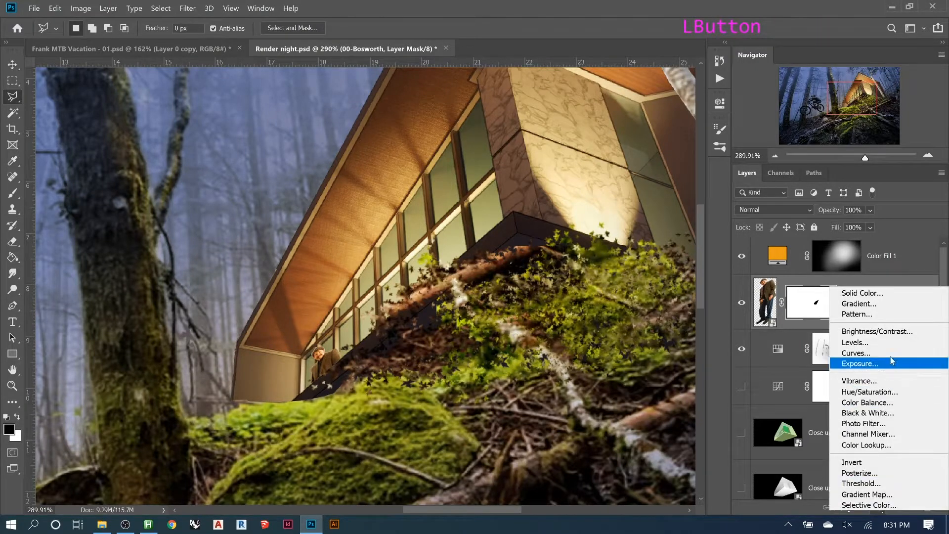
{"action": "left_click", "coordinate": [885, 392]}
{"action": "left_click_drag", "start_coordinate": [614, 236], "coordinate": [560, 239]}
{"action": "left_click", "coordinate": [613, 307]}
{"action": "left_click", "coordinate": [586, 235]}
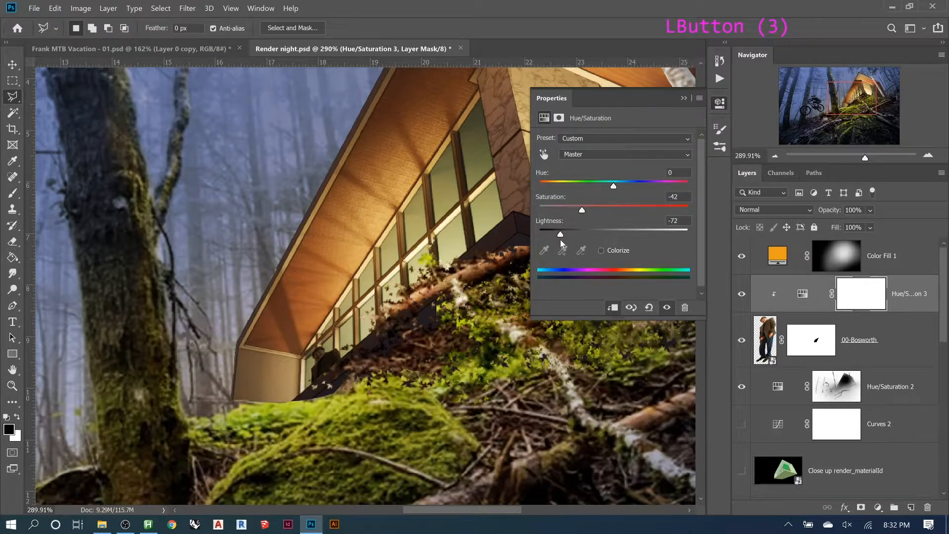
{"action": "left_click", "coordinate": [685, 100]}
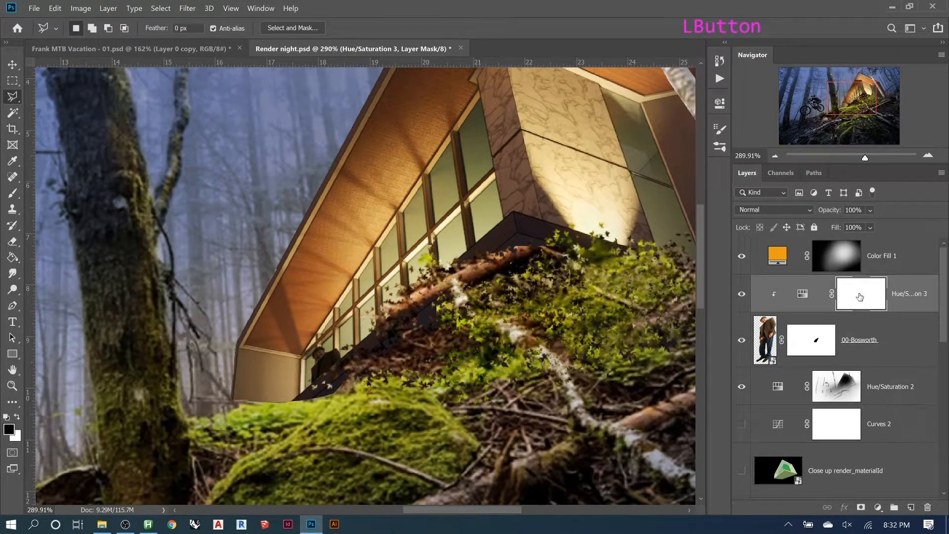
- Paint black at 20% opacity on the adjustment's mask to bring warm light back onto the man's face, shoulder and coat
{"action": "key", "text": "z"}
{"action": "left_click_drag", "start_coordinate": [274, 303], "coordinate": [371, 417]}
{"action": "key", "text": "b"}
{"action": "key", "text": "bracketleft"}
{"action": "key", "text": "bracketleft"}
{"action": "key", "text": "bracketleft"}
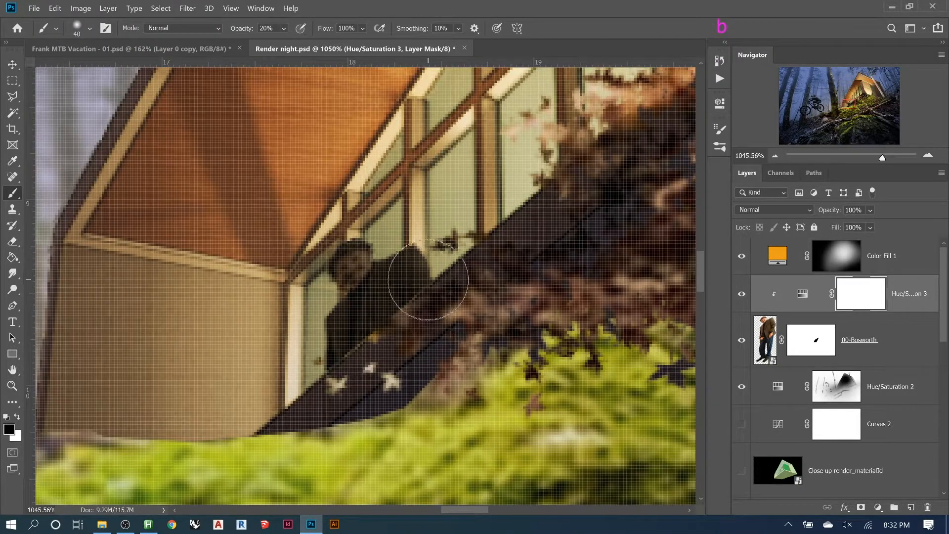
{"action": "key", "text": "bracketleft"}
{"action": "left_click", "coordinate": [413, 269]}
{"action": "left_click", "coordinate": [420, 282]}
{"action": "left_click", "coordinate": [417, 299]}
{"action": "left_click", "coordinate": [414, 289]}
{"action": "left_click", "coordinate": [410, 275]}
{"action": "left_click", "coordinate": [402, 267]}
{"action": "left_click", "coordinate": [388, 265]}
{"action": "left_click", "coordinate": [378, 259]}
{"action": "left_click", "coordinate": [368, 253]}
{"action": "left_click", "coordinate": [374, 255]}
{"action": "left_click", "coordinate": [366, 261]}
{"action": "left_click", "coordinate": [375, 270]}
{"action": "left_click", "coordinate": [363, 276]}
{"action": "left_click", "coordinate": [365, 290]}
{"action": "left_click", "coordinate": [420, 246]}
{"action": "left_click", "coordinate": [428, 295]}
{"action": "left_click", "coordinate": [431, 299]}
{"action": "left_click", "coordinate": [423, 301]}
{"action": "left_click", "coordinate": [383, 272]}
{"action": "left_click", "coordinate": [377, 268]}
{"action": "left_click", "coordinate": [371, 259]}
{"action": "left_click", "coordinate": [373, 257]}
{"action": "left_click", "coordinate": [376, 257]}
{"action": "left_click", "coordinate": [408, 251]}
{"action": "left_click", "coordinate": [401, 272]}
{"action": "left_click", "coordinate": [411, 281]}
{"action": "left_click", "coordinate": [407, 304]}
{"action": "key", "text": "bracketright"}
{"action": "key", "text": "bracketright"}
{"action": "key", "text": "bracketright"}
{"action": "key", "text": "bracketright"}
{"action": "left_click", "coordinate": [365, 289]}
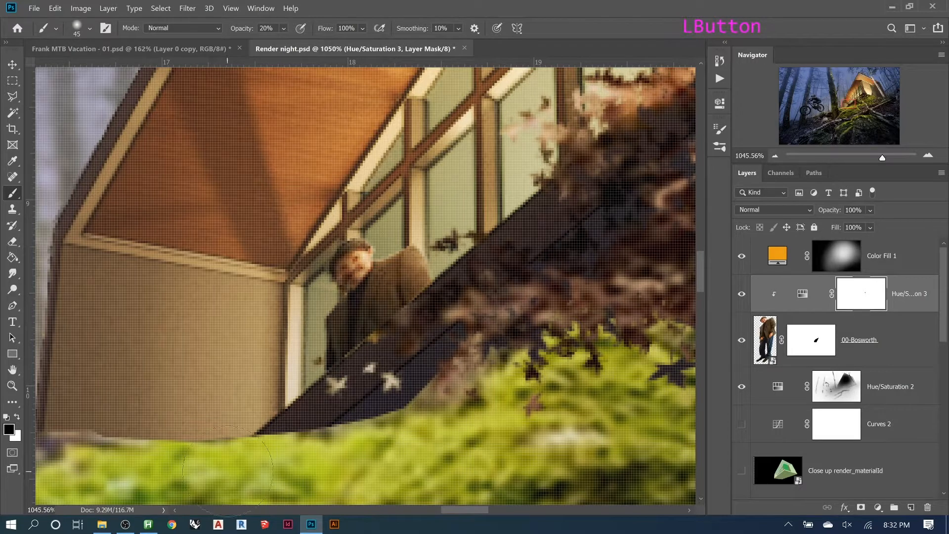
- Brush thin black strokes with a 10 px brush on the adjustment's mask along the man's hat and window-side outline
{"action": "key", "text": "bracketright"}
{"action": "key", "text": "bracketleft"}
{"action": "key", "text": "bracketleft"}
{"action": "key", "text": "bracketleft"}
{"action": "key", "text": "bracketleft"}
{"action": "key", "text": "bracketleft"}
{"action": "key", "text": "bracketleft"}
{"action": "key", "text": "bracketleft"}
{"action": "left_click", "coordinate": [358, 254]}
{"action": "left_click", "coordinate": [358, 253]}
{"action": "left_click", "coordinate": [341, 249]}
{"action": "left_click", "coordinate": [333, 255]}
{"action": "left_click", "coordinate": [327, 260]}
{"action": "left_click", "coordinate": [324, 264]}
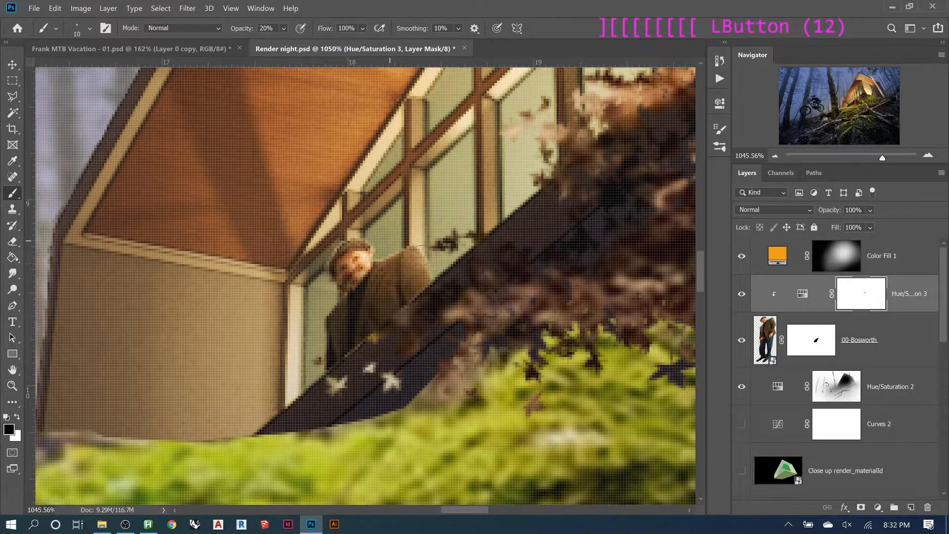
{"action": "left_click", "coordinate": [338, 302]}
{"action": "left_click", "coordinate": [339, 300]}
{"action": "left_click", "coordinate": [340, 299]}
{"action": "left_click", "coordinate": [336, 303]}
{"action": "left_click", "coordinate": [337, 301]}
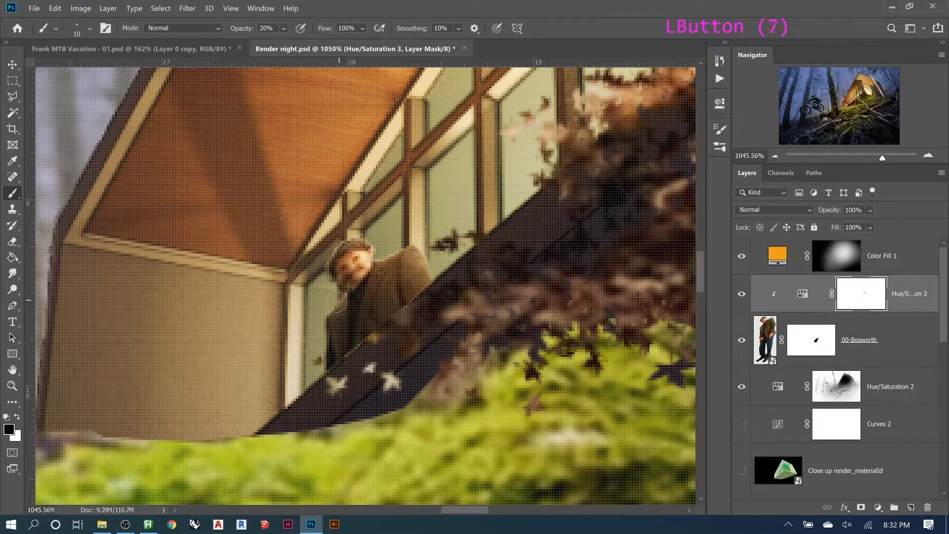
{"action": "left_click", "coordinate": [330, 313]}
{"action": "left_click", "coordinate": [325, 331]}
{"action": "left_click", "coordinate": [320, 346]}
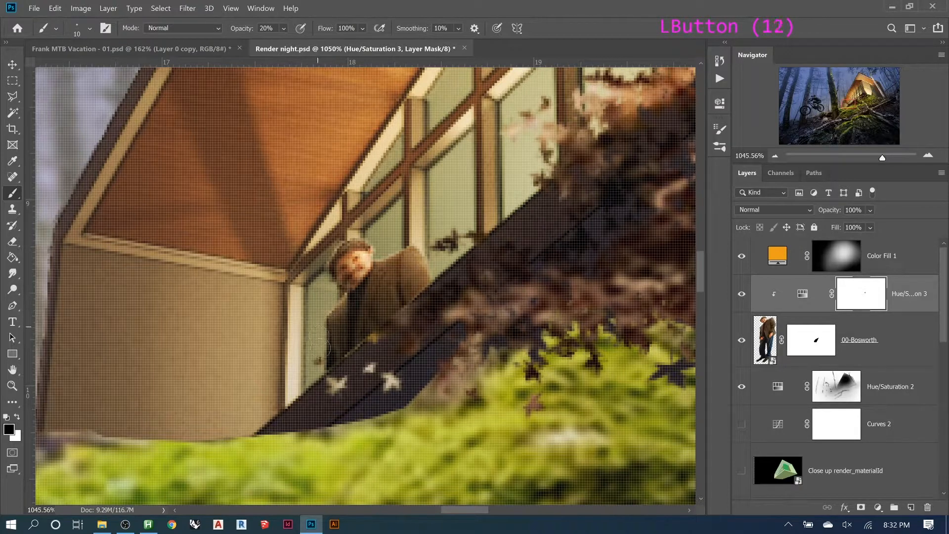
{"action": "key", "text": "ctrl+0"}
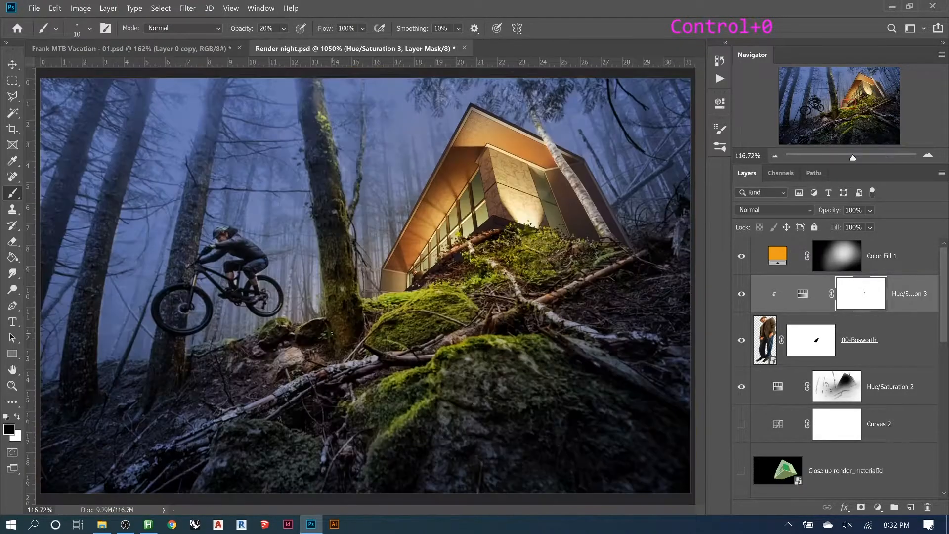
{"action": "key", "text": "z"}
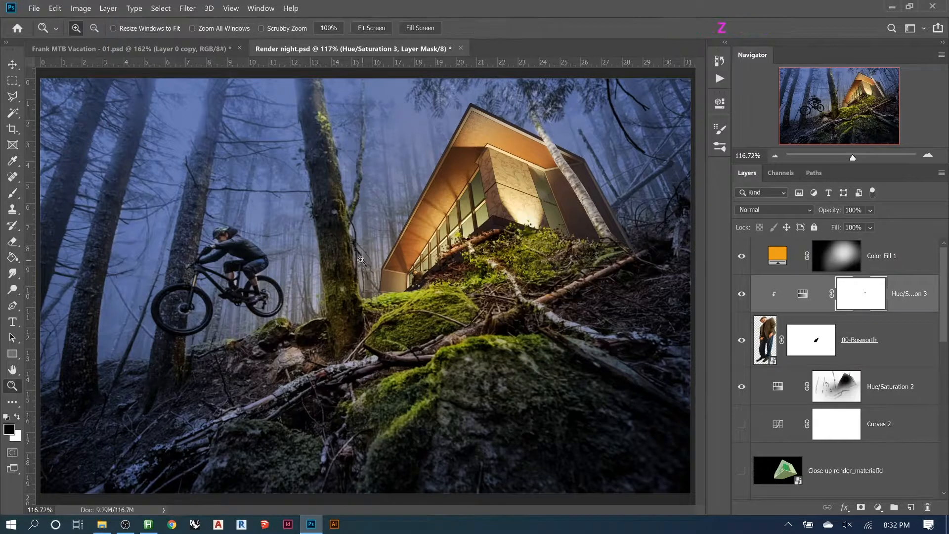
{"action": "left_click", "coordinate": [462, 307]}
{"action": "scroll", "coordinate": [455, 374], "scroll_direction": "up", "scroll_amount": 4}
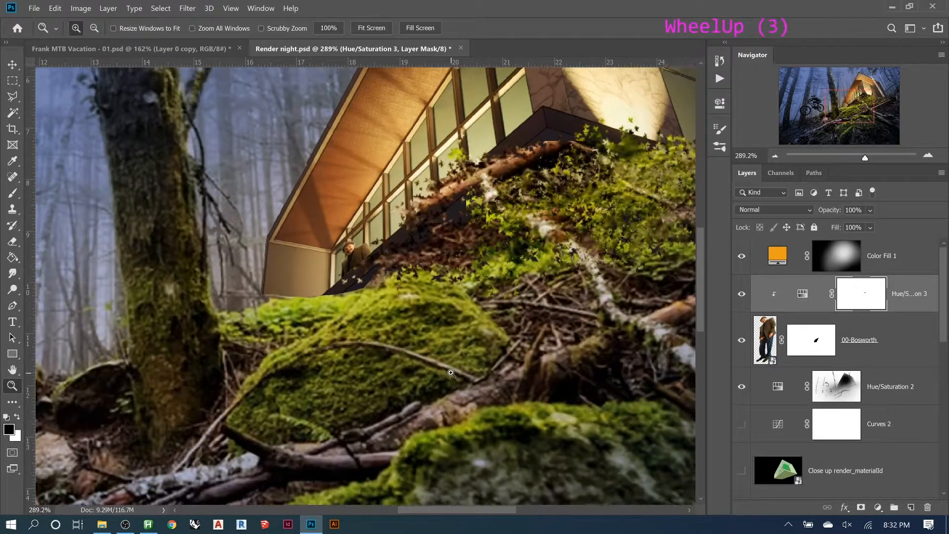
{"action": "scroll", "coordinate": [488, 339], "scroll_direction": "down", "scroll_amount": 5, "text": "alt"}
{"action": "scroll", "coordinate": [488, 339], "scroll_direction": "down", "scroll_amount": 5, "text": "alt"}
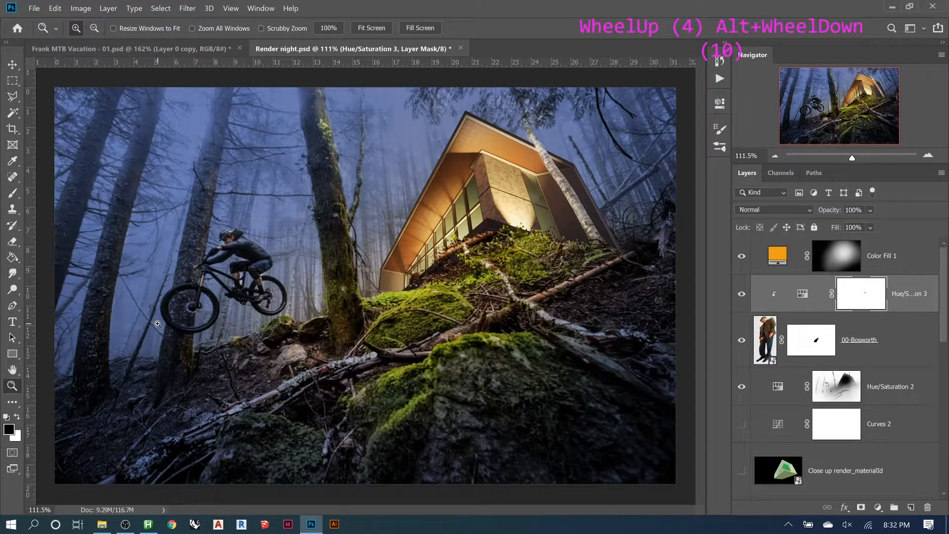
- On a new layer, select a cone widening from the bike's handlebar to the image's edge, fill it white and deselect
{"action": "key", "text": "l"}
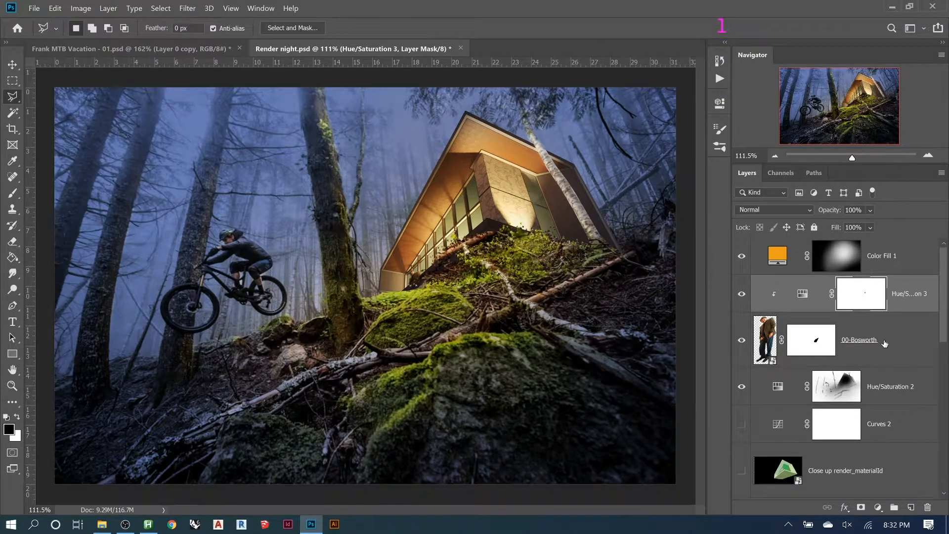
{"action": "left_click", "coordinate": [911, 506]}
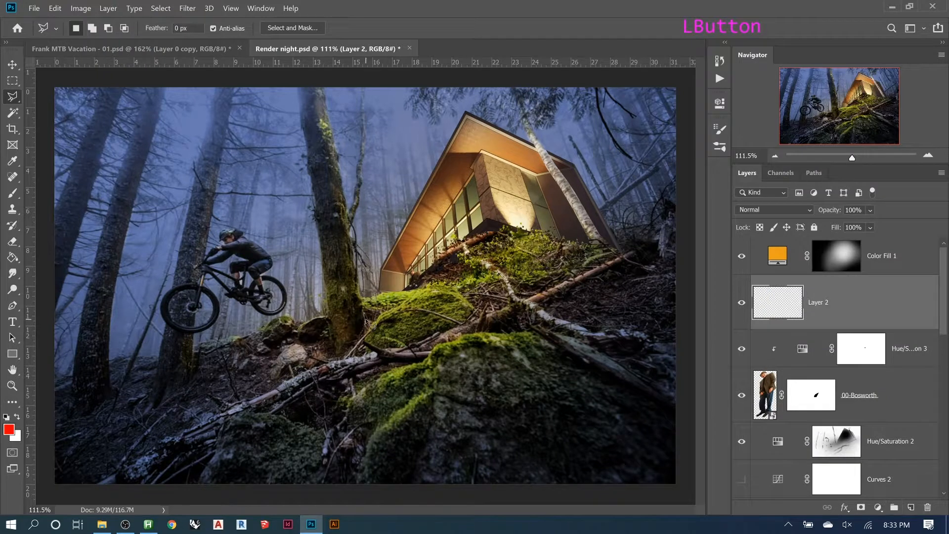
{"action": "left_click", "coordinate": [200, 270]}
{"action": "left_click", "coordinate": [77, 401]}
{"action": "left_click", "coordinate": [64, 388]}
{"action": "left_click", "coordinate": [51, 344]}
{"action": "left_click", "coordinate": [56, 326]}
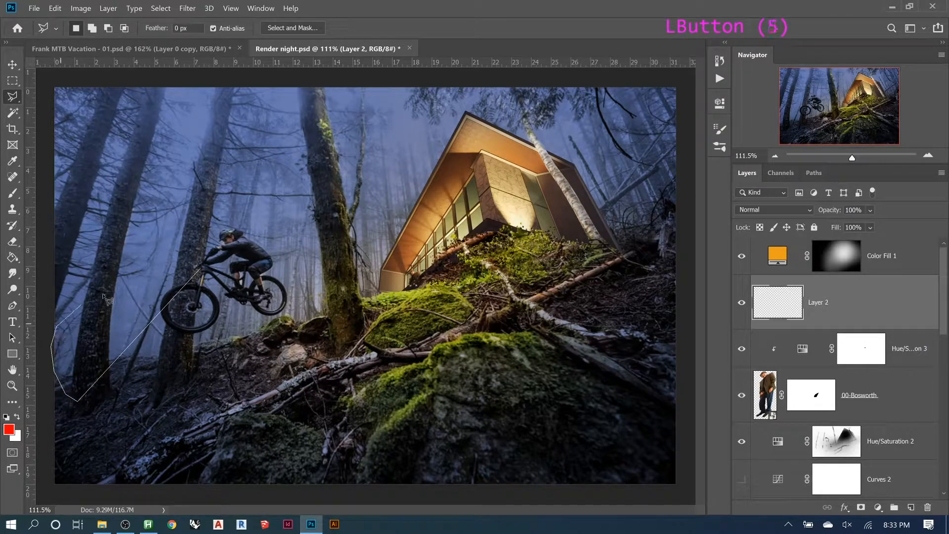
{"action": "double_click", "coordinate": [199, 268]}
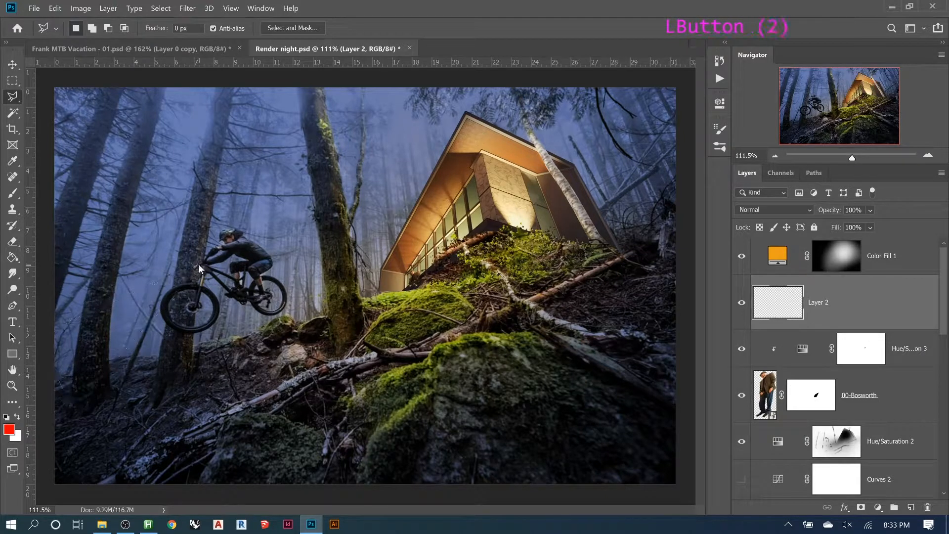
{"action": "key", "text": "ctrl+Delete"}
{"action": "key", "text": "ctrl+d"}
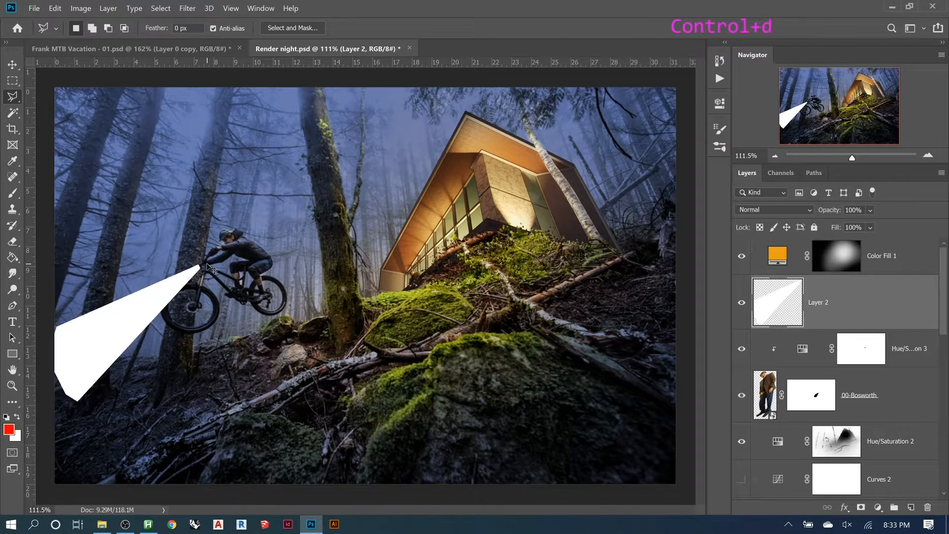
- Apply a Field Blur to the beam with an 11 px pin at the handlebar and an 85 px pin at the wide end
{"action": "left_click", "coordinate": [187, 8]}
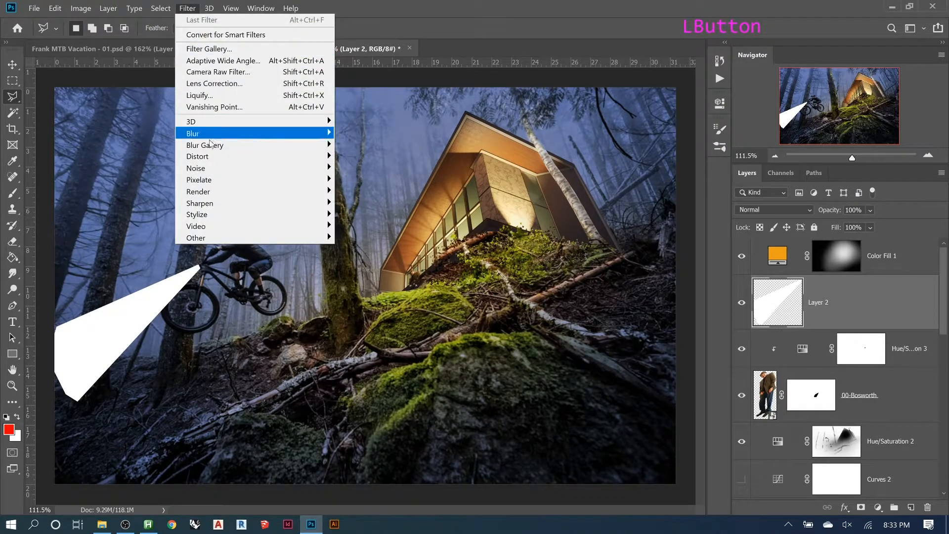
{"action": "mouse_move", "coordinate": [211, 148]}
{"action": "left_click", "coordinate": [362, 144]}
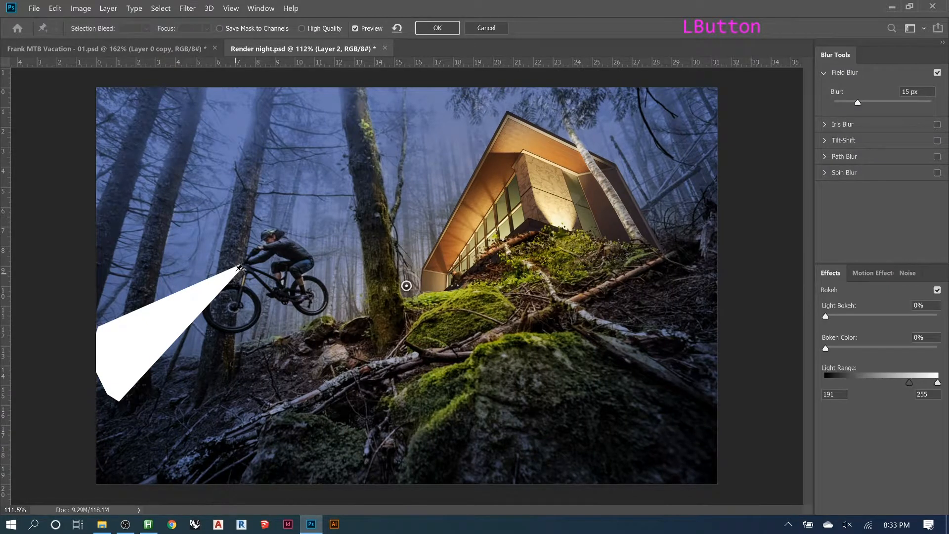
{"action": "left_click_drag", "start_coordinate": [344, 279], "coordinate": [248, 276]}
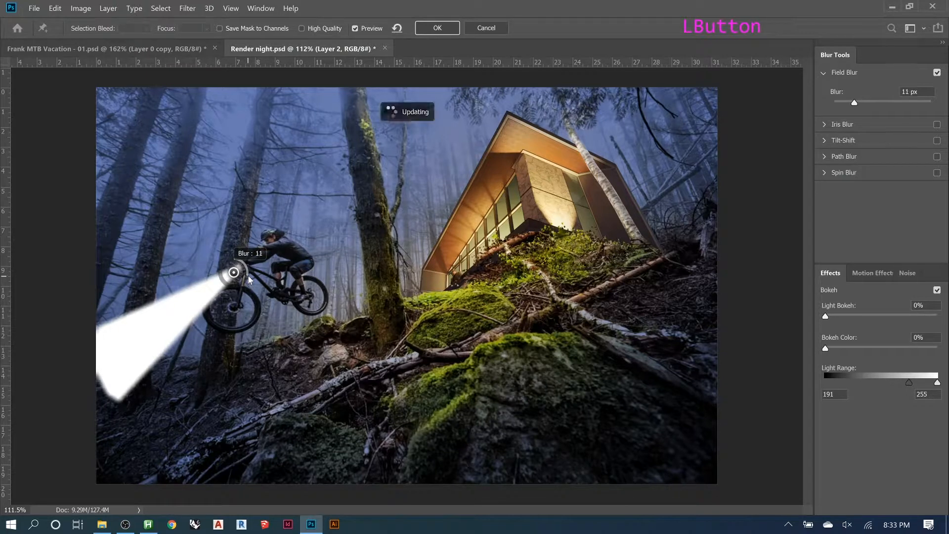
{"action": "left_click", "coordinate": [113, 364]}
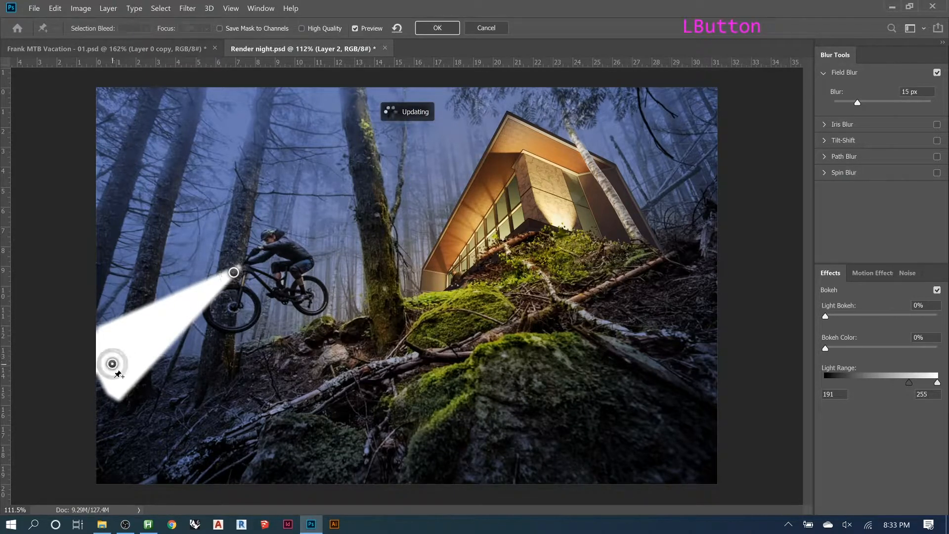
{"action": "left_click_drag", "start_coordinate": [118, 374], "coordinate": [105, 369]}
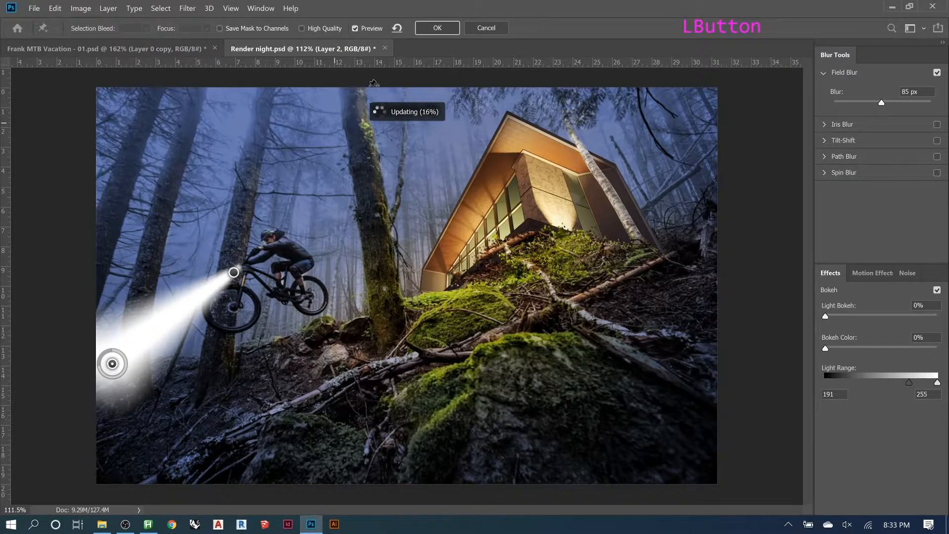
{"action": "left_click", "coordinate": [438, 29]}
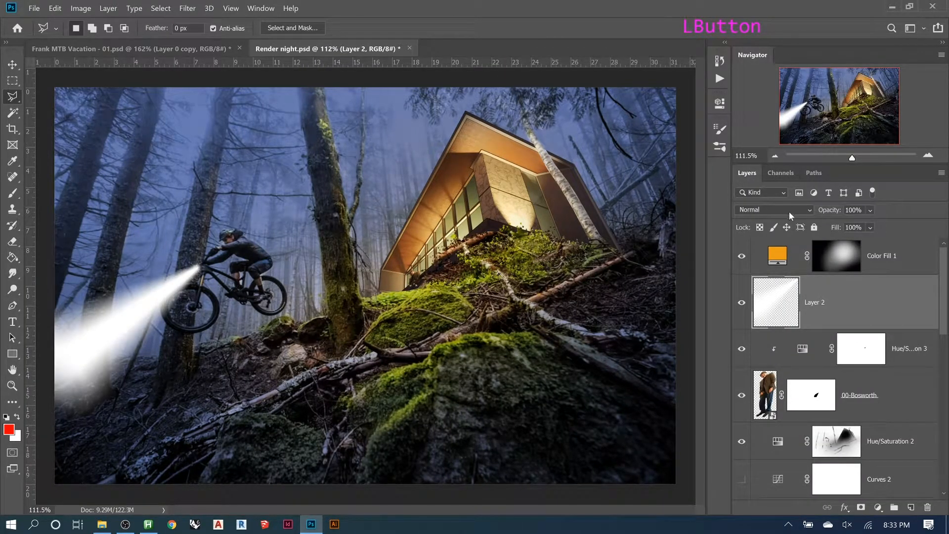
- Keep the beam layer's blend mode at Normal and add a golden Outer Glow with 0% spread and 95 px size
{"action": "left_click", "coordinate": [796, 209]}
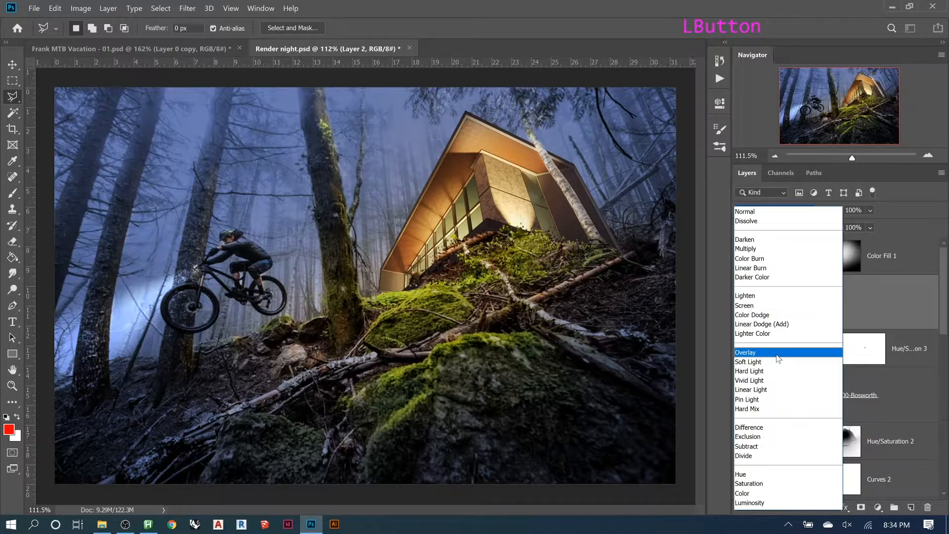
{"action": "left_click", "coordinate": [766, 215]}
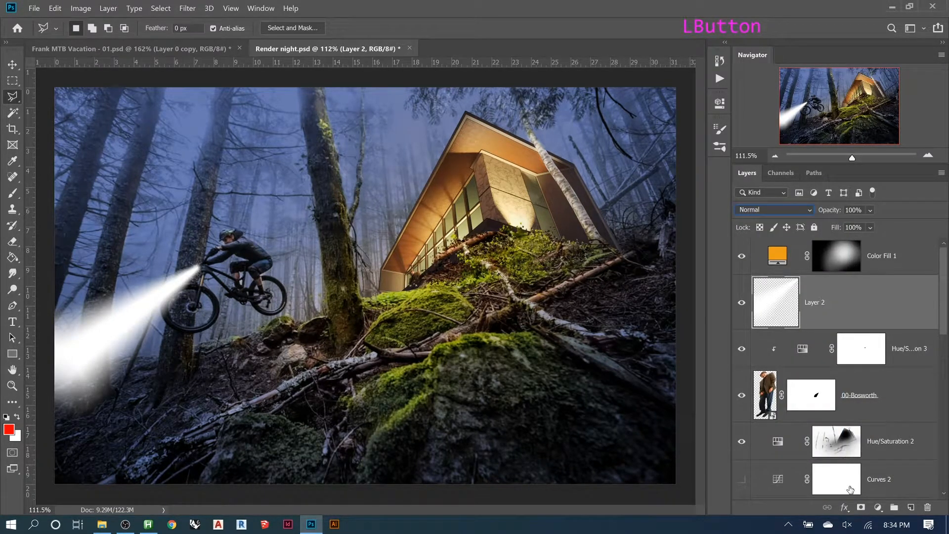
{"action": "left_click", "coordinate": [844, 507]}
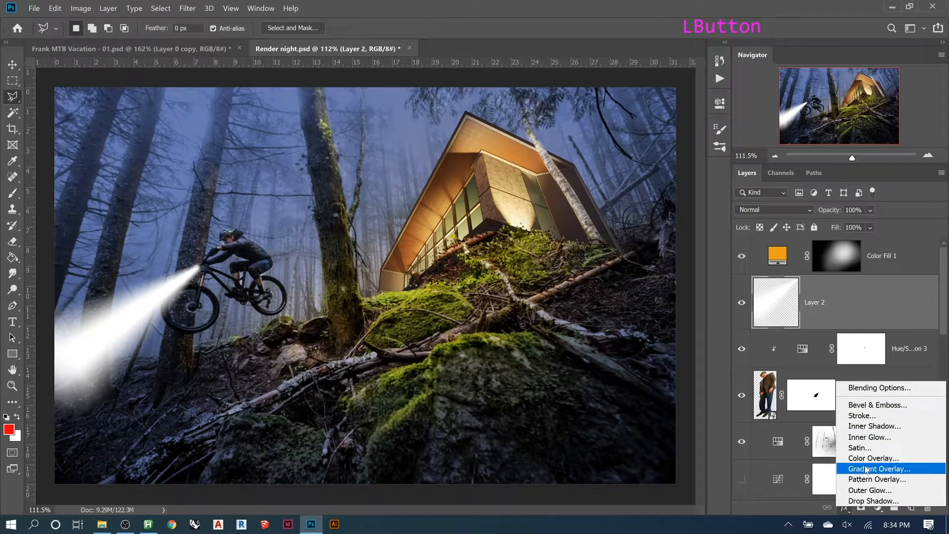
{"action": "left_click", "coordinate": [859, 489]}
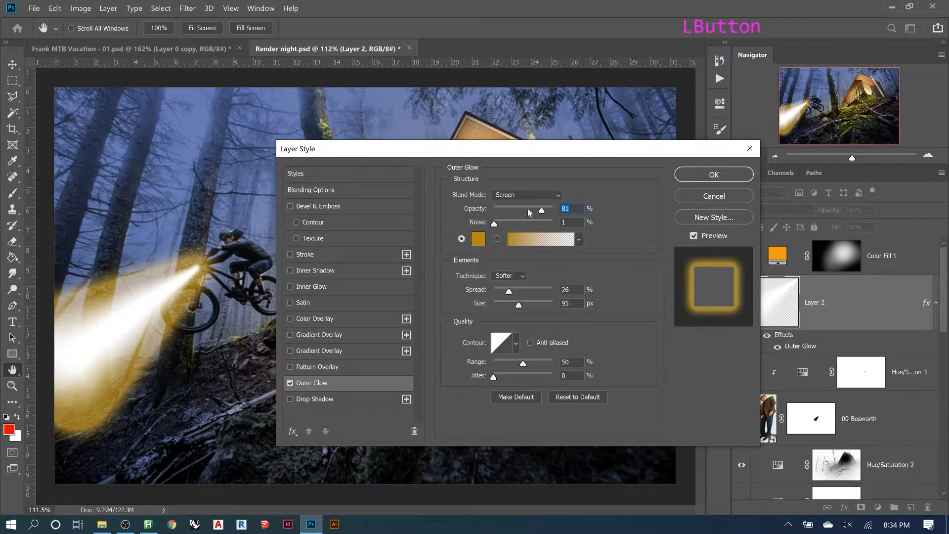
{"action": "left_click_drag", "start_coordinate": [509, 293], "coordinate": [492, 296]}
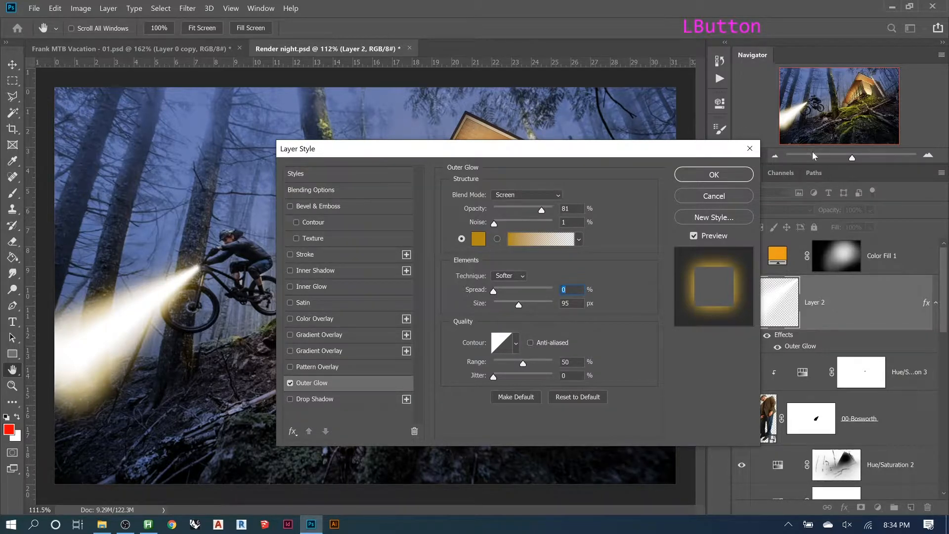
{"action": "left_click", "coordinate": [707, 178]}
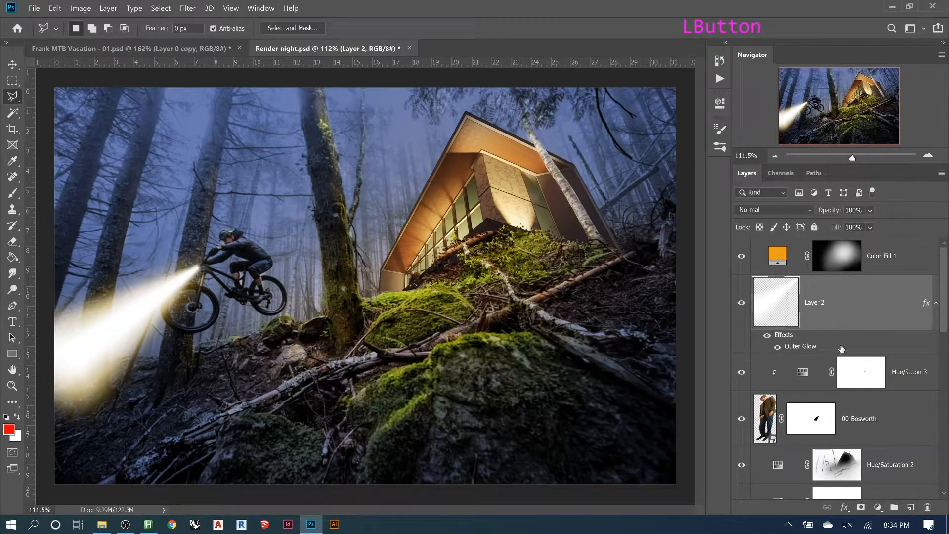
- Add a mask to the beam layer and fade its wide end with a black brush at 20% opacity, enlarged to 900 px
{"action": "left_click", "coordinate": [861, 508]}
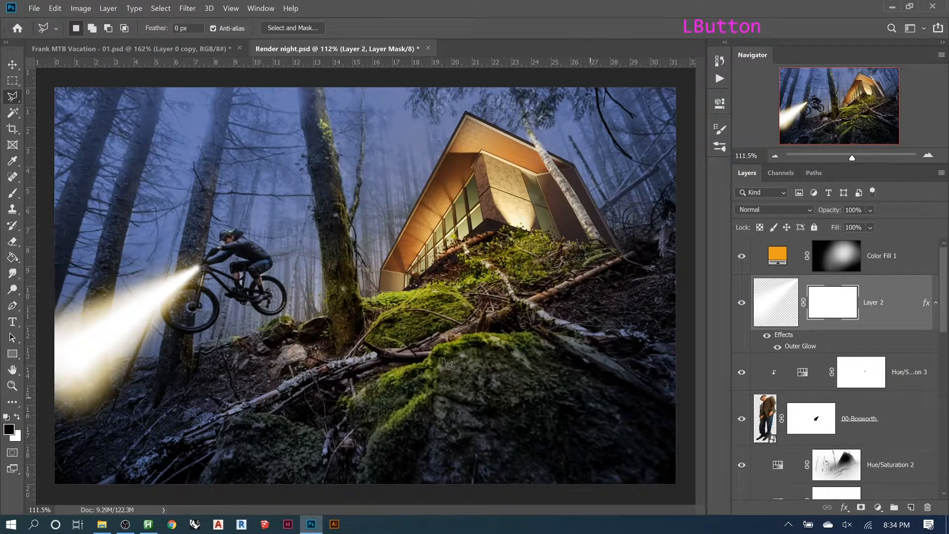
{"action": "key", "text": "b"}
{"action": "key", "text": "bracketright"}
{"action": "key", "text": "bracketright"}
{"action": "key", "text": "bracketright"}
{"action": "key", "text": "bracketright"}
{"action": "key", "text": "bracketright"}
{"action": "key", "text": "bracketright"}
{"action": "key", "text": "bracketright"}
{"action": "key", "text": "bracketright"}
{"action": "key", "text": "bracketright"}
{"action": "key", "text": "bracketright"}
{"action": "key", "text": "bracketright"}
{"action": "key", "text": "bracketright"}
{"action": "key", "text": "bracketright"}
{"action": "key", "text": "bracketright"}
{"action": "key", "text": "bracketright"}
{"action": "key", "text": "bracketright"}
{"action": "key", "text": "bracketright"}
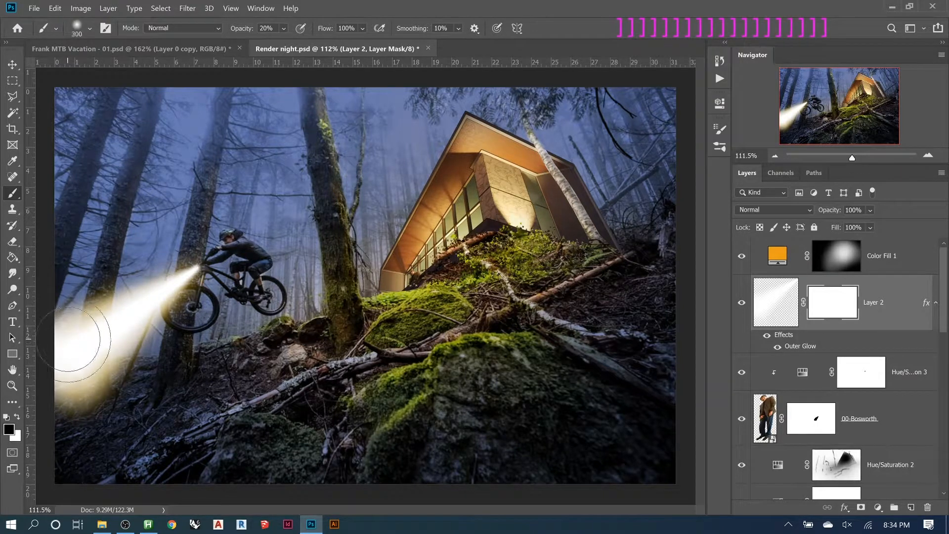
{"action": "key", "text": "bracketright"}
{"action": "key", "text": "bracketright"}
{"action": "key", "text": "bracketright"}
{"action": "key", "text": "bracketright"}
{"action": "mouse_move", "coordinate": [69, 339]}
{"action": "left_mouse_down"}
{"action": "mouse_move", "coordinate": [78, 421]}
{"action": "mouse_move", "coordinate": [74, 321]}
{"action": "mouse_move", "coordinate": [94, 394]}
{"action": "left_mouse_up"}
{"action": "key", "text": "bracketright"}
{"action": "key", "text": "bracketright"}
{"action": "key", "text": "bracketright"}
{"action": "key", "text": "bracketright"}
{"action": "left_click", "coordinate": [73, 384]}
{"action": "left_click", "coordinate": [86, 373]}
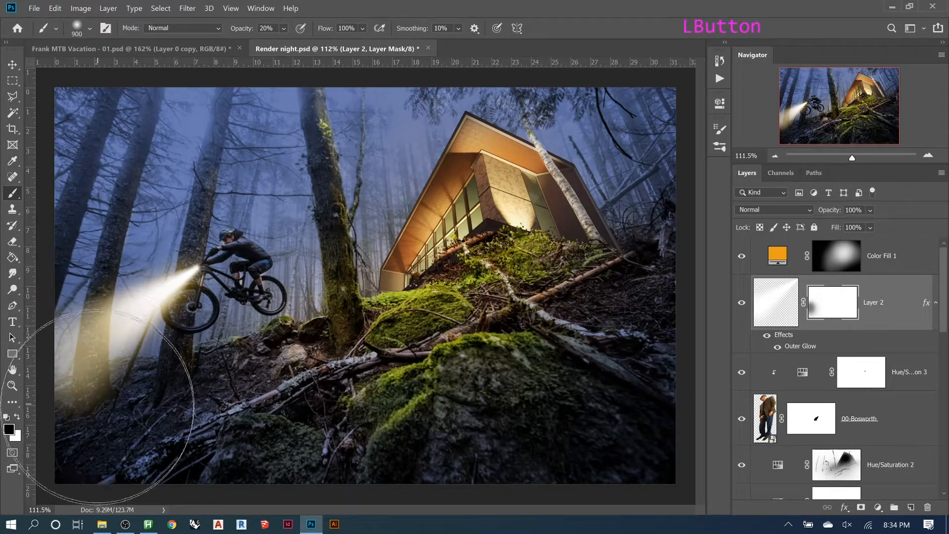
- Fade the beam's wide end further on its mask, and keep the beam layer at Normal blend mode and 100% opacity
{"action": "left_click", "coordinate": [101, 351]}
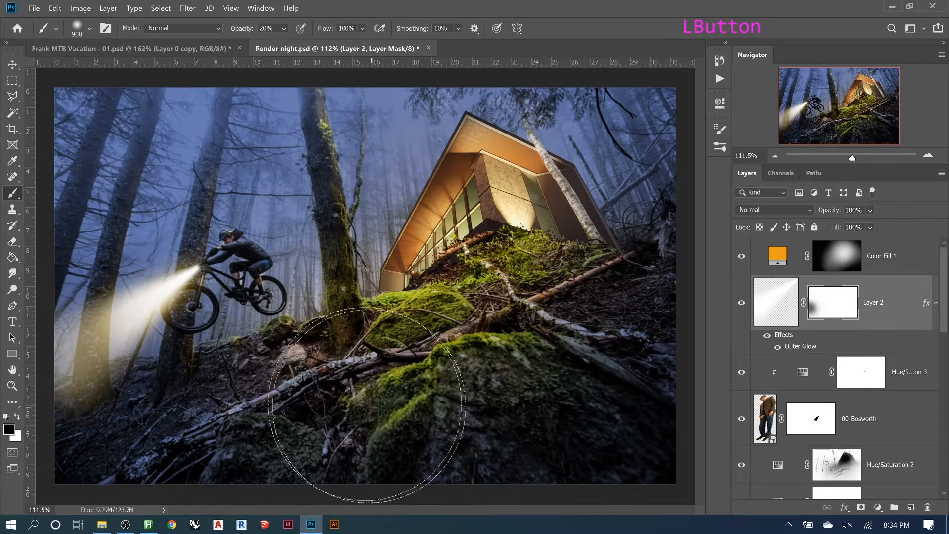
{"action": "left_click", "coordinate": [783, 209]}
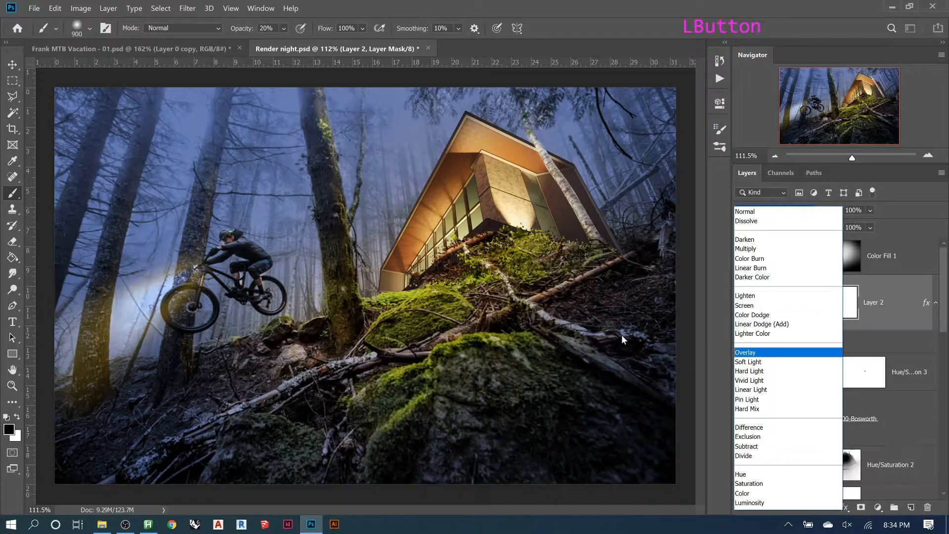
{"action": "left_click", "coordinate": [790, 213]}
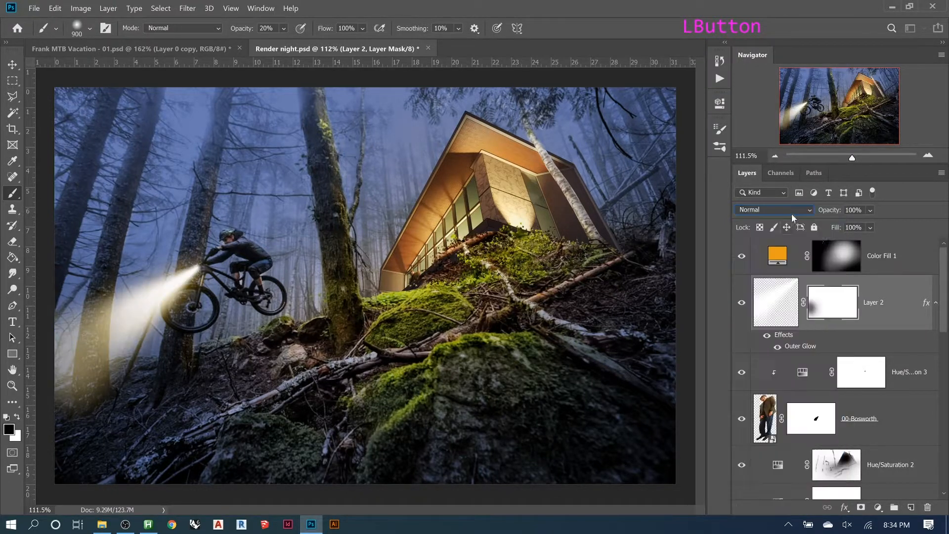
{"action": "left_click_drag", "start_coordinate": [830, 210], "coordinate": [865, 212]}
- Target the beam layer's image instead of its mask, and review the layers below it down to the render passes
{"action": "key", "text": "bracketleft"}
{"action": "key", "text": "bracketleft"}
{"action": "key", "text": "bracketleft"}
{"action": "key", "text": "bracketleft"}
{"action": "left_click", "coordinate": [784, 304]}
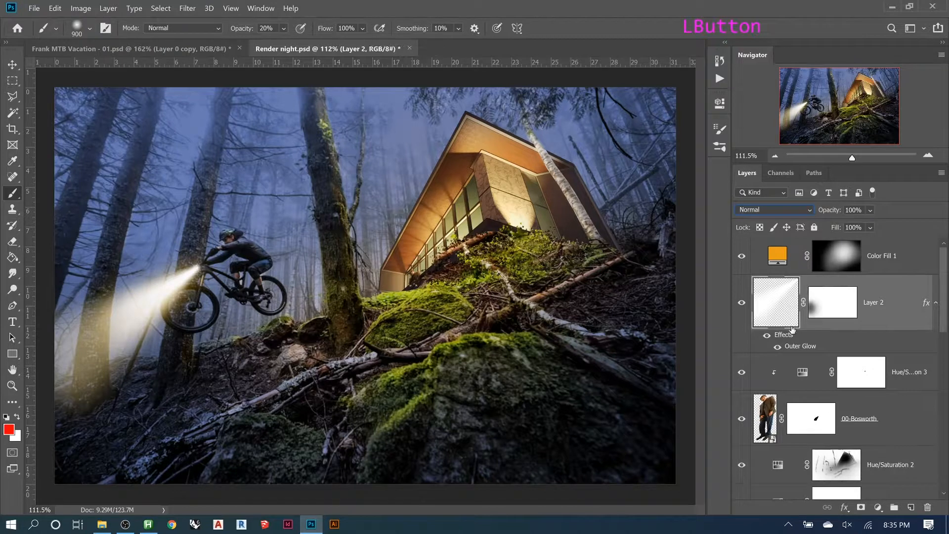
{"action": "scroll", "coordinate": [826, 374], "scroll_direction": "up", "scroll_amount": 3}
{"action": "scroll", "coordinate": [825, 375], "scroll_direction": "down", "scroll_amount": 3}
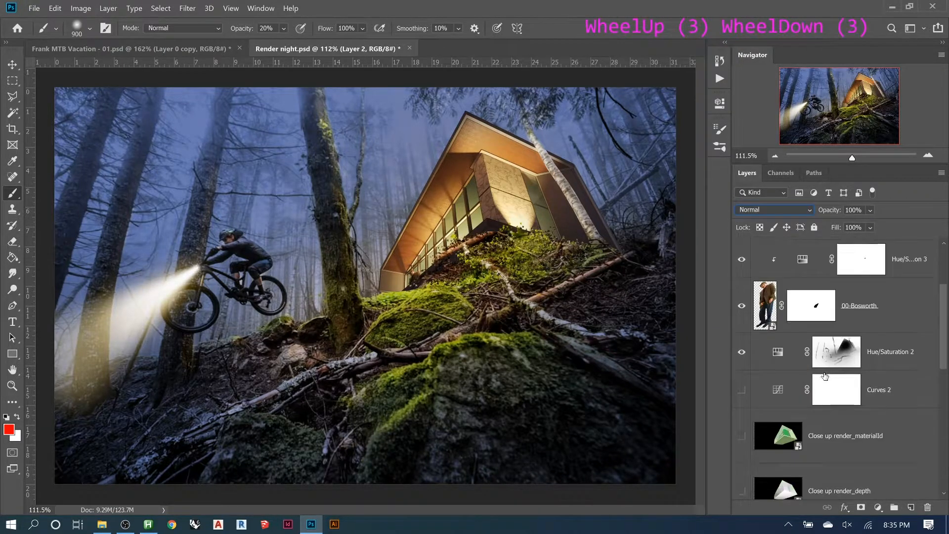
{"action": "scroll", "coordinate": [820, 378], "scroll_direction": "down", "scroll_amount": 1}
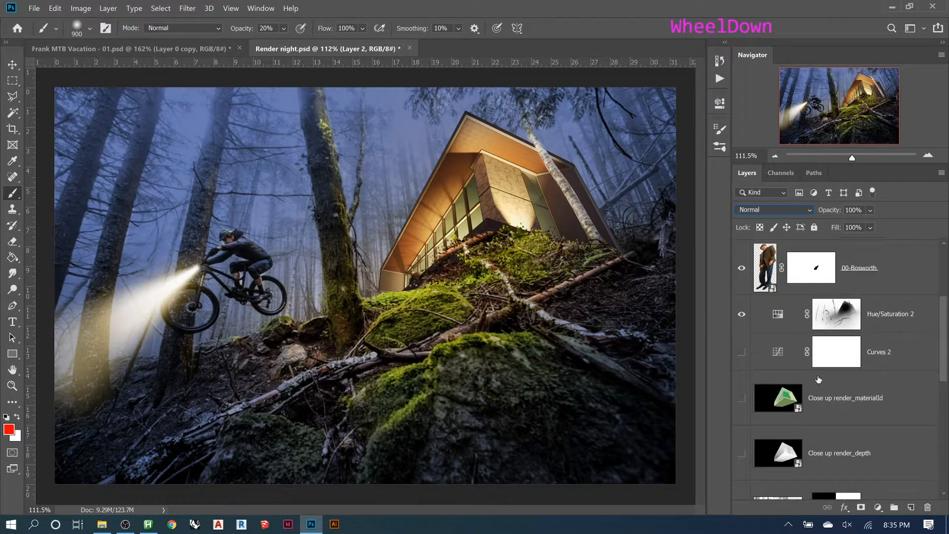
- Paint black at 20% opacity on the Hue/Saturation 2 mask over the leftmost tree trunk lit by the bike's headlight
{"action": "left_click", "coordinate": [832, 317]}
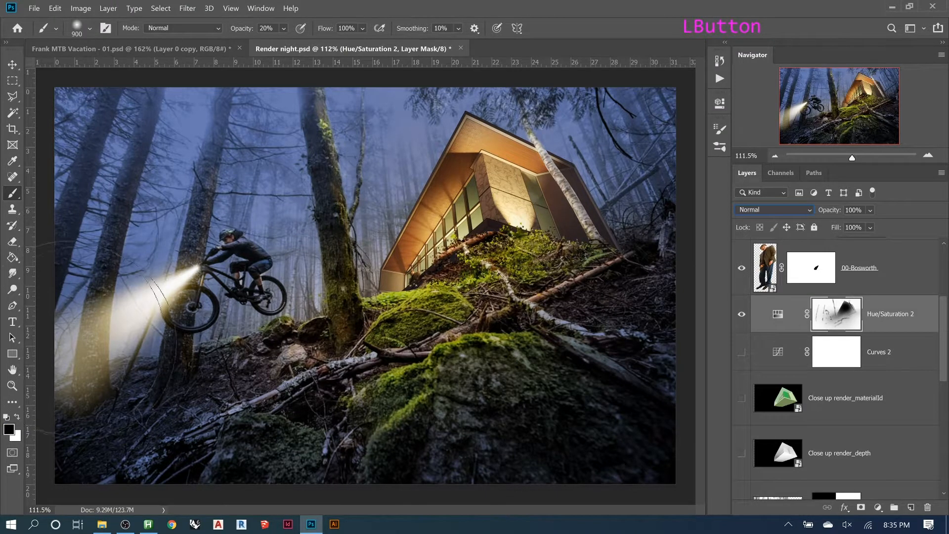
{"action": "key", "text": "bracketleft"}
{"action": "key", "text": "bracketleft"}
{"action": "key", "text": "bracketleft"}
{"action": "key", "text": "bracketleft"}
{"action": "key", "text": "bracketleft"}
{"action": "key", "text": "bracketleft"}
{"action": "key", "text": "bracketleft"}
{"action": "key", "text": "bracketleft"}
{"action": "key", "text": "bracketleft"}
{"action": "key", "text": "bracketleft"}
{"action": "key", "text": "bracketleft"}
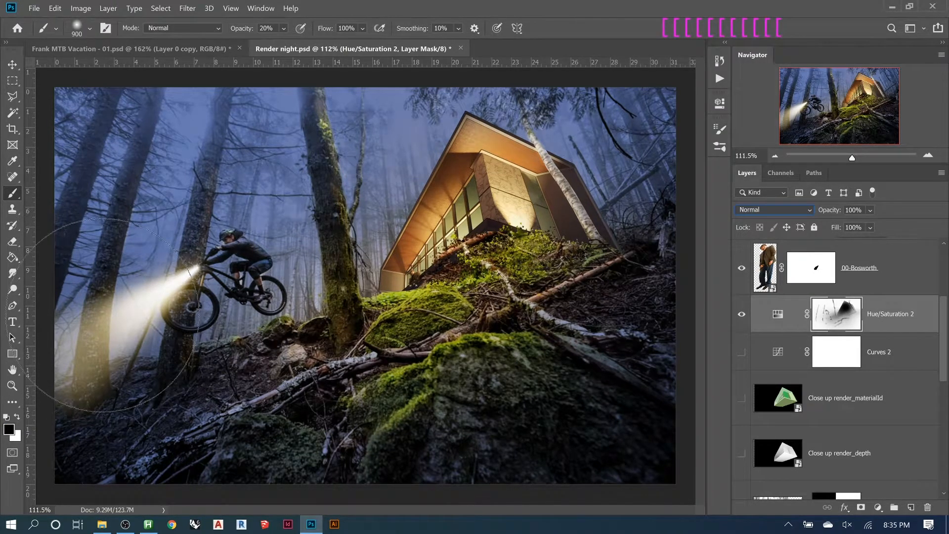
{"action": "middle_click", "coordinate": [136, 321]}
{"action": "key", "text": "Return"}
{"action": "key", "text": "bracketleft"}
{"action": "key", "text": "bracketleft"}
{"action": "key", "text": "bracketleft"}
{"action": "key", "text": "bracketleft"}
{"action": "key", "text": "bracketleft"}
{"action": "key", "text": "bracketleft"}
{"action": "key", "text": "bracketleft"}
{"action": "key", "text": "bracketleft"}
{"action": "key", "text": "bracketleft"}
{"action": "mouse_move", "coordinate": [108, 280]}
{"action": "left_mouse_down"}
{"action": "mouse_move", "coordinate": [100, 317]}
{"action": "mouse_move", "coordinate": [100, 295]}
{"action": "left_mouse_up"}
{"action": "mouse_move", "coordinate": [108, 260]}
{"action": "left_mouse_down"}
{"action": "mouse_move", "coordinate": [98, 319]}
{"action": "mouse_move", "coordinate": [111, 276]}
{"action": "mouse_move", "coordinate": [105, 293]}
{"action": "left_mouse_up"}
{"action": "key", "text": "bracketleft"}
{"action": "key", "text": "bracketleft"}
{"action": "key", "text": "bracketleft"}
{"action": "key", "text": "bracketleft"}
{"action": "key", "text": "bracketleft"}
{"action": "key", "text": "bracketleft"}
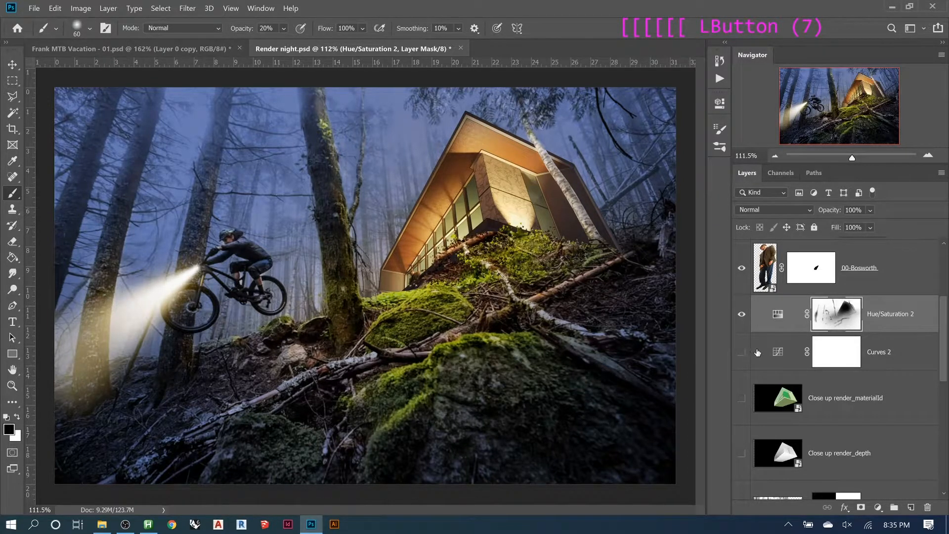
- Compare the original Layer 1 photo on its own with the full night composite
{"action": "scroll", "coordinate": [781, 364], "scroll_direction": "down", "scroll_amount": 19}
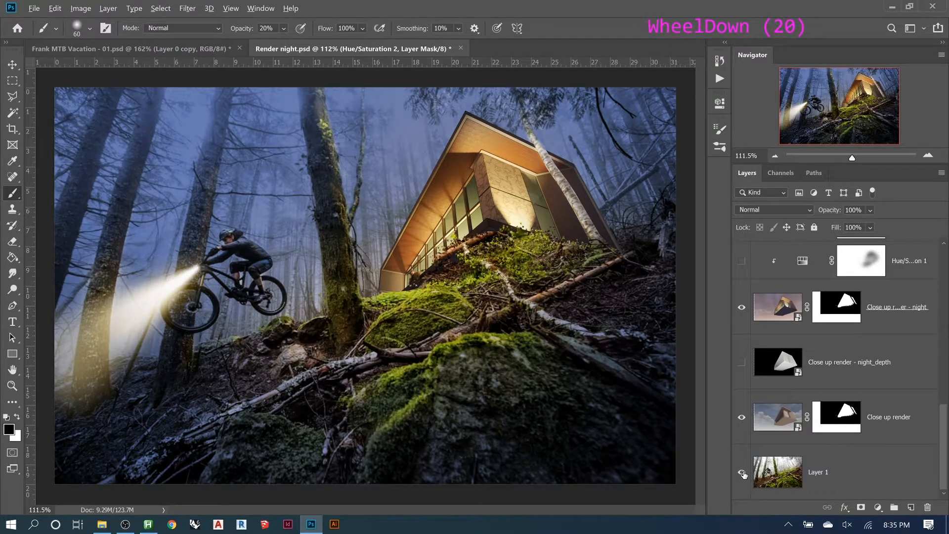
{"action": "left_click", "coordinate": [742, 472], "text": "alt"}
{"action": "left_click", "coordinate": [742, 472], "text": "alt"}
{"action": "left_click", "coordinate": [741, 472], "text": "alt"}
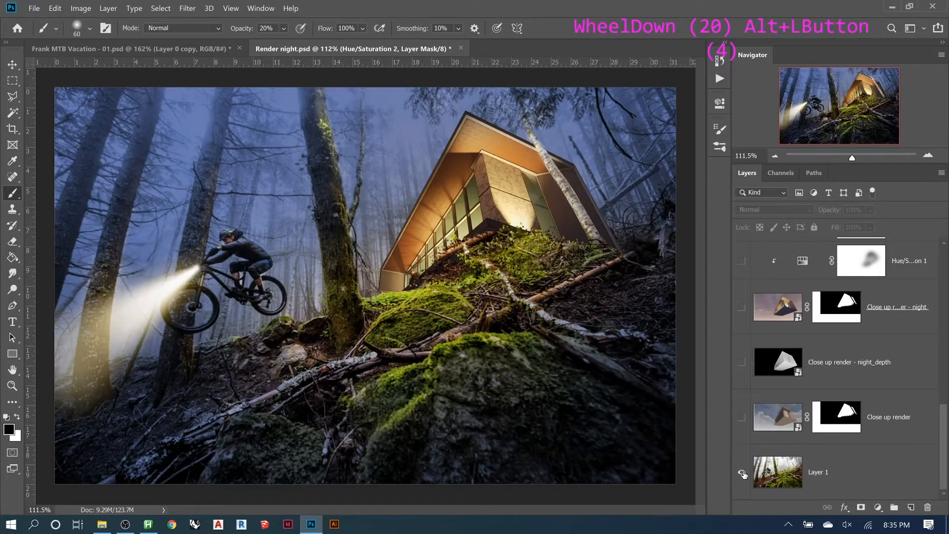
{"action": "left_click", "coordinate": [742, 473], "text": "alt"}
{"action": "left_click", "coordinate": [742, 472], "text": "alt"}
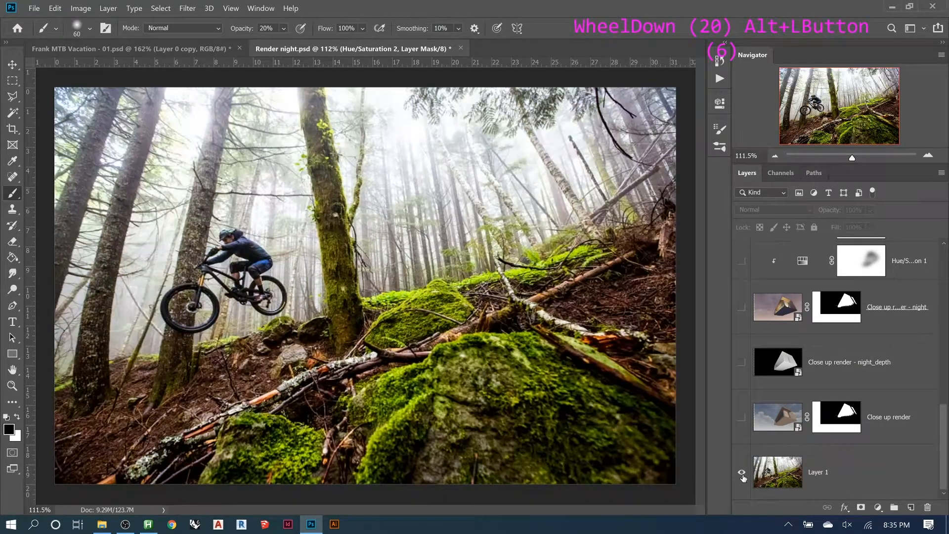
{"action": "left_click", "coordinate": [741, 473], "text": "alt"}
{"action": "left_click", "coordinate": [741, 472], "text": "alt"}
{"action": "left_click", "coordinate": [742, 477], "text": "alt"}
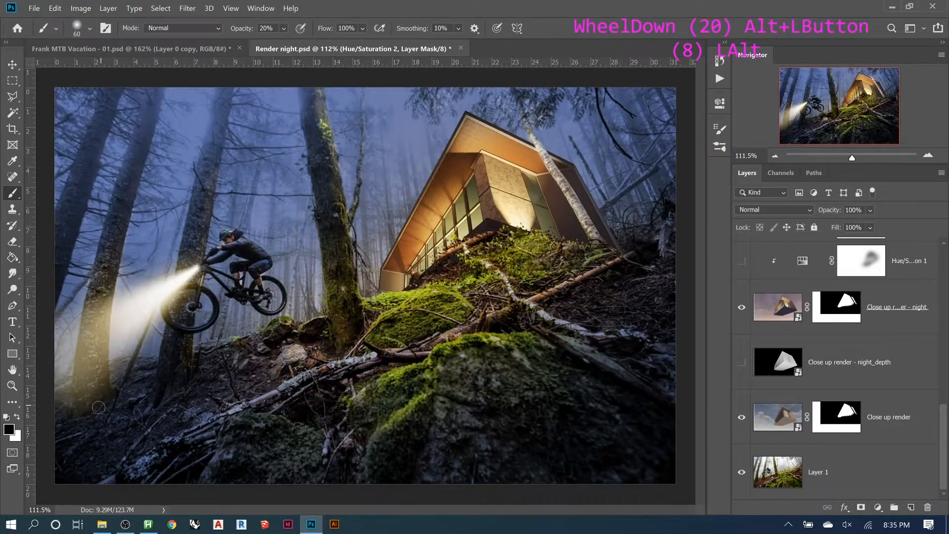
- Paint black with a large soft brush on the Hue/Saturation 2 mask over the ground below the headlight beam
{"action": "key", "text": "bracketright"}
{"action": "key", "text": "bracketright"}
{"action": "key", "text": "bracketright"}
{"action": "key", "text": "bracketright"}
{"action": "key", "text": "bracketright"}
{"action": "key", "text": "bracketright"}
{"action": "key", "text": "bracketright"}
{"action": "key", "text": "bracketright"}
{"action": "key", "text": "bracketright"}
{"action": "key", "text": "bracketright"}
{"action": "key", "text": "bracketright"}
{"action": "key", "text": "bracketright"}
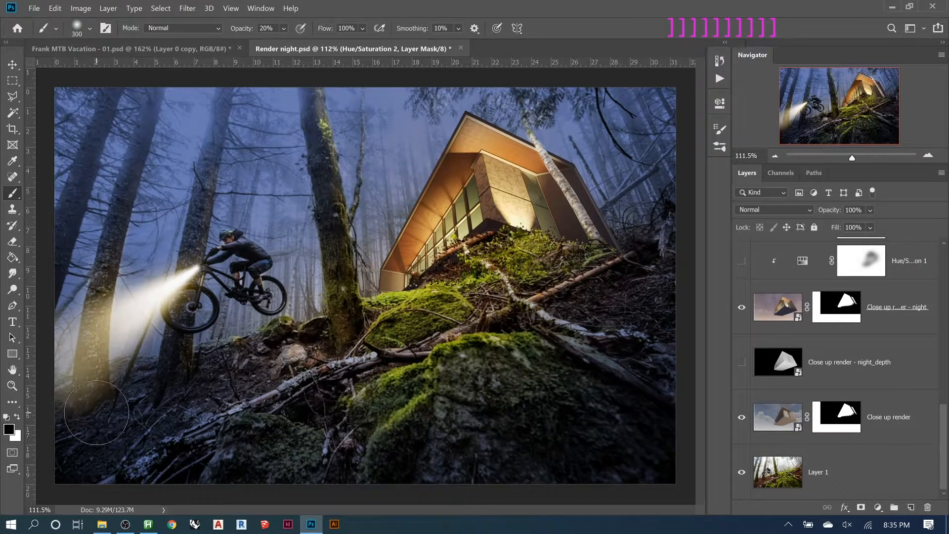
{"action": "key", "text": "bracketright"}
{"action": "key", "text": "bracketright"}
{"action": "mouse_move", "coordinate": [97, 421]}
{"action": "left_mouse_down"}
{"action": "mouse_move", "coordinate": [102, 443]}
{"action": "mouse_move", "coordinate": [116, 446]}
{"action": "mouse_move", "coordinate": [87, 422]}
{"action": "mouse_move", "coordinate": [102, 416]}
{"action": "mouse_move", "coordinate": [82, 434]}
{"action": "mouse_move", "coordinate": [121, 399]}
{"action": "mouse_move", "coordinate": [261, 431]}
{"action": "mouse_move", "coordinate": [210, 474]}
{"action": "mouse_move", "coordinate": [156, 473]}
{"action": "mouse_move", "coordinate": [134, 450]}
{"action": "mouse_move", "coordinate": [110, 441]}
{"action": "mouse_move", "coordinate": [100, 450]}
{"action": "mouse_move", "coordinate": [108, 427]}
{"action": "mouse_move", "coordinate": [82, 433]}
{"action": "mouse_move", "coordinate": [114, 418]}
{"action": "mouse_move", "coordinate": [94, 427]}
{"action": "left_mouse_up"}
- Paint black with a 200 px, then 100 px brush on the Hue/Saturation 2 mask over the left tree trunks and their bases
{"action": "key", "text": "bracketleft"}
{"action": "key", "text": "bracketleft"}
{"action": "key", "text": "bracketleft"}
{"action": "key", "text": "bracketleft"}
{"action": "key", "text": "bracketleft"}
{"action": "key", "text": "bracketleft"}
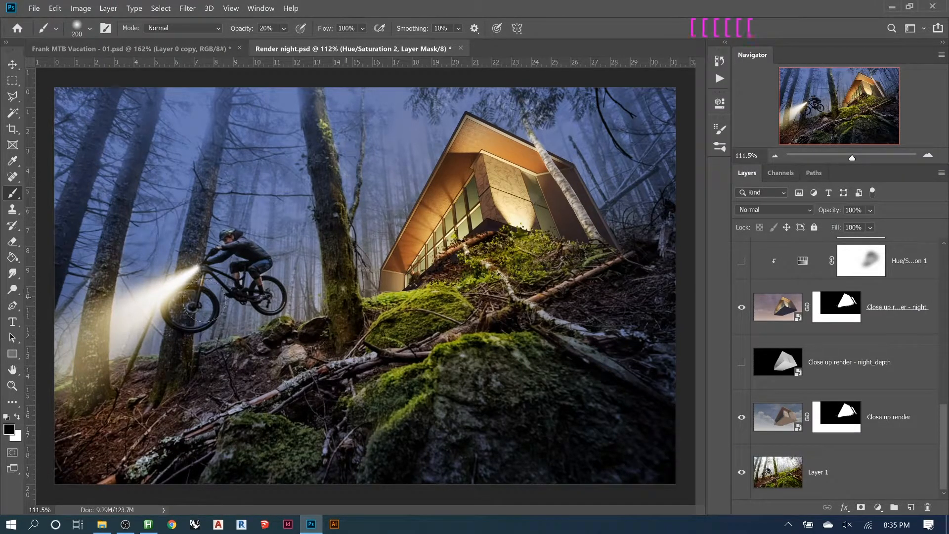
{"action": "mouse_move", "coordinate": [168, 356]}
{"action": "left_mouse_down"}
{"action": "mouse_move", "coordinate": [173, 371]}
{"action": "mouse_move", "coordinate": [175, 353]}
{"action": "left_mouse_up"}
{"action": "left_click_drag", "start_coordinate": [183, 257], "coordinate": [188, 239]}
{"action": "mouse_move", "coordinate": [82, 352]}
{"action": "left_mouse_down"}
{"action": "mouse_move", "coordinate": [85, 330]}
{"action": "mouse_move", "coordinate": [141, 319]}
{"action": "mouse_move", "coordinate": [98, 327]}
{"action": "mouse_move", "coordinate": [73, 350]}
{"action": "mouse_move", "coordinate": [93, 346]}
{"action": "mouse_move", "coordinate": [97, 290]}
{"action": "left_mouse_up"}
{"action": "key", "text": "bracketleft"}
{"action": "key", "text": "bracketleft"}
{"action": "key", "text": "bracketleft"}
{"action": "mouse_move", "coordinate": [90, 386]}
{"action": "left_mouse_down"}
{"action": "mouse_move", "coordinate": [93, 421]}
{"action": "mouse_move", "coordinate": [99, 390]}
{"action": "left_mouse_up"}
- Paint white with an 800 px brush on the Hue/Saturation 2 mask to darken the lower-left mossy rock and ground
{"action": "key", "text": "x"}
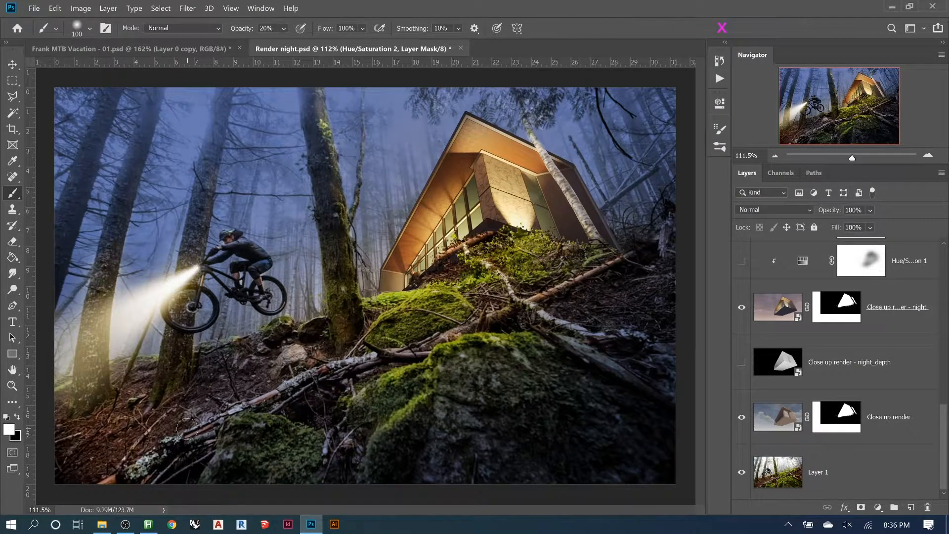
{"action": "scroll", "coordinate": [251, 421], "scroll_direction": "down", "scroll_amount": 5, "text": "alt"}
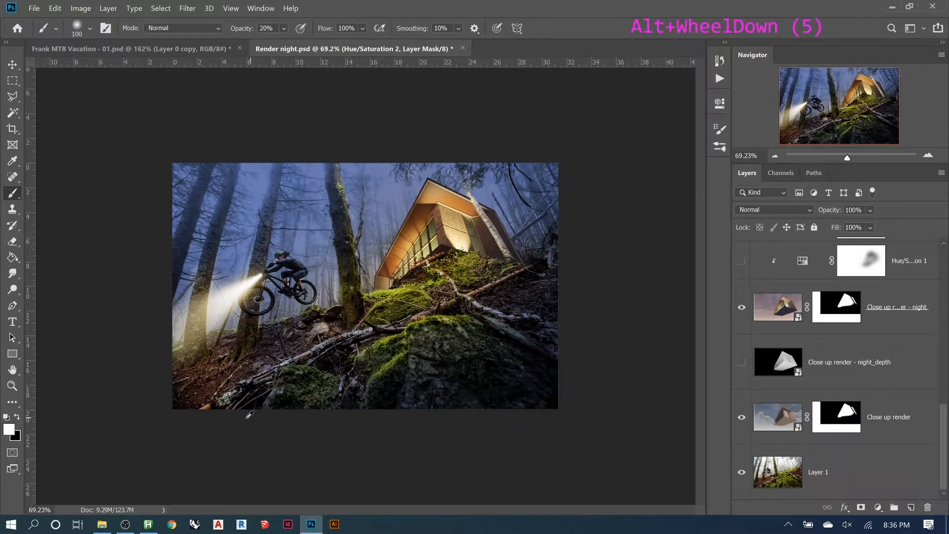
{"action": "key", "text": "bracketright"}
{"action": "key", "text": "bracketright"}
{"action": "key", "text": "bracketright"}
{"action": "key", "text": "bracketright"}
{"action": "key", "text": "bracketright"}
{"action": "key", "text": "bracketright"}
{"action": "key", "text": "bracketright"}
{"action": "key", "text": "bracketright"}
{"action": "key", "text": "bracketright"}
{"action": "key", "text": "bracketright"}
{"action": "key", "text": "bracketright"}
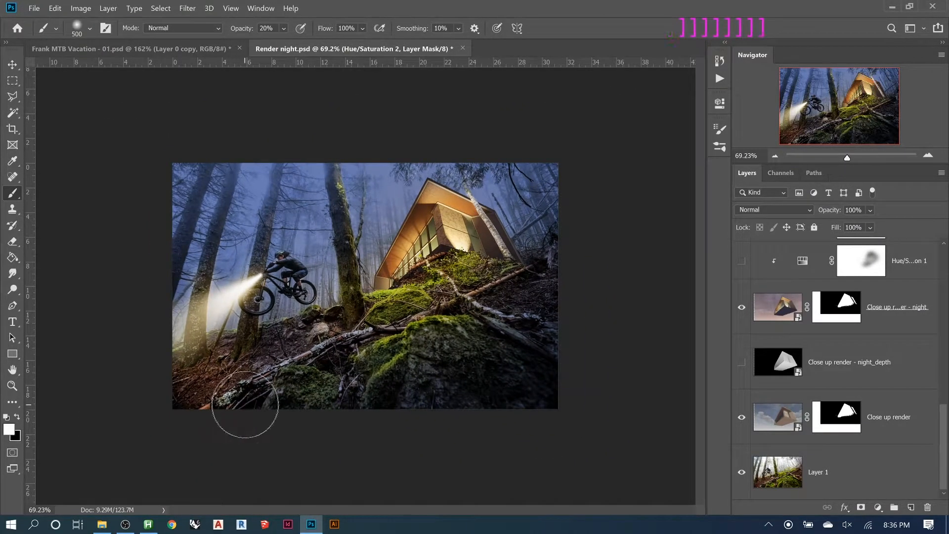
{"action": "mouse_move", "coordinate": [279, 390]}
{"action": "left_mouse_down"}
{"action": "mouse_move", "coordinate": [217, 420]}
{"action": "mouse_move", "coordinate": [317, 378]}
{"action": "mouse_move", "coordinate": [270, 414]}
{"action": "mouse_move", "coordinate": [310, 370]}
{"action": "mouse_move", "coordinate": [275, 405]}
{"action": "mouse_move", "coordinate": [304, 363]}
{"action": "mouse_move", "coordinate": [286, 348]}
{"action": "mouse_move", "coordinate": [238, 402]}
{"action": "mouse_move", "coordinate": [179, 428]}
{"action": "mouse_move", "coordinate": [313, 368]}
{"action": "mouse_move", "coordinate": [292, 389]}
{"action": "left_mouse_up"}
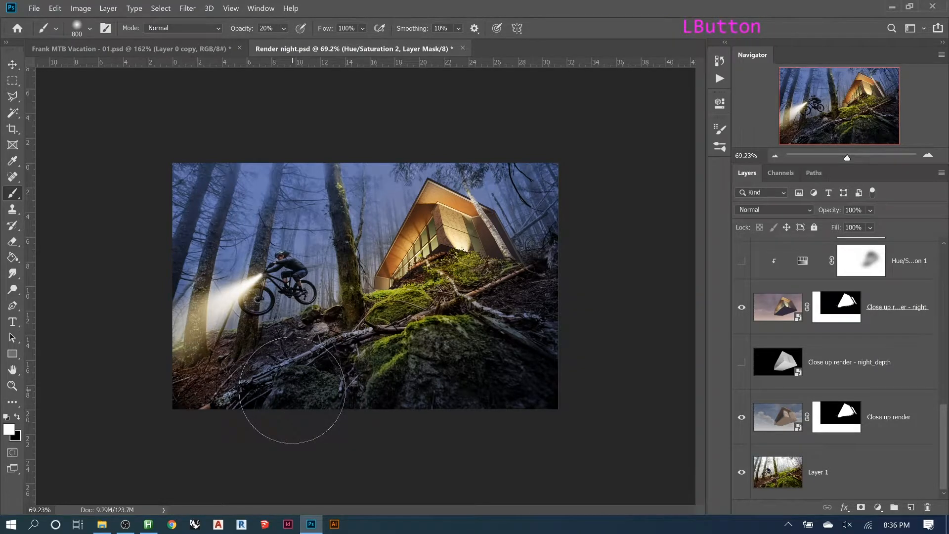
- Paint black with a smaller brush on the Hue/Saturation 2 mask to brighten the branches and small mossy rock in the lower foreground
{"action": "key", "text": "x"}
{"action": "key", "text": "bracketleft"}
{"action": "key", "text": "bracketleft"}
{"action": "key", "text": "bracketleft"}
{"action": "key", "text": "bracketleft"}
{"action": "key", "text": "bracketleft"}
{"action": "key", "text": "bracketleft"}
{"action": "key", "text": "bracketleft"}
{"action": "key", "text": "bracketleft"}
{"action": "key", "text": "bracketleft"}
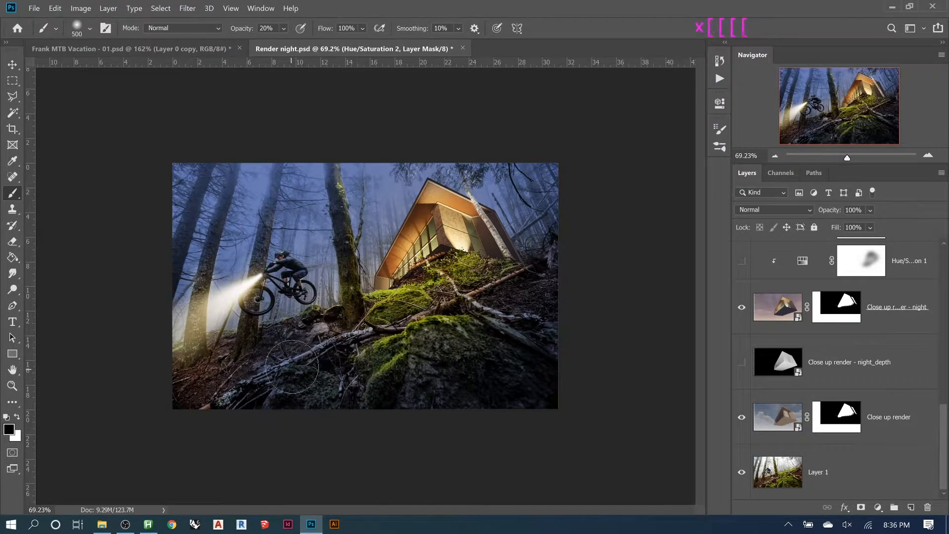
{"action": "key", "text": "bracketleft"}
{"action": "key", "text": "bracketleft"}
{"action": "mouse_move", "coordinate": [303, 340]}
{"action": "left_mouse_down"}
{"action": "mouse_move", "coordinate": [291, 356]}
{"action": "mouse_move", "coordinate": [307, 352]}
{"action": "mouse_move", "coordinate": [245, 387]}
{"action": "mouse_move", "coordinate": [287, 373]}
{"action": "mouse_move", "coordinate": [241, 391]}
{"action": "mouse_move", "coordinate": [307, 374]}
{"action": "mouse_move", "coordinate": [292, 370]}
{"action": "mouse_move", "coordinate": [328, 378]}
{"action": "mouse_move", "coordinate": [285, 374]}
{"action": "left_mouse_up"}
{"action": "mouse_move", "coordinate": [284, 374]}
{"action": "left_mouse_down"}
{"action": "mouse_move", "coordinate": [250, 390]}
{"action": "mouse_move", "coordinate": [296, 372]}
{"action": "mouse_move", "coordinate": [324, 378]}
{"action": "mouse_move", "coordinate": [300, 392]}
{"action": "mouse_move", "coordinate": [255, 386]}
{"action": "mouse_move", "coordinate": [235, 397]}
{"action": "mouse_move", "coordinate": [246, 381]}
{"action": "mouse_move", "coordinate": [295, 367]}
{"action": "mouse_move", "coordinate": [332, 341]}
{"action": "left_mouse_up"}
- Paint black with a 60 px brush on the Hue/Saturation 2 mask along the central mossy trunk, and undo the last stroke
{"action": "key", "text": "bracketleft"}
{"action": "key", "text": "bracketleft"}
{"action": "key", "text": "bracketleft"}
{"action": "key", "text": "bracketleft"}
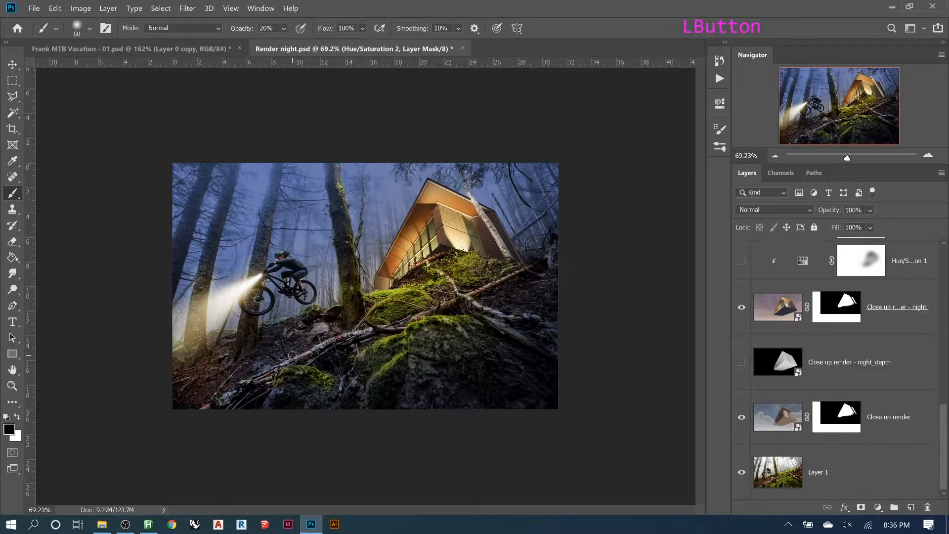
{"action": "left_click_drag", "start_coordinate": [348, 240], "coordinate": [359, 295]}
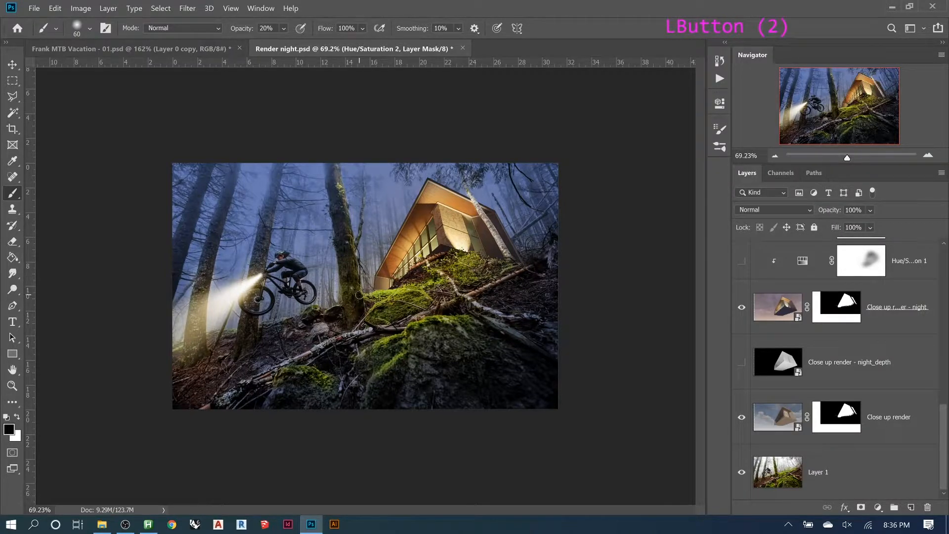
{"action": "left_click", "coordinate": [354, 298]}
{"action": "left_click", "coordinate": [341, 211]}
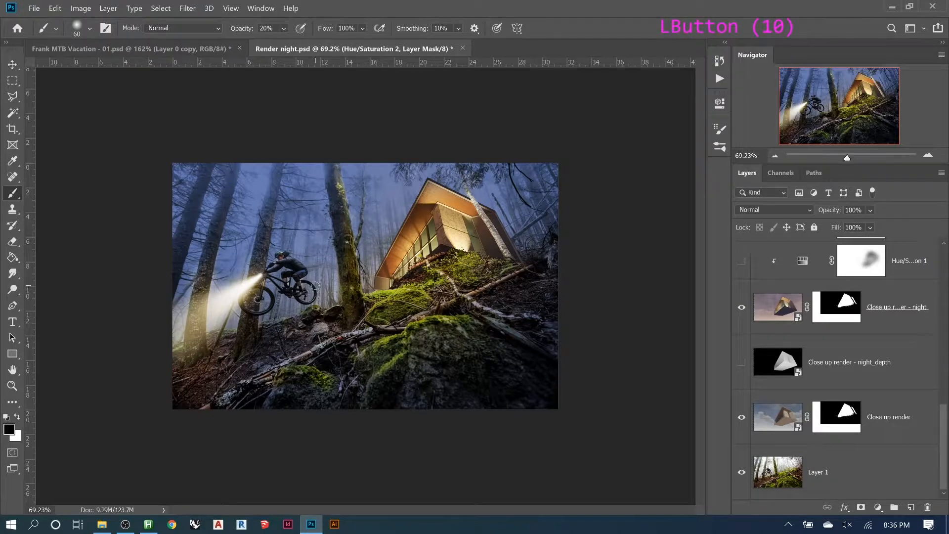
{"action": "key", "text": "ctrl+z"}
- Paint black on the Hue/Saturation 2 mask along the tree trunks behind the rider and at the left edge of the image
{"action": "left_click", "coordinate": [262, 246]}
{"action": "left_click_drag", "start_coordinate": [268, 222], "coordinate": [261, 262]}
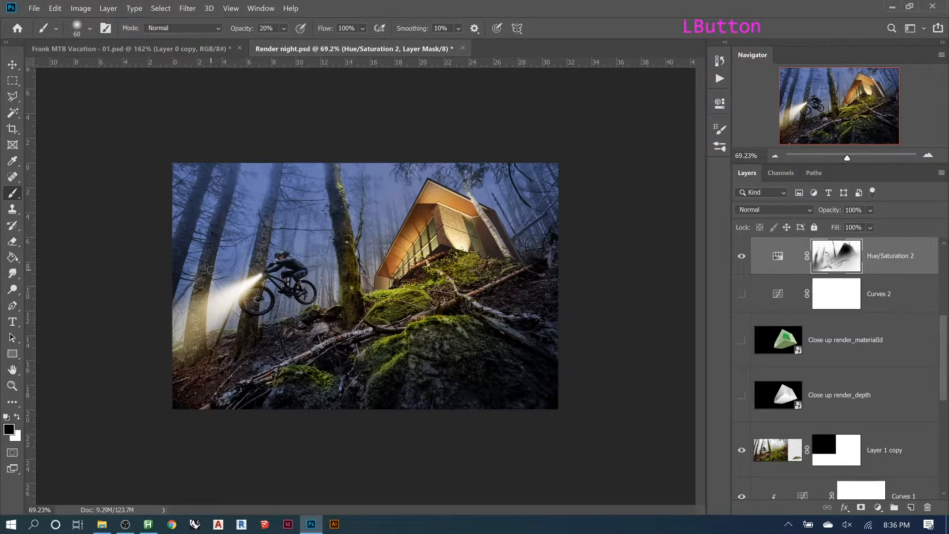
{"action": "left_click_drag", "start_coordinate": [175, 280], "coordinate": [179, 261]}
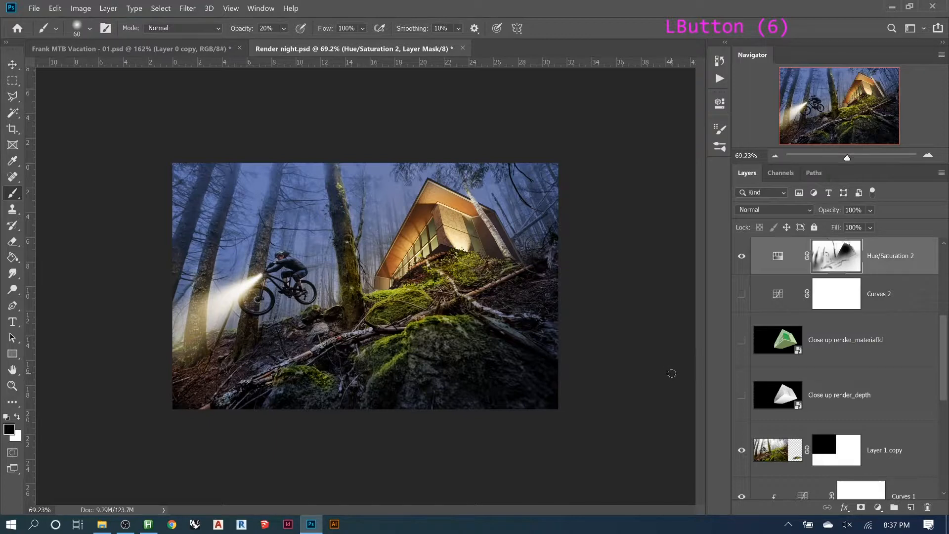
- Add a Brightness/Contrast adjustment layer with brightness 150 and invert its mask to black
{"action": "left_click", "coordinate": [877, 507]}
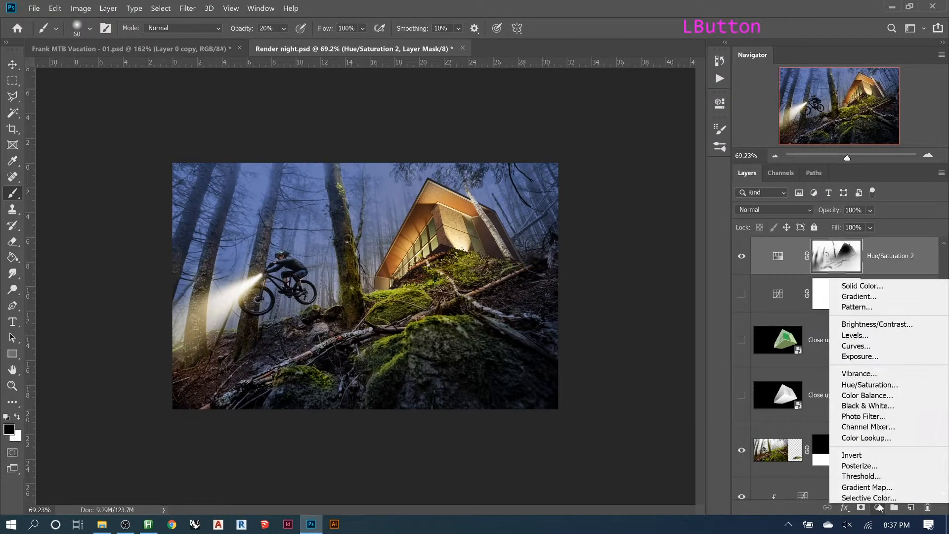
{"action": "left_click", "coordinate": [858, 325]}
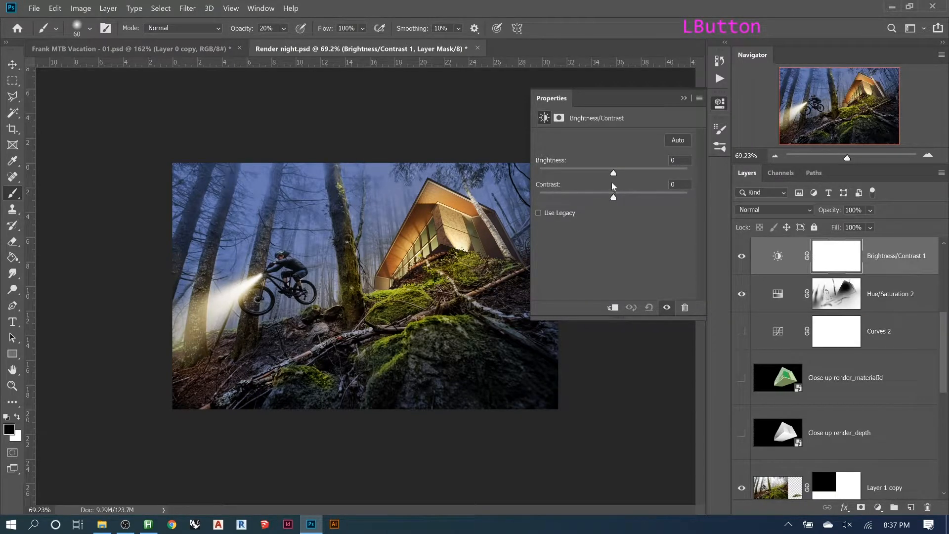
{"action": "left_click_drag", "start_coordinate": [612, 177], "coordinate": [712, 177]}
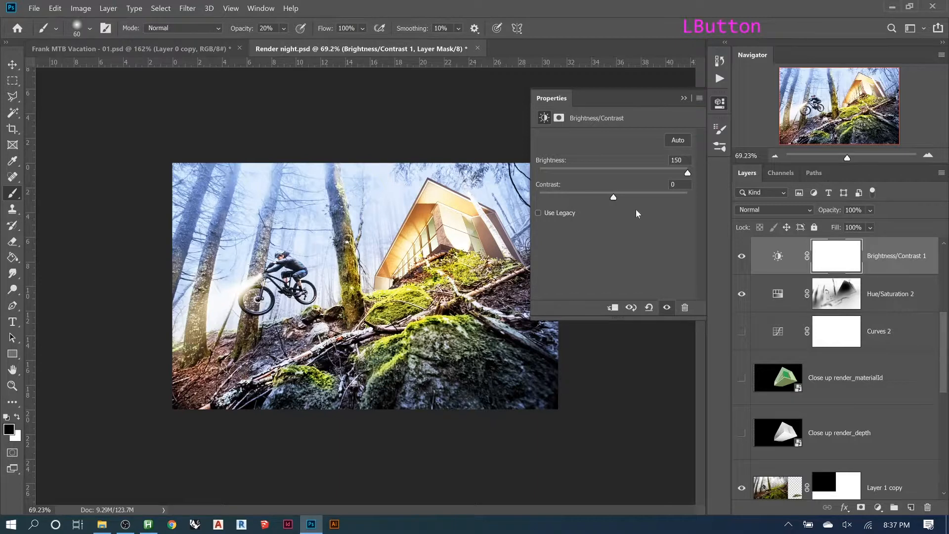
{"action": "left_click", "coordinate": [682, 98]}
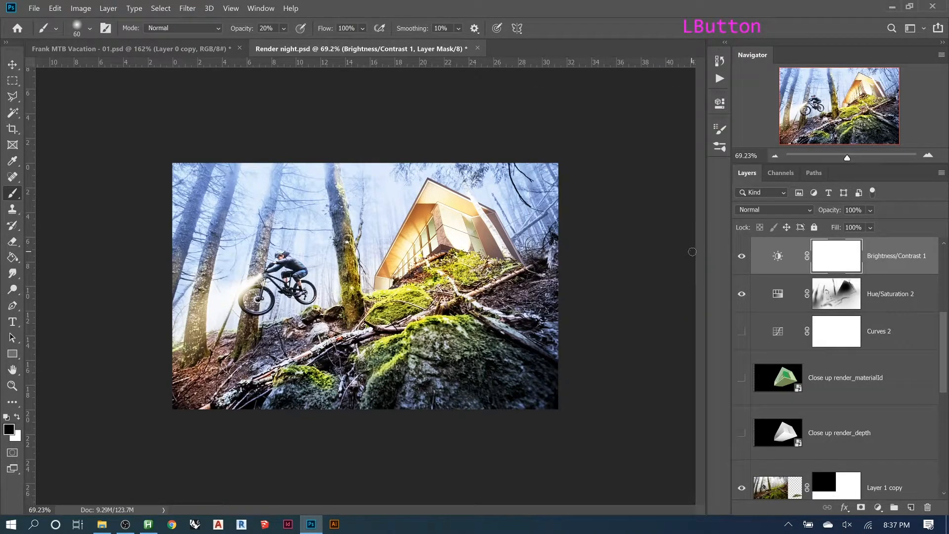
{"action": "key", "text": "ctrl+i"}
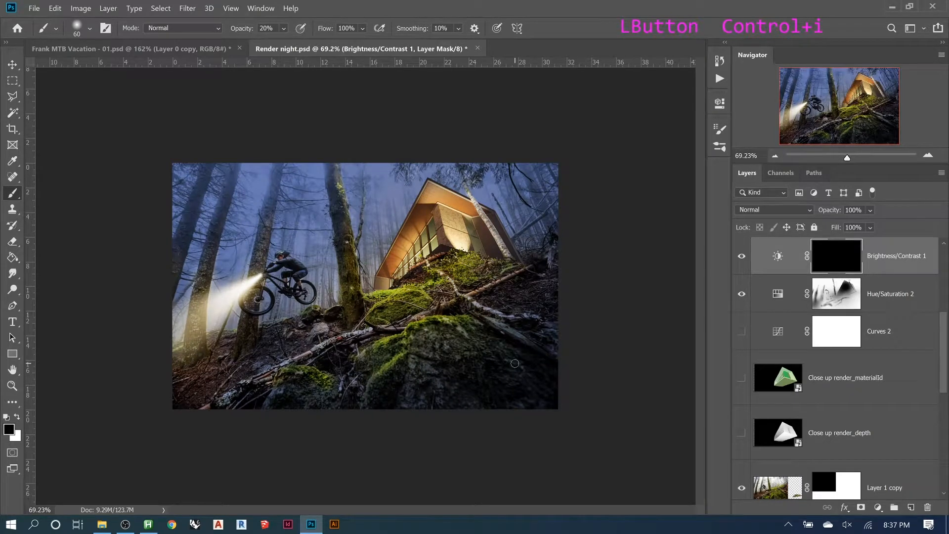
- Paint white at 70% opacity with a 10 px brush on the Brightness/Contrast 1 mask along the foreground boulder's mossy top edge
{"action": "key", "text": "bracketleft"}
{"action": "key", "text": "bracketleft"}
{"action": "key", "text": "bracketleft"}
{"action": "key", "text": "bracketleft"}
{"action": "key", "text": "bracketleft"}
{"action": "key", "text": "bracketleft"}
{"action": "key", "text": "bracketleft"}
{"action": "key", "text": "bracketleft"}
{"action": "key", "text": "bracketleft"}
{"action": "key", "text": "z"}
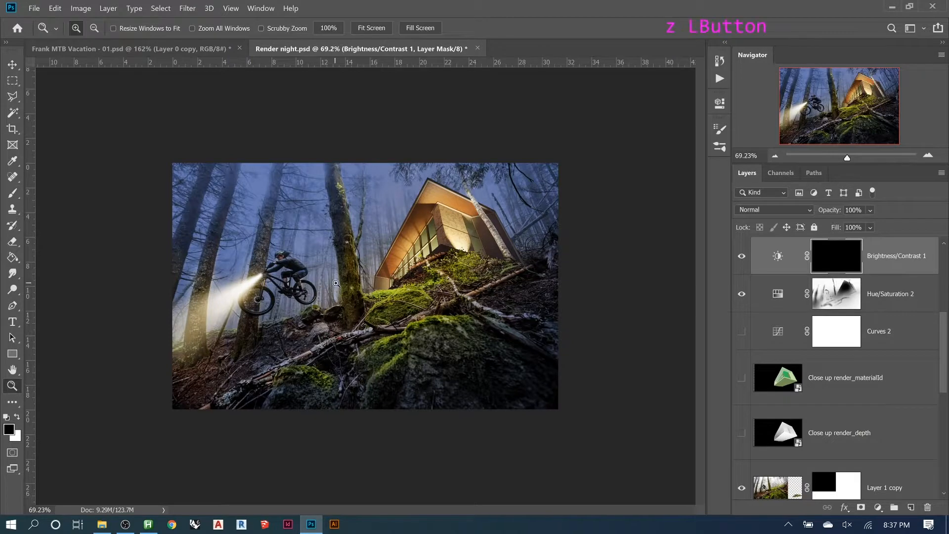
{"action": "left_click", "coordinate": [457, 319]}
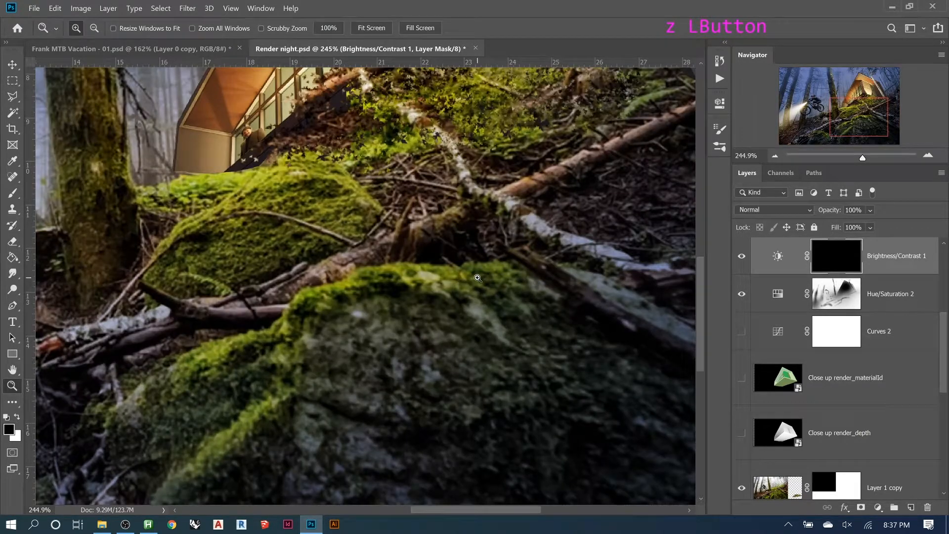
{"action": "key", "text": "b"}
{"action": "left_click_drag", "start_coordinate": [497, 264], "coordinate": [487, 266]}
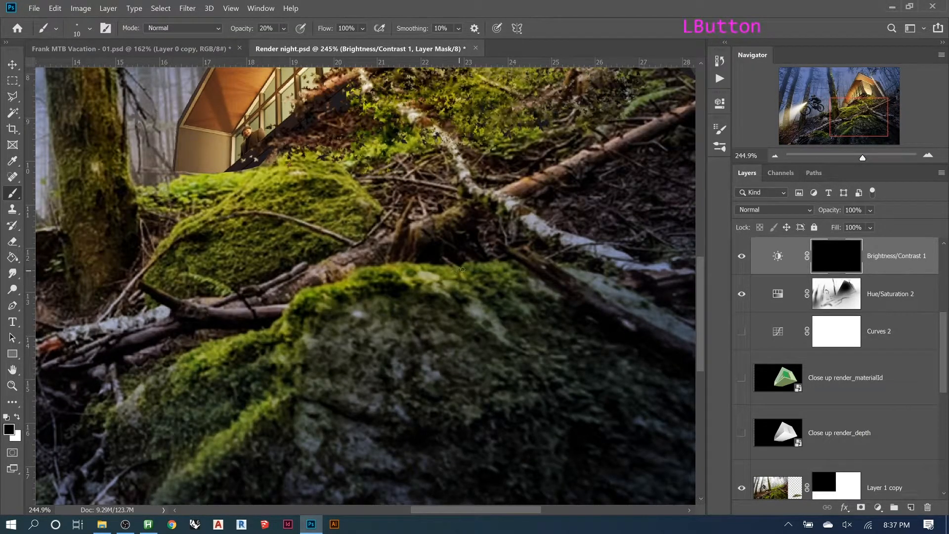
{"action": "key", "text": "0"}
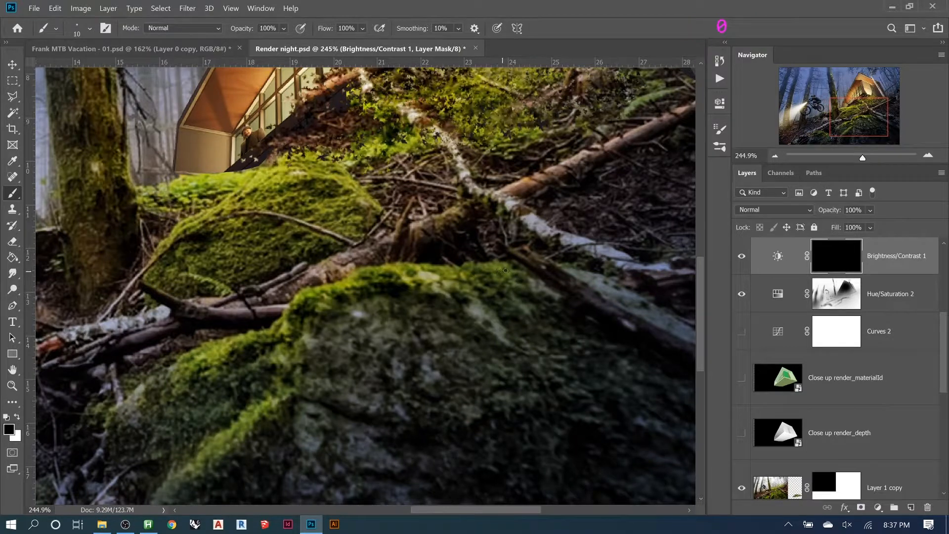
{"action": "key", "text": "7"}
{"action": "left_click", "coordinate": [502, 269]}
{"action": "left_click", "coordinate": [465, 268]}
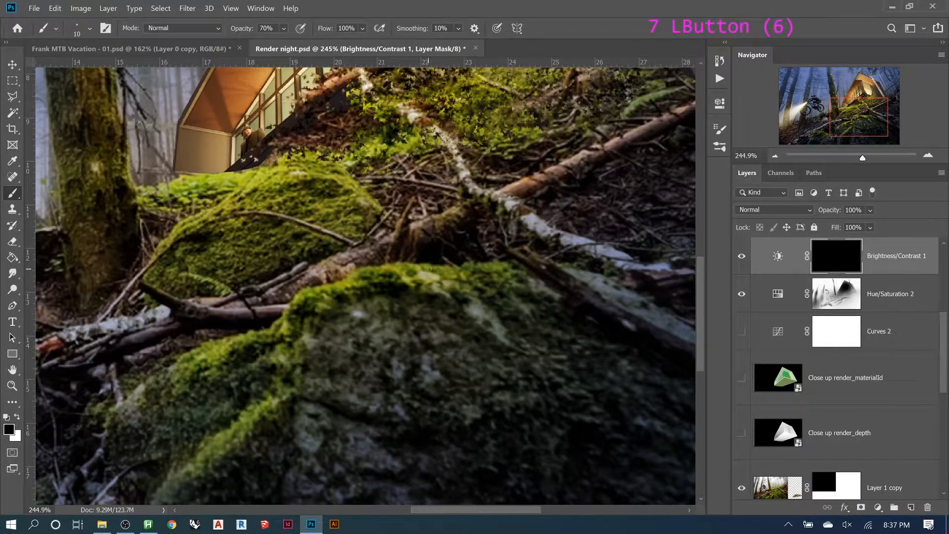
{"action": "key", "text": "x"}
{"action": "mouse_move", "coordinate": [517, 268]}
{"action": "left_mouse_down"}
{"action": "mouse_move", "coordinate": [371, 269]}
{"action": "mouse_move", "coordinate": [303, 291]}
{"action": "left_mouse_up"}
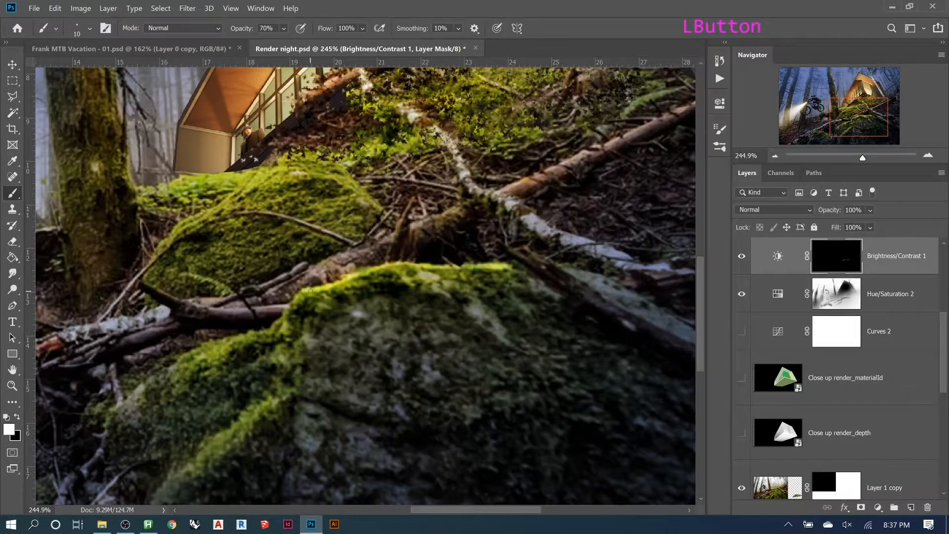
- Soften the boulder's highlight by painting its mossy upper and left ridges with a larger white brush at 30% opacity
{"action": "key", "text": "3"}
{"action": "key", "text": "bracketright"}
{"action": "key", "text": "bracketright"}
{"action": "key", "text": "bracketright"}
{"action": "key", "text": "bracketright"}
{"action": "key", "text": "bracketright"}
{"action": "left_click", "coordinate": [506, 271]}
{"action": "mouse_move", "coordinate": [507, 271]}
{"action": "left_mouse_down"}
{"action": "mouse_move", "coordinate": [451, 279]}
{"action": "mouse_move", "coordinate": [481, 278]}
{"action": "mouse_move", "coordinate": [389, 275]}
{"action": "left_mouse_up"}
{"action": "mouse_move", "coordinate": [386, 274]}
{"action": "left_mouse_down"}
{"action": "mouse_move", "coordinate": [312, 303]}
{"action": "mouse_move", "coordinate": [292, 326]}
{"action": "left_mouse_up"}
{"action": "left_click_drag", "start_coordinate": [292, 317], "coordinate": [277, 369]}
- Paint white highlights with a 10 px brush along the central tree trunk and its thin side branch on the Brightness/Contrast 1 mask
{"action": "mouse_move", "coordinate": [209, 199]}
{"action": "left_mouse_down"}
{"action": "mouse_move", "coordinate": [489, 474]}
{"action": "mouse_move", "coordinate": [550, 404]}
{"action": "mouse_move", "coordinate": [549, 372]}
{"action": "left_mouse_up"}
{"action": "key", "text": "bracketleft"}
{"action": "key", "text": "bracketleft"}
{"action": "key", "text": "bracketleft"}
{"action": "key", "text": "bracketleft"}
{"action": "key", "text": "bracketleft"}
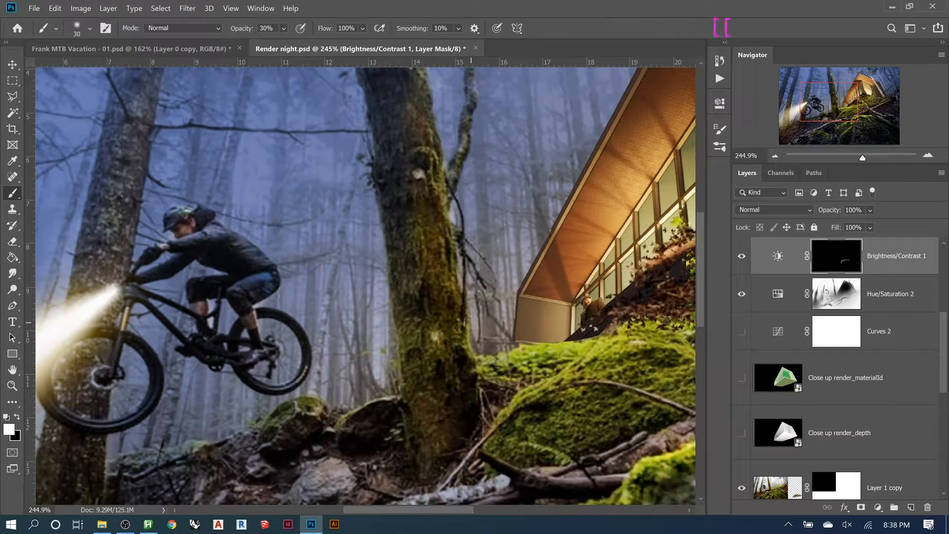
{"action": "left_click_drag", "start_coordinate": [464, 324], "coordinate": [430, 136]}
{"action": "mouse_move", "coordinate": [433, 180]}
{"action": "left_mouse_down"}
{"action": "mouse_move", "coordinate": [430, 150]}
{"action": "mouse_move", "coordinate": [438, 156]}
{"action": "left_mouse_up"}
{"action": "mouse_move", "coordinate": [444, 215]}
{"action": "left_mouse_down"}
{"action": "mouse_move", "coordinate": [439, 173]}
{"action": "mouse_move", "coordinate": [424, 391]}
{"action": "mouse_move", "coordinate": [404, 444]}
{"action": "left_mouse_up"}
{"action": "left_click_drag", "start_coordinate": [390, 304], "coordinate": [366, 143]}
{"action": "left_click_drag", "start_coordinate": [419, 420], "coordinate": [447, 280]}
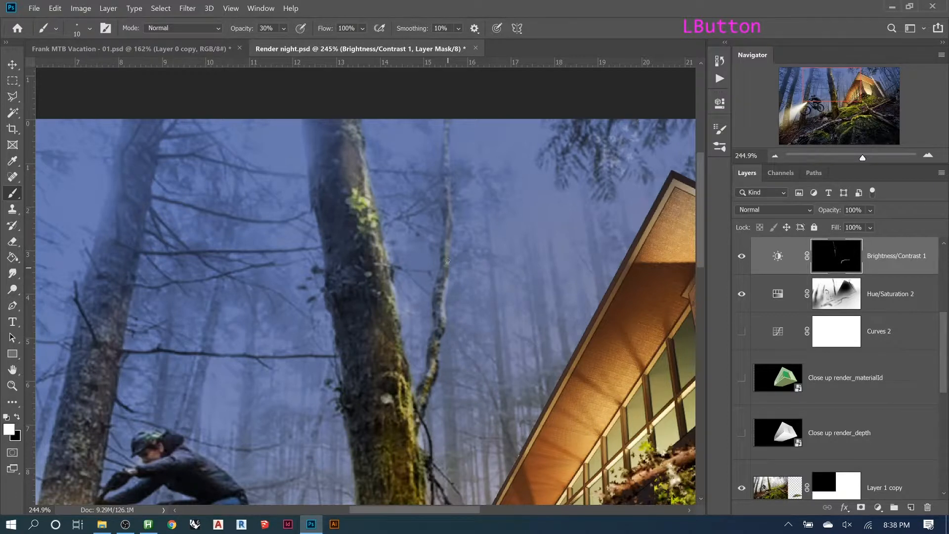
{"action": "left_click_drag", "start_coordinate": [450, 235], "coordinate": [464, 228]}
- Paint faint white highlights at 30% opacity along the biker's leg and back on the Brightness/Contrast 1 mask
{"action": "left_click_drag", "start_coordinate": [234, 289], "coordinate": [472, 129]}
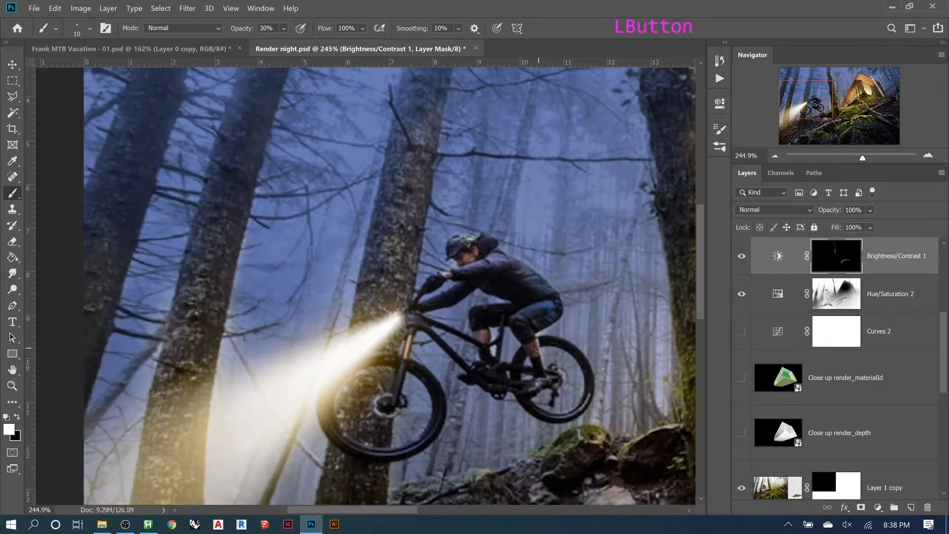
{"action": "left_click", "coordinate": [537, 349]}
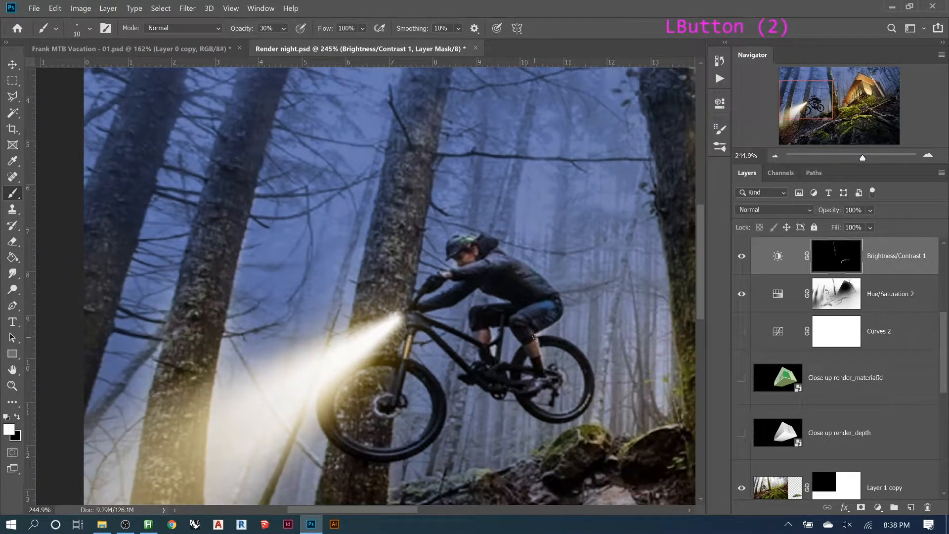
{"action": "mouse_move", "coordinate": [557, 311]}
{"action": "left_mouse_down"}
{"action": "mouse_move", "coordinate": [524, 269]}
{"action": "mouse_move", "coordinate": [543, 280]}
{"action": "mouse_move", "coordinate": [514, 263]}
{"action": "left_mouse_up"}
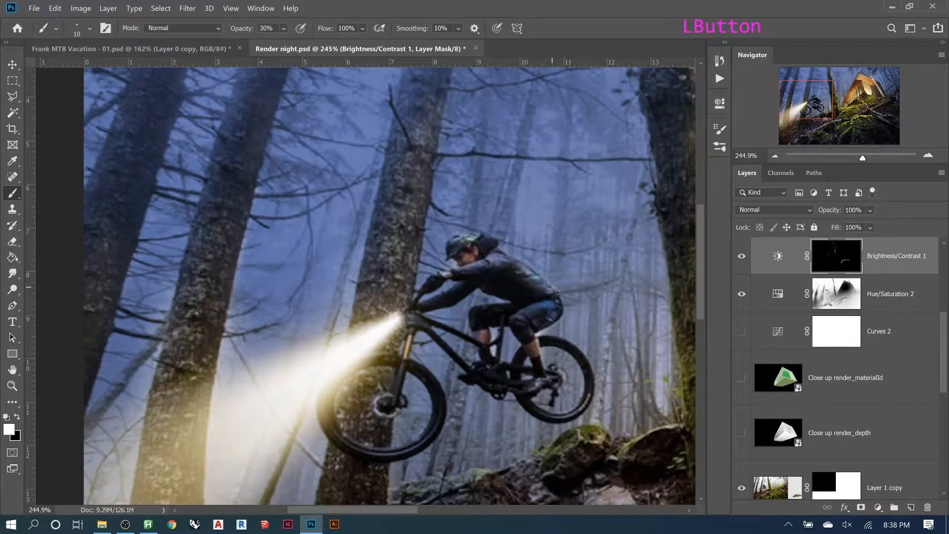
{"action": "key", "text": "ctrl+z"}
{"action": "left_click", "coordinate": [545, 284]}
- Highlight the edges of the tree trunks around the biker on the Brightness/Contrast 1 mask, enlarging the white brush to 25 px
{"action": "mouse_move", "coordinate": [416, 268]}
{"action": "left_mouse_down"}
{"action": "mouse_move", "coordinate": [415, 247]}
{"action": "mouse_move", "coordinate": [403, 300]}
{"action": "mouse_move", "coordinate": [429, 193]}
{"action": "left_mouse_up"}
{"action": "key", "text": "bracketright"}
{"action": "key", "text": "bracketright"}
{"action": "key", "text": "bracketright"}
{"action": "left_click_drag", "start_coordinate": [416, 228], "coordinate": [427, 157]}
{"action": "left_click_drag", "start_coordinate": [426, 157], "coordinate": [420, 197]}
{"action": "mouse_move", "coordinate": [402, 264]}
{"action": "left_mouse_down"}
{"action": "mouse_move", "coordinate": [416, 205]}
{"action": "mouse_move", "coordinate": [270, 388]}
{"action": "left_mouse_up"}
{"action": "mouse_move", "coordinate": [296, 236]}
{"action": "left_mouse_down"}
{"action": "mouse_move", "coordinate": [299, 299]}
{"action": "mouse_move", "coordinate": [305, 259]}
{"action": "mouse_move", "coordinate": [331, 271]}
{"action": "left_mouse_up"}
- Paint white highlights at 30% opacity on the small mossy foreground rock and the large boulder's mossy ridges
{"action": "key", "text": "Page_Up"}
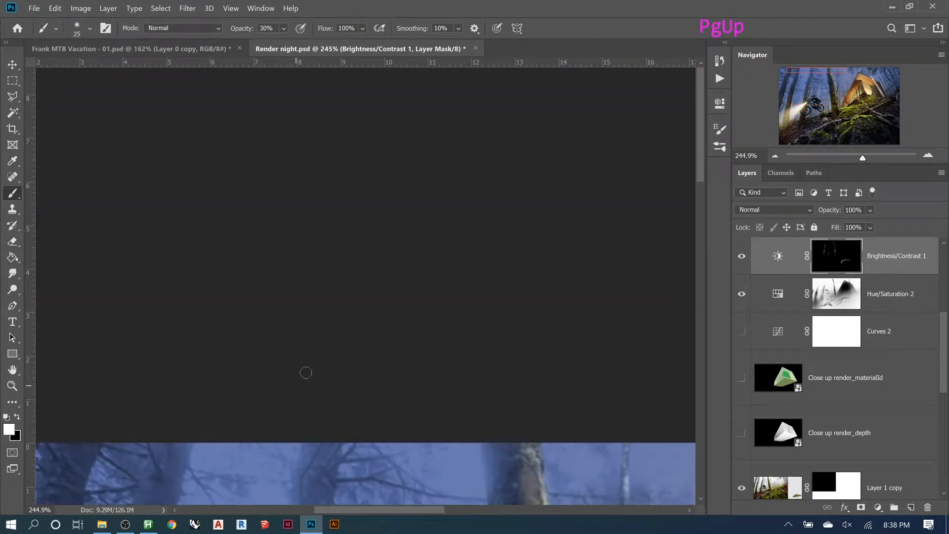
{"action": "scroll", "coordinate": [409, 228], "scroll_direction": "down", "scroll_amount": 3, "text": "alt"}
{"action": "scroll", "coordinate": [409, 228], "scroll_direction": "down", "scroll_amount": 3, "text": "alt"}
{"action": "left_click_drag", "start_coordinate": [391, 309], "coordinate": [386, 74]}
{"action": "mouse_move", "coordinate": [394, 378]}
{"action": "left_mouse_down"}
{"action": "mouse_move", "coordinate": [403, 253]}
{"action": "mouse_move", "coordinate": [359, 259]}
{"action": "left_mouse_up"}
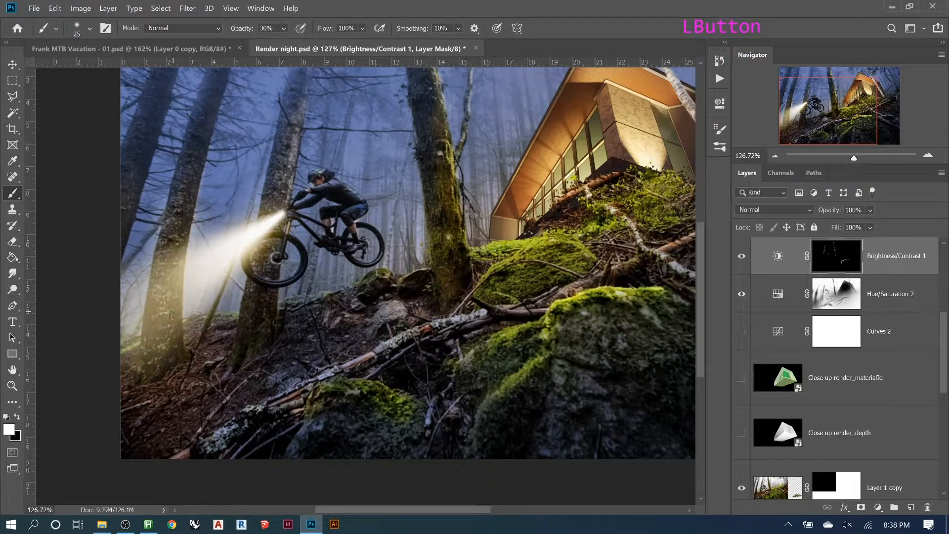
{"action": "left_click_drag", "start_coordinate": [391, 391], "coordinate": [330, 384]}
{"action": "left_click_drag", "start_coordinate": [540, 323], "coordinate": [492, 341]}
{"action": "left_click_drag", "start_coordinate": [532, 366], "coordinate": [510, 390]}
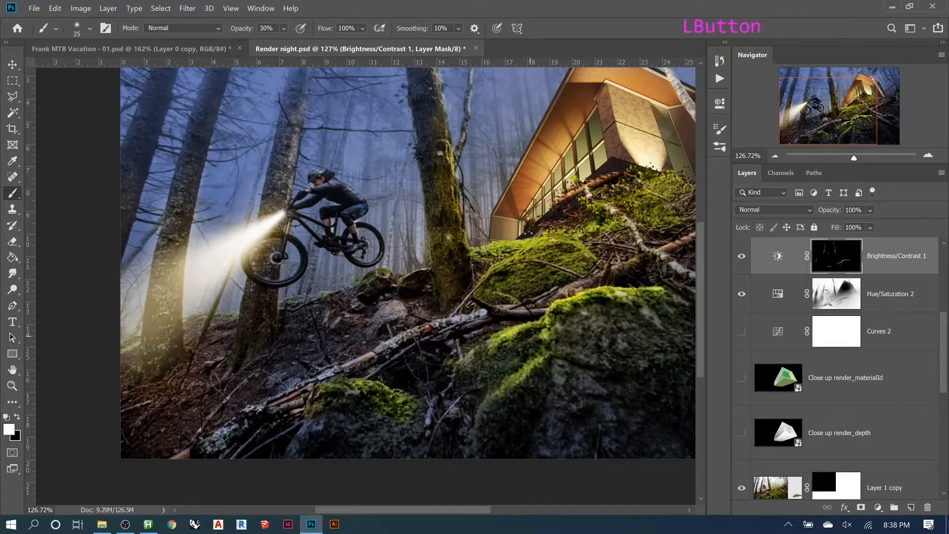
- Paint white highlights on the top of the mossy mound and along the fallen branches below the house
{"action": "left_click_drag", "start_coordinate": [516, 243], "coordinate": [570, 247]}
{"action": "left_click_drag", "start_coordinate": [562, 246], "coordinate": [567, 246]}
{"action": "left_click_drag", "start_coordinate": [558, 248], "coordinate": [415, 278]}
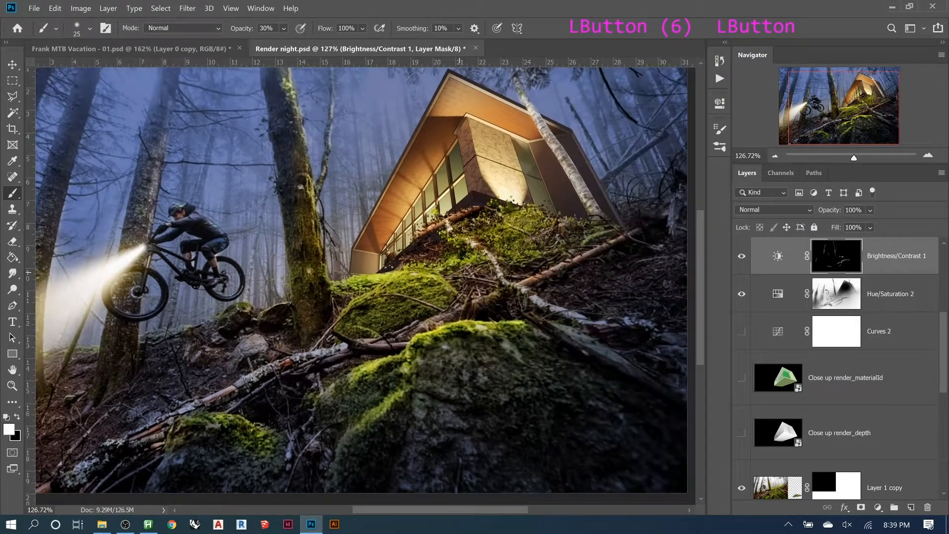
{"action": "mouse_move", "coordinate": [484, 249]}
{"action": "left_mouse_down"}
{"action": "mouse_move", "coordinate": [504, 270]}
{"action": "mouse_move", "coordinate": [457, 304]}
{"action": "left_mouse_up"}
{"action": "left_click_drag", "start_coordinate": [527, 277], "coordinate": [573, 262]}
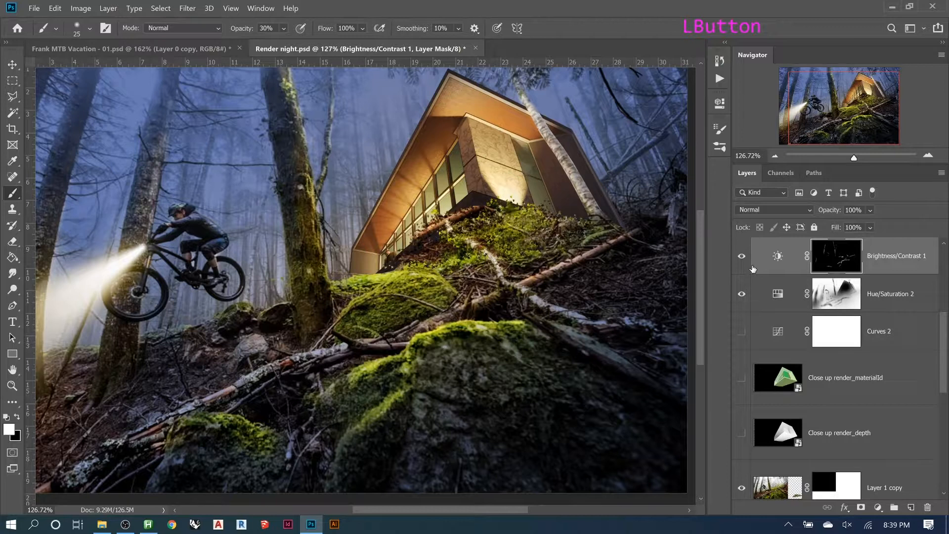
- Compare the whole image with and without the Brightness/Contrast 1 adjustment
{"action": "key", "text": "ctrl+0"}
{"action": "left_click", "coordinate": [741, 259]}
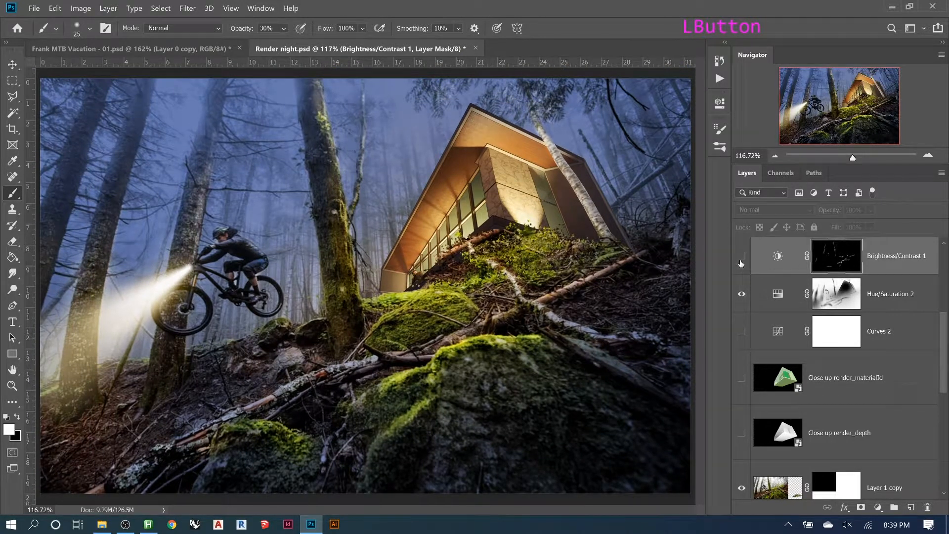
{"action": "left_click", "coordinate": [740, 260]}
{"action": "left_click", "coordinate": [741, 261]}
{"action": "left_click", "coordinate": [741, 261]}
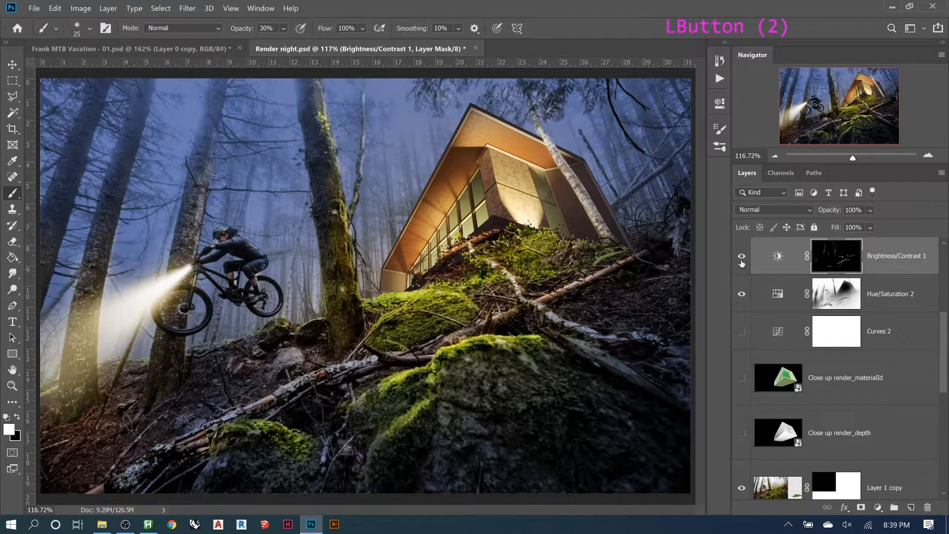
- Move the person cut-out layer together with its clipped Hue/Saturation 3 adjustment to directly below Curves 2
{"action": "scroll", "coordinate": [749, 366], "scroll_direction": "down", "scroll_amount": 7}
{"action": "scroll", "coordinate": [756, 360], "scroll_direction": "up", "scroll_amount": 8}
{"action": "scroll", "coordinate": [762, 350], "scroll_direction": "up", "scroll_amount": 6}
{"action": "scroll", "coordinate": [761, 350], "scroll_direction": "up", "scroll_amount": 2}
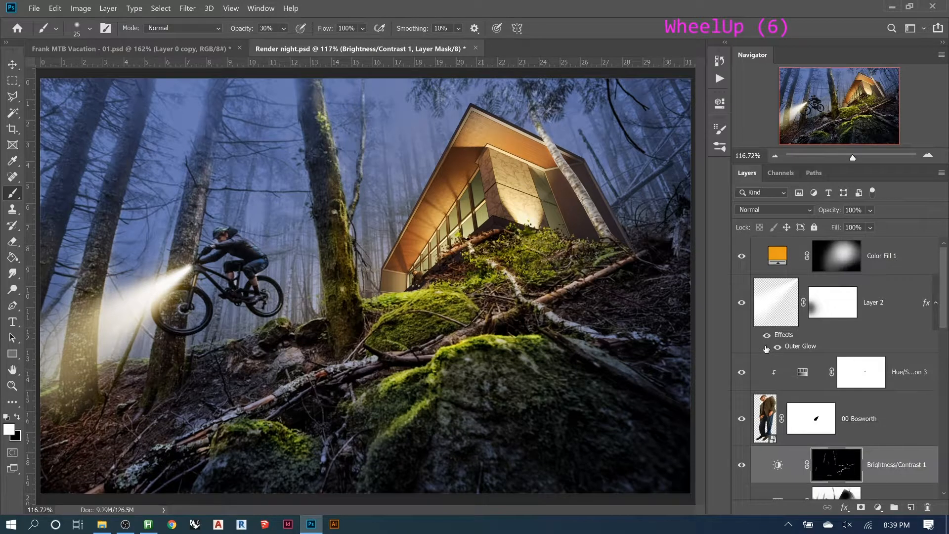
{"action": "scroll", "coordinate": [780, 357], "scroll_direction": "down", "scroll_amount": 2}
{"action": "scroll", "coordinate": [790, 371], "scroll_direction": "up", "scroll_amount": 16}
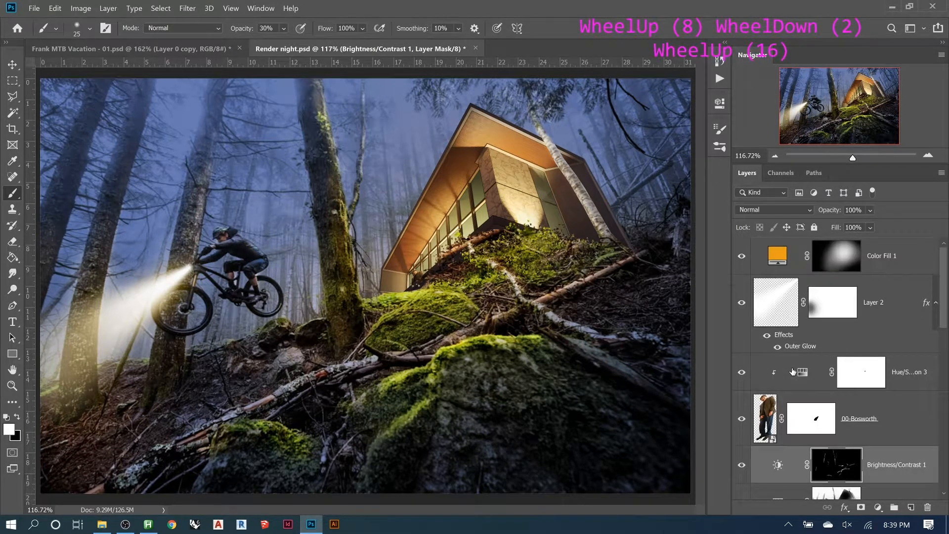
{"action": "scroll", "coordinate": [813, 363], "scroll_direction": "down", "scroll_amount": 5}
{"action": "scroll", "coordinate": [818, 358], "scroll_direction": "up", "scroll_amount": 2}
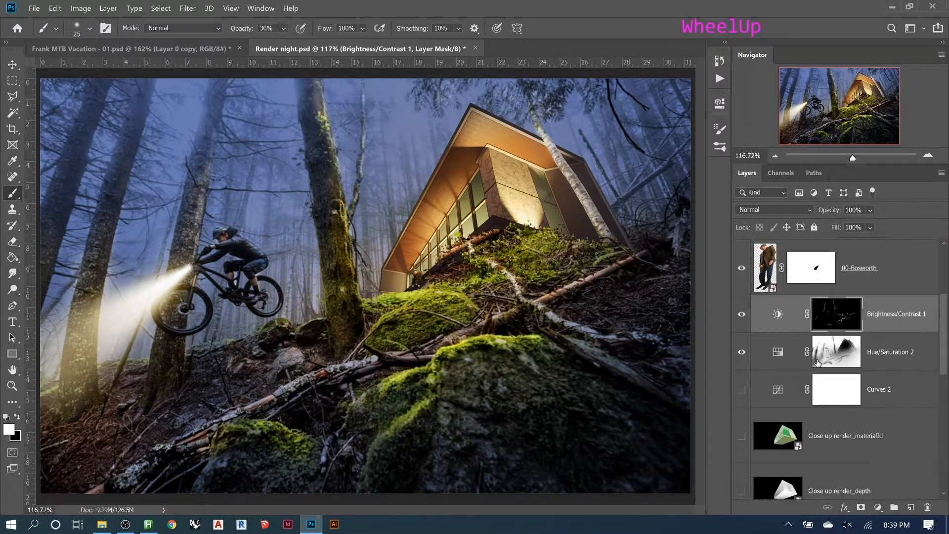
{"action": "left_click", "coordinate": [904, 307]}
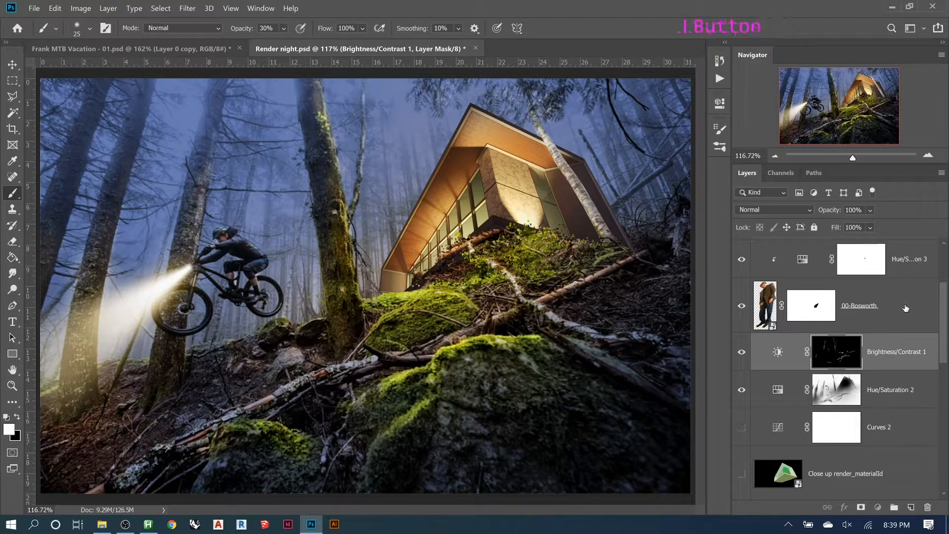
{"action": "left_click", "coordinate": [910, 257], "text": "shift"}
{"action": "left_click_drag", "start_coordinate": [895, 309], "coordinate": [839, 404]}
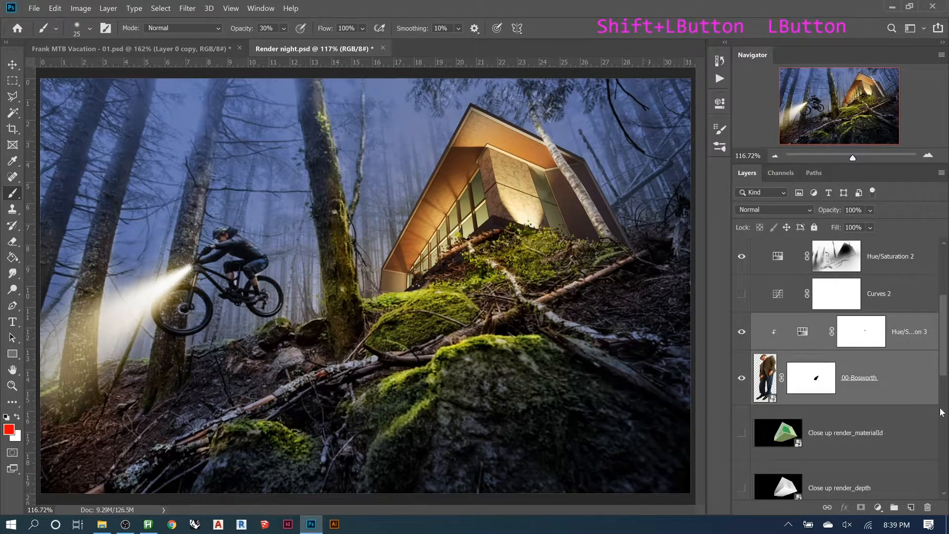
- Compare the image with the Hue/Saturation 2 layer mask disabled and enabled
{"action": "left_click", "coordinate": [834, 295]}
{"action": "left_click", "coordinate": [832, 261], "text": "shift"}
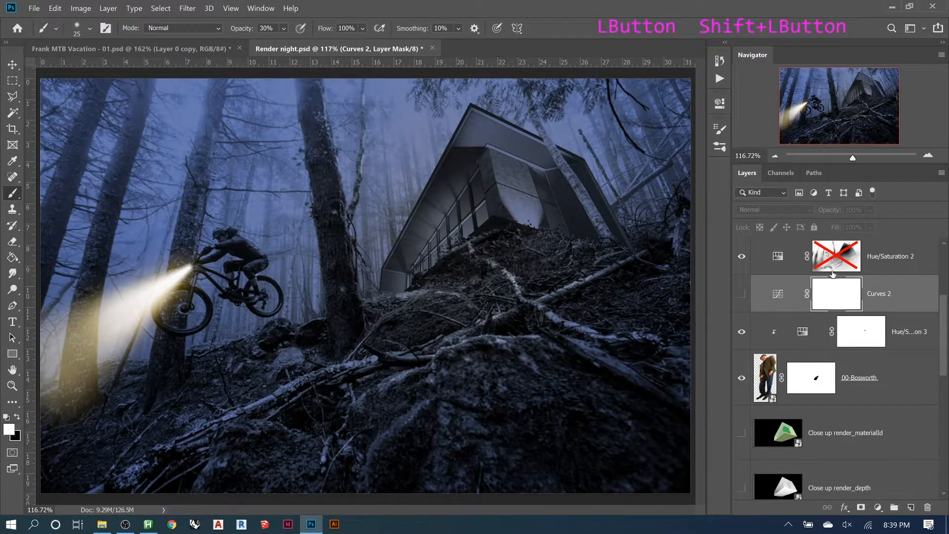
{"action": "left_click", "coordinate": [832, 264], "text": "shift"}
{"action": "left_click", "coordinate": [832, 264], "text": "shift"}
{"action": "left_click", "coordinate": [832, 264], "text": "shift"}
{"action": "left_click", "coordinate": [832, 265], "text": "shift"}
{"action": "left_click", "coordinate": [832, 264], "text": "shift"}
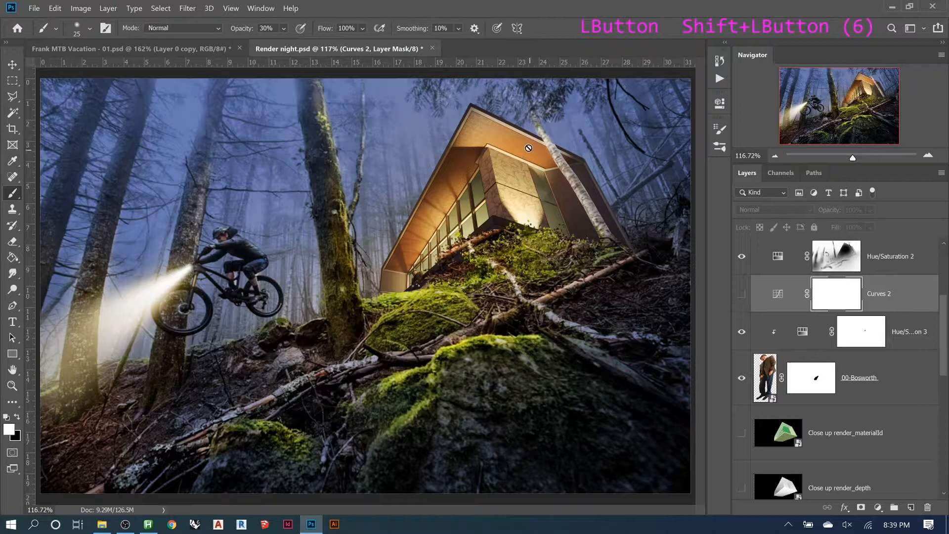
- Save the night render document
{"action": "key", "text": "ctrl+d"}
{"action": "key", "text": "ctrl+0"}
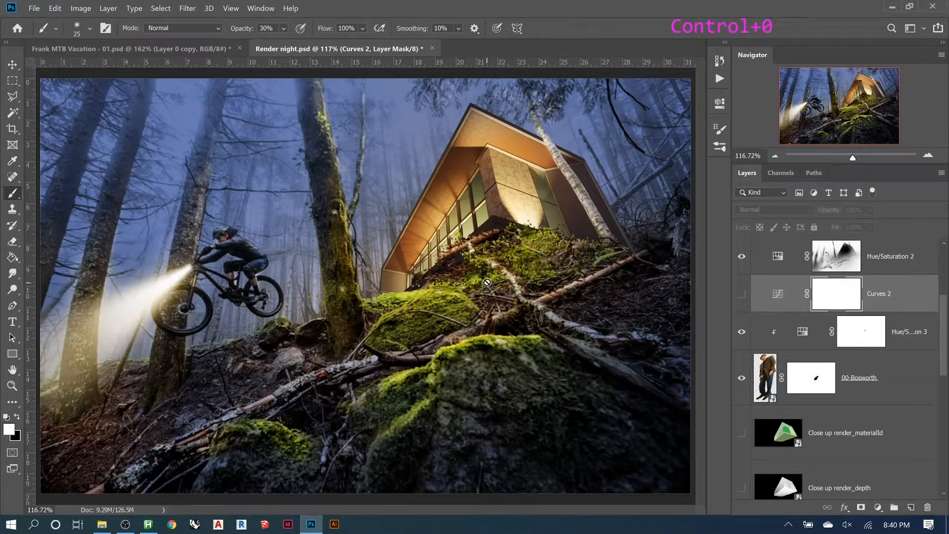
{"action": "key", "text": "ctrl+s"}
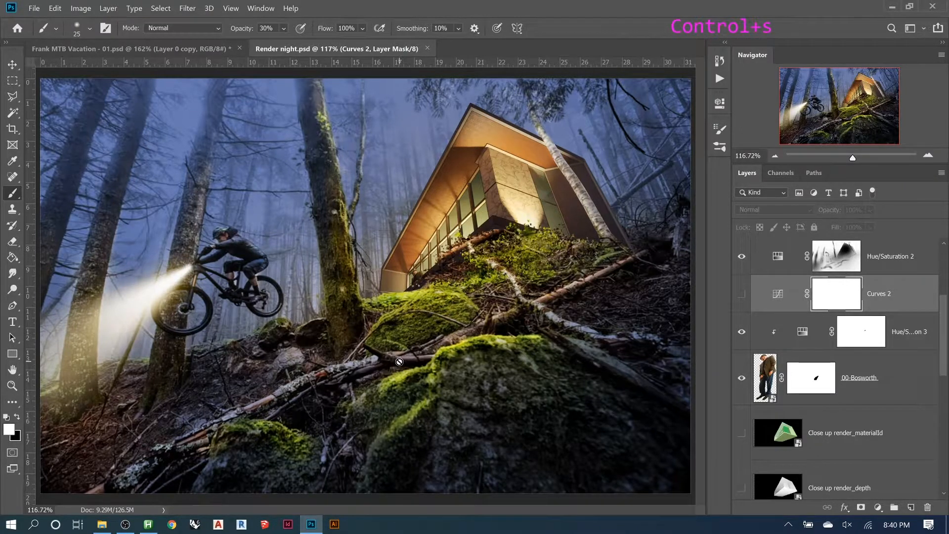
{"action": "key", "text": "l"}
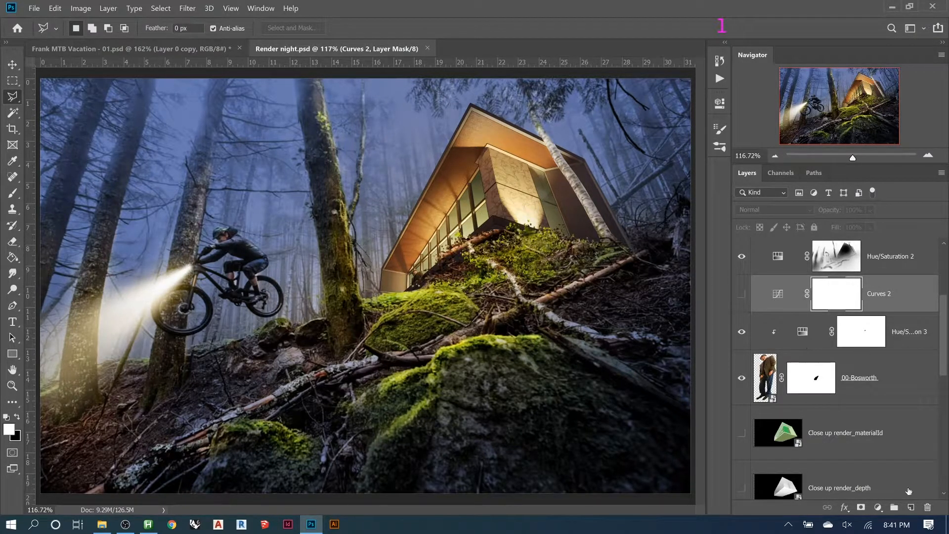
{"action": "left_click", "coordinate": [911, 508]}
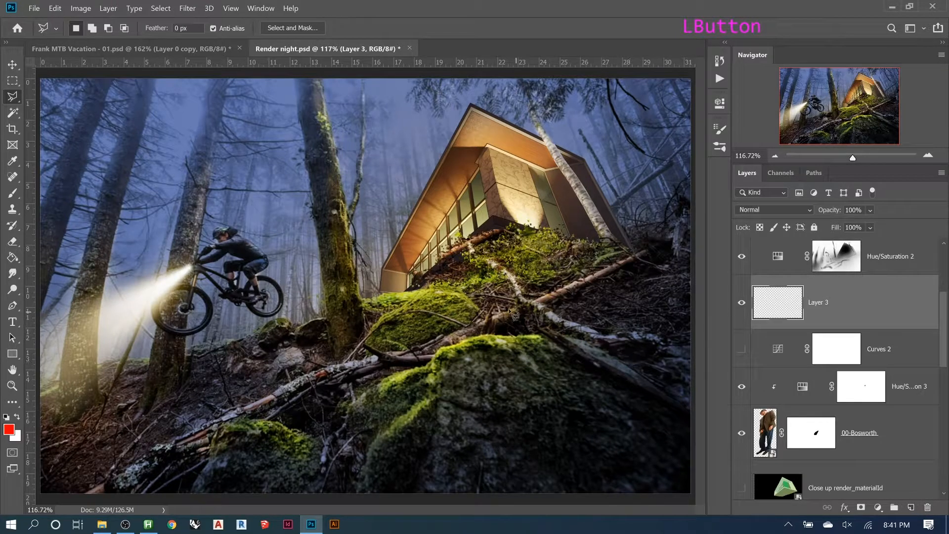
{"action": "left_click", "coordinate": [585, 278]}
{"action": "left_click", "coordinate": [454, 277]}
{"action": "left_click", "coordinate": [429, 271]}
{"action": "left_click", "coordinate": [414, 265]}
{"action": "left_click", "coordinate": [401, 260]}
{"action": "left_click", "coordinate": [365, 246]}
{"action": "left_click", "coordinate": [346, 241]}
{"action": "left_click", "coordinate": [324, 237]}
{"action": "left_click", "coordinate": [299, 234]}
{"action": "left_click", "coordinate": [273, 238]}
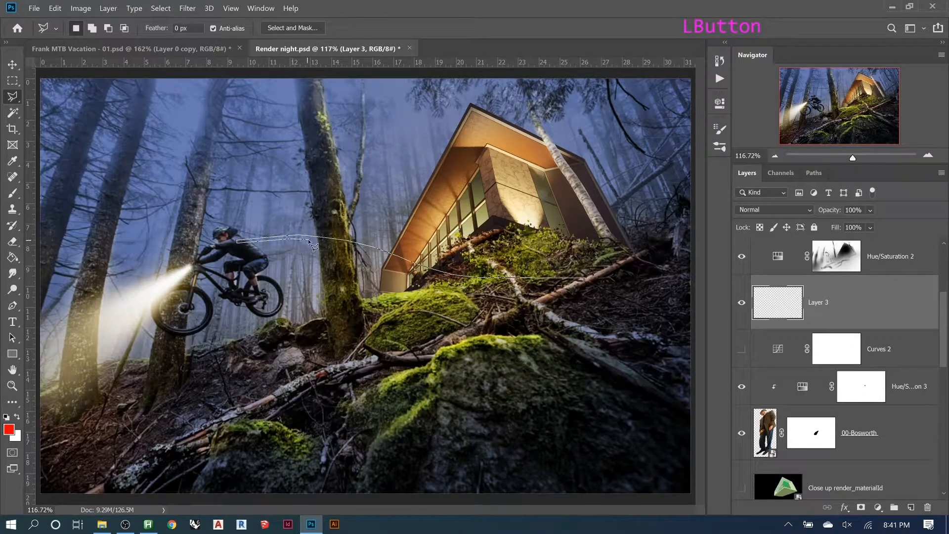
{"action": "key", "text": "Escape"}
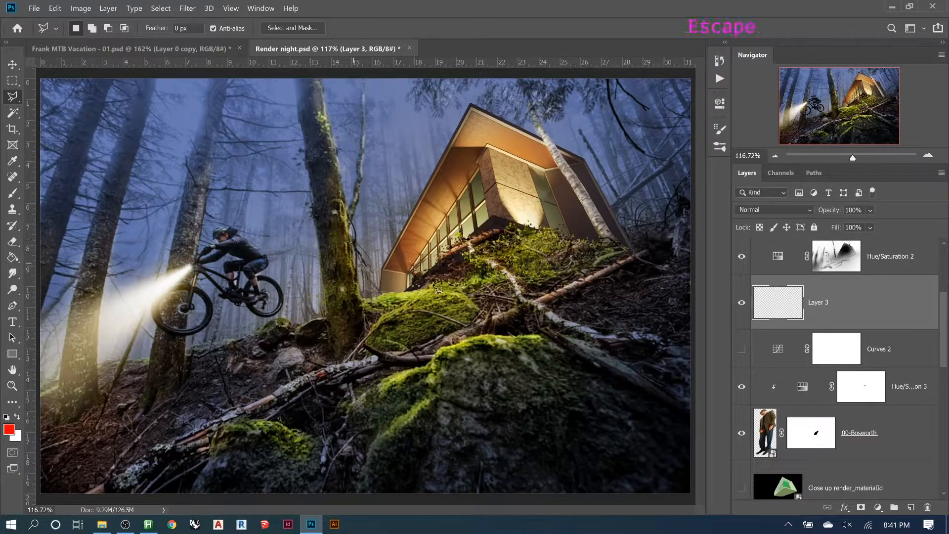
{"action": "key", "text": "Delete"}
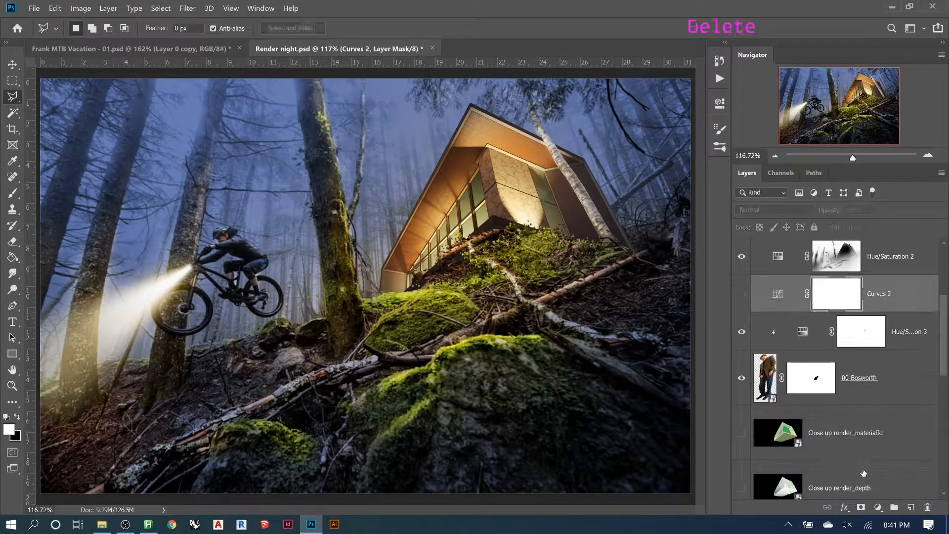
{"action": "left_click", "coordinate": [244, 267]}
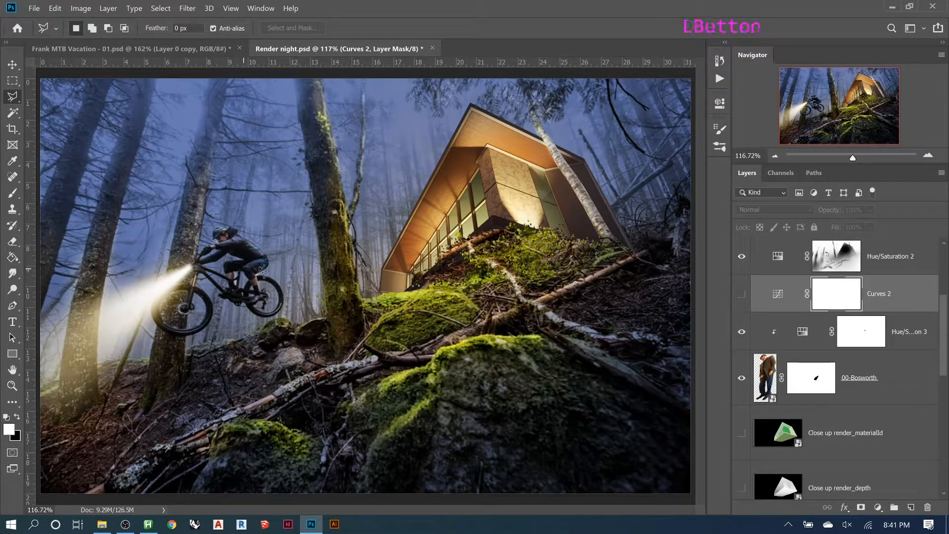
{"action": "left_click", "coordinate": [316, 259]}
{"action": "left_click", "coordinate": [387, 265]}
{"action": "left_click", "coordinate": [420, 275]}
{"action": "left_click", "coordinate": [454, 286]}
{"action": "left_click", "coordinate": [494, 295]}
{"action": "left_click", "coordinate": [524, 298]}
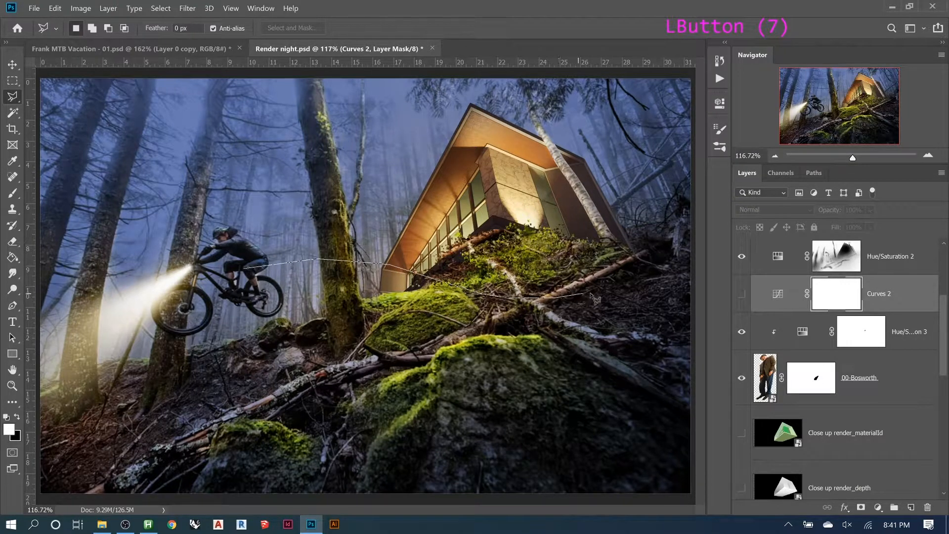
{"action": "left_click", "coordinate": [637, 287]}
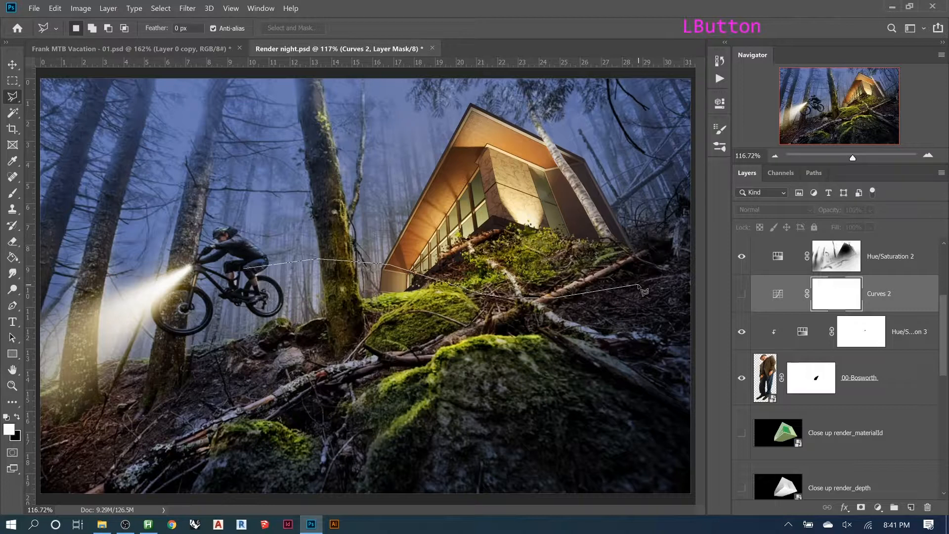
{"action": "key", "text": "Escape"}
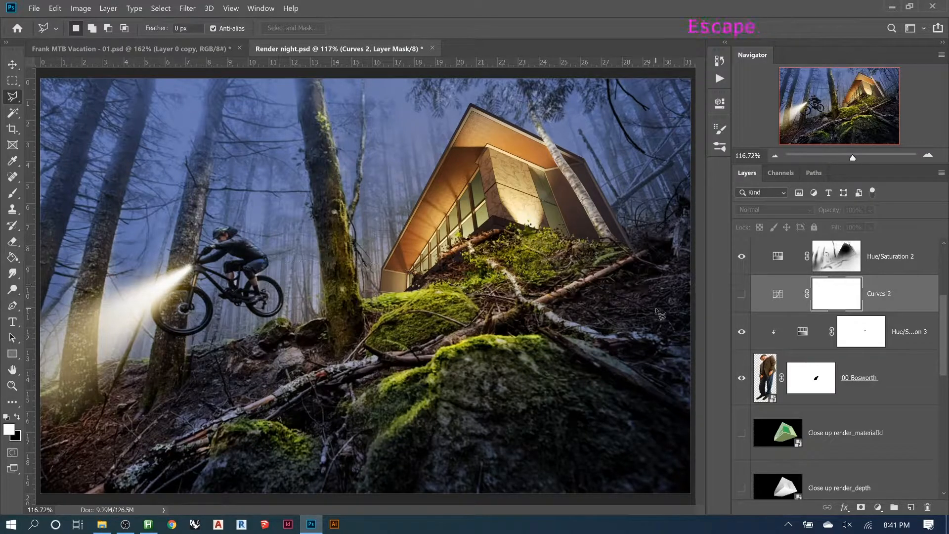
- Add a Solid Color fill layer in near-white fefefe and move it above Hue/Saturation 2
{"action": "left_click", "coordinate": [877, 507]}
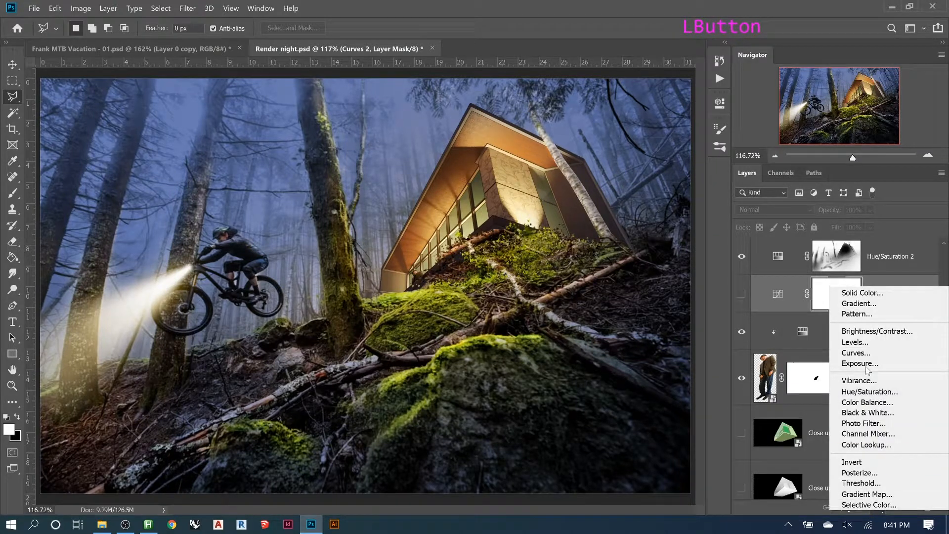
{"action": "left_click", "coordinate": [862, 293]}
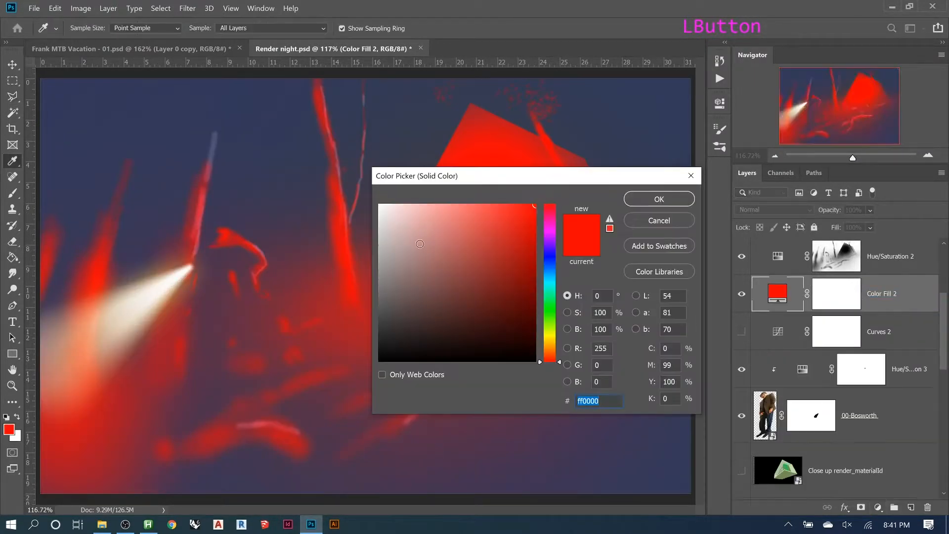
{"action": "left_click_drag", "start_coordinate": [457, 261], "coordinate": [381, 205]}
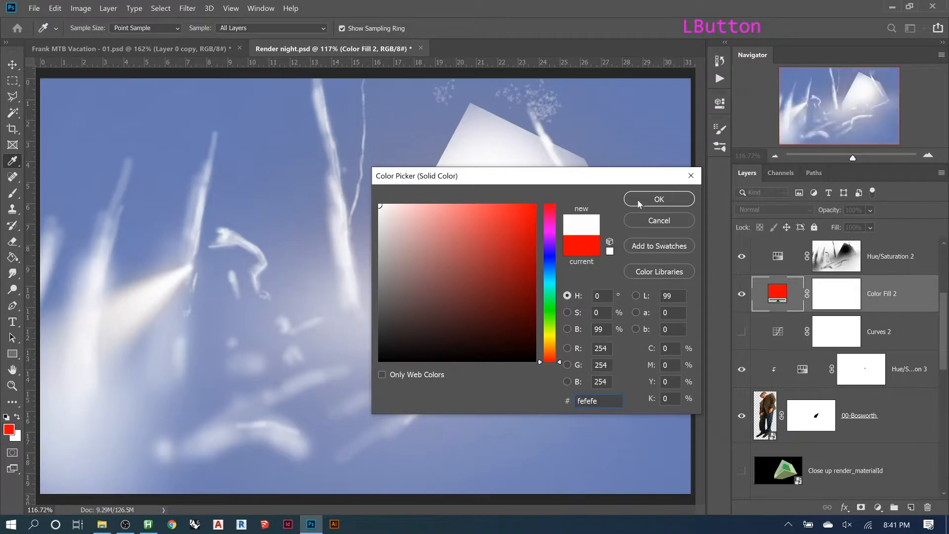
{"action": "left_click", "coordinate": [636, 200]}
{"action": "left_click_drag", "start_coordinate": [881, 292], "coordinate": [876, 249]}
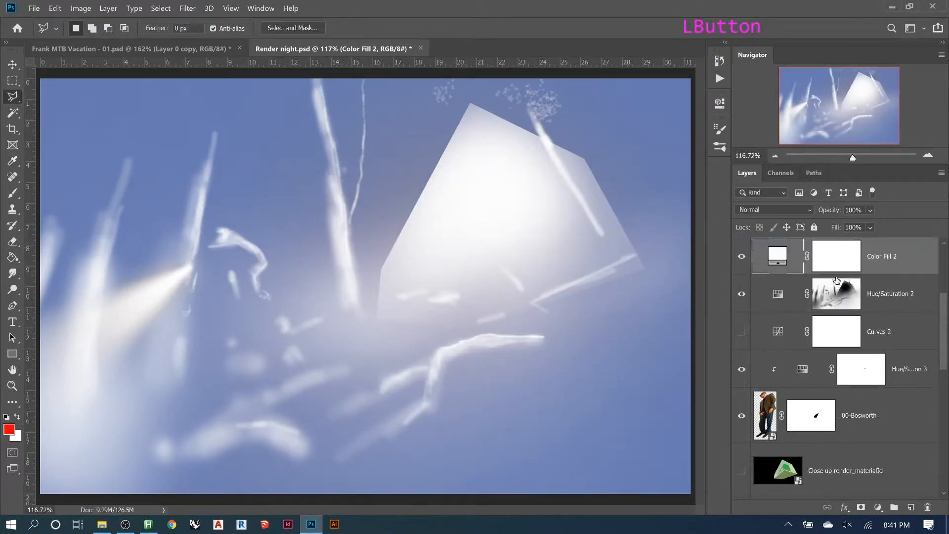
- Invert the near-white fill layer's mask to black and activate the Brush tool for painting on it
{"action": "left_click", "coordinate": [835, 257]}
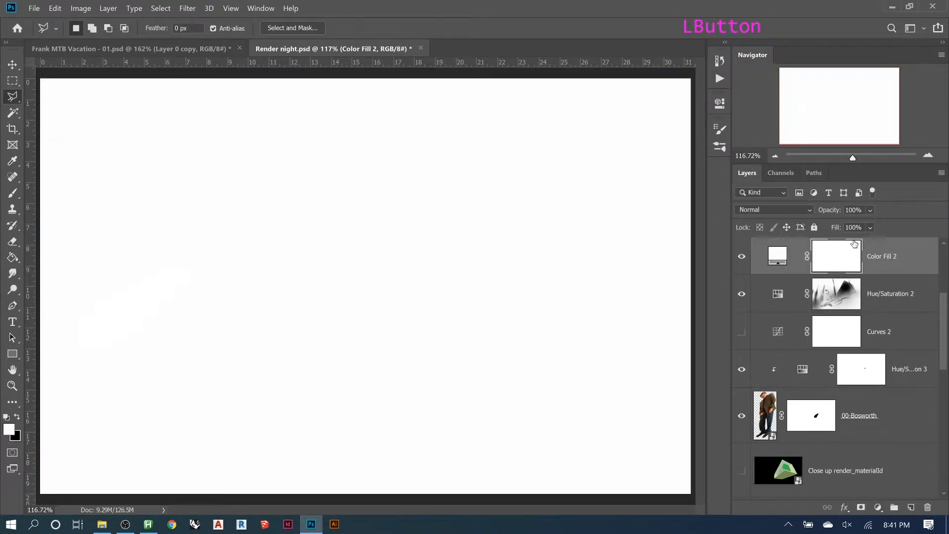
{"action": "key", "text": "ctrl+i"}
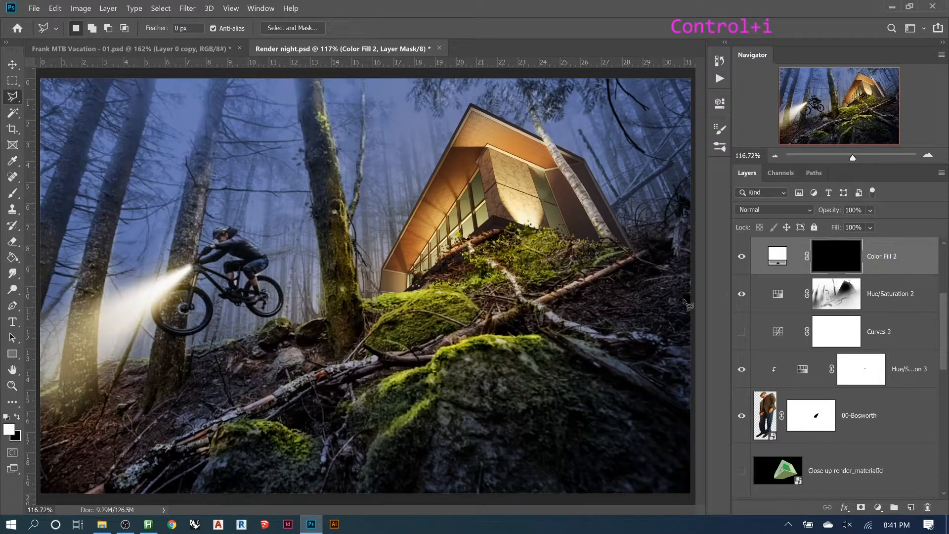
{"action": "key", "text": "b"}
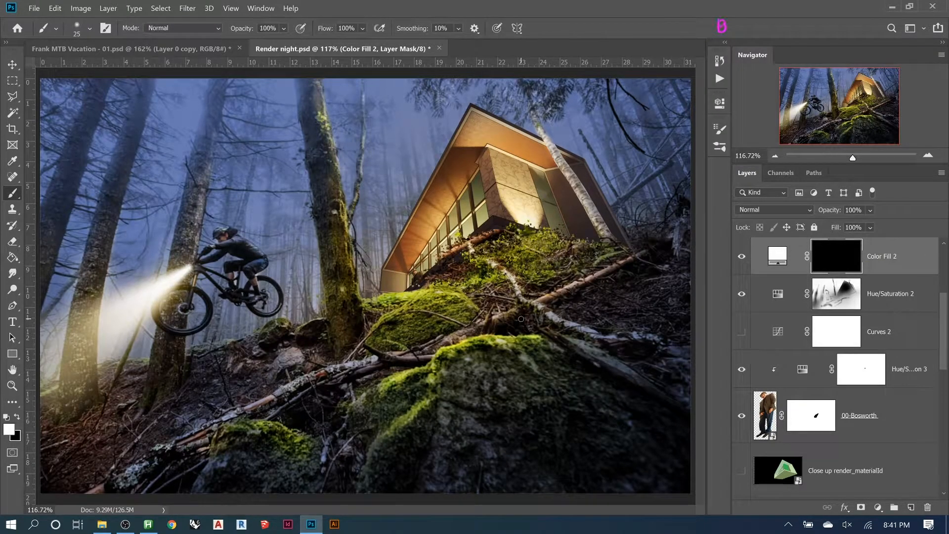
- Paint a thin white light trail on the Color Fill 2 mask with a 9 px brush, from the mossy slope below the house to the biker's back
{"action": "key", "text": "bracketleft"}
{"action": "key", "text": "bracketleft"}
{"action": "key", "text": "bracketleft"}
{"action": "key", "text": "bracketleft"}
{"action": "left_click", "coordinate": [610, 267]}
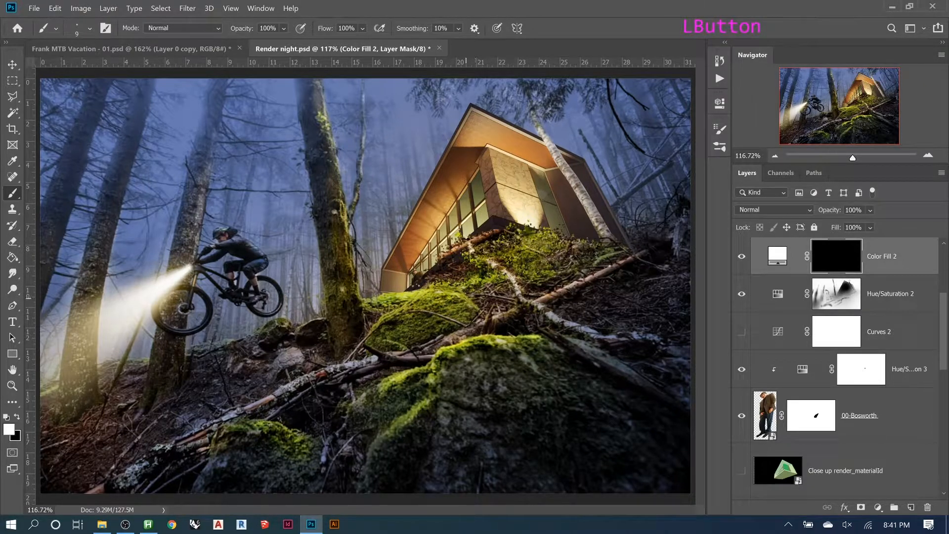
{"action": "left_click", "coordinate": [521, 282], "text": "shift"}
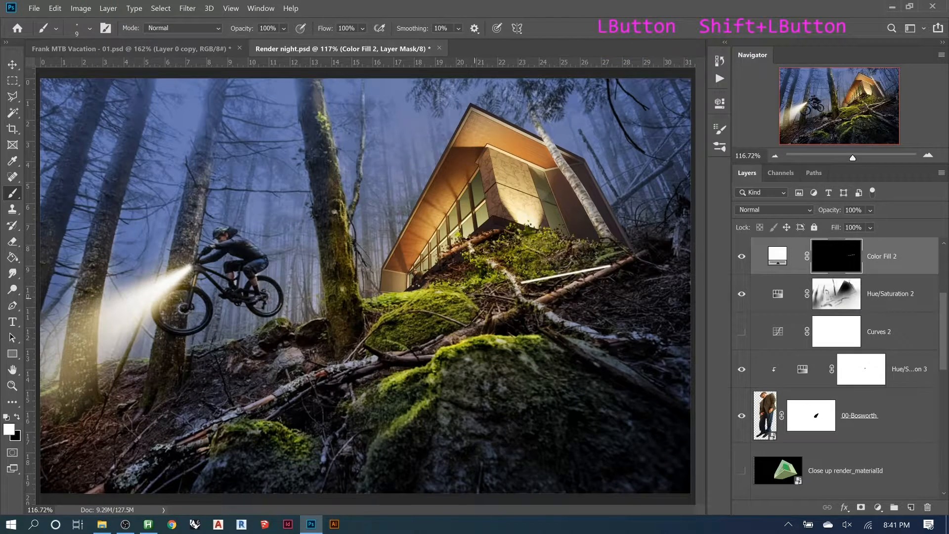
{"action": "left_click", "coordinate": [463, 293], "text": "shift"}
{"action": "left_click", "coordinate": [426, 290], "text": "shift"}
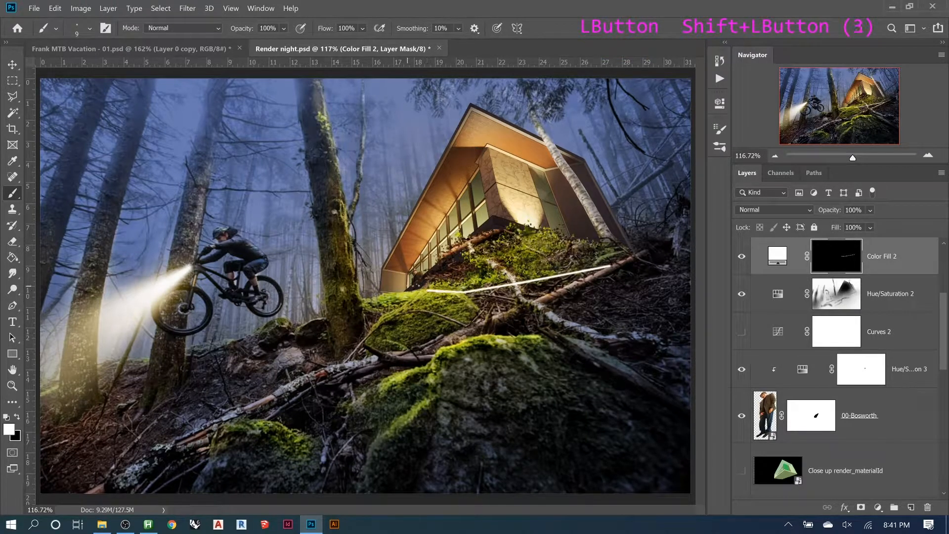
{"action": "left_click", "coordinate": [383, 275], "text": "shift"}
{"action": "left_click", "coordinate": [358, 263], "text": "shift"}
{"action": "left_click", "coordinate": [322, 251], "text": "shift"}
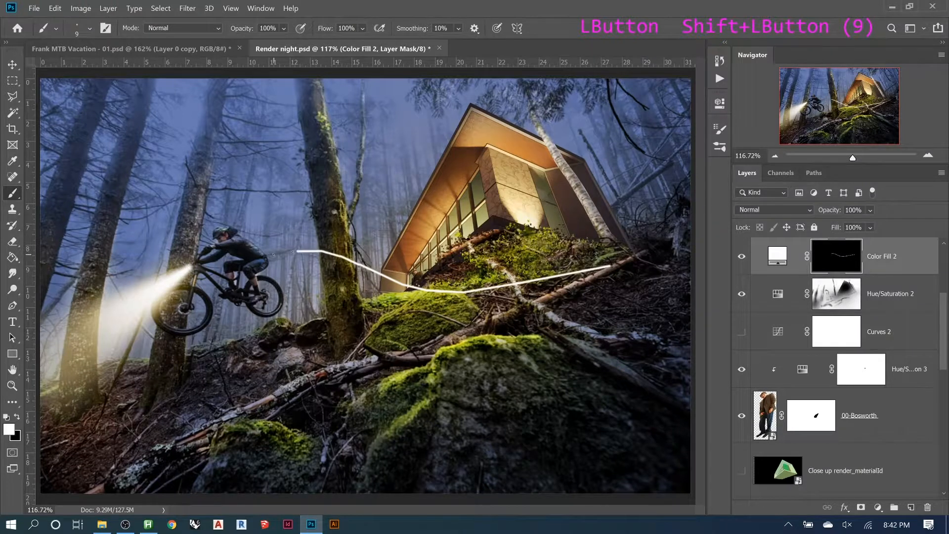
{"action": "left_click", "coordinate": [262, 255], "text": "shift"}
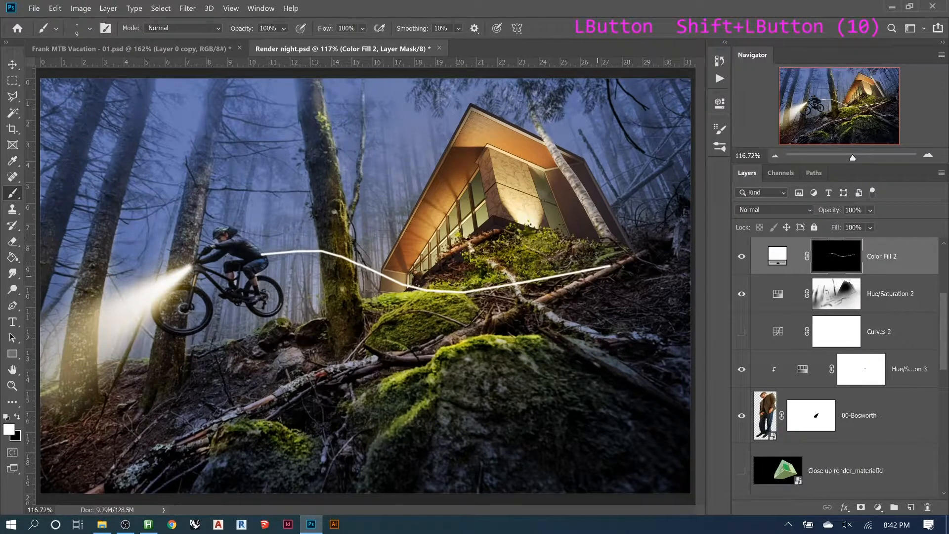
- Add an Outer Glow effect to the Color Fill 2 layer and set its glow color to pure red ff0000
{"action": "left_click", "coordinate": [835, 260]}
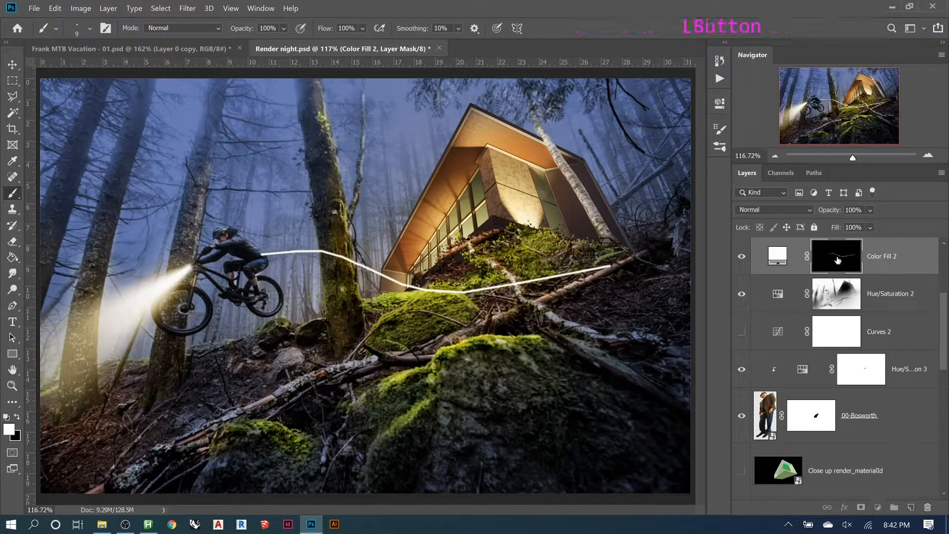
{"action": "left_click", "coordinate": [846, 507]}
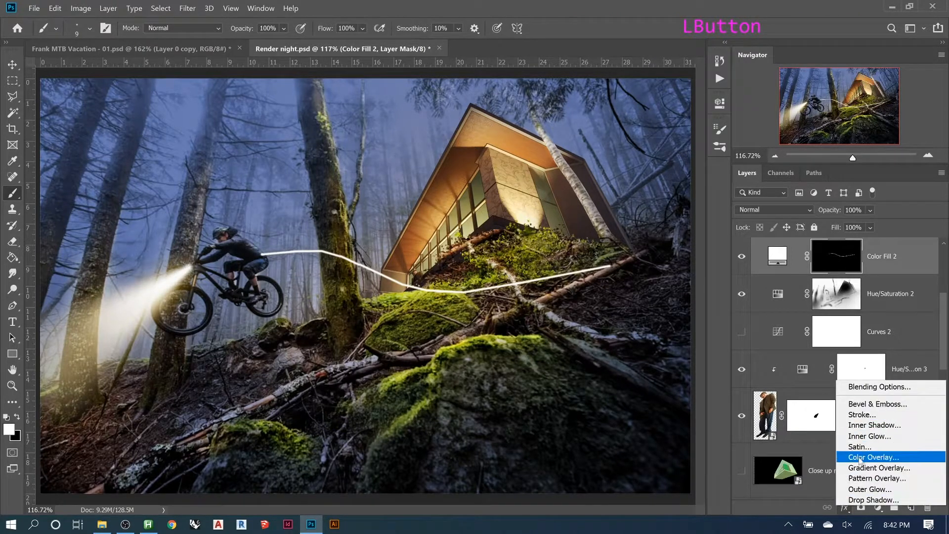
{"action": "left_click", "coordinate": [857, 488]}
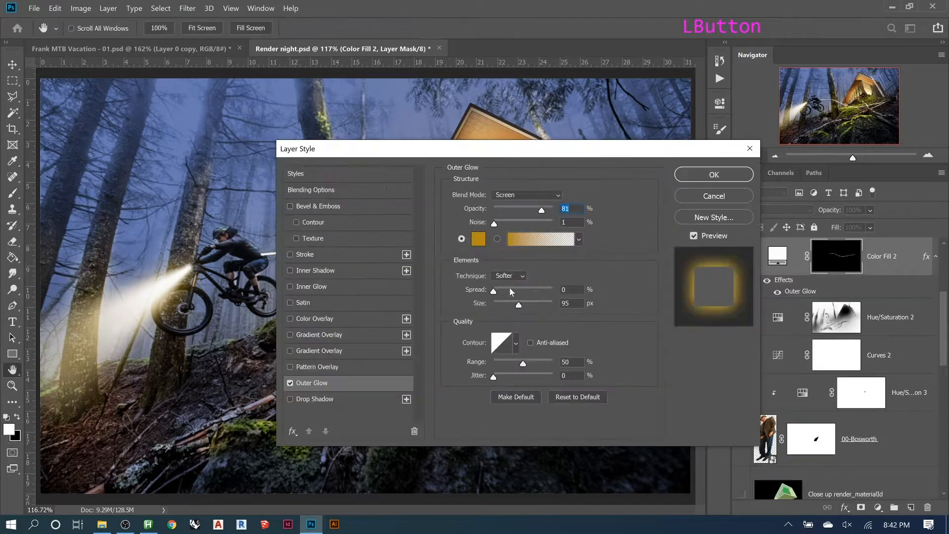
{"action": "left_click_drag", "start_coordinate": [497, 148], "coordinate": [717, 140]}
{"action": "left_click", "coordinate": [700, 231]}
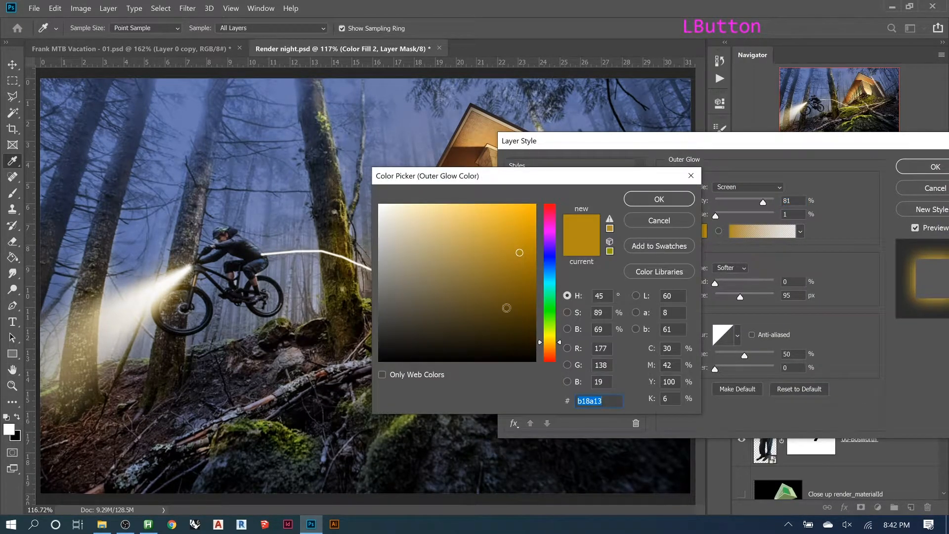
{"action": "left_click", "coordinate": [551, 363]}
{"action": "left_click", "coordinate": [535, 204]}
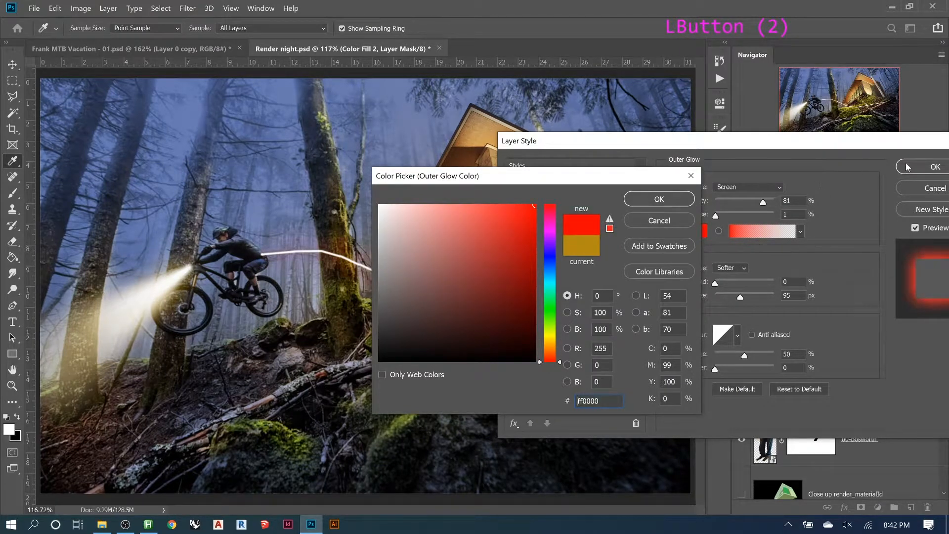
{"action": "left_click", "coordinate": [689, 202]}
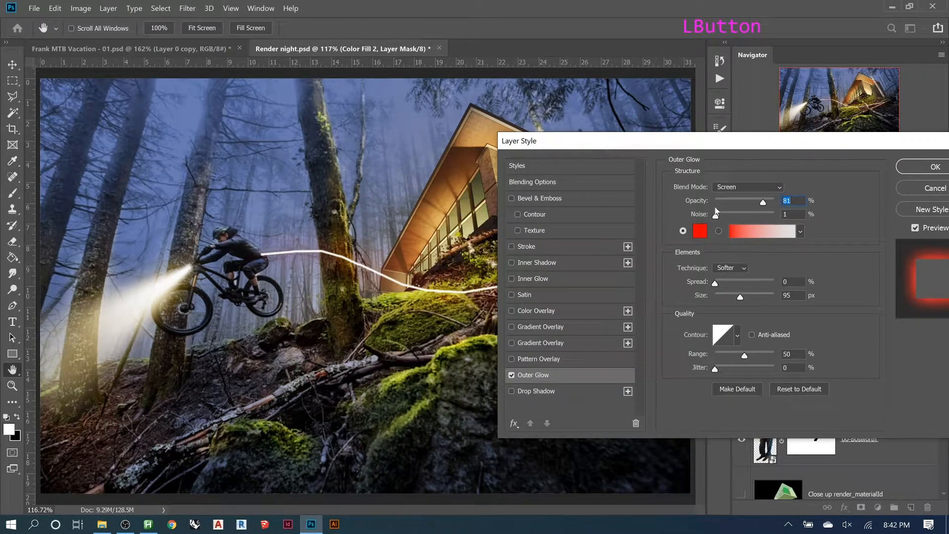
- Set the outer glow to 5% spread, 70 px size and 64% opacity, and apply the layer style
{"action": "left_click_drag", "start_coordinate": [714, 285], "coordinate": [730, 299]}
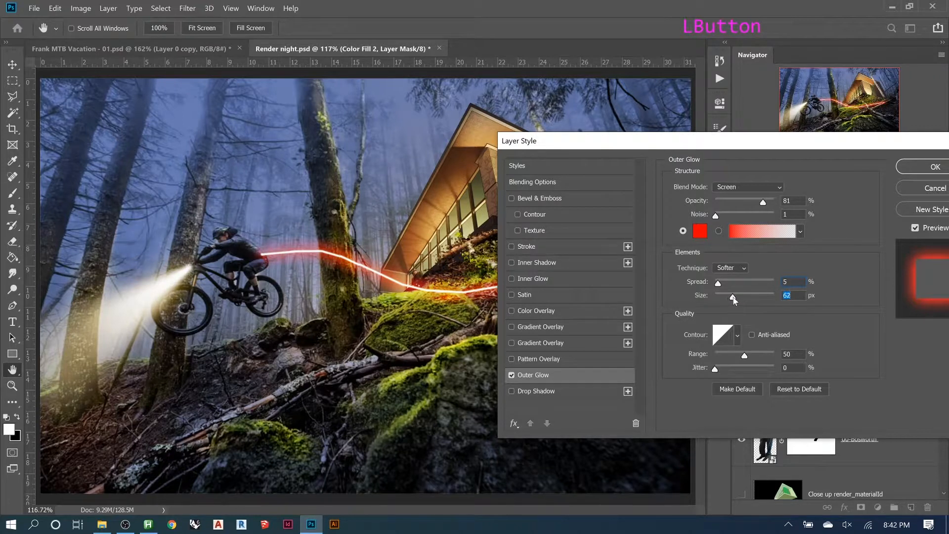
{"action": "mouse_move", "coordinate": [734, 301]}
{"action": "left_mouse_down"}
{"action": "mouse_move", "coordinate": [724, 287]}
{"action": "mouse_move", "coordinate": [734, 287]}
{"action": "mouse_move", "coordinate": [720, 289]}
{"action": "left_mouse_up"}
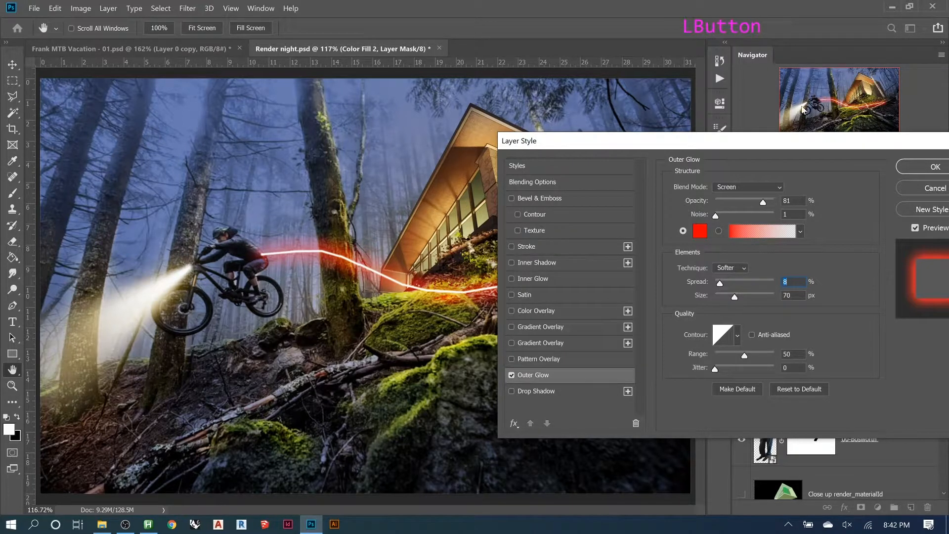
{"action": "left_click_drag", "start_coordinate": [813, 149], "coordinate": [778, 198]}
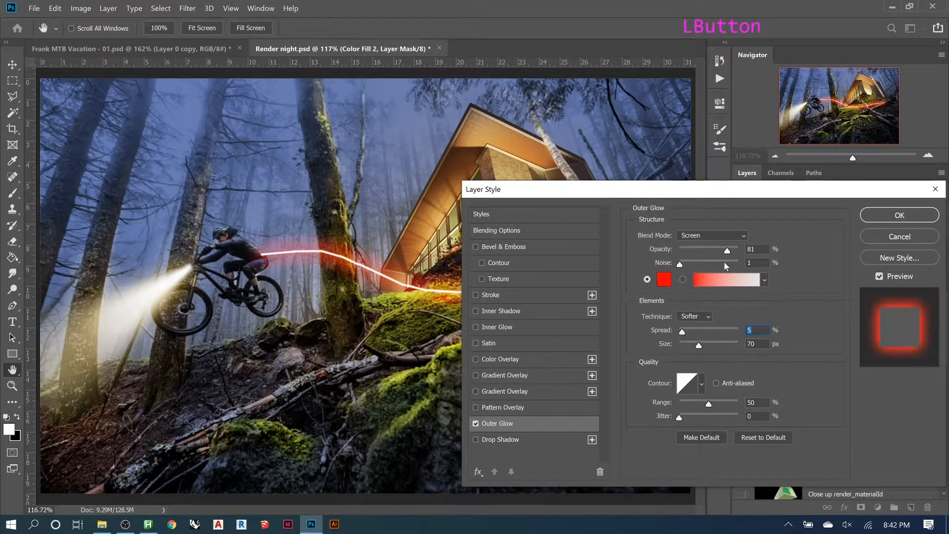
{"action": "left_click_drag", "start_coordinate": [728, 253], "coordinate": [717, 252]}
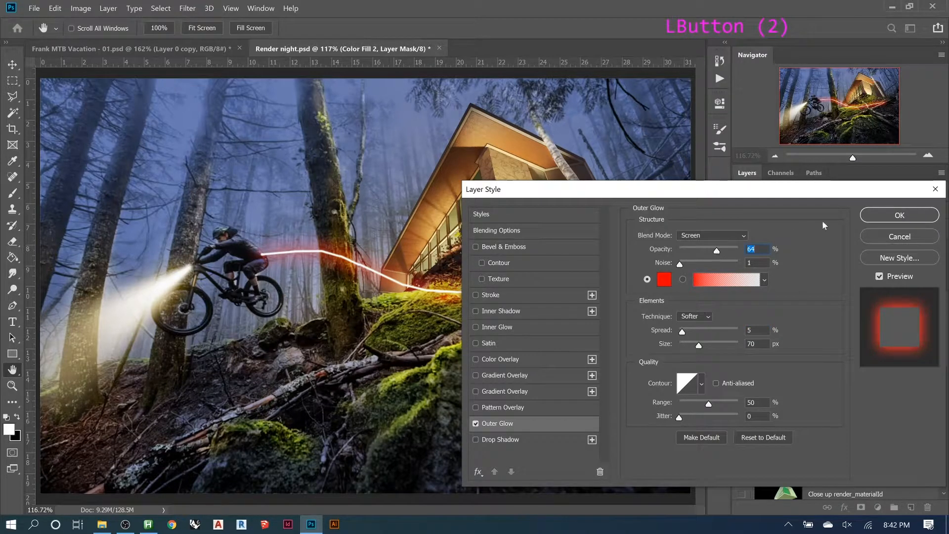
{"action": "left_click", "coordinate": [881, 216]}
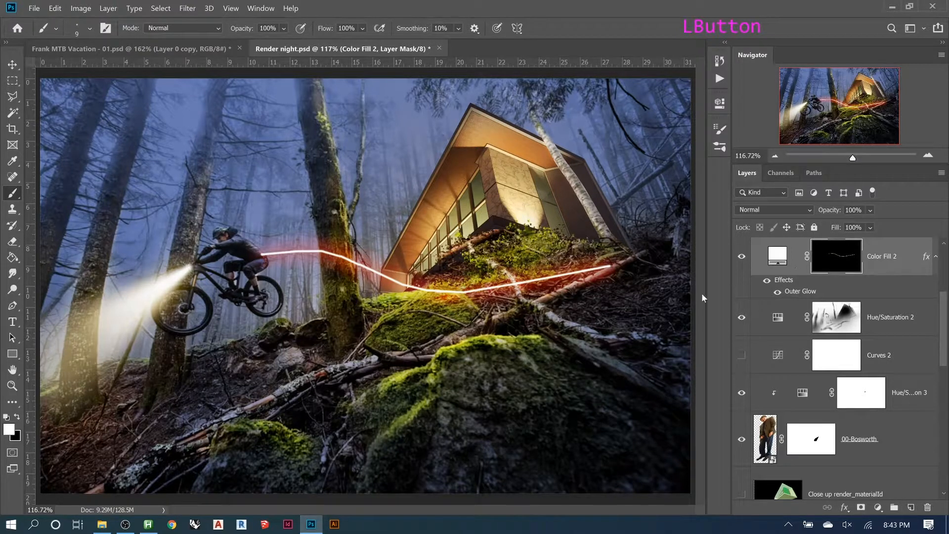
- Fade the light trail on the slope below the house by painting black on the mask with an 1100 px brush at 20% opacity
{"action": "key", "text": "b"}
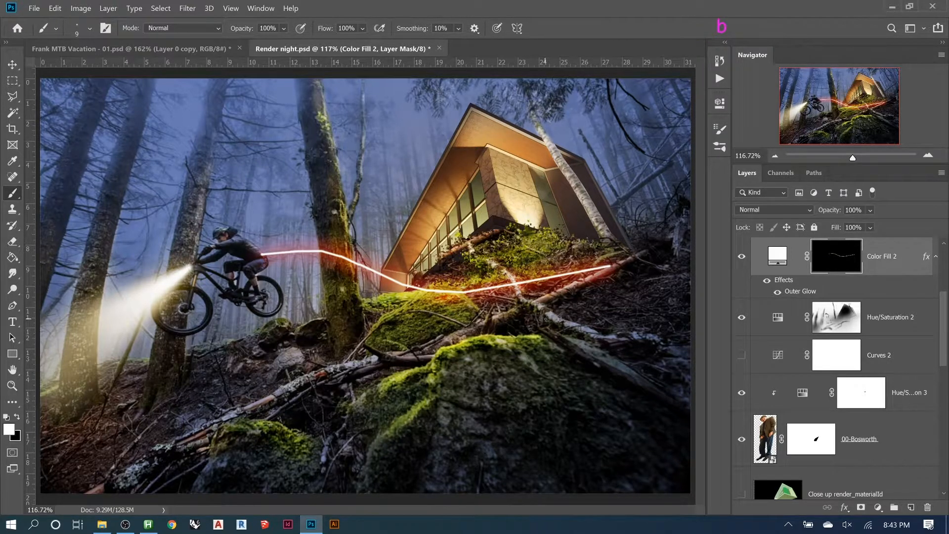
{"action": "key", "text": "bracketright"}
{"action": "key", "text": "bracketright"}
{"action": "key", "text": "bracketright"}
{"action": "key", "text": "bracketright"}
{"action": "key", "text": "bracketright"}
{"action": "key", "text": "bracketright"}
{"action": "key", "text": "bracketright"}
{"action": "key", "text": "bracketright"}
{"action": "key", "text": "bracketright"}
{"action": "key", "text": "bracketright"}
{"action": "key", "text": "bracketright"}
{"action": "key", "text": "bracketright"}
{"action": "key", "text": "bracketright"}
{"action": "key", "text": "bracketright"}
{"action": "key", "text": "bracketright"}
{"action": "key", "text": "bracketright"}
{"action": "key", "text": "bracketright"}
{"action": "key", "text": "bracketright"}
{"action": "key", "text": "bracketright"}
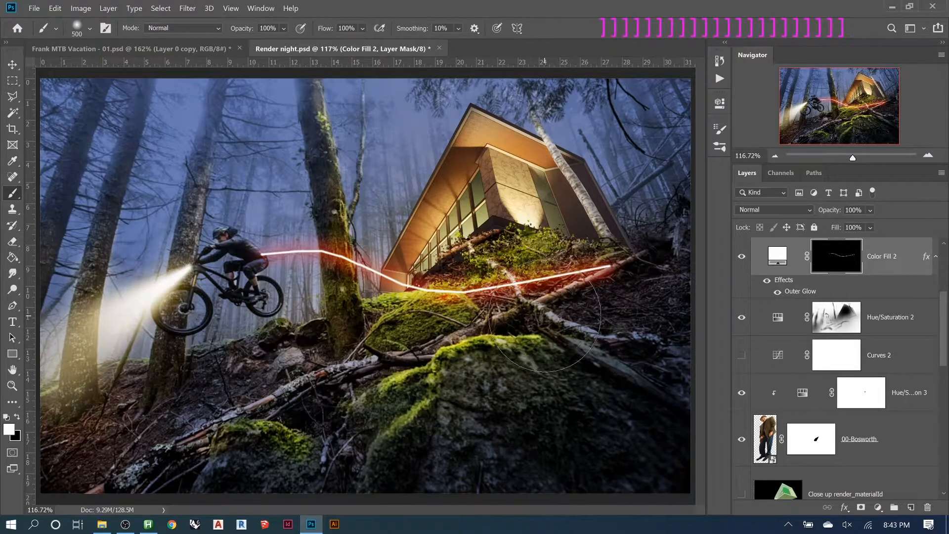
{"action": "key", "text": "bracketright"}
{"action": "key", "text": "x"}
{"action": "key", "text": "2"}
{"action": "key", "text": "bracketright"}
{"action": "key", "text": "bracketright"}
{"action": "key", "text": "bracketright"}
{"action": "left_click", "coordinate": [541, 306]}
{"action": "left_click", "coordinate": [531, 301]}
{"action": "left_click", "coordinate": [523, 296]}
{"action": "left_click", "coordinate": [514, 292]}
{"action": "left_click", "coordinate": [529, 287]}
{"action": "left_click", "coordinate": [568, 274]}
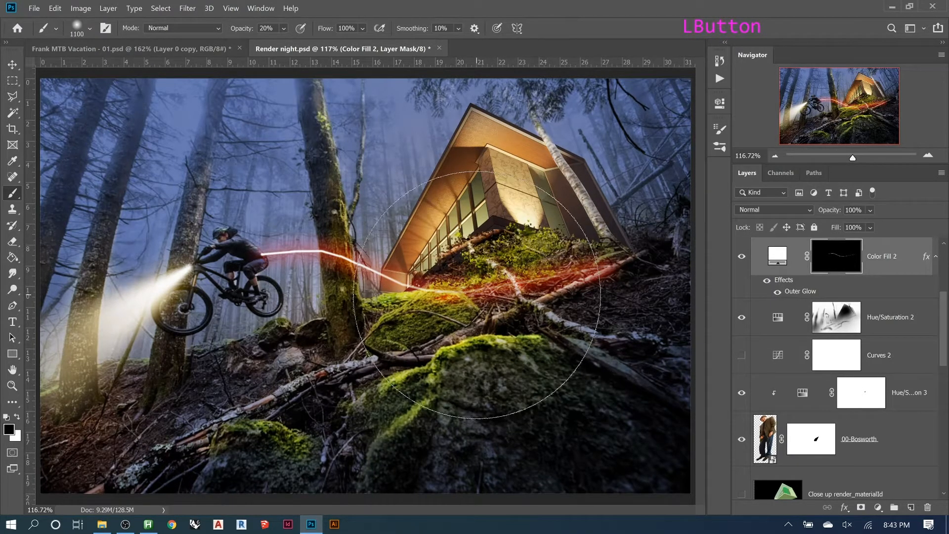
- Lasso the mossy tree trunk crossing the light trail, fill that area of the mask with black, and deselect
{"action": "key", "text": "l"}
{"action": "left_click", "coordinate": [371, 135]}
{"action": "left_click", "coordinate": [346, 210]}
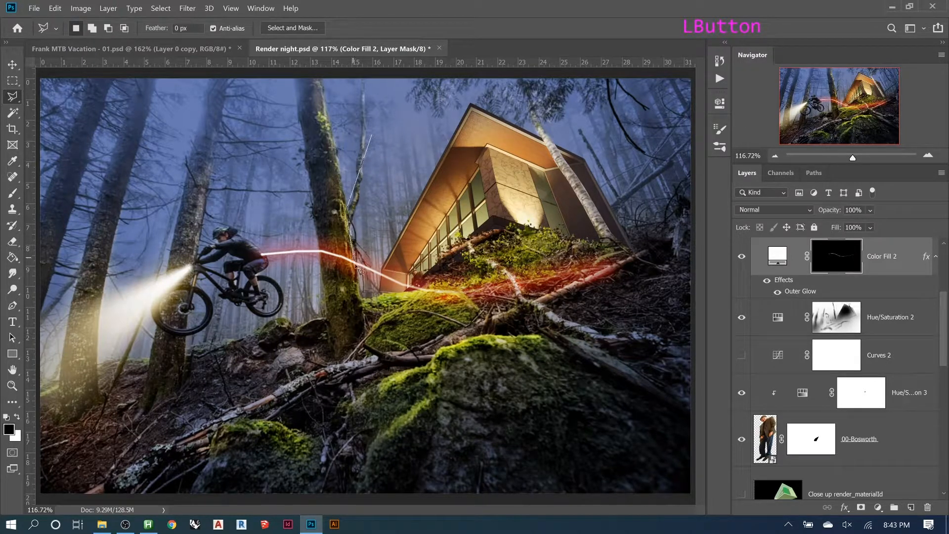
{"action": "left_click", "coordinate": [362, 298]}
{"action": "left_click", "coordinate": [358, 308]}
{"action": "left_click", "coordinate": [348, 308]}
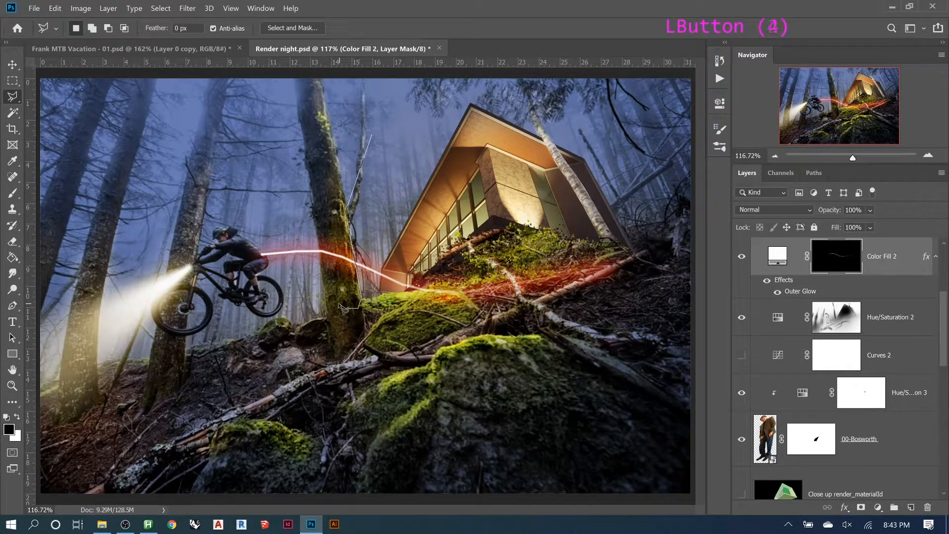
{"action": "left_click", "coordinate": [324, 282]}
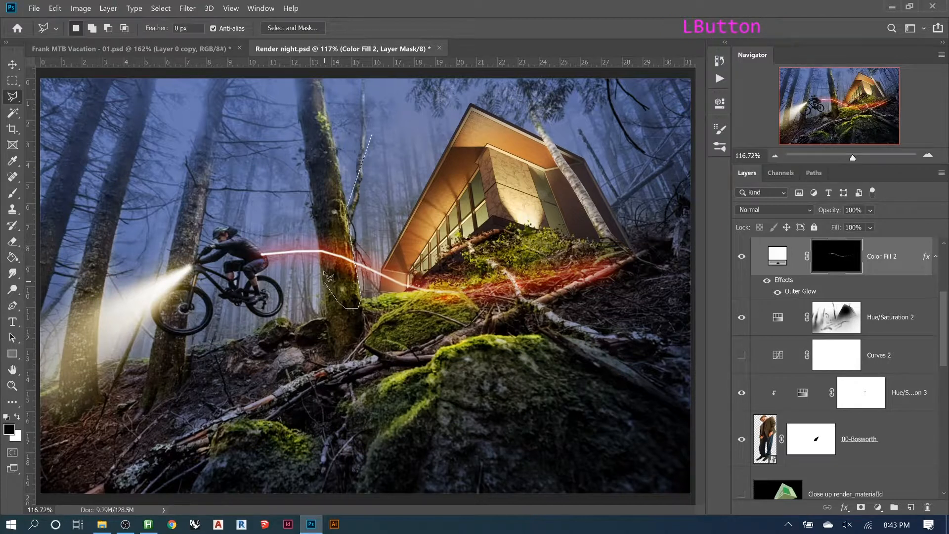
{"action": "left_click", "coordinate": [316, 218]}
{"action": "left_click", "coordinate": [316, 217]}
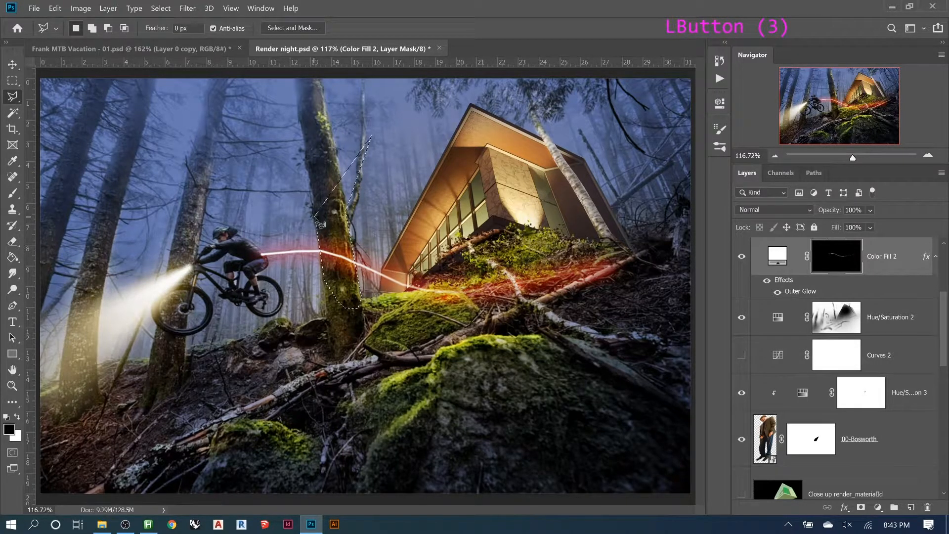
{"action": "key", "text": "alt+Delete"}
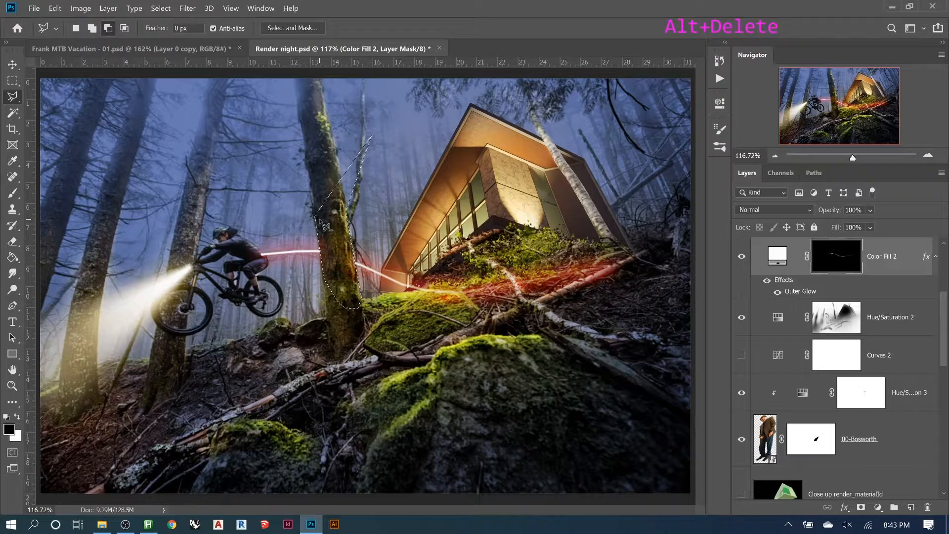
{"action": "key", "text": "ctrl+d"}
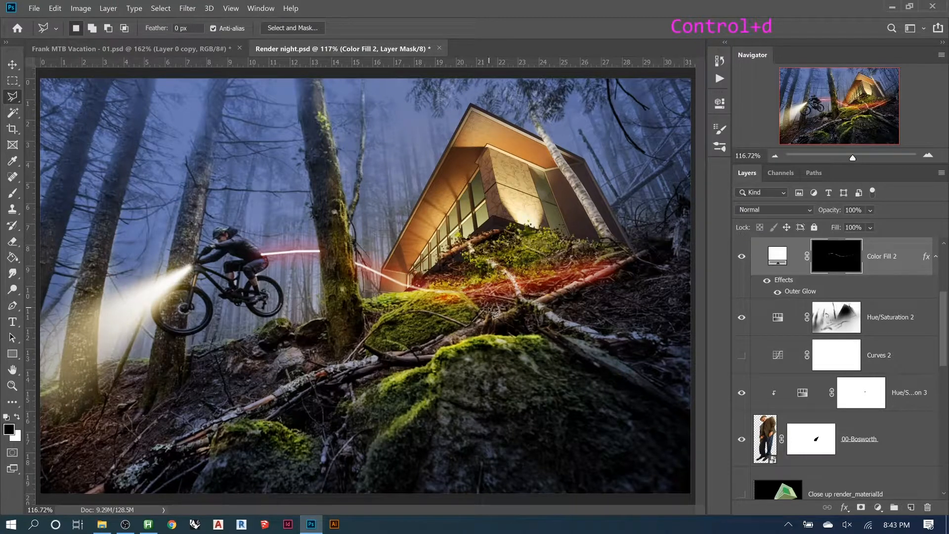
- Soften the rest of the light trail between the house and the biker with black 20% brush dabs, reducing the brush to 400 px
{"action": "key", "text": "b"}
{"action": "left_click", "coordinate": [455, 318]}
{"action": "mouse_move", "coordinate": [395, 279]}
{"action": "left_mouse_down"}
{"action": "mouse_move", "coordinate": [484, 287]}
{"action": "mouse_move", "coordinate": [365, 287]}
{"action": "mouse_move", "coordinate": [390, 286]}
{"action": "left_mouse_up"}
{"action": "key", "text": "bracketleft"}
{"action": "key", "text": "bracketleft"}
{"action": "key", "text": "bracketleft"}
{"action": "key", "text": "["}
{"action": "left_click", "coordinate": [433, 281]}
{"action": "left_click", "coordinate": [396, 272]}
{"action": "left_click", "coordinate": [317, 258]}
{"action": "left_click", "coordinate": [313, 259]}
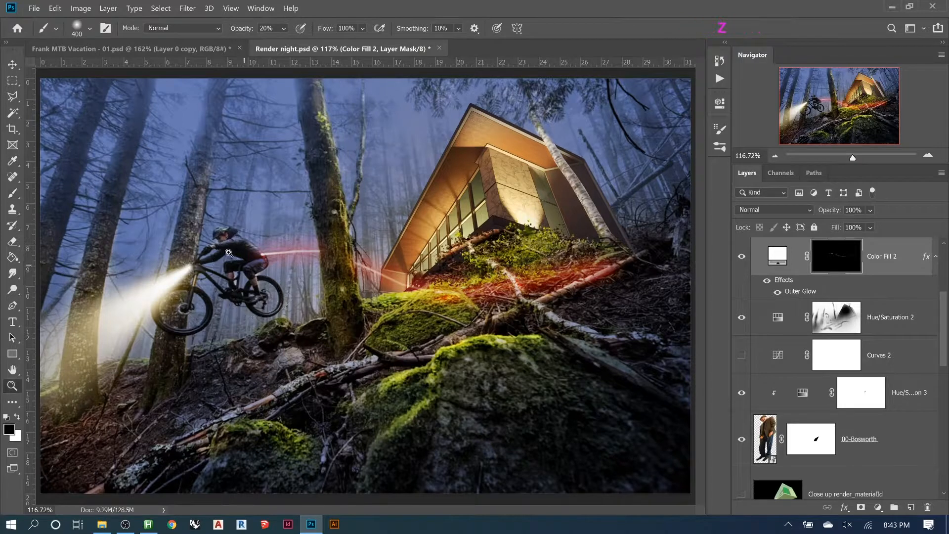
{"action": "key", "text": "z"}
{"action": "left_click", "coordinate": [318, 286]}
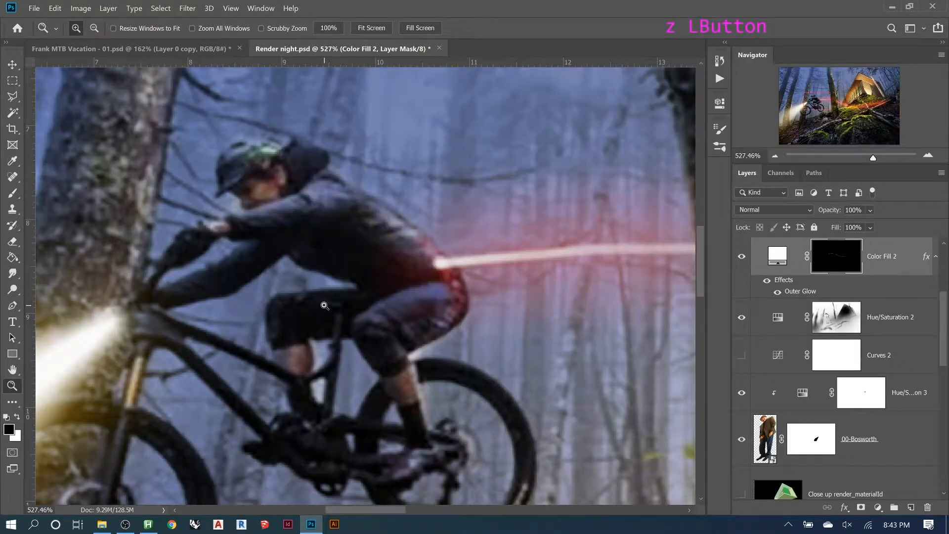
{"action": "key", "text": "alt"}
{"action": "scroll", "coordinate": [230, 303], "scroll_direction": "down", "scroll_amount": 16}
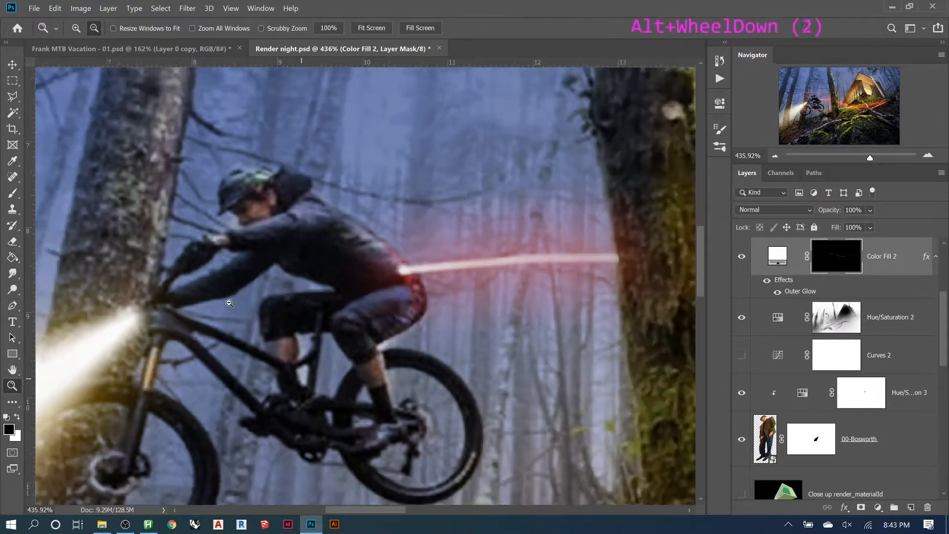
{"action": "scroll", "coordinate": [202, 306], "scroll_direction": "down", "scroll_amount": 1}
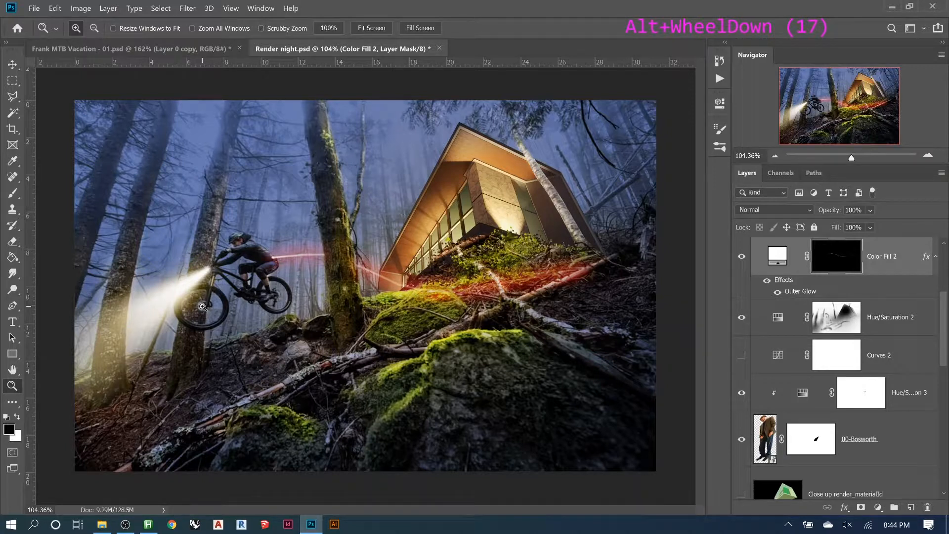
- Show only the Close up render - night layer and disable its layer mask to examine the unmasked render
{"action": "scroll", "coordinate": [791, 331], "scroll_direction": "down", "scroll_amount": 3}
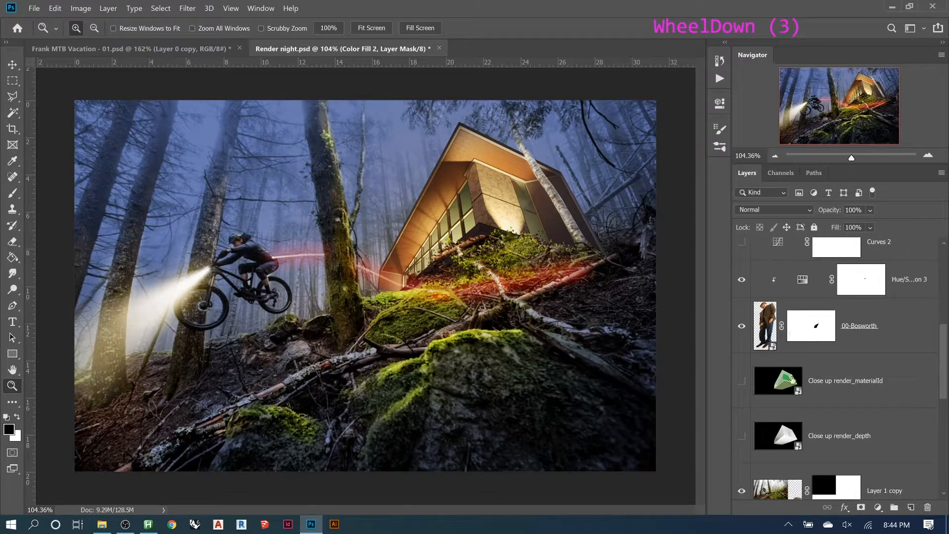
{"action": "scroll", "coordinate": [779, 397], "scroll_direction": "down", "scroll_amount": 2}
{"action": "scroll", "coordinate": [780, 398], "scroll_direction": "down", "scroll_amount": 1}
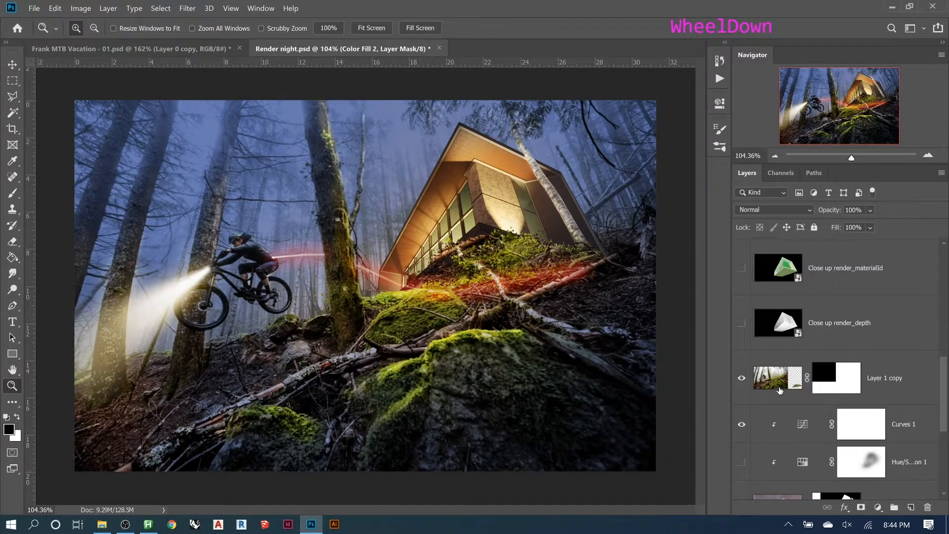
{"action": "scroll", "coordinate": [778, 393], "scroll_direction": "up", "scroll_amount": 3}
{"action": "scroll", "coordinate": [776, 387], "scroll_direction": "up", "scroll_amount": 3}
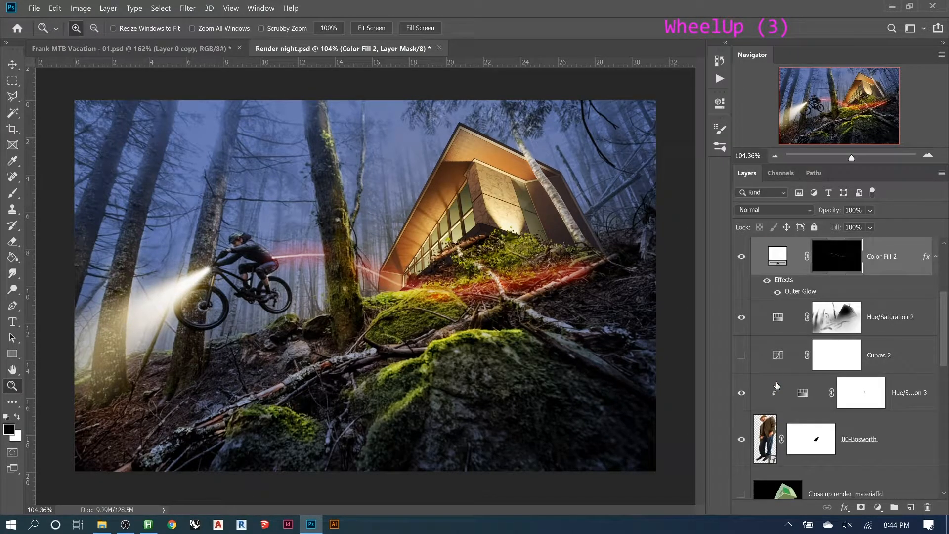
{"action": "scroll", "coordinate": [776, 375], "scroll_direction": "down", "scroll_amount": 6}
{"action": "scroll", "coordinate": [776, 373], "scroll_direction": "down", "scroll_amount": 3}
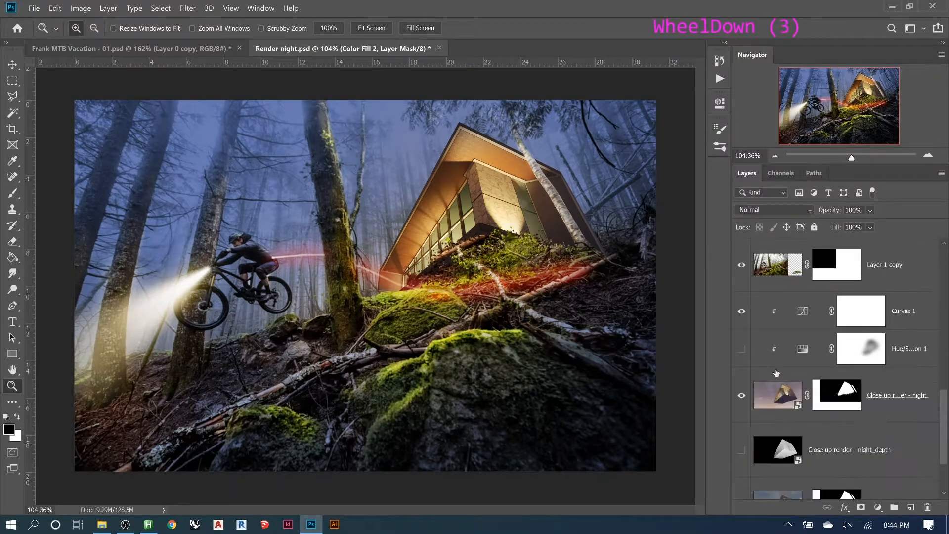
{"action": "left_click", "coordinate": [742, 397], "text": "alt"}
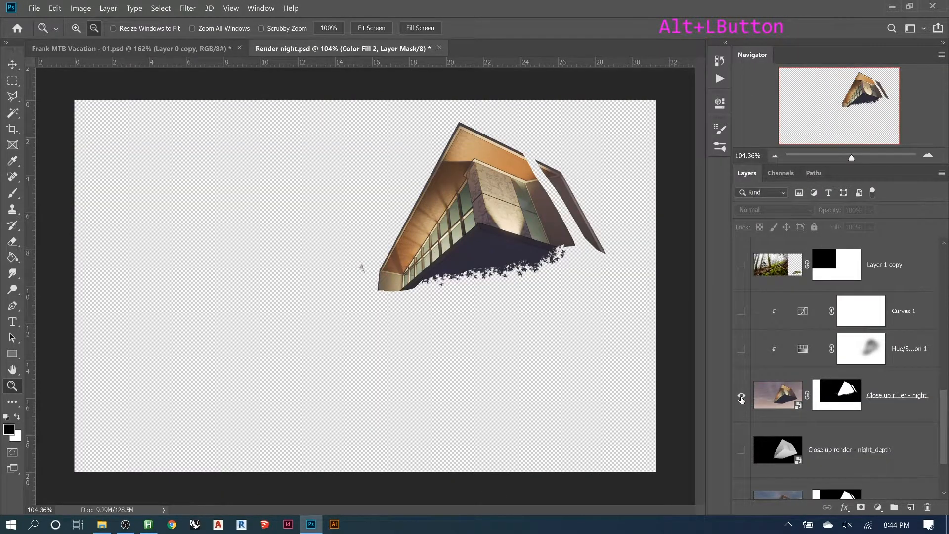
{"action": "left_click", "coordinate": [839, 401], "text": "shift"}
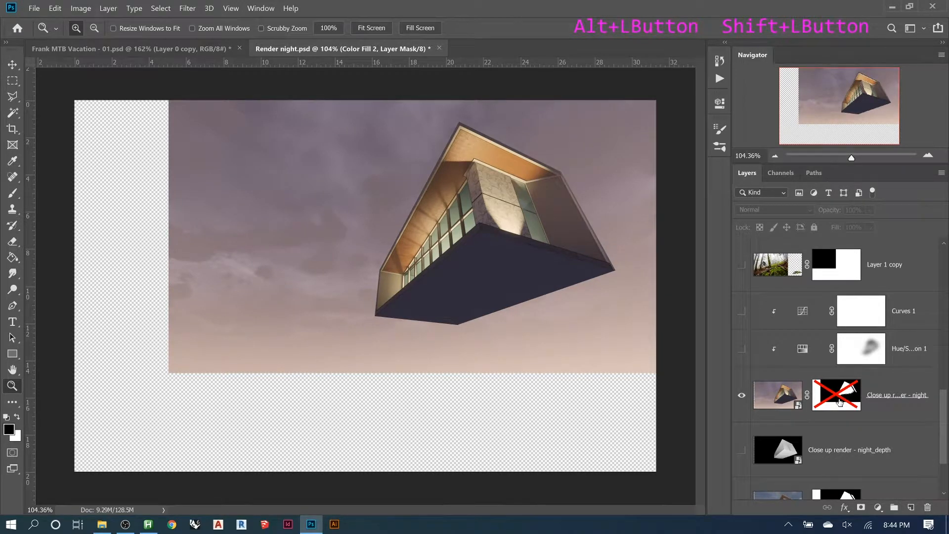
- Re-enable the Close up render - night layer's mask, restore the visibility of the other layers, and select that layer
{"action": "left_click", "coordinate": [839, 401], "text": "shift"}
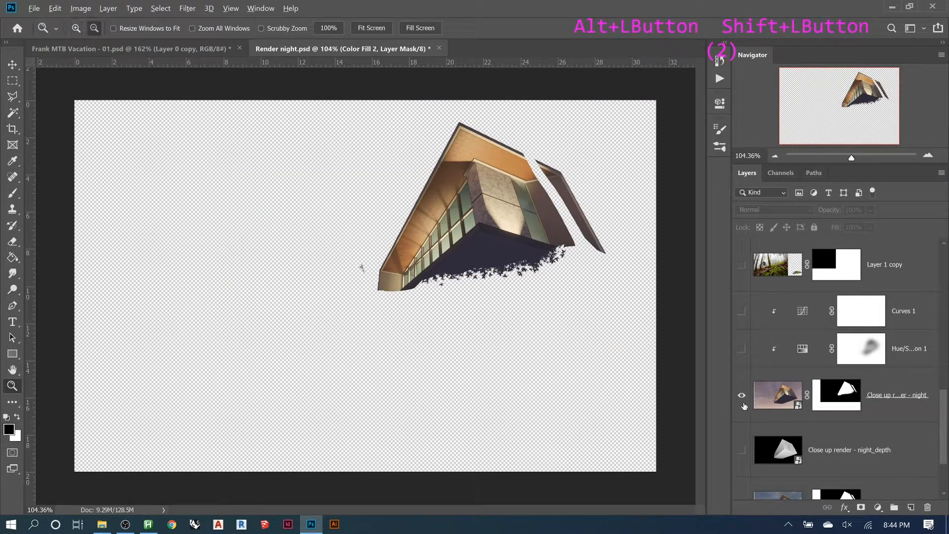
{"action": "left_click", "coordinate": [742, 403], "text": "alt"}
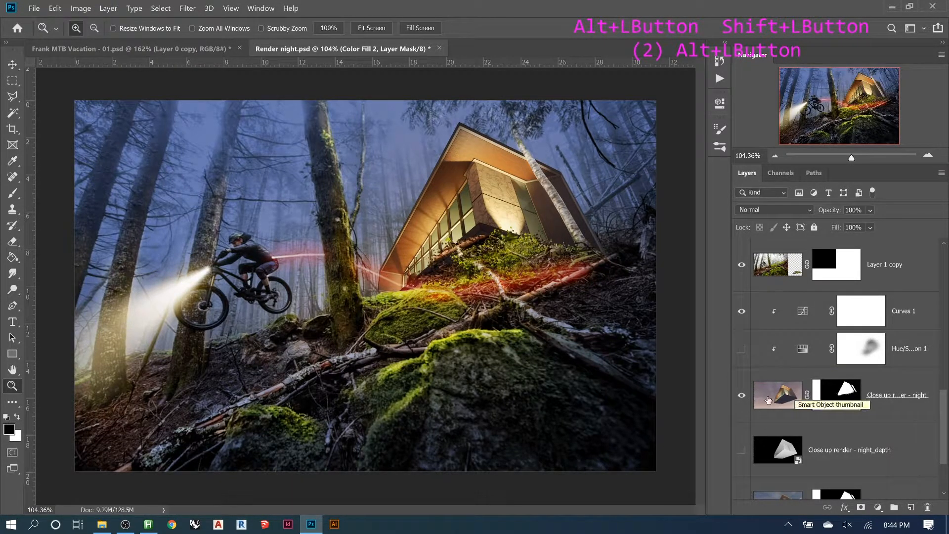
{"action": "left_click", "coordinate": [762, 400]}
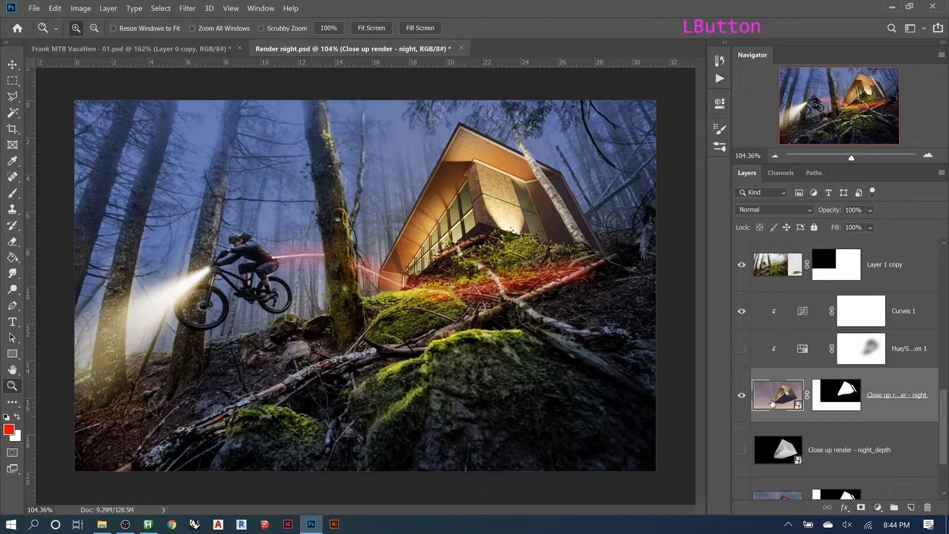
- Try other hue, saturation and lightness values on the Hue/Saturation 2 adjustment, then reset it to its previous settings
{"action": "scroll", "coordinate": [820, 395], "scroll_direction": "up", "scroll_amount": 4}
{"action": "scroll", "coordinate": [820, 396], "scroll_direction": "up", "scroll_amount": 5}
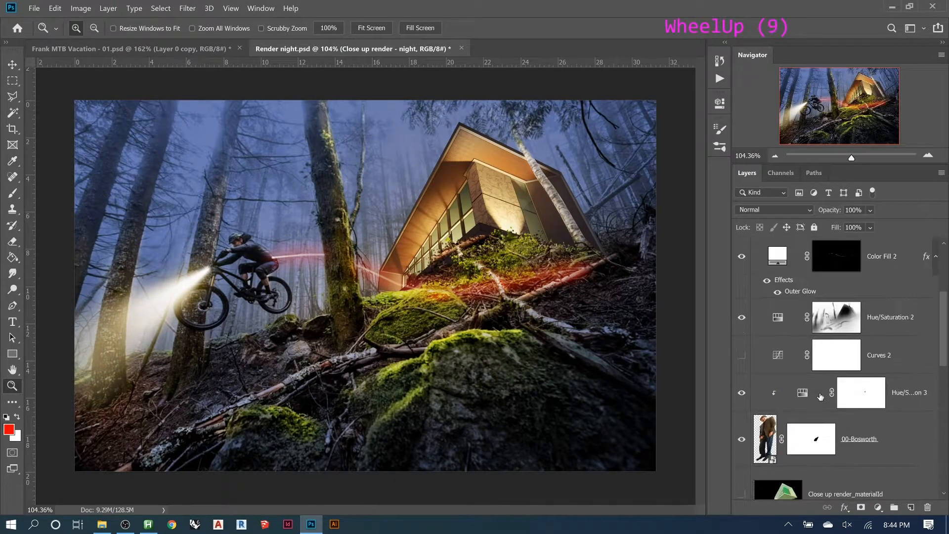
{"action": "double_click", "coordinate": [777, 318]}
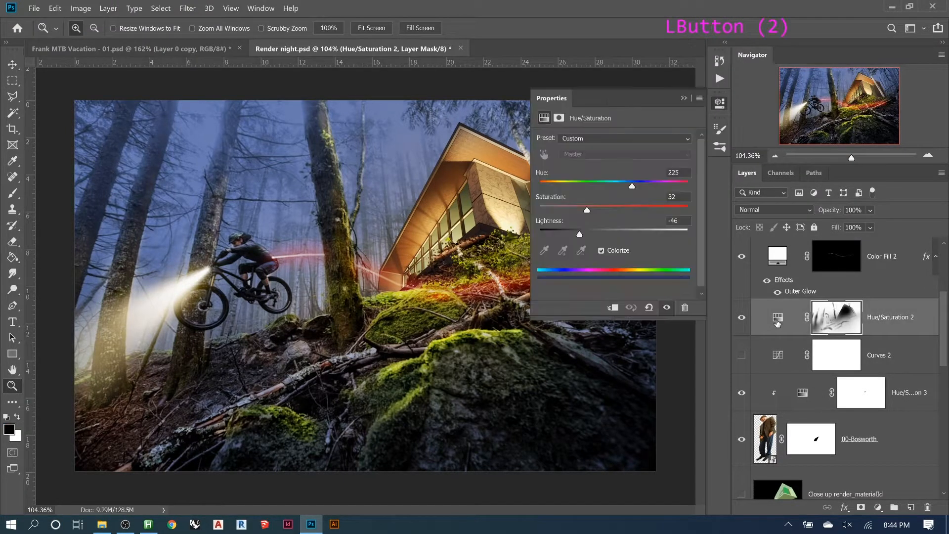
{"action": "left_click", "coordinate": [637, 187]}
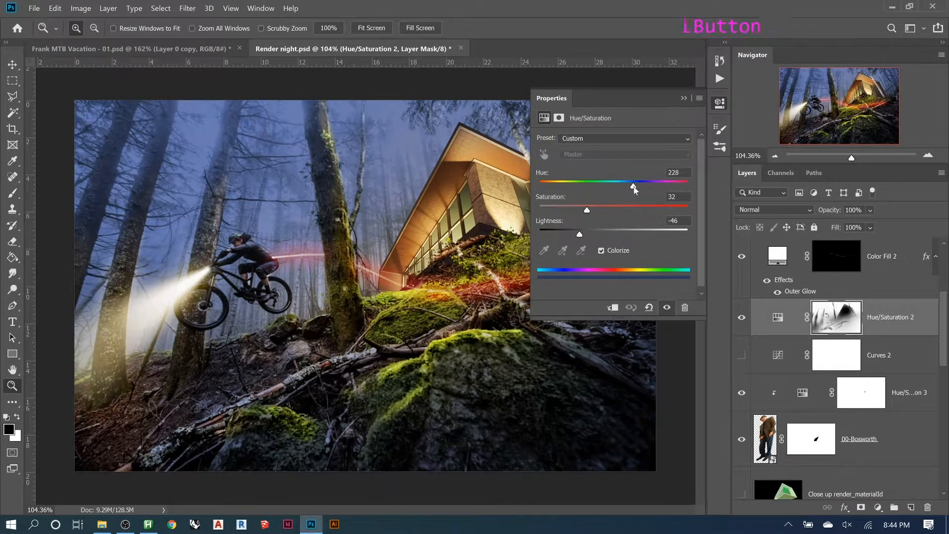
{"action": "mouse_move", "coordinate": [579, 213]}
{"action": "left_mouse_down"}
{"action": "mouse_move", "coordinate": [565, 211]}
{"action": "mouse_move", "coordinate": [570, 233]}
{"action": "mouse_move", "coordinate": [588, 212]}
{"action": "left_mouse_up"}
{"action": "left_click_drag", "start_coordinate": [635, 186], "coordinate": [631, 188]}
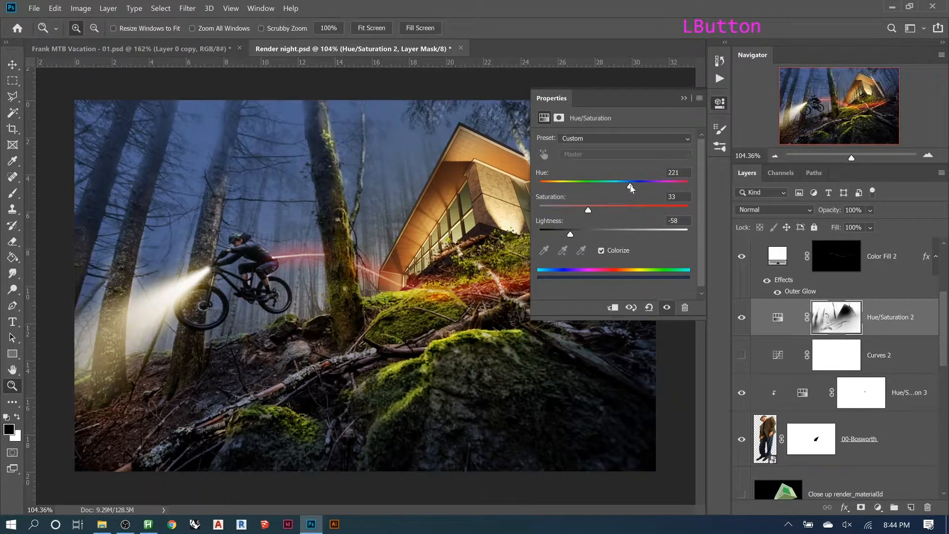
{"action": "left_click_drag", "start_coordinate": [588, 213], "coordinate": [632, 191]}
{"action": "left_click", "coordinate": [648, 307]}
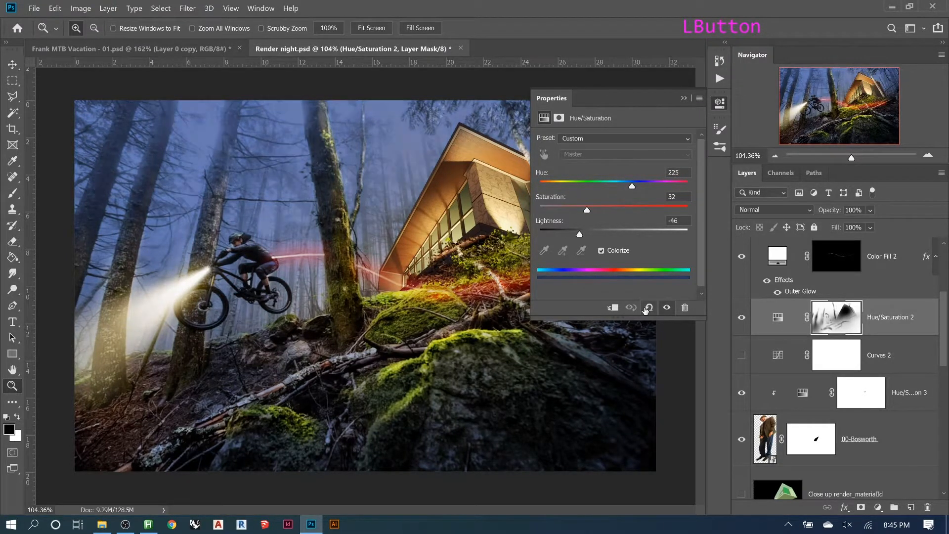
{"action": "left_click", "coordinate": [683, 99]}
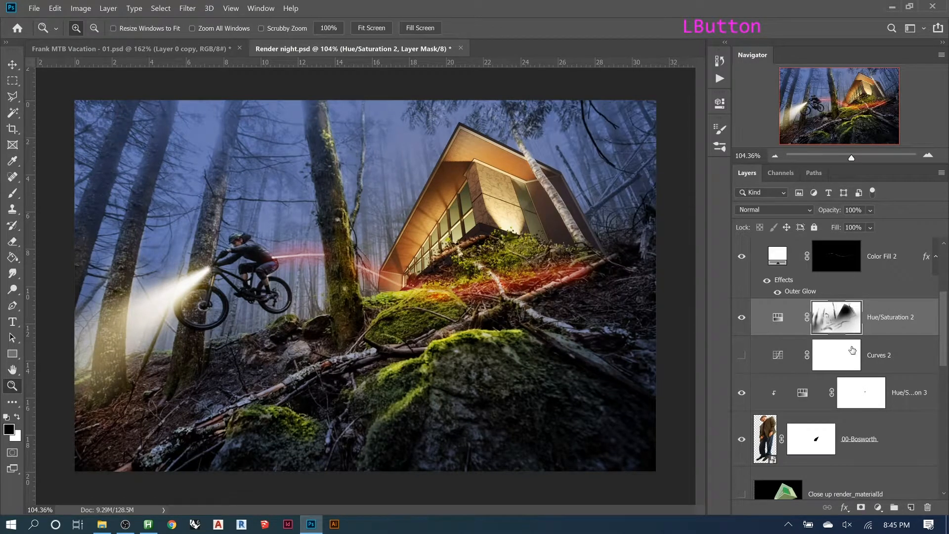
- Add a Hue/Saturation adjustment layer above Color Fill 1 and colorize it with hue 225
{"action": "scroll", "coordinate": [873, 328], "scroll_direction": "up", "scroll_amount": 5}
{"action": "scroll", "coordinate": [873, 323], "scroll_direction": "up", "scroll_amount": 13}
{"action": "left_click", "coordinate": [880, 260]}
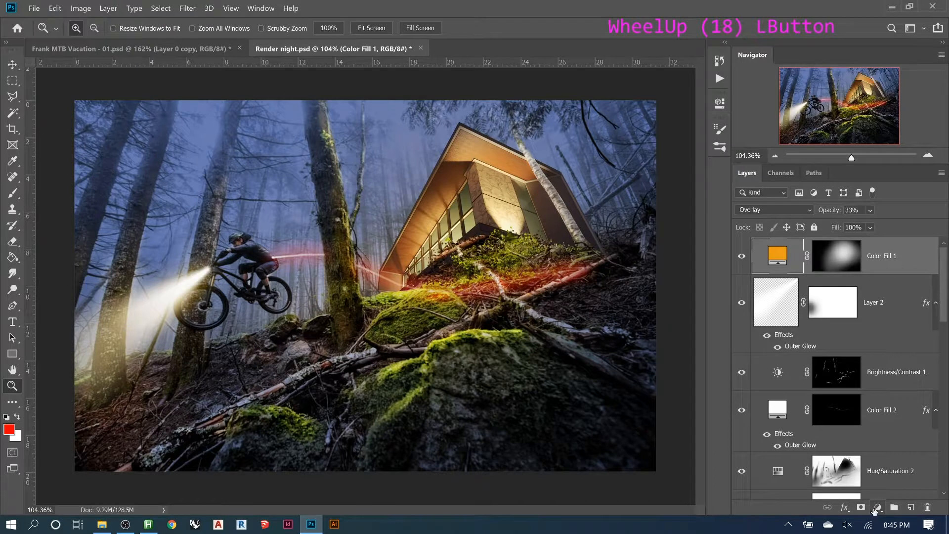
{"action": "left_click", "coordinate": [877, 508]}
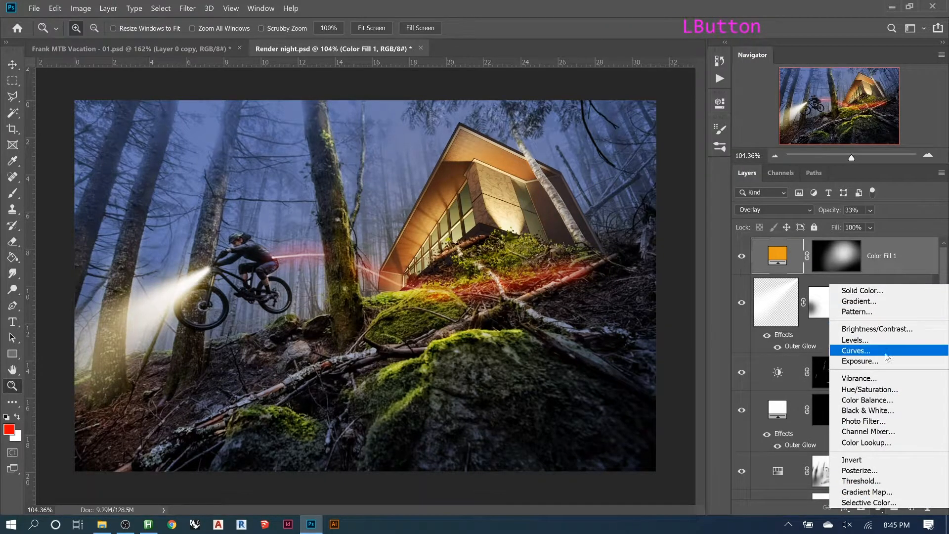
{"action": "left_click", "coordinate": [880, 393]}
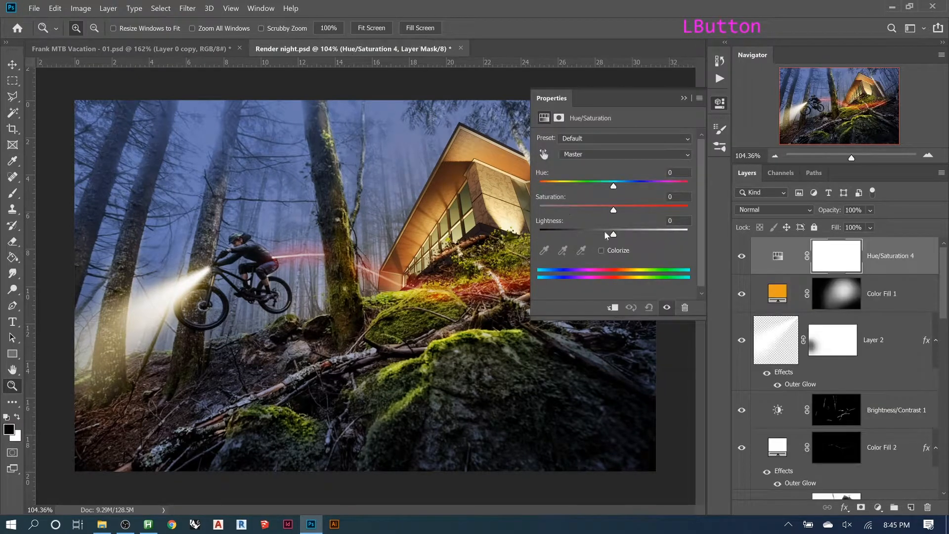
{"action": "left_click", "coordinate": [609, 249]}
{"action": "left_click_drag", "start_coordinate": [544, 186], "coordinate": [632, 187]}
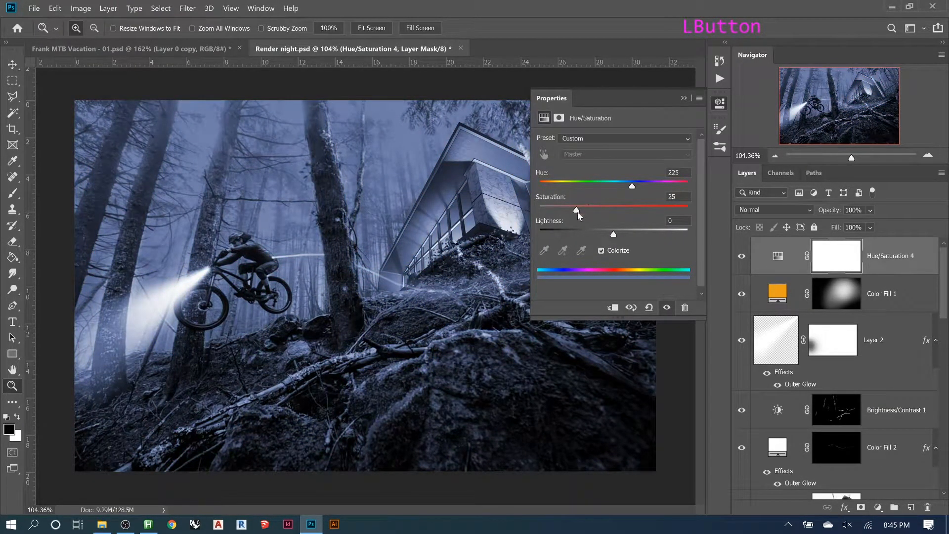
- Darken the blue colorize adjustment to lightness -41 and fine-tune its saturation
{"action": "left_click_drag", "start_coordinate": [587, 210], "coordinate": [574, 237]}
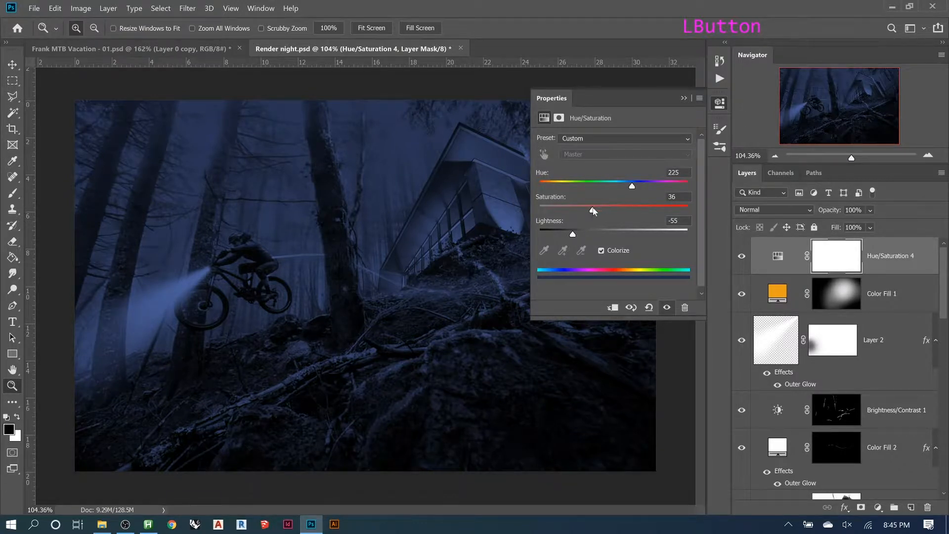
{"action": "mouse_move", "coordinate": [595, 207]}
{"action": "left_mouse_down"}
{"action": "mouse_move", "coordinate": [609, 208]}
{"action": "mouse_move", "coordinate": [585, 209]}
{"action": "left_mouse_up"}
{"action": "left_click_drag", "start_coordinate": [572, 233], "coordinate": [584, 233]}
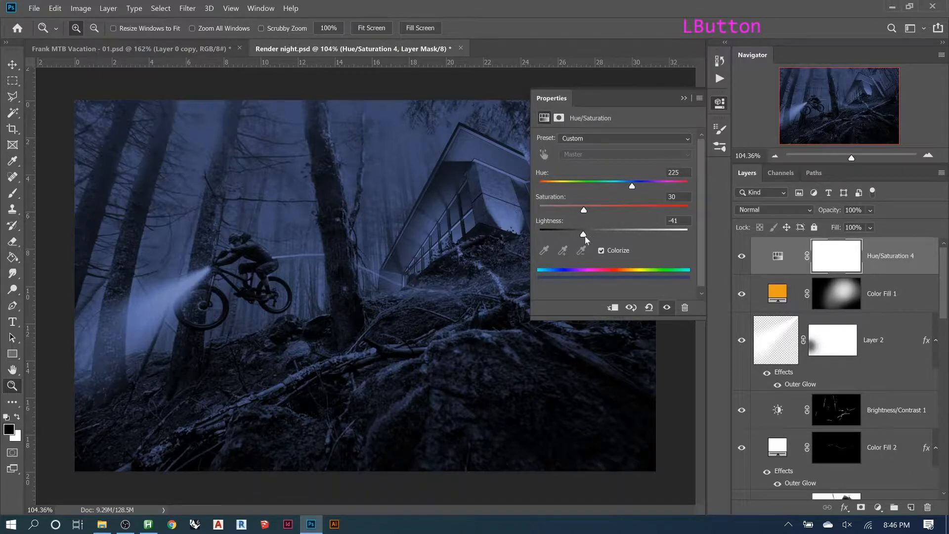
{"action": "left_click_drag", "start_coordinate": [583, 211], "coordinate": [586, 214]}
{"action": "left_click_drag", "start_coordinate": [586, 212], "coordinate": [588, 211]}
{"action": "left_click", "coordinate": [684, 99]}
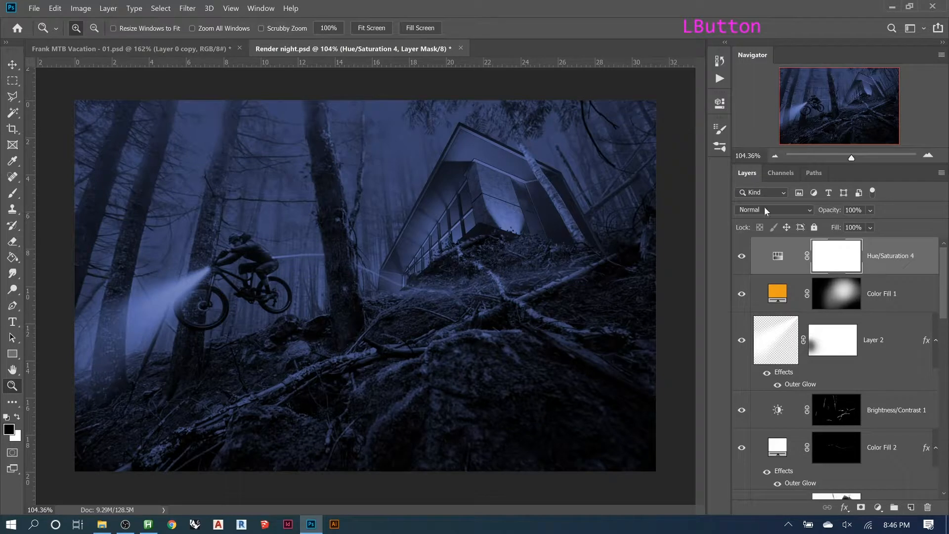
- Reveal the house and image centre by painting black on the Hue/Saturation 4 mask with a 2000 px brush at 20% opacity
{"action": "key", "text": "b"}
{"action": "key", "text": "bracketright"}
{"action": "key", "text": "bracketright"}
{"action": "key", "text": "bracketright"}
{"action": "key", "text": "bracketright"}
{"action": "key", "text": "bracketright"}
{"action": "key", "text": "bracketright"}
{"action": "key", "text": "bracketright"}
{"action": "key", "text": "bracketright"}
{"action": "key", "text": "bracketright"}
{"action": "key", "text": "bracketright"}
{"action": "key", "text": "bracketright"}
{"action": "key", "text": "bracketright"}
{"action": "key", "text": "bracketright"}
{"action": "key", "text": "bracketright"}
{"action": "key", "text": "bracketright"}
{"action": "key", "text": "bracketright"}
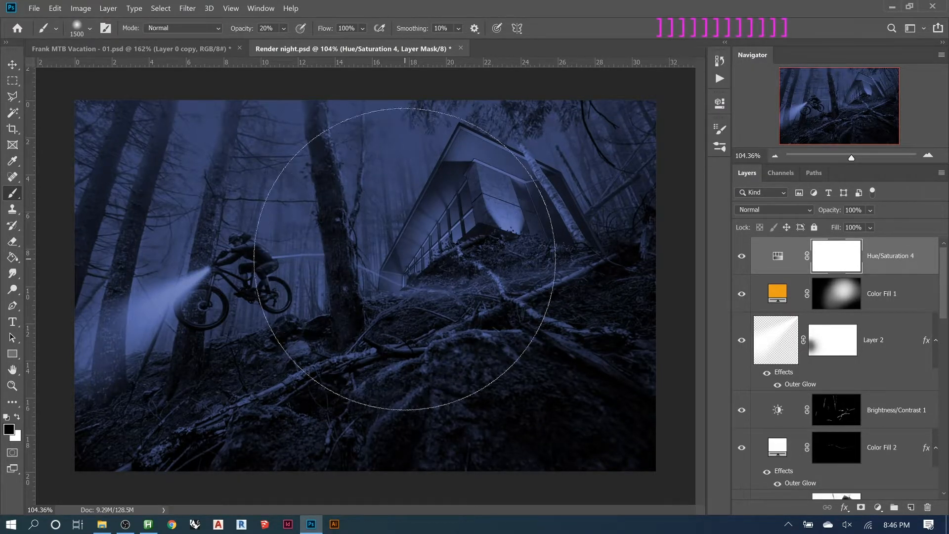
{"action": "left_click", "coordinate": [401, 270]}
{"action": "left_click", "coordinate": [395, 277]}
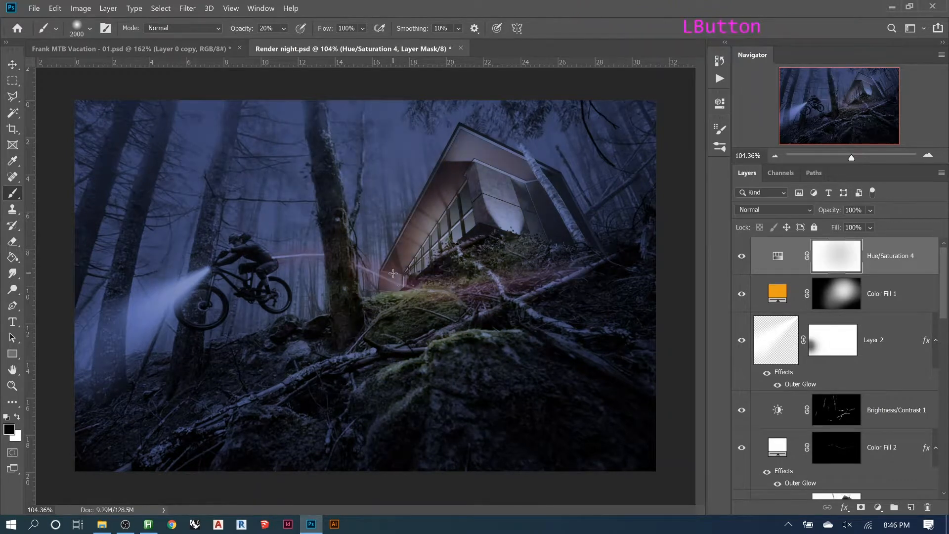
{"action": "left_click", "coordinate": [397, 278]}
{"action": "left_click", "coordinate": [399, 280]}
{"action": "left_click", "coordinate": [400, 280]}
{"action": "left_click", "coordinate": [387, 284]}
{"action": "left_click", "coordinate": [388, 283]}
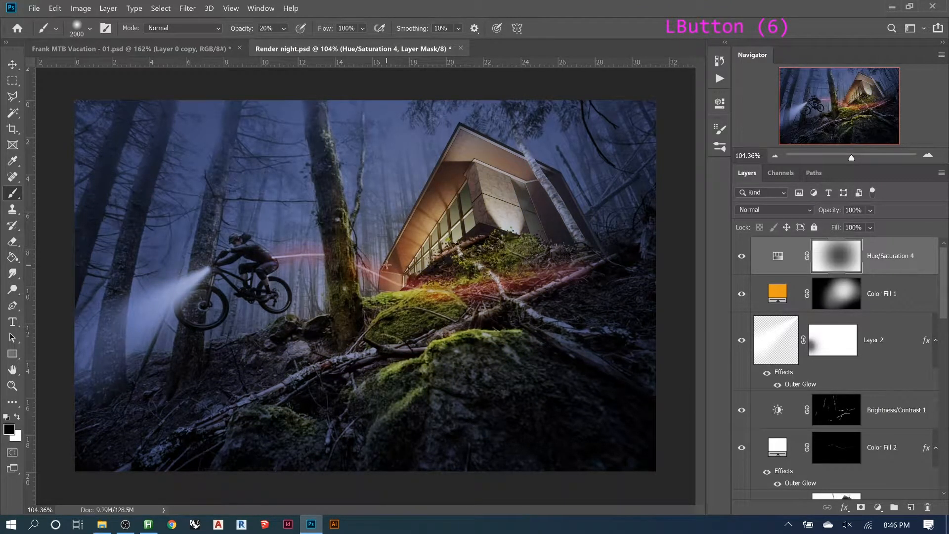
{"action": "left_click", "coordinate": [362, 259]}
{"action": "left_click", "coordinate": [361, 257]}
{"action": "left_click", "coordinate": [355, 256]}
{"action": "left_click", "coordinate": [349, 255]}
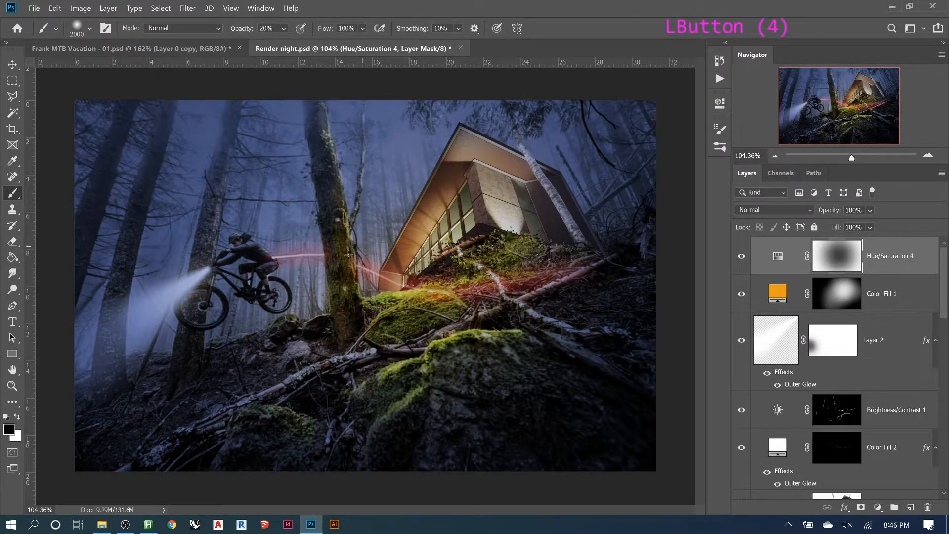
{"action": "left_click", "coordinate": [359, 253]}
{"action": "left_click", "coordinate": [391, 216]}
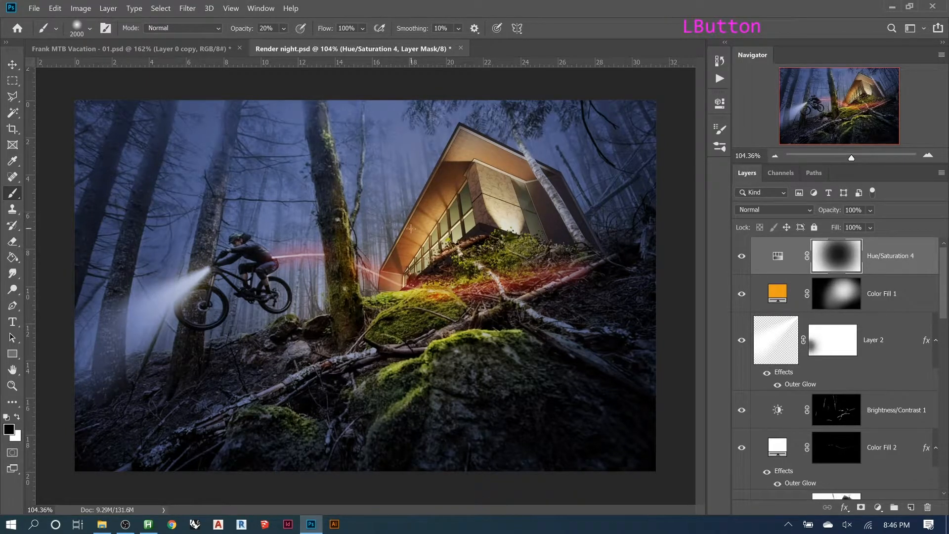
{"action": "left_click", "coordinate": [380, 265]}
- Toggle the Hue/Saturation 4 layer's visibility to compare the image with and without the blue darkening
{"action": "left_click", "coordinate": [743, 258]}
{"action": "left_click", "coordinate": [745, 262]}
{"action": "left_click", "coordinate": [745, 262]}
{"action": "left_click", "coordinate": [745, 263]}
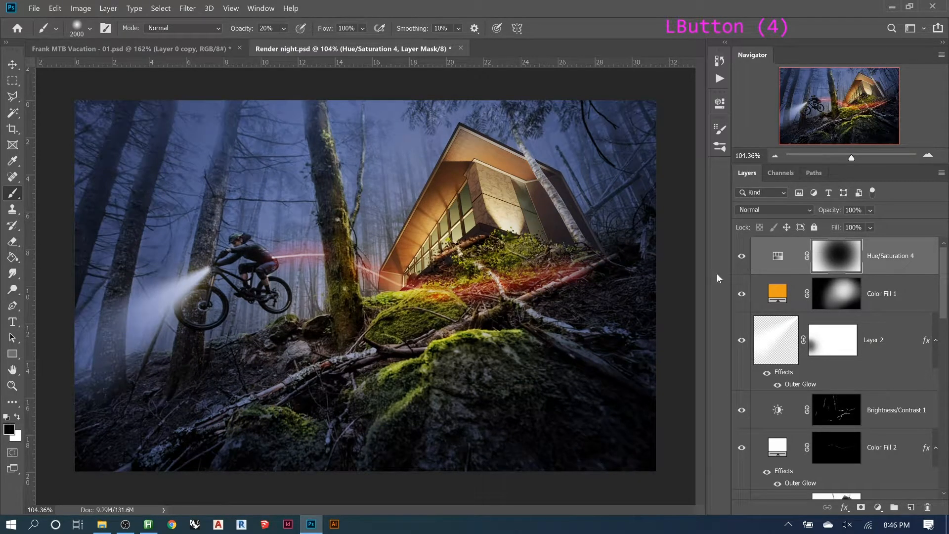
- Extend the black 20% brush dabs on the Hue/Saturation 4 mask around the biker and the slope beneath
{"action": "left_click", "coordinate": [298, 279]}
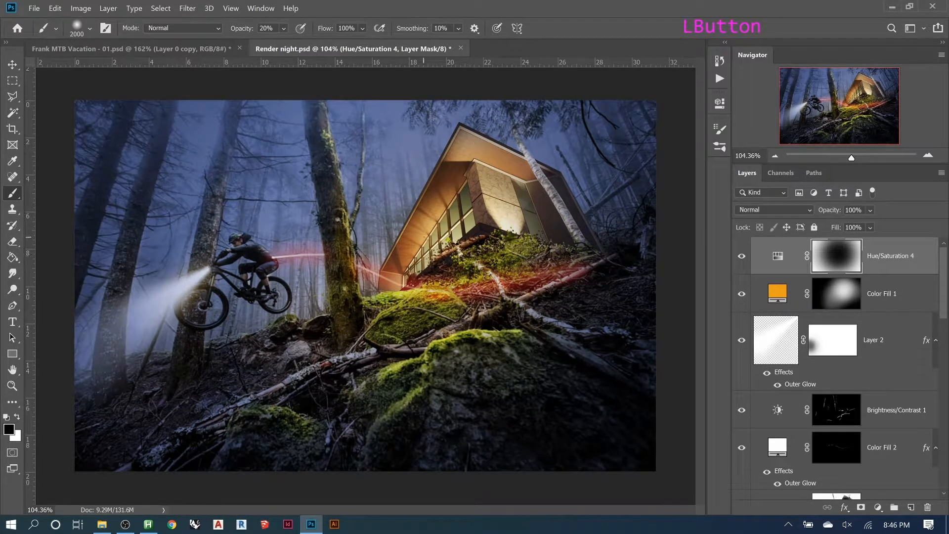
{"action": "left_click", "coordinate": [255, 321]}
{"action": "left_click", "coordinate": [237, 315]}
{"action": "left_click", "coordinate": [236, 316]}
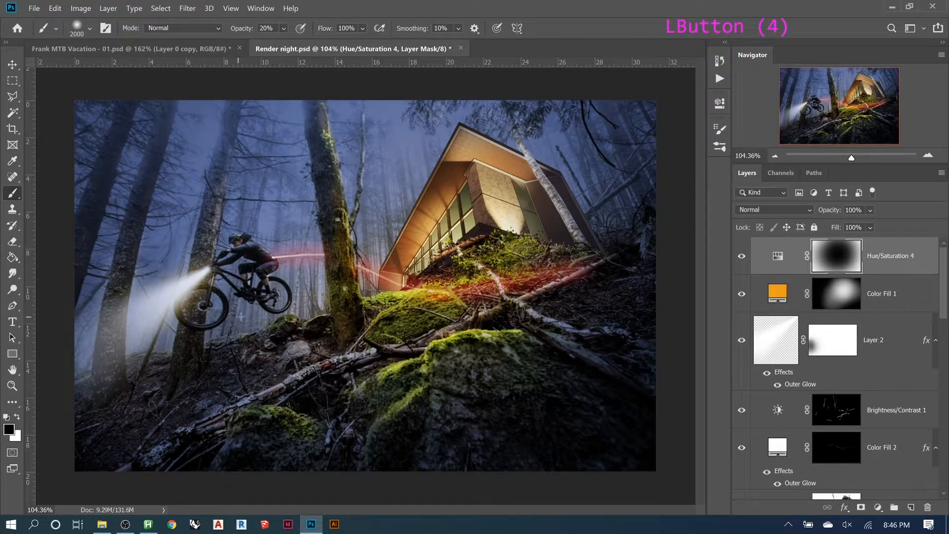
{"action": "left_click", "coordinate": [347, 329]}
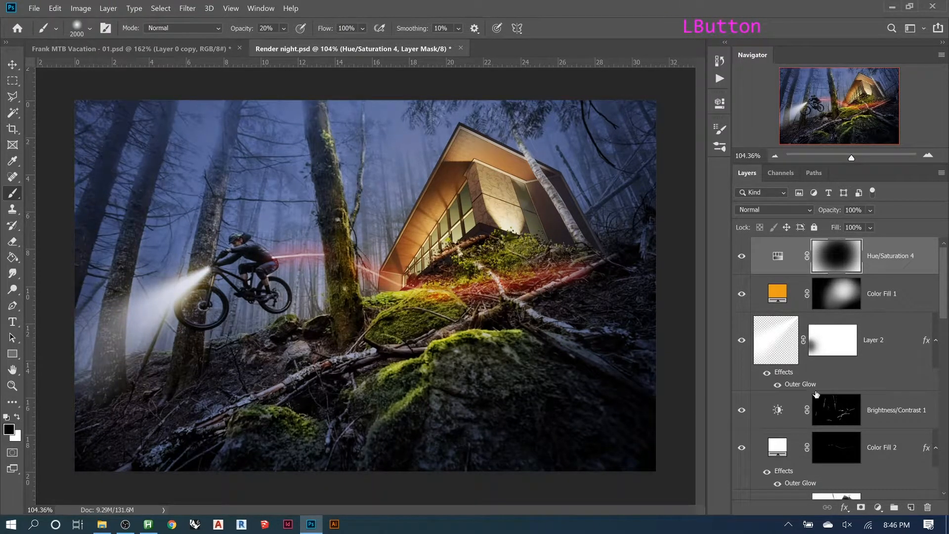
- Move the Curves 2 layer to the top of the layer stack and make it visible
{"action": "scroll", "coordinate": [832, 378], "scroll_direction": "down", "scroll_amount": 1}
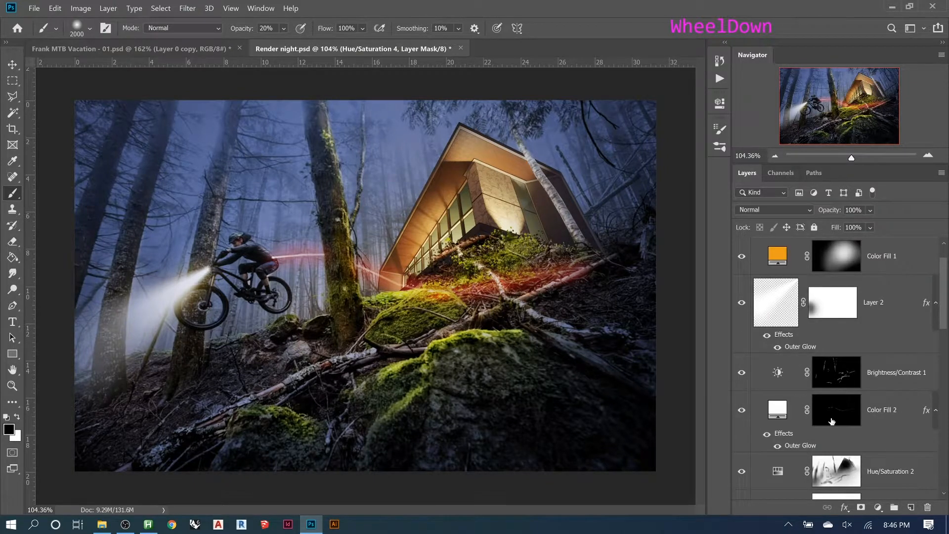
{"action": "scroll", "coordinate": [813, 418], "scroll_direction": "down", "scroll_amount": 2}
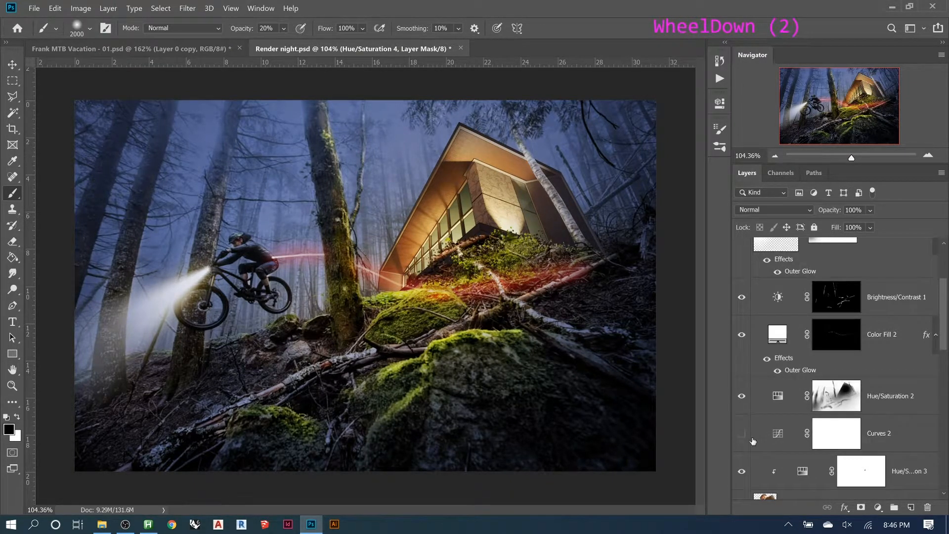
{"action": "left_click", "coordinate": [785, 436]}
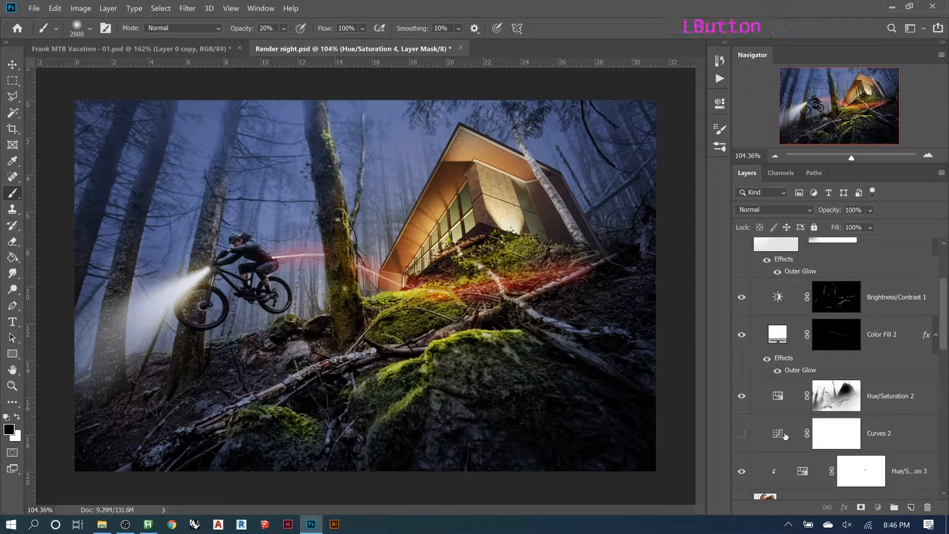
{"action": "left_click_drag", "start_coordinate": [785, 436], "coordinate": [784, 266]}
{"action": "left_click", "coordinate": [742, 258]}
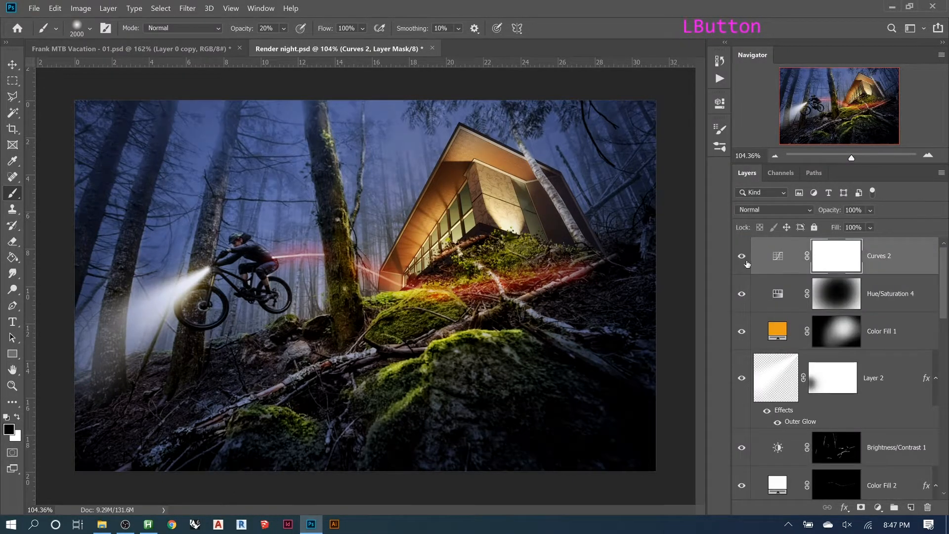
- Reshape the Curves 2 RGB curve by adding a slightly lowered highlight point and repositioning the existing midtone point
{"action": "left_click", "coordinate": [778, 257]}
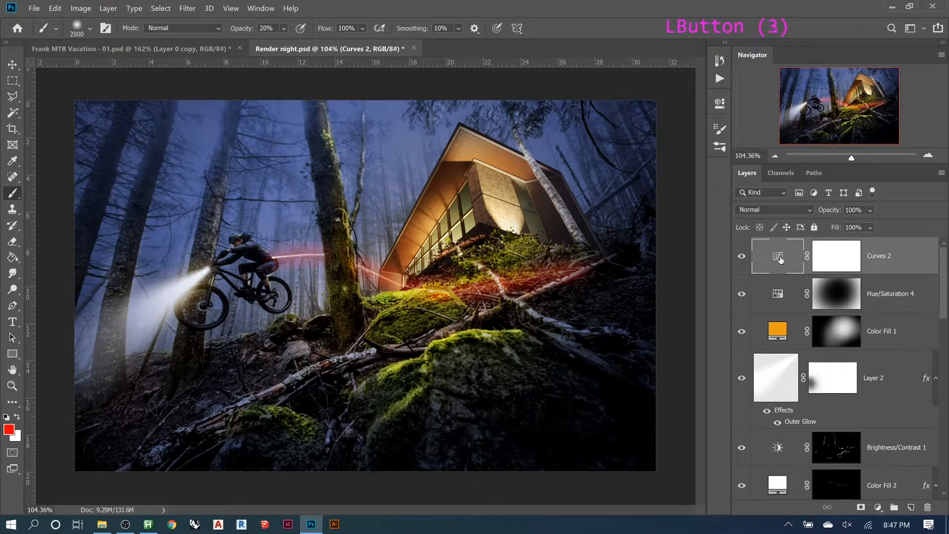
{"action": "double_click", "coordinate": [779, 257]}
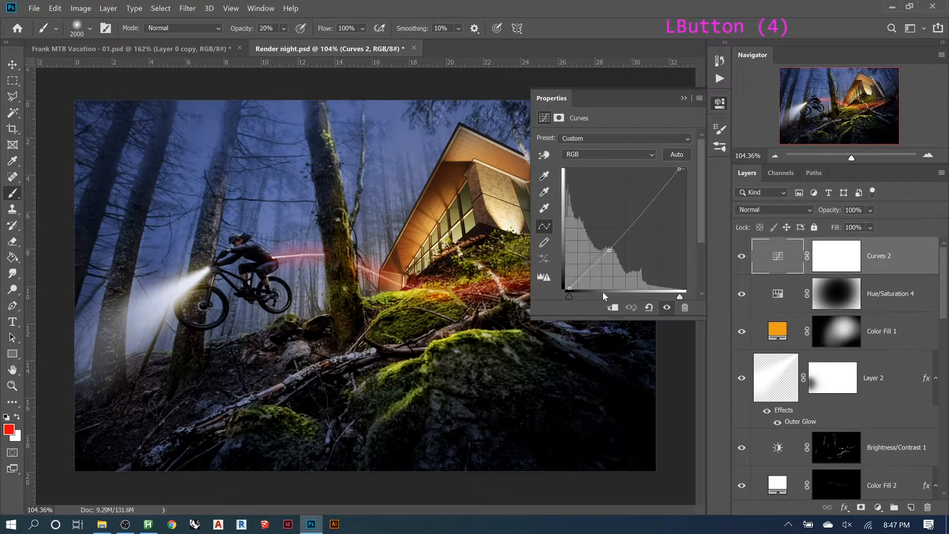
{"action": "left_click_drag", "start_coordinate": [608, 250], "coordinate": [601, 242]}
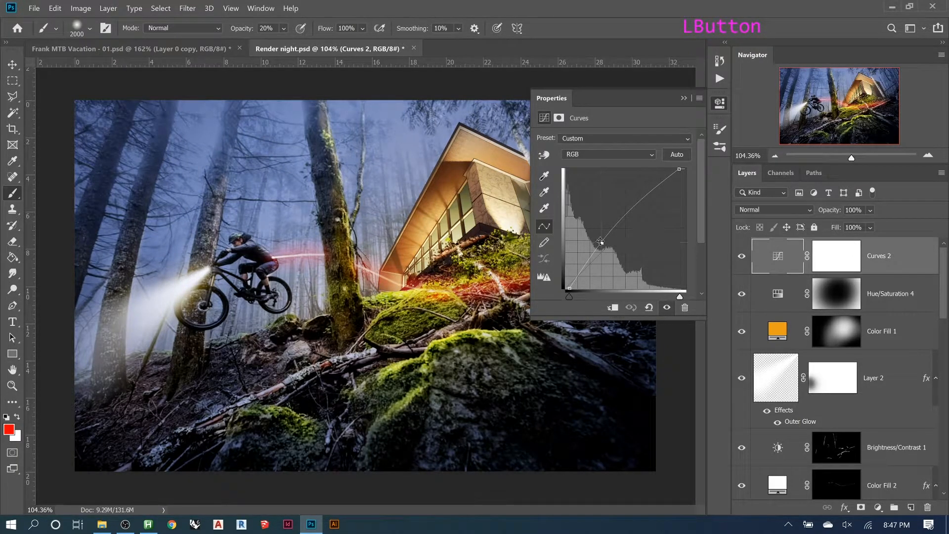
{"action": "left_click_drag", "start_coordinate": [635, 210], "coordinate": [645, 213]}
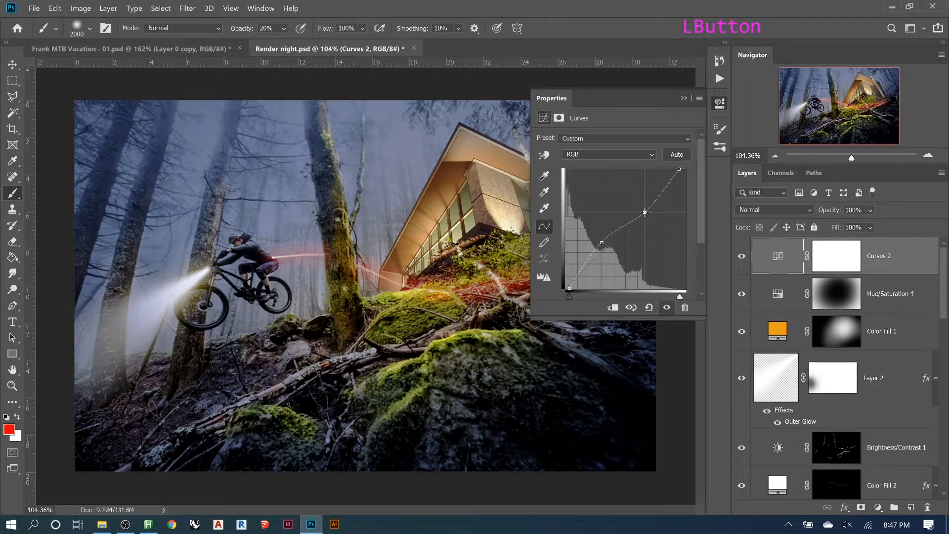
{"action": "left_click", "coordinate": [600, 242]}
{"action": "left_click_drag", "start_coordinate": [601, 243], "coordinate": [598, 252]}
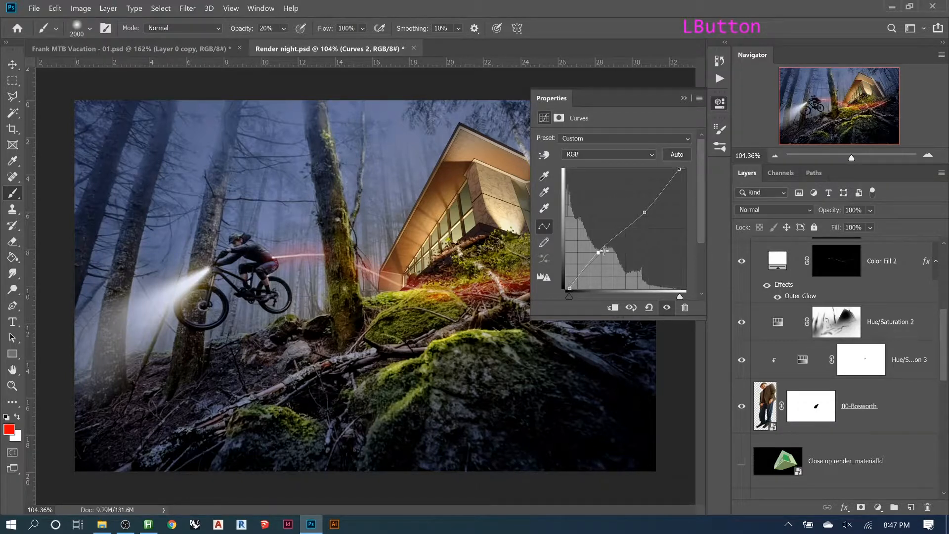
{"action": "left_click_drag", "start_coordinate": [598, 252], "coordinate": [603, 252]}
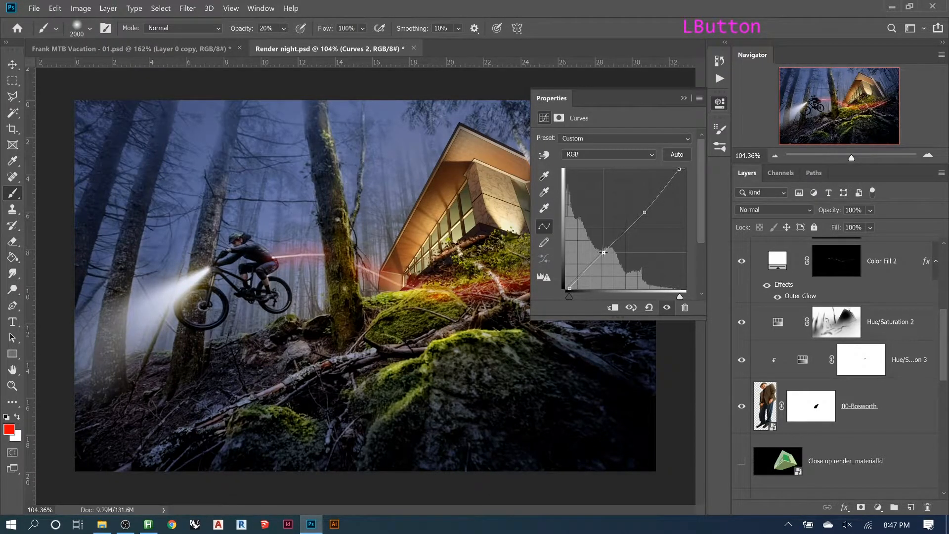
- Raise the highlight point on the Curves 2 RGB curve slightly and dismiss the curve settings
{"action": "left_click_drag", "start_coordinate": [644, 213], "coordinate": [645, 209]}
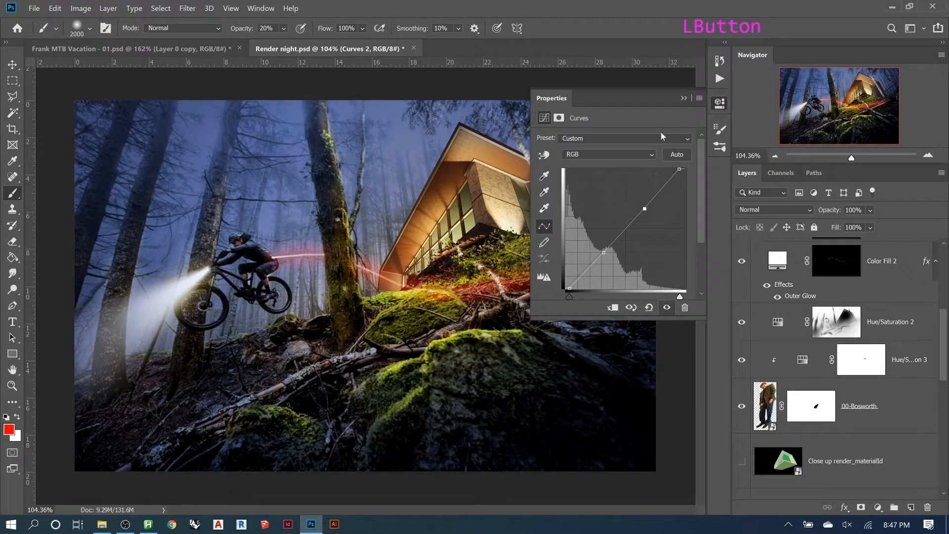
{"action": "left_click", "coordinate": [683, 98]}
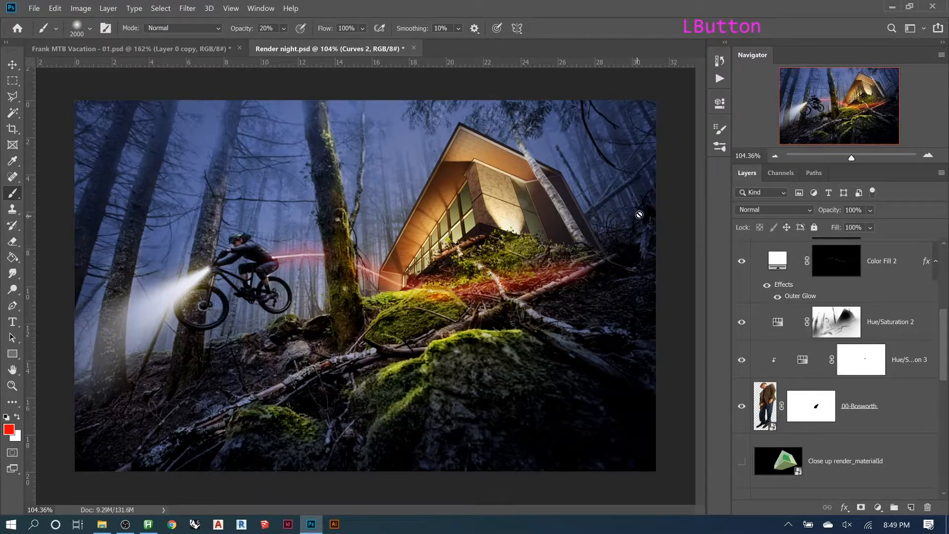
- Paint white on the Hue/Saturation 2 mask along the leaning birch trunk and adjacent dark wall, using a 35 px brush at 20% opacity
{"action": "key", "text": "z"}
{"action": "left_click_drag", "start_coordinate": [494, 130], "coordinate": [635, 294]}
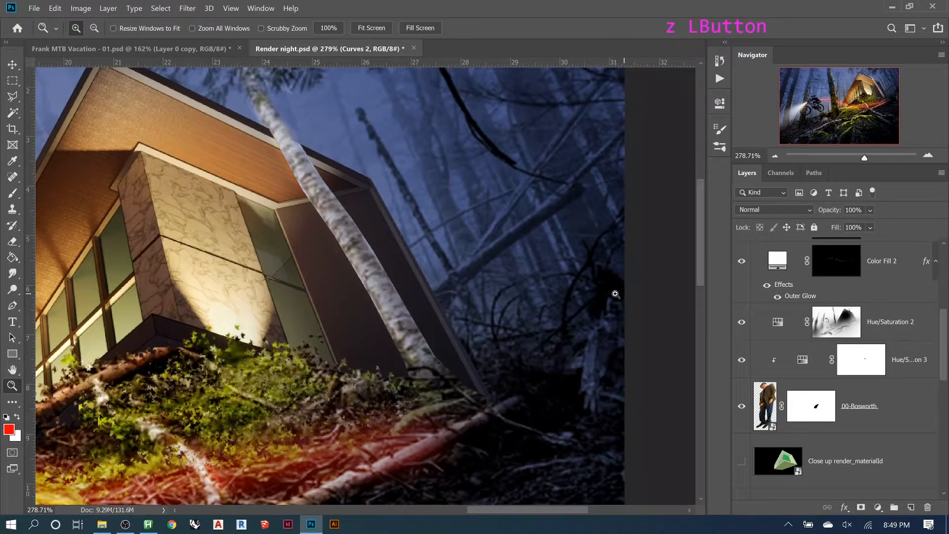
{"action": "left_click", "coordinate": [834, 332]}
{"action": "key", "text": "b"}
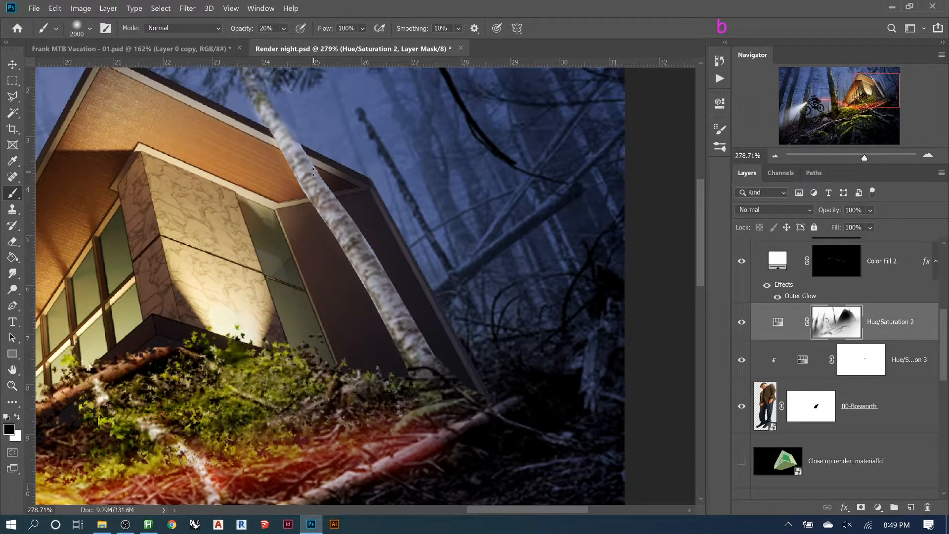
{"action": "key", "text": "bracketleft"}
{"action": "key", "text": "bracketleft"}
{"action": "key", "text": "bracketleft"}
{"action": "key", "text": "bracketleft"}
{"action": "key", "text": "bracketleft"}
{"action": "key", "text": "bracketleft"}
{"action": "key", "text": "bracketleft"}
{"action": "key", "text": "bracketleft"}
{"action": "key", "text": "bracketleft"}
{"action": "key", "text": "bracketleft"}
{"action": "key", "text": "bracketleft"}
{"action": "key", "text": "bracketleft"}
{"action": "key", "text": "bracketleft"}
{"action": "key", "text": "bracketleft"}
{"action": "key", "text": "bracketleft"}
{"action": "key", "text": "bracketleft"}
{"action": "key", "text": "bracketleft"}
{"action": "key", "text": "bracketleft"}
{"action": "key", "text": "bracketleft"}
{"action": "key", "text": "bracketleft"}
{"action": "key", "text": "bracketleft"}
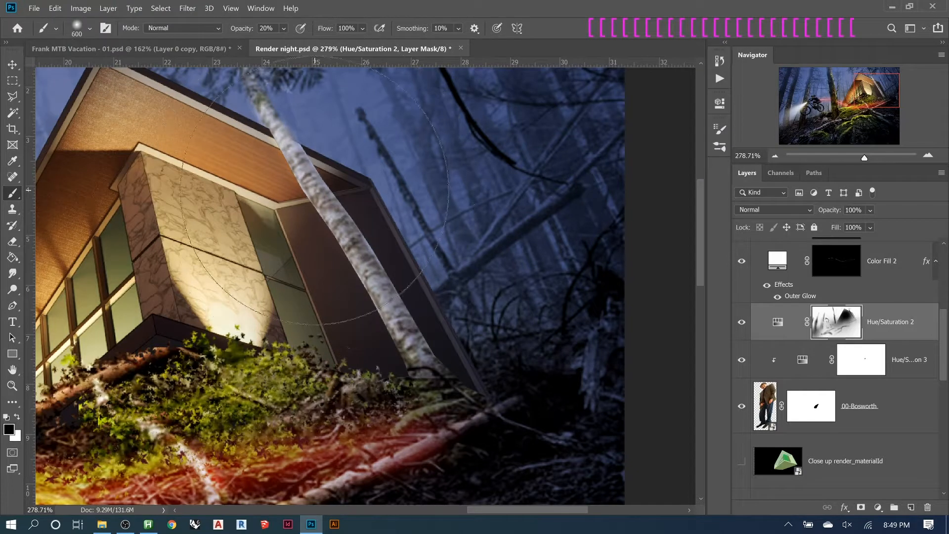
{"action": "key", "text": "bracketleft"}
{"action": "key", "text": "bracketleft"}
{"action": "key", "text": "bracketleft"}
{"action": "key", "text": "bracketleft"}
{"action": "key", "text": "bracketleft"}
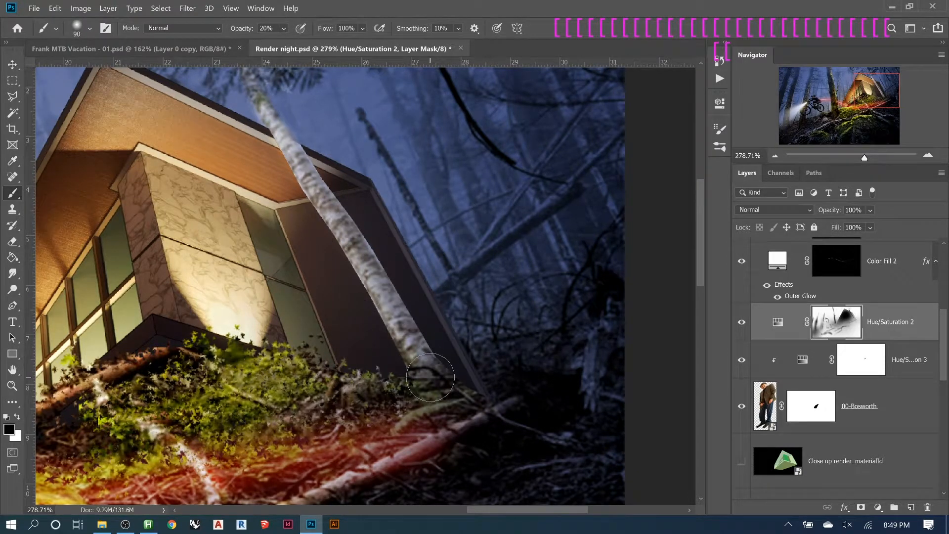
{"action": "key", "text": "bracketleft"}
{"action": "key", "text": "bracketleft"}
{"action": "key", "text": "bracketleft"}
{"action": "key", "text": "bracketleft"}
{"action": "key", "text": "bracketleft"}
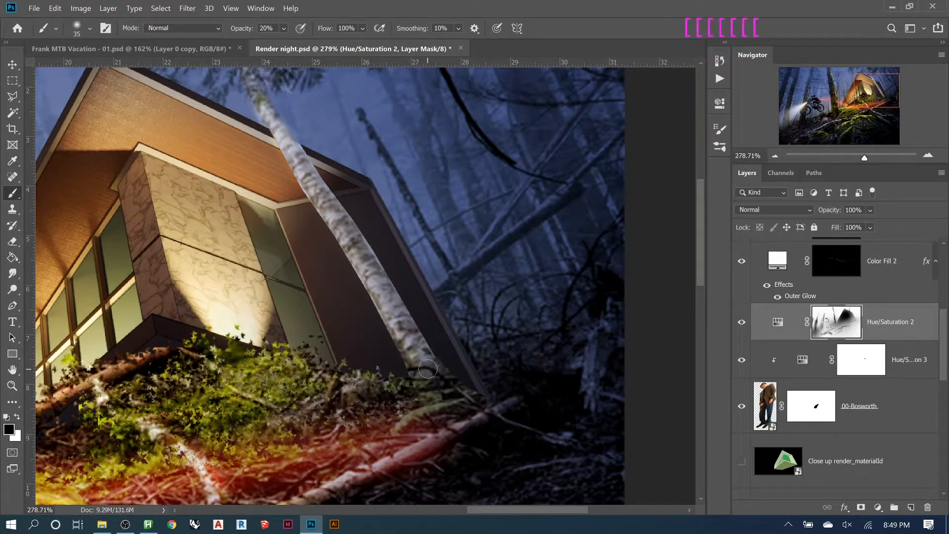
{"action": "key", "text": "x"}
{"action": "left_click", "coordinate": [428, 368]}
{"action": "left_click", "coordinate": [422, 344]}
{"action": "mouse_move", "coordinate": [420, 335]}
{"action": "left_mouse_down"}
{"action": "mouse_move", "coordinate": [440, 369]}
{"action": "mouse_move", "coordinate": [406, 313]}
{"action": "left_mouse_up"}
{"action": "mouse_move", "coordinate": [407, 315]}
{"action": "left_mouse_down"}
{"action": "mouse_move", "coordinate": [450, 383]}
{"action": "mouse_move", "coordinate": [399, 295]}
{"action": "left_mouse_up"}
{"action": "left_click_drag", "start_coordinate": [402, 298], "coordinate": [425, 338]}
{"action": "mouse_move", "coordinate": [423, 336]}
{"action": "left_mouse_down"}
{"action": "mouse_move", "coordinate": [381, 260]}
{"action": "mouse_move", "coordinate": [428, 366]}
{"action": "left_mouse_up"}
{"action": "left_click_drag", "start_coordinate": [428, 366], "coordinate": [390, 277]}
{"action": "mouse_move", "coordinate": [390, 277]}
{"action": "left_mouse_down"}
{"action": "mouse_move", "coordinate": [440, 358]}
{"action": "mouse_move", "coordinate": [397, 288]}
{"action": "left_mouse_up"}
{"action": "mouse_move", "coordinate": [398, 287]}
{"action": "left_mouse_down"}
{"action": "mouse_move", "coordinate": [447, 372]}
{"action": "mouse_move", "coordinate": [402, 302]}
{"action": "mouse_move", "coordinate": [414, 320]}
{"action": "mouse_move", "coordinate": [406, 321]}
{"action": "mouse_move", "coordinate": [353, 212]}
{"action": "mouse_move", "coordinate": [387, 269]}
{"action": "mouse_move", "coordinate": [330, 192]}
{"action": "mouse_move", "coordinate": [382, 285]}
{"action": "mouse_move", "coordinate": [360, 228]}
{"action": "mouse_move", "coordinate": [410, 300]}
{"action": "left_mouse_up"}
{"action": "left_click_drag", "start_coordinate": [410, 300], "coordinate": [423, 317]}
{"action": "mouse_move", "coordinate": [422, 317]}
{"action": "left_mouse_down"}
{"action": "mouse_move", "coordinate": [468, 383]}
{"action": "mouse_move", "coordinate": [478, 377]}
{"action": "left_mouse_up"}
{"action": "mouse_move", "coordinate": [321, 125]}
{"action": "left_mouse_down"}
{"action": "mouse_move", "coordinate": [300, 136]}
{"action": "mouse_move", "coordinate": [321, 171]}
{"action": "mouse_move", "coordinate": [313, 165]}
{"action": "left_mouse_up"}
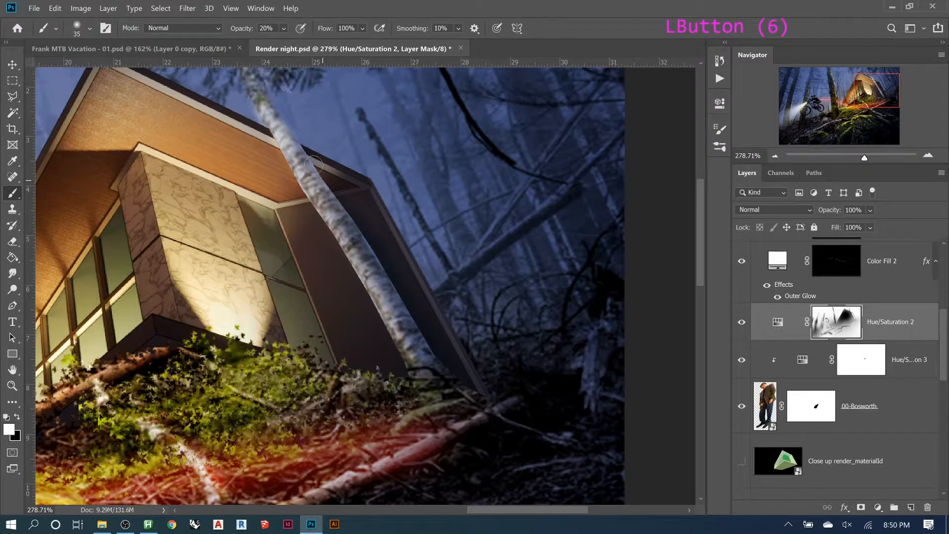
- Refine the Hue/Saturation 2 mask with a 20 px white brush where the birch trunk crosses the roof edge
{"action": "key", "text": "bracketleft"}
{"action": "key", "text": "bracketleft"}
{"action": "key", "text": "bracketleft"}
{"action": "key", "text": "bracketleft"}
{"action": "key", "text": "bracketleft"}
{"action": "key", "text": "bracketleft"}
{"action": "key", "text": "bracketright"}
{"action": "key", "text": "bracketright"}
{"action": "key", "text": "bracketright"}
{"action": "left_click_drag", "start_coordinate": [311, 166], "coordinate": [328, 199]}
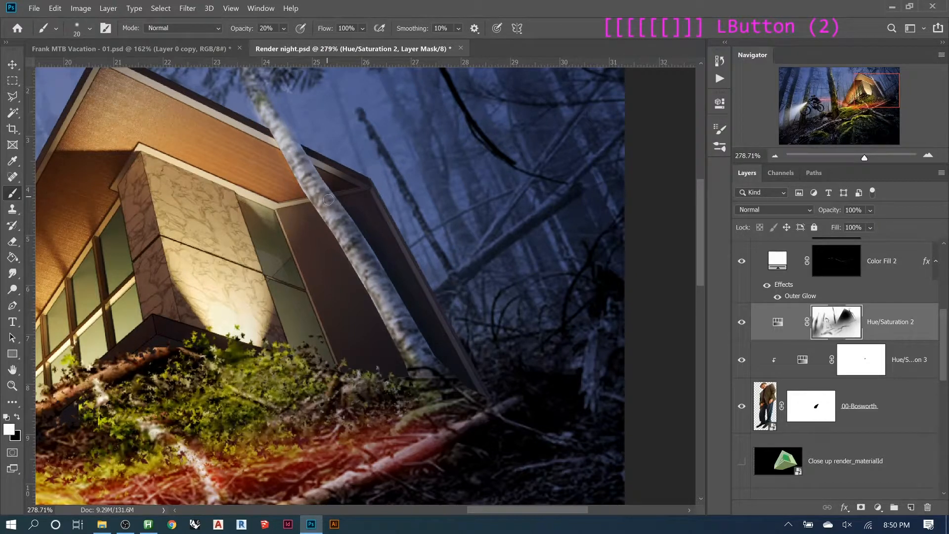
{"action": "left_click_drag", "start_coordinate": [337, 204], "coordinate": [316, 172]}
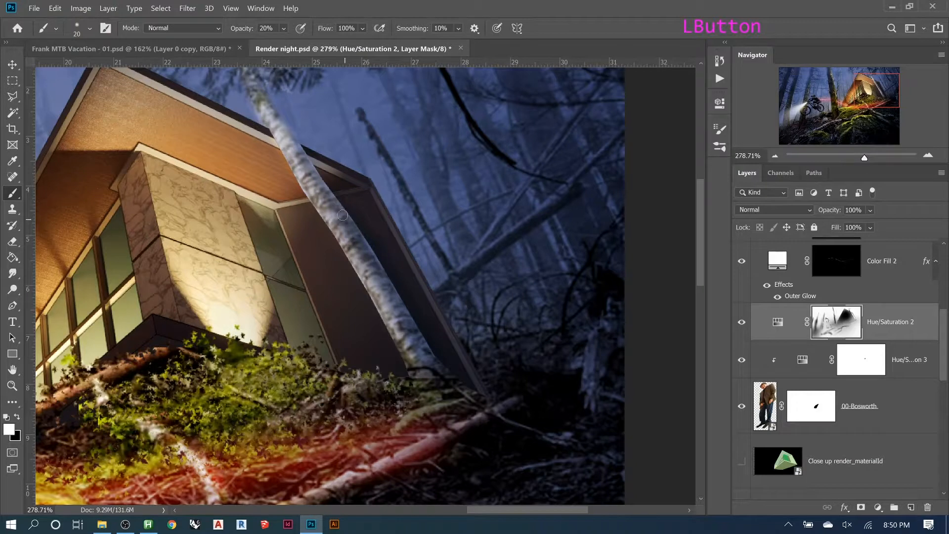
- Paint white at 60% brush opacity on the Hue/Saturation 2 mask, down the trunk and along the wall to its base
{"action": "key", "text": "6"}
{"action": "left_click_drag", "start_coordinate": [295, 147], "coordinate": [333, 203]}
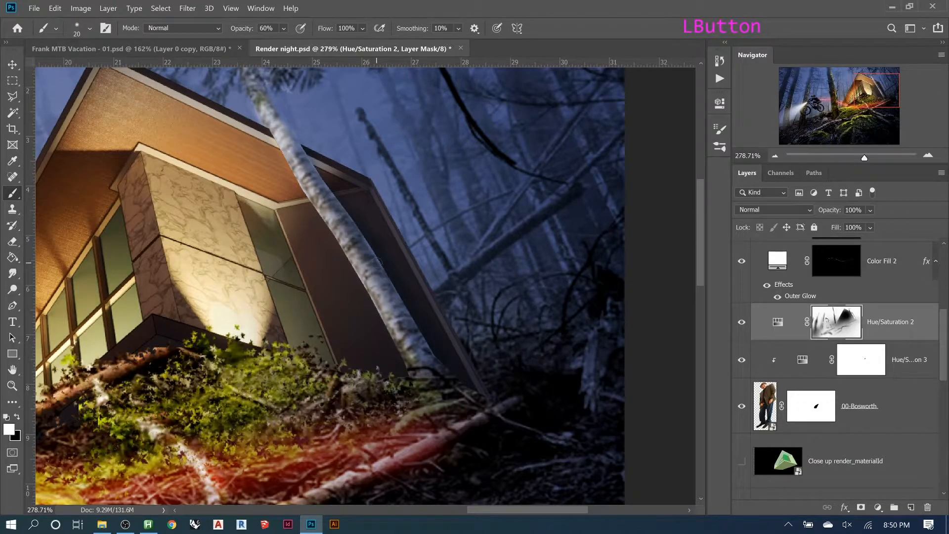
{"action": "left_click_drag", "start_coordinate": [366, 244], "coordinate": [454, 381]}
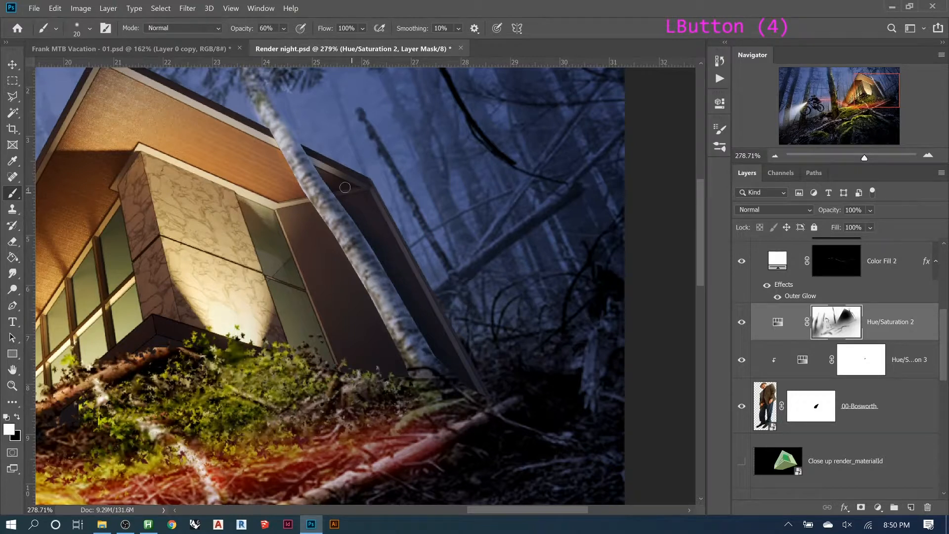
- Try further 60% brush strokes on the mask where the trunk meets the roof edge, and undo them
{"action": "mouse_move", "coordinate": [311, 163]}
{"action": "left_mouse_down"}
{"action": "mouse_move", "coordinate": [265, 98]}
{"action": "mouse_move", "coordinate": [324, 181]}
{"action": "mouse_move", "coordinate": [309, 146]}
{"action": "left_mouse_up"}
{"action": "key", "text": "x"}
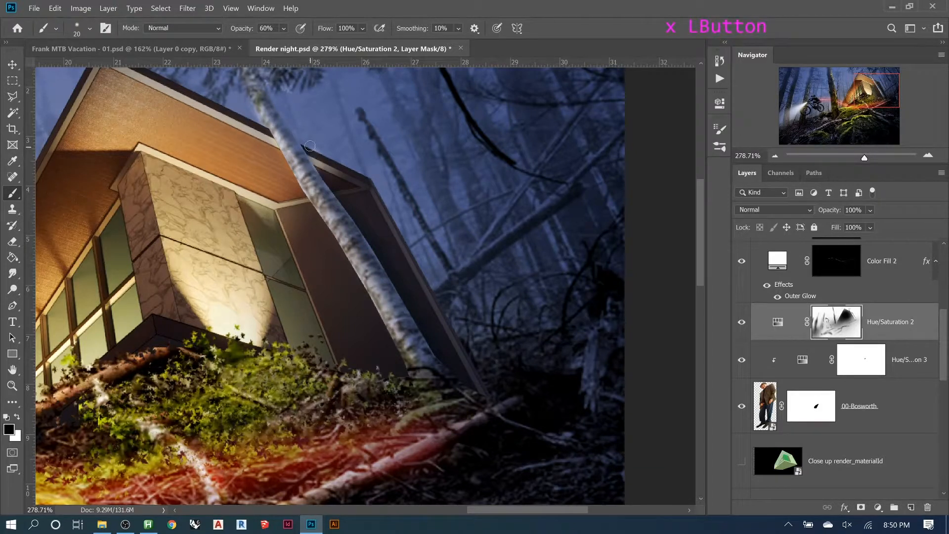
{"action": "key", "text": "ctrl+z"}
{"action": "key", "text": "ctrl+z"}
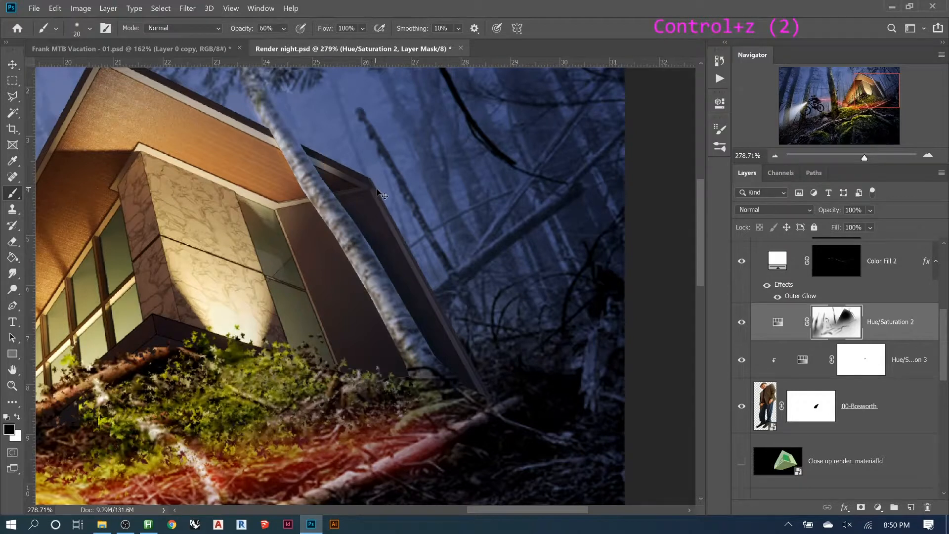
- Open the Color Fill 1 layer's colour for editing and move the dialog clear of the image
{"action": "scroll", "coordinate": [395, 196], "scroll_direction": "down", "scroll_amount": 5}
{"action": "scroll", "coordinate": [508, 182], "scroll_direction": "down", "scroll_amount": 5}
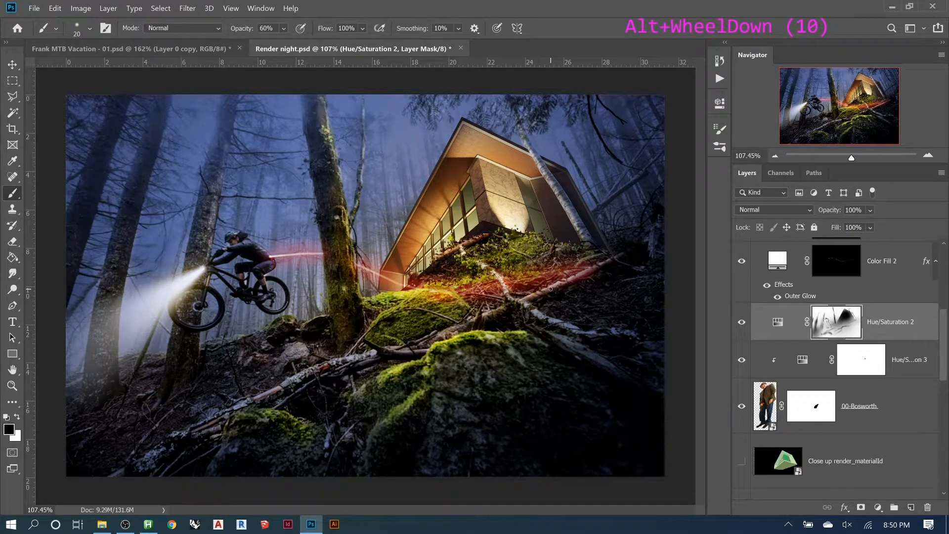
{"action": "scroll", "coordinate": [833, 349], "scroll_direction": "up", "scroll_amount": 5}
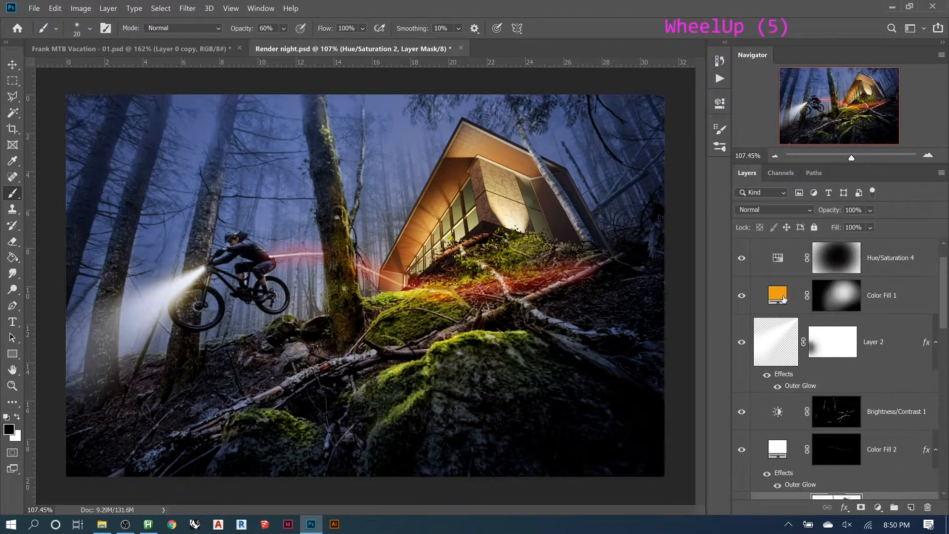
{"action": "left_click", "coordinate": [783, 299]}
{"action": "double_click", "coordinate": [783, 299]}
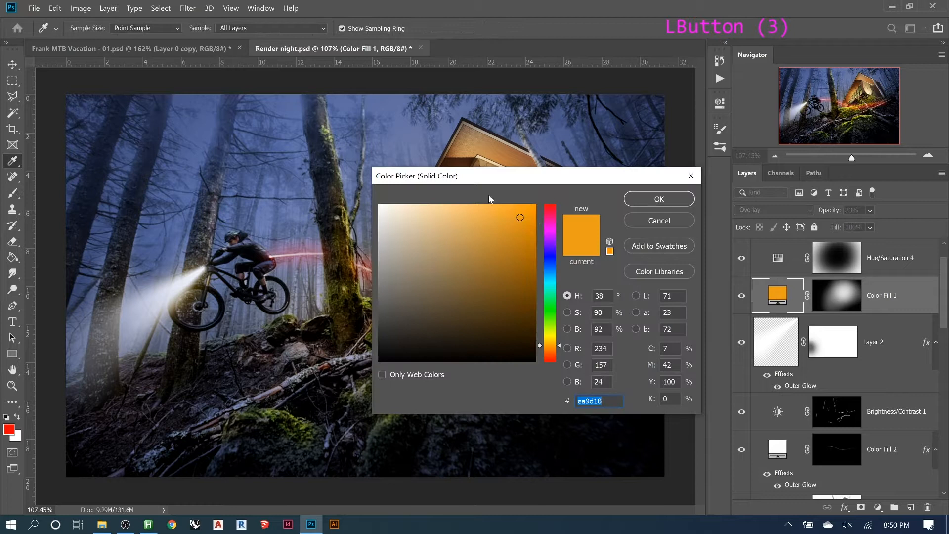
{"action": "left_click_drag", "start_coordinate": [488, 177], "coordinate": [756, 192]}
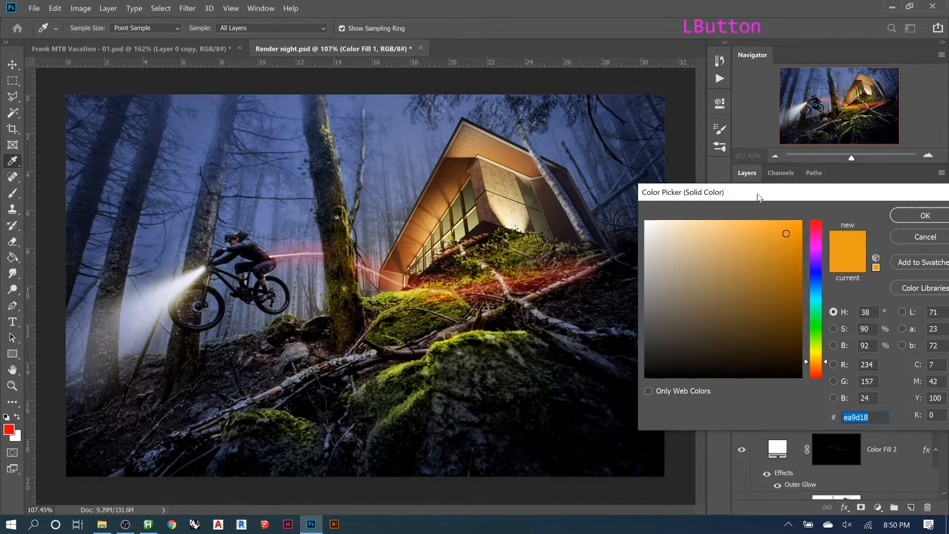
- Try other hues for the Color Fill 1 glow, including purple 9c14c8, magenta e415ce and pink cc3765
{"action": "left_click", "coordinate": [813, 321]}
{"action": "left_click", "coordinate": [816, 302]}
{"action": "left_click_drag", "start_coordinate": [816, 303], "coordinate": [768, 246]}
{"action": "left_click", "coordinate": [832, 261]}
{"action": "left_click", "coordinate": [817, 261]}
{"action": "left_click_drag", "start_coordinate": [817, 261], "coordinate": [816, 252]}
{"action": "left_click", "coordinate": [787, 254]}
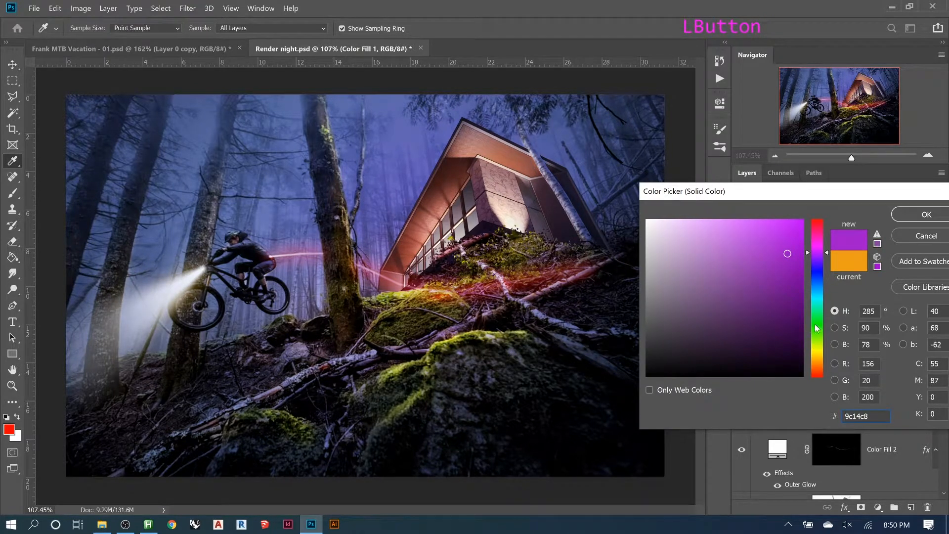
{"action": "left_click_drag", "start_coordinate": [818, 250], "coordinate": [789, 236]}
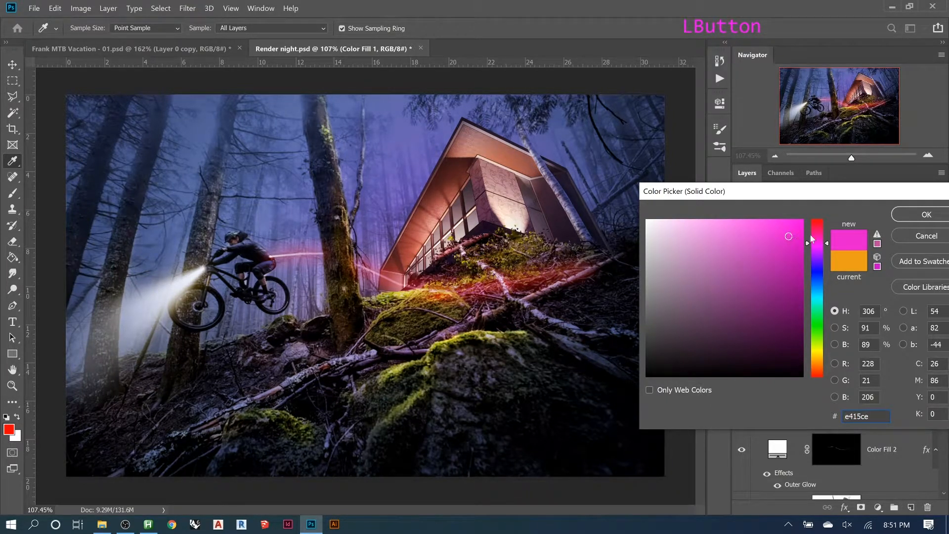
{"action": "left_click_drag", "start_coordinate": [814, 238], "coordinate": [814, 227]}
- Restore the orange fill, brighten it to f1a014, and set the Color Fill 1 layer's opacity to 33%
{"action": "left_click", "coordinate": [849, 256]}
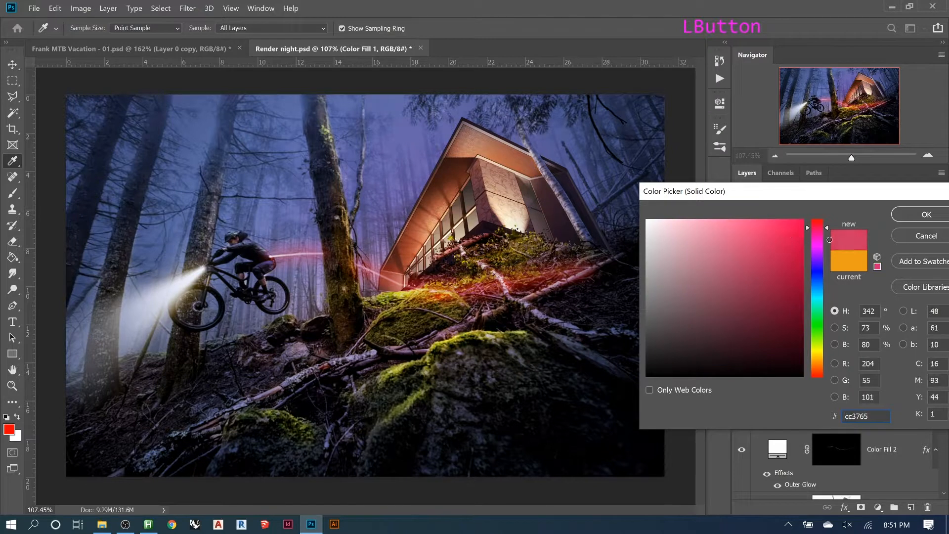
{"action": "left_click_drag", "start_coordinate": [778, 257], "coordinate": [790, 228]}
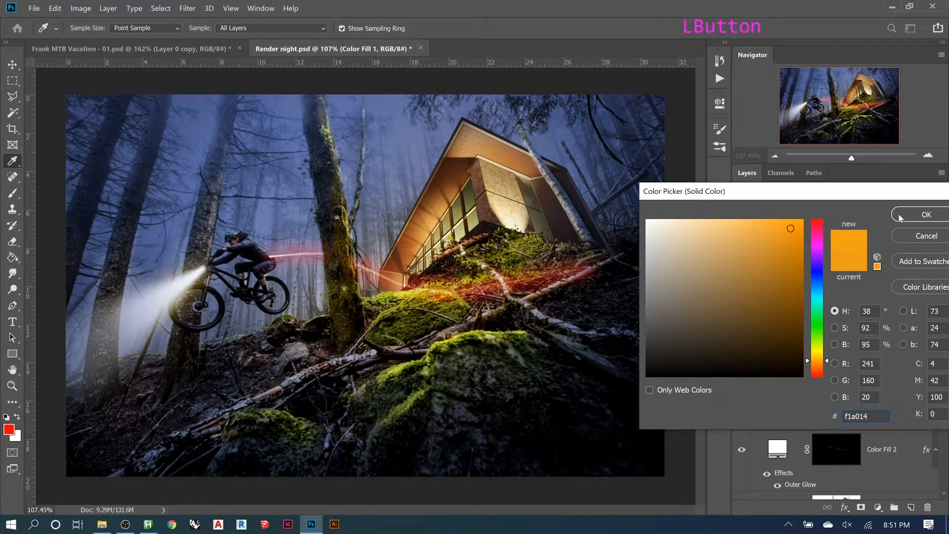
{"action": "left_click", "coordinate": [897, 218]}
{"action": "left_click_drag", "start_coordinate": [831, 215], "coordinate": [837, 215]}
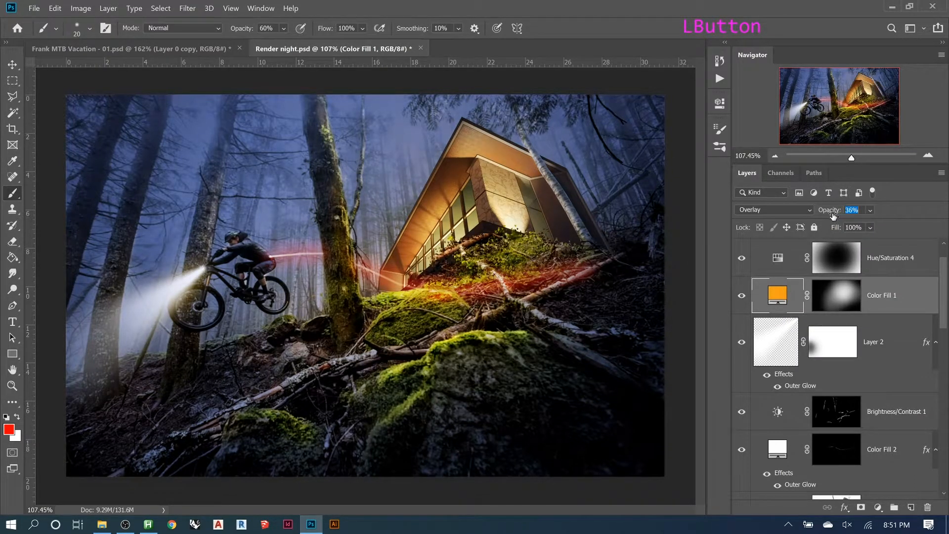
{"action": "left_click_drag", "start_coordinate": [830, 215], "coordinate": [830, 216]}
- Create a new empty layer directly above Layer 2
{"action": "scroll", "coordinate": [848, 386], "scroll_direction": "down", "scroll_amount": 1}
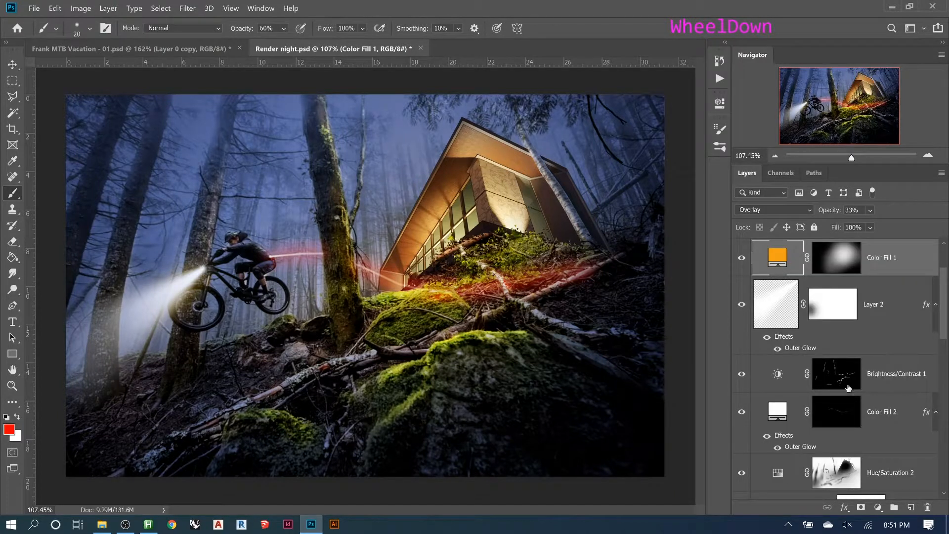
{"action": "scroll", "coordinate": [848, 387], "scroll_direction": "down", "scroll_amount": 1}
{"action": "scroll", "coordinate": [848, 386], "scroll_direction": "up", "scroll_amount": 10}
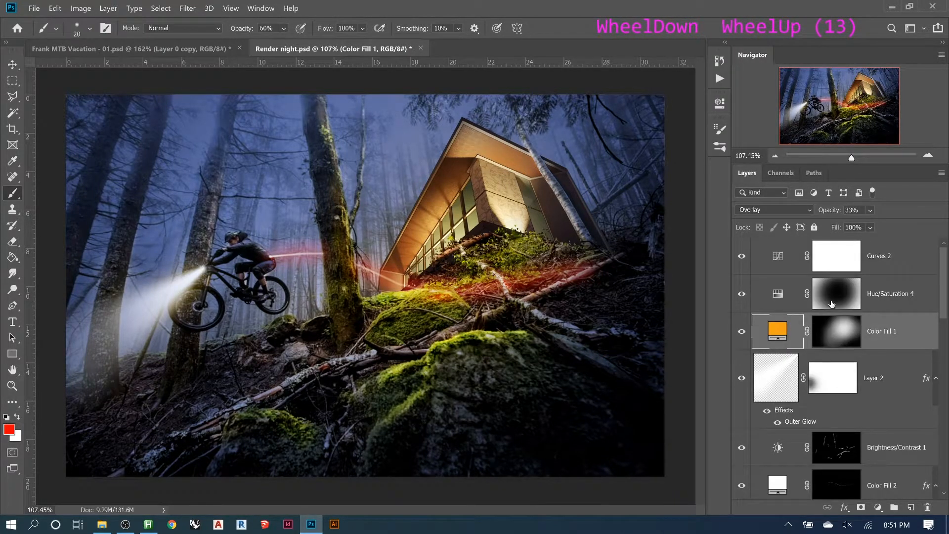
{"action": "left_click", "coordinate": [835, 262]}
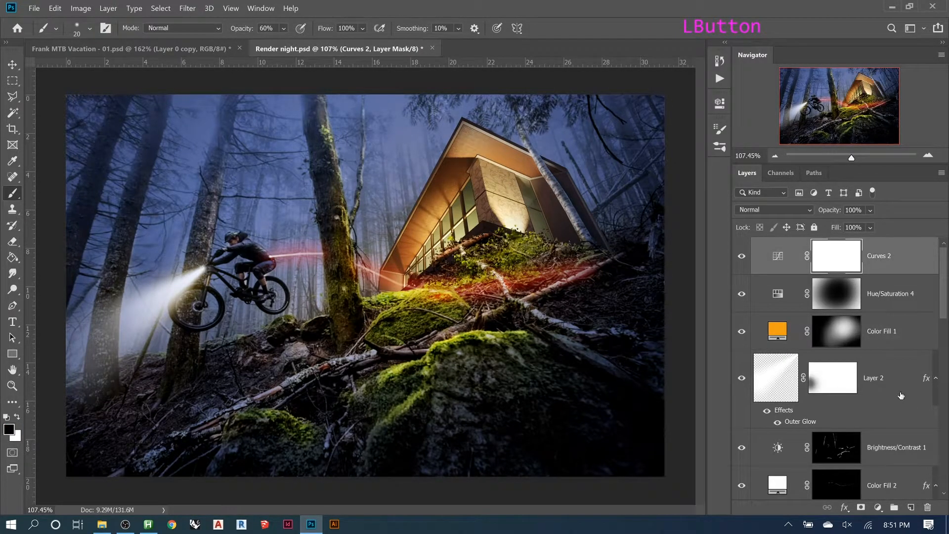
{"action": "left_click", "coordinate": [901, 395]}
{"action": "left_click", "coordinate": [910, 507]}
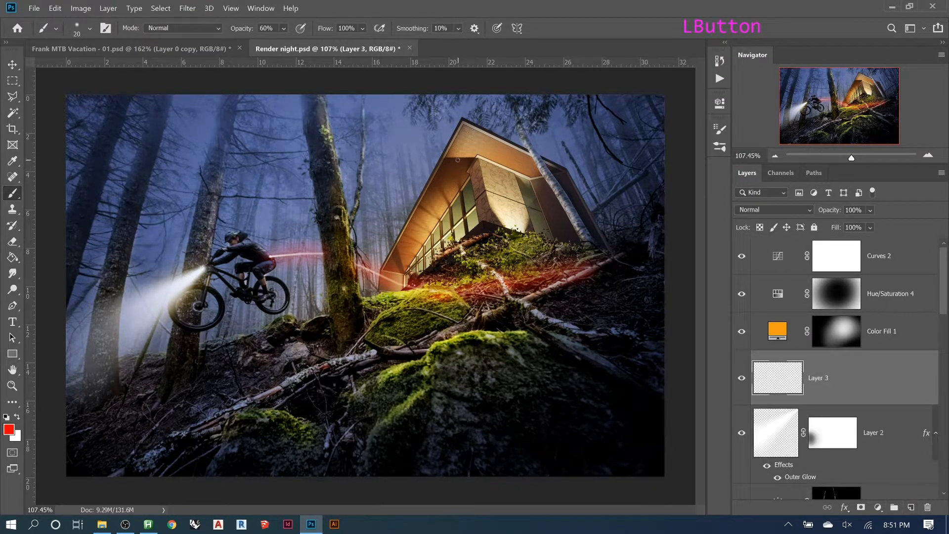
- Outline a polygonal lasso selection from the house front across the sky and trees, returning past the biker to the house's lower corner
{"action": "key", "text": "l"}
{"action": "left_click", "coordinate": [469, 174]}
{"action": "left_click", "coordinate": [222, 75]}
{"action": "left_click", "coordinate": [160, 108]}
{"action": "left_click", "coordinate": [138, 127]}
{"action": "left_click", "coordinate": [127, 143]}
{"action": "left_click", "coordinate": [126, 163]}
{"action": "left_click", "coordinate": [128, 201]}
{"action": "left_click", "coordinate": [138, 220]}
{"action": "left_click", "coordinate": [159, 230]}
{"action": "left_click", "coordinate": [215, 246]}
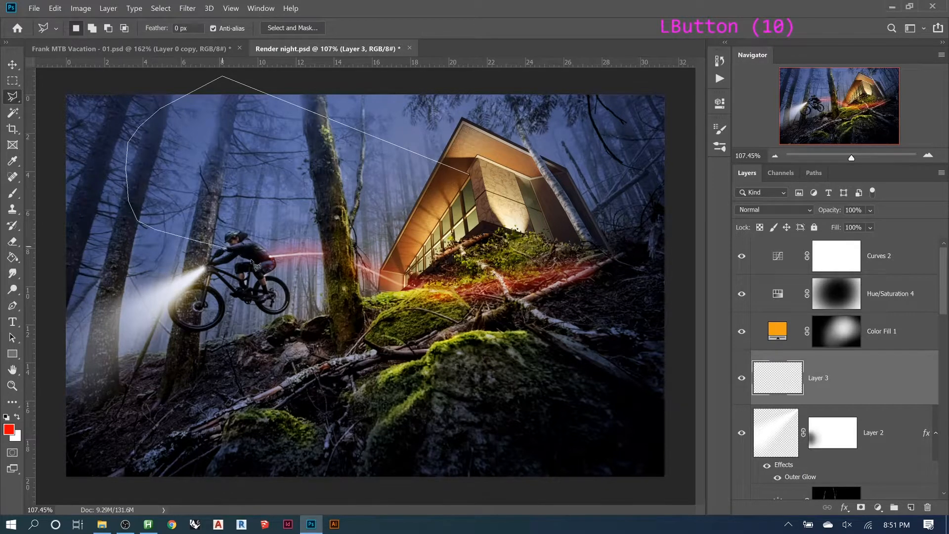
{"action": "double_click", "coordinate": [407, 274]}
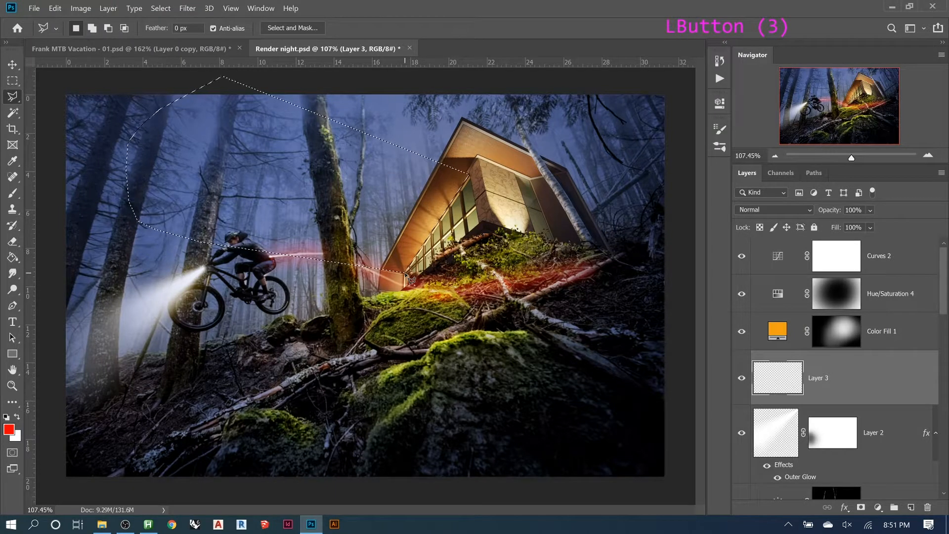
- Set up the Gradient tool with white as the foreground colour and the Foreground to Transparent preset
{"action": "key", "text": "g"}
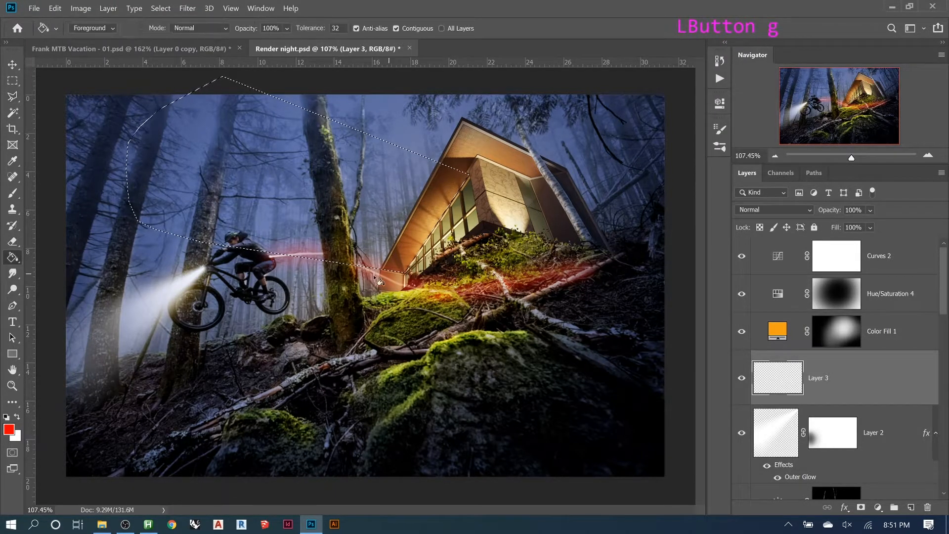
{"action": "key", "text": "x"}
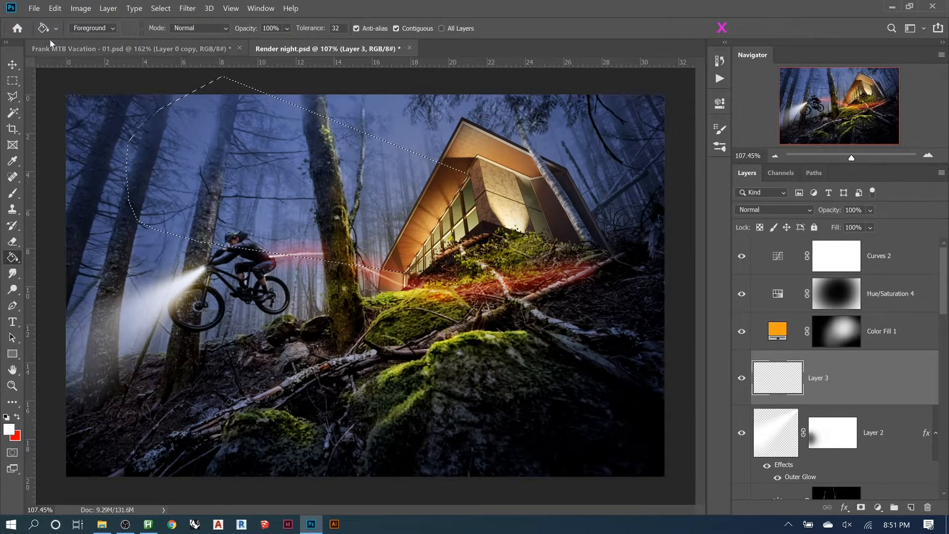
{"action": "key", "text": "g"}
{"action": "key", "text": "g"}
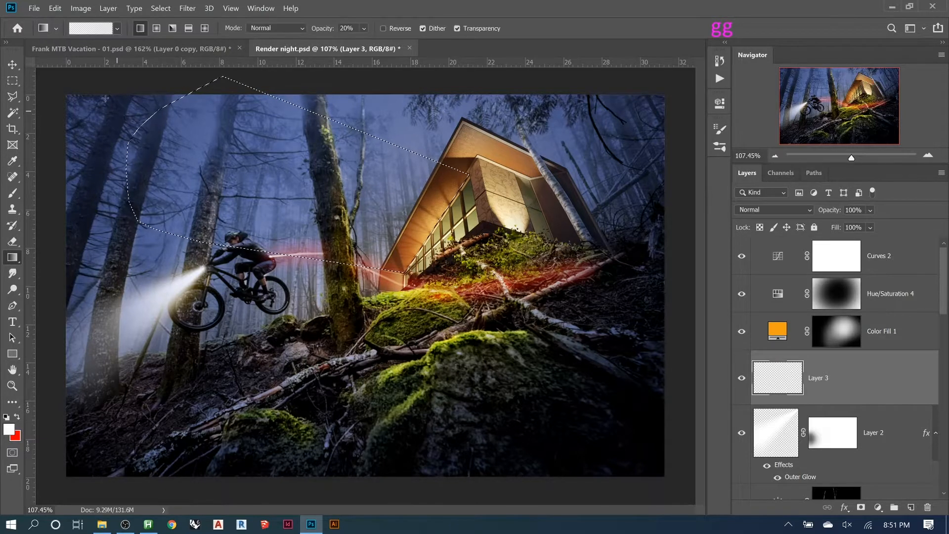
{"action": "left_click", "coordinate": [56, 29]}
{"action": "left_click", "coordinate": [86, 29]}
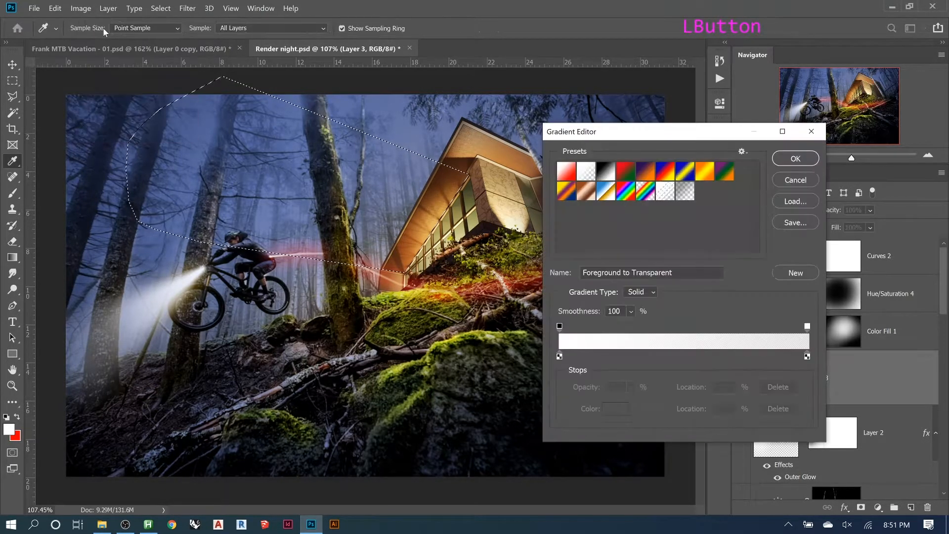
{"action": "left_click", "coordinate": [582, 174]}
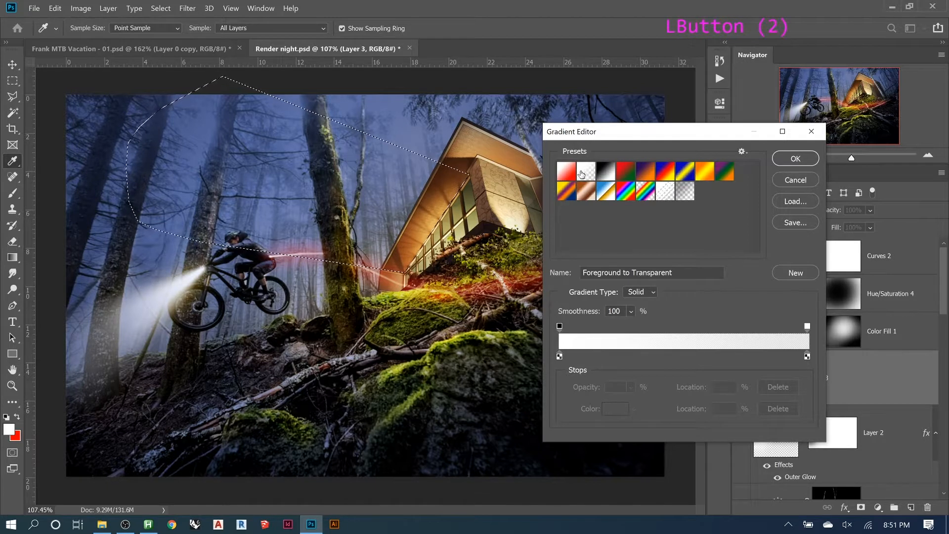
{"action": "left_click", "coordinate": [796, 159]}
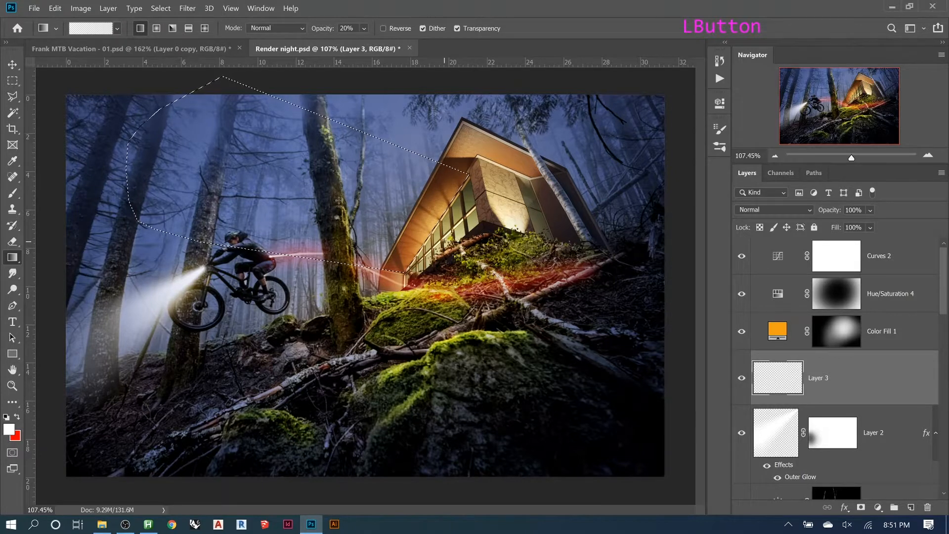
- Fade white gradients from the house front across the selected area on Layer 3, deselect, and set the layer's blend mode to Overlay
{"action": "left_click_drag", "start_coordinate": [186, 158], "coordinate": [186, 158]}
{"action": "mouse_move", "coordinate": [253, 172]}
{"action": "left_mouse_down"}
{"action": "mouse_move", "coordinate": [429, 246]}
{"action": "mouse_move", "coordinate": [326, 197]}
{"action": "left_mouse_up"}
{"action": "mouse_move", "coordinate": [433, 247]}
{"action": "left_mouse_down"}
{"action": "mouse_move", "coordinate": [321, 200]}
{"action": "mouse_move", "coordinate": [336, 222]}
{"action": "mouse_move", "coordinate": [303, 219]}
{"action": "left_mouse_up"}
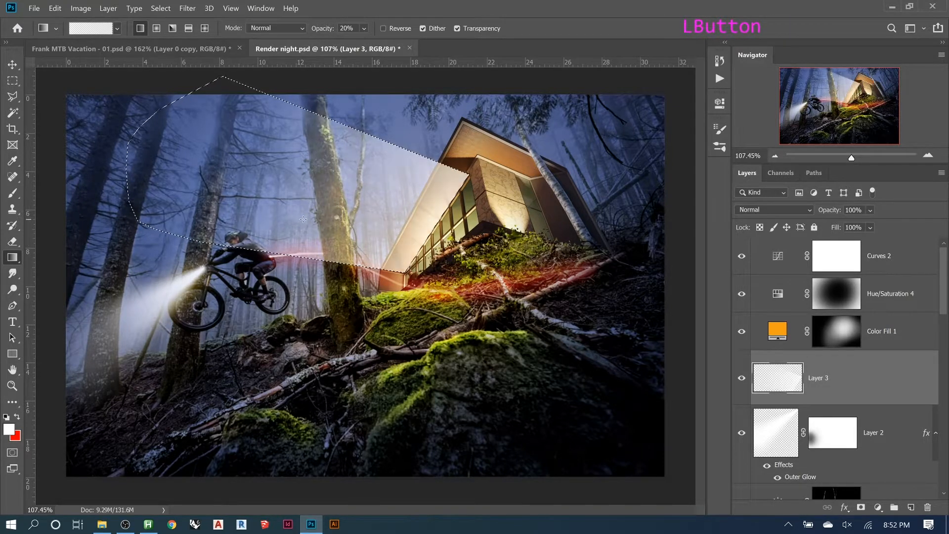
{"action": "left_click_drag", "start_coordinate": [445, 250], "coordinate": [331, 218]}
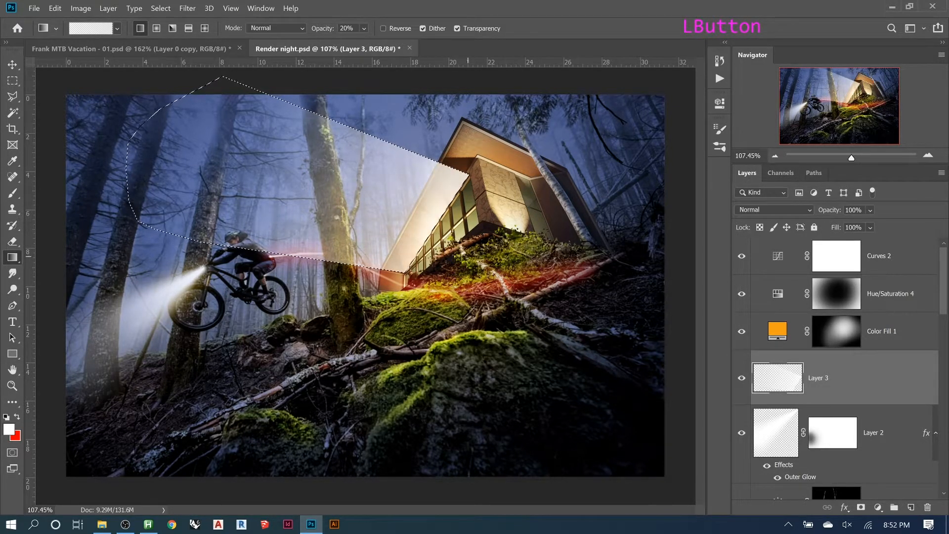
{"action": "key", "text": "ctrl+d"}
{"action": "left_click", "coordinate": [771, 209]}
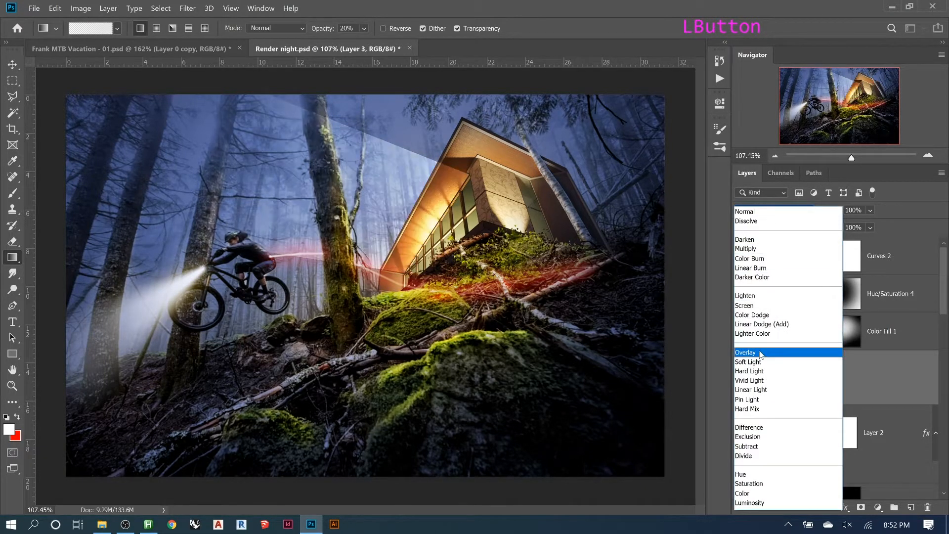
{"action": "left_click", "coordinate": [760, 354]}
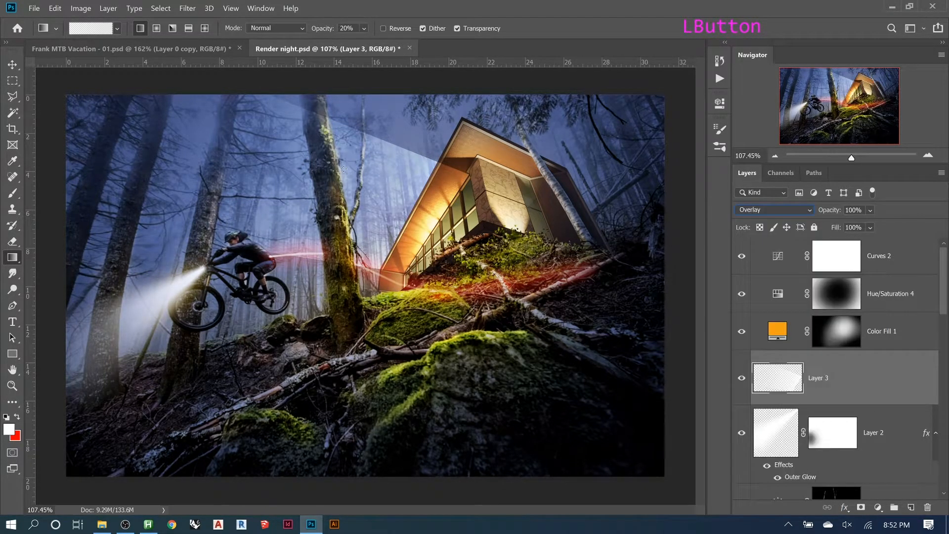
- Outline the mossy tree trunk between biker and house with the Polygonal Lasso, erase Layer 3's light inside it, and deselect
{"action": "left_click_drag", "start_coordinate": [329, 89], "coordinate": [330, 89]}
{"action": "key", "text": "l"}
{"action": "key", "text": "l"}
{"action": "key", "text": "l"}
{"action": "key", "text": "Return"}
{"action": "key", "text": "l"}
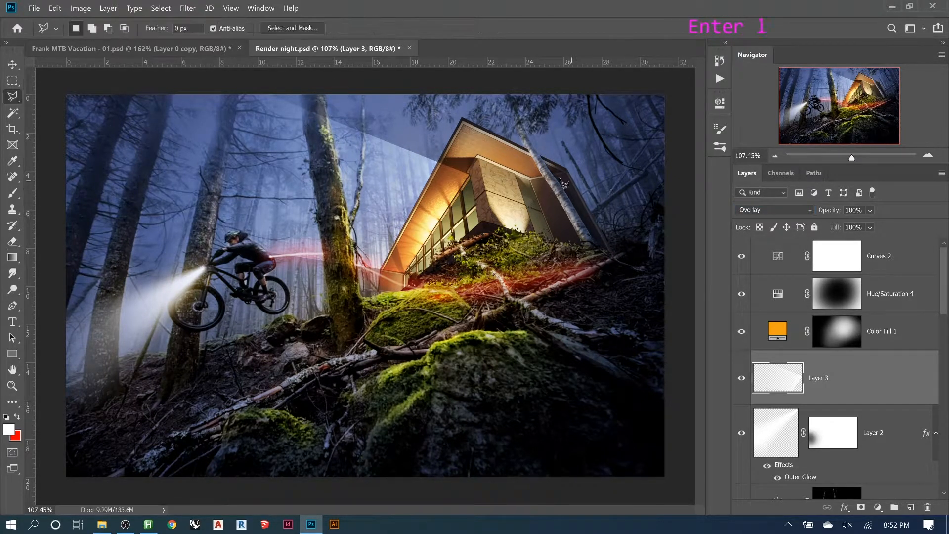
{"action": "left_click", "coordinate": [330, 83]}
{"action": "left_click", "coordinate": [326, 96]}
{"action": "left_click", "coordinate": [346, 213]}
{"action": "left_click", "coordinate": [355, 250]}
{"action": "left_click", "coordinate": [356, 261]}
{"action": "left_click", "coordinate": [357, 277]}
{"action": "left_click", "coordinate": [357, 288]}
{"action": "left_click", "coordinate": [357, 293]}
{"action": "left_click", "coordinate": [345, 290]}
{"action": "left_click", "coordinate": [324, 264]}
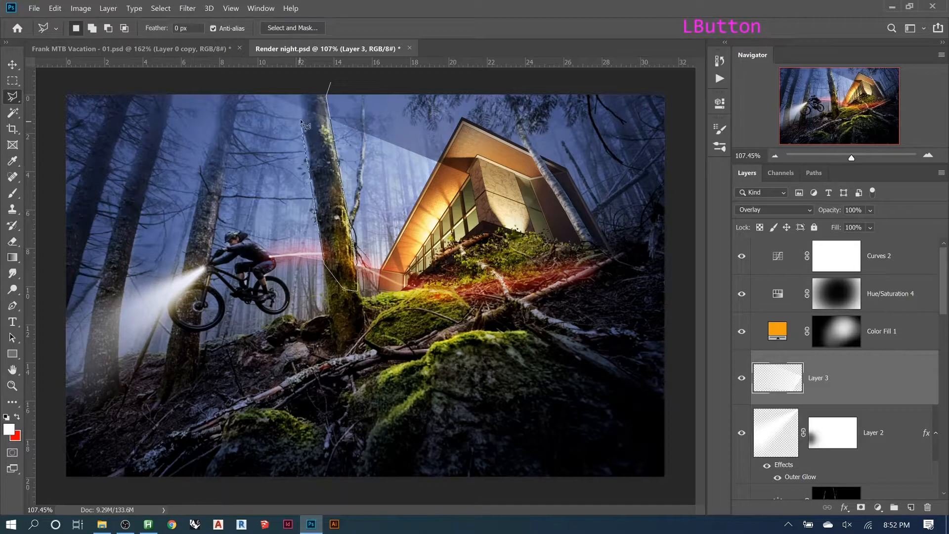
{"action": "left_click", "coordinate": [299, 104]}
{"action": "left_click", "coordinate": [300, 95]}
{"action": "double_click", "coordinate": [300, 90]}
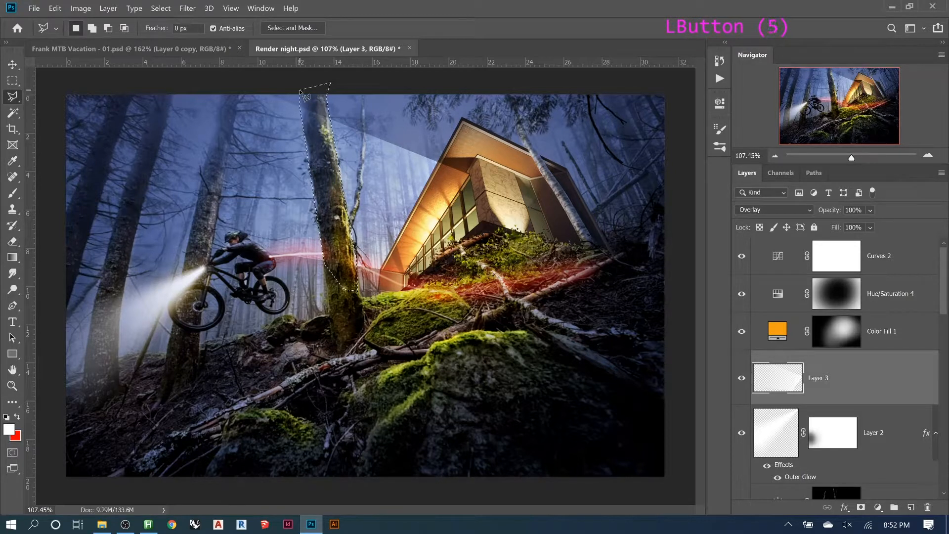
{"action": "key", "text": "Delete"}
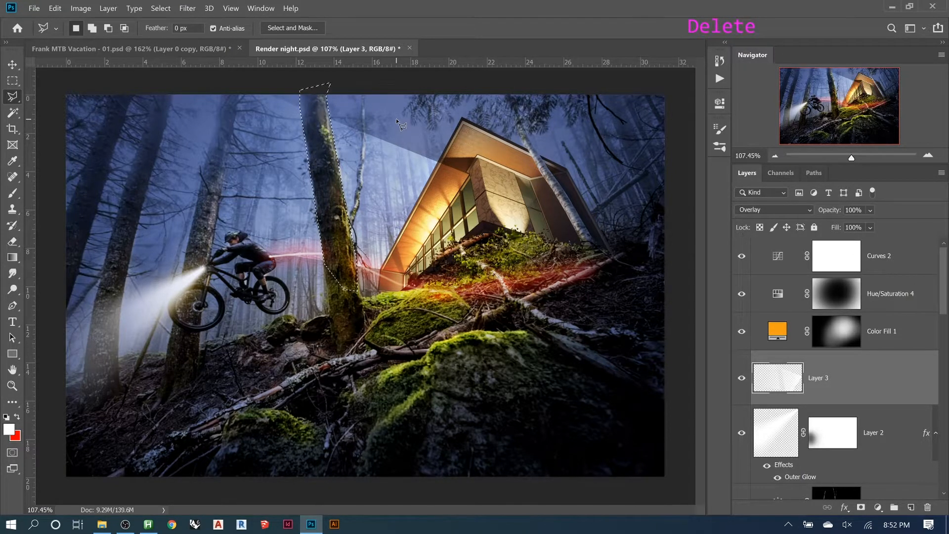
{"action": "key", "text": "ctrl+d"}
- Trace the thin tree just beside the mossy trunk with the Polygonal Lasso, erase Layer 3's light from it, and deselect
{"action": "left_click", "coordinate": [354, 244]}
{"action": "left_click", "coordinate": [355, 218]}
{"action": "left_click", "coordinate": [360, 198]}
{"action": "left_click", "coordinate": [361, 192]}
{"action": "left_click", "coordinate": [362, 188]}
{"action": "left_click", "coordinate": [362, 181]}
{"action": "left_click", "coordinate": [364, 173]}
{"action": "left_click", "coordinate": [364, 166]}
{"action": "left_click", "coordinate": [365, 129]}
{"action": "left_click", "coordinate": [365, 118]}
{"action": "left_click", "coordinate": [364, 106]}
{"action": "left_click", "coordinate": [364, 96]}
{"action": "left_click", "coordinate": [364, 91]}
{"action": "left_click", "coordinate": [362, 102]}
{"action": "left_click", "coordinate": [362, 113]}
{"action": "left_click", "coordinate": [363, 126]}
{"action": "left_click", "coordinate": [363, 133]}
{"action": "left_click", "coordinate": [363, 140]}
{"action": "left_click", "coordinate": [363, 147]}
{"action": "left_click", "coordinate": [364, 164]}
{"action": "left_click", "coordinate": [362, 171]}
{"action": "left_click", "coordinate": [361, 176]}
{"action": "left_click", "coordinate": [360, 183]}
{"action": "left_click", "coordinate": [360, 188]}
{"action": "left_click", "coordinate": [358, 194]}
{"action": "left_click", "coordinate": [356, 200]}
{"action": "left_click", "coordinate": [355, 206]}
{"action": "left_click", "coordinate": [355, 214]}
{"action": "left_click", "coordinate": [354, 219]}
{"action": "left_click", "coordinate": [352, 226]}
{"action": "left_click", "coordinate": [351, 232]}
{"action": "left_click", "coordinate": [349, 237]}
{"action": "left_click", "coordinate": [348, 244]}
{"action": "left_click", "coordinate": [346, 251]}
{"action": "double_click", "coordinate": [347, 258]}
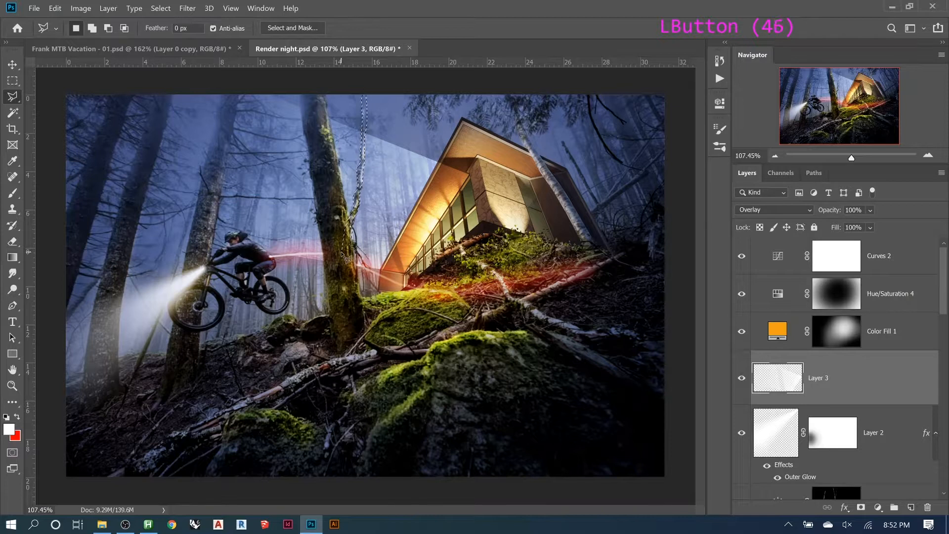
{"action": "key", "text": "Delete"}
{"action": "key", "text": "ctrl+d"}
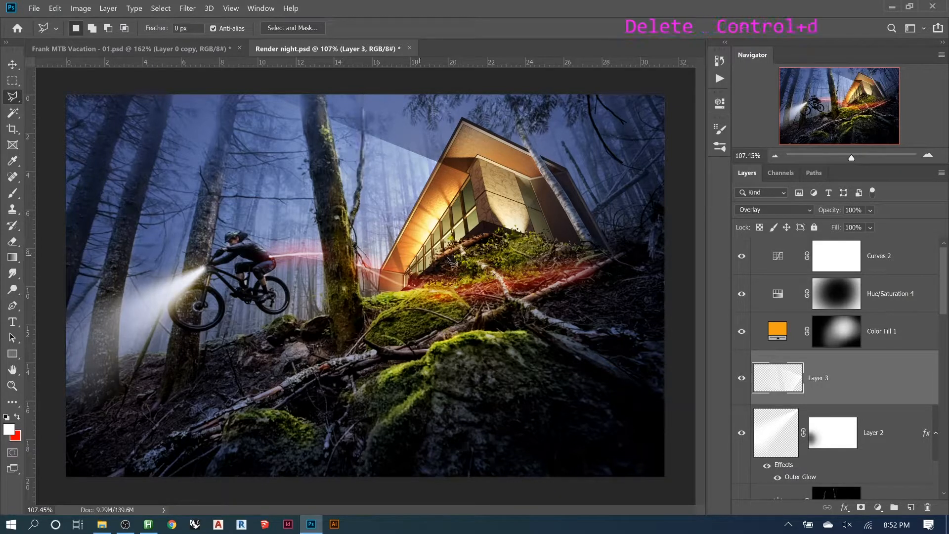
- Apply a Gaussian Blur to Layer 3 to soften the edges of the light beam
{"action": "left_click", "coordinate": [782, 379]}
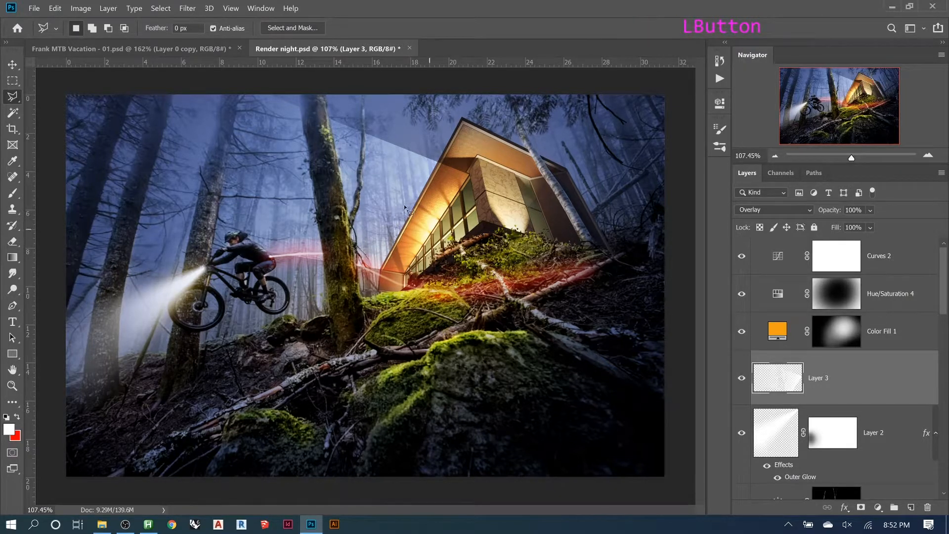
{"action": "left_click", "coordinate": [189, 9]}
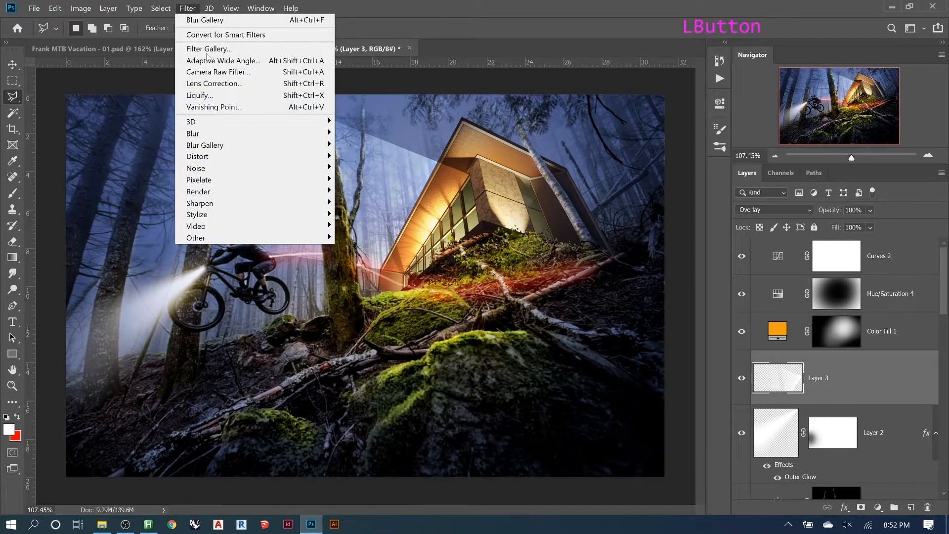
{"action": "mouse_move", "coordinate": [228, 134]}
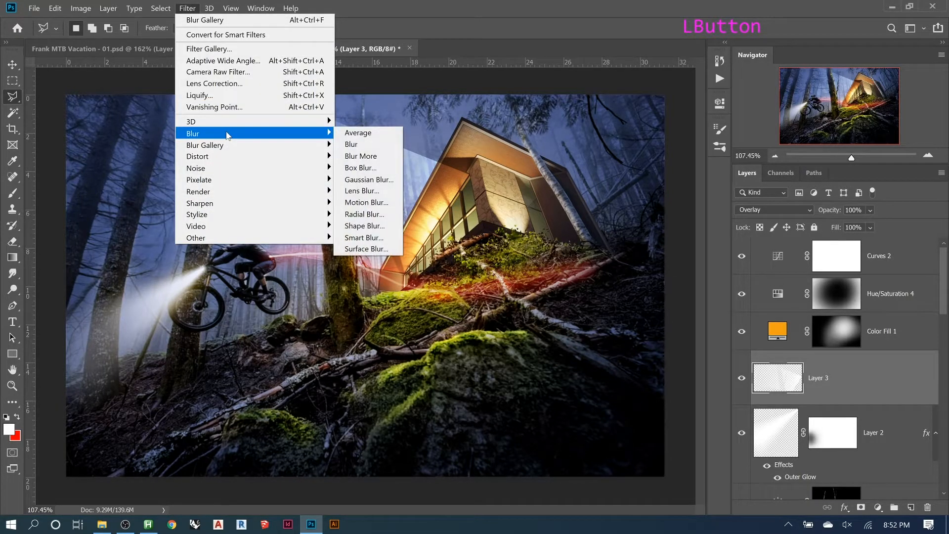
{"action": "left_click", "coordinate": [356, 179]}
{"action": "left_click_drag", "start_coordinate": [273, 111], "coordinate": [591, 246]}
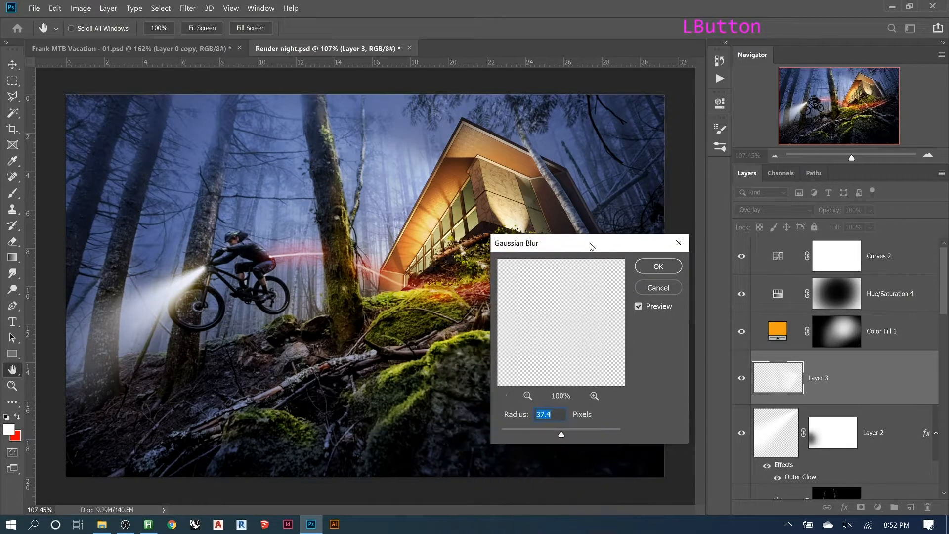
{"action": "left_click_drag", "start_coordinate": [559, 436], "coordinate": [538, 435]}
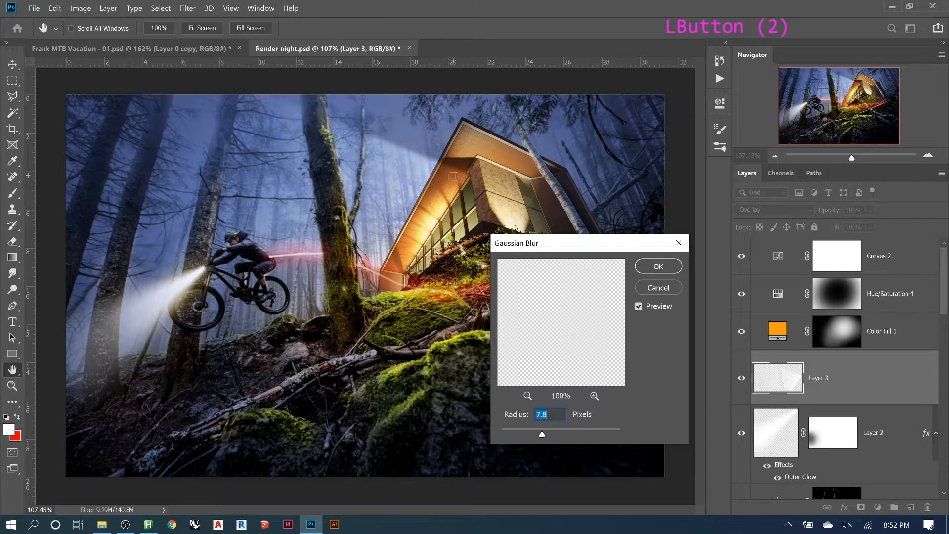
{"action": "left_click", "coordinate": [424, 143]}
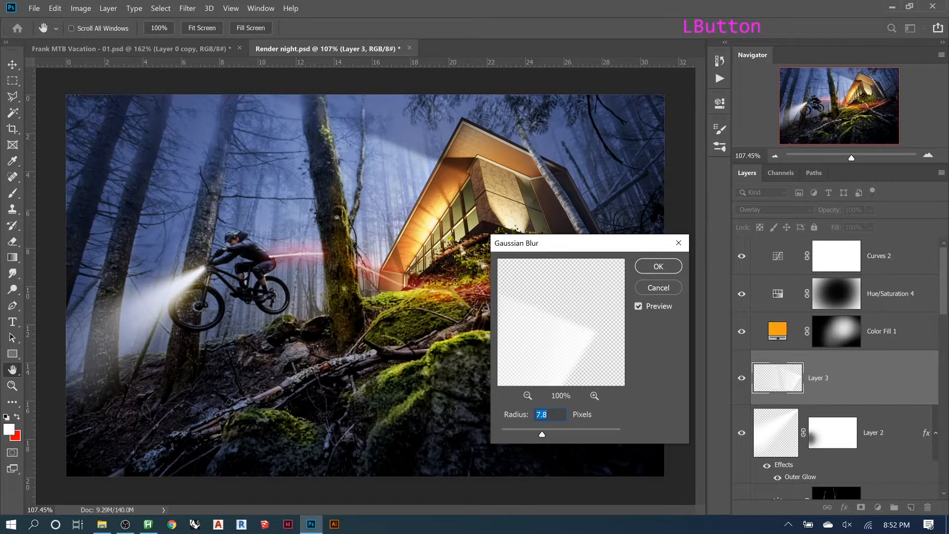
{"action": "left_click_drag", "start_coordinate": [547, 435], "coordinate": [557, 435]}
{"action": "left_click", "coordinate": [659, 267]}
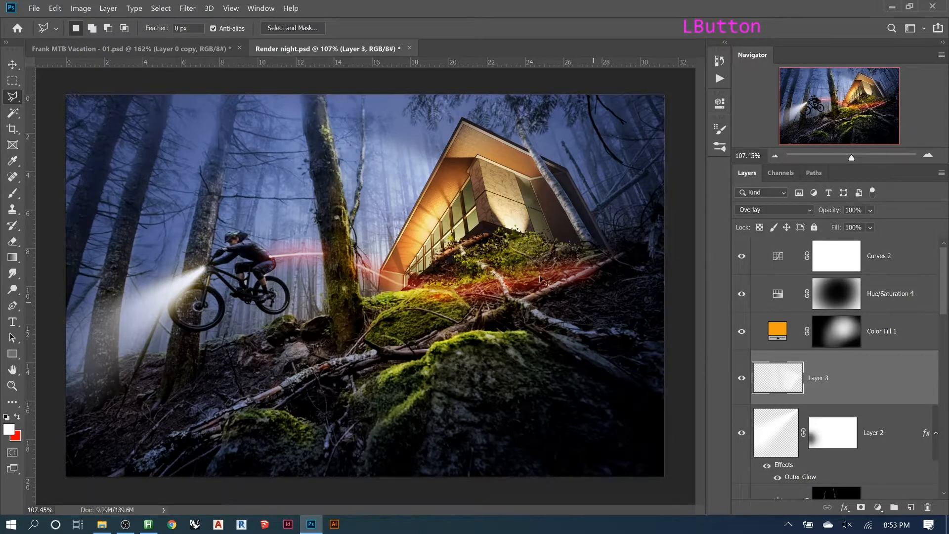
{"action": "key", "text": "ctrl+t"}
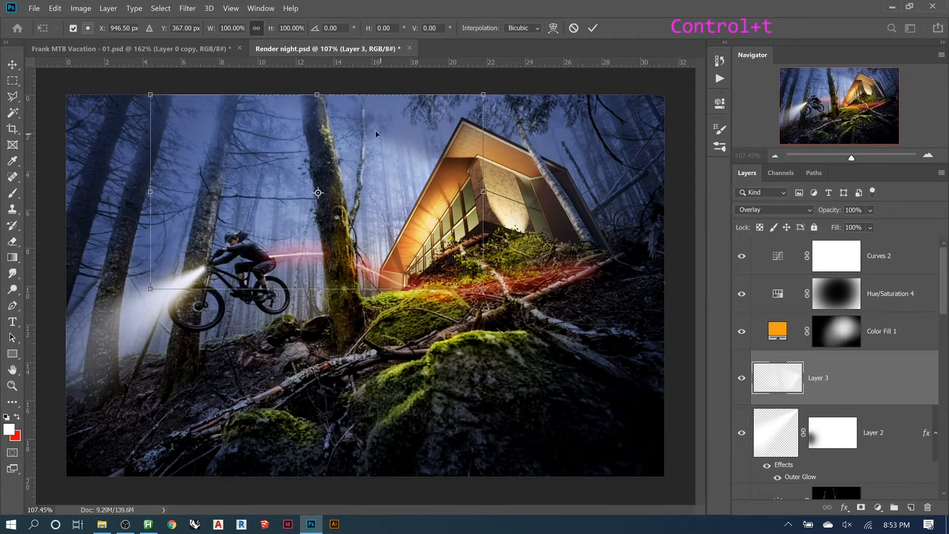
{"action": "key", "text": "Escape"}
{"action": "key", "text": "Escape"}
{"action": "key", "text": "Escape"}
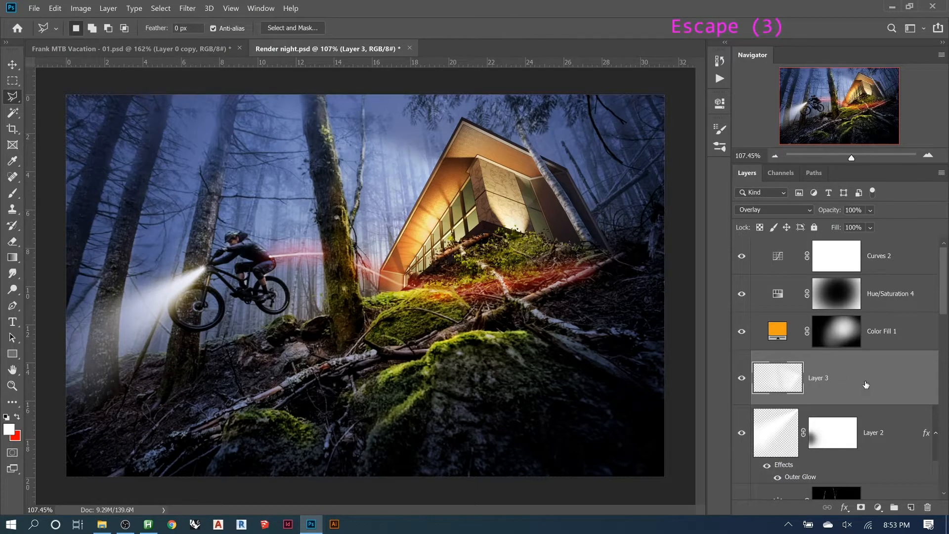
- Delete Layer 3 with the white light beam
{"action": "left_click", "coordinate": [840, 383]}
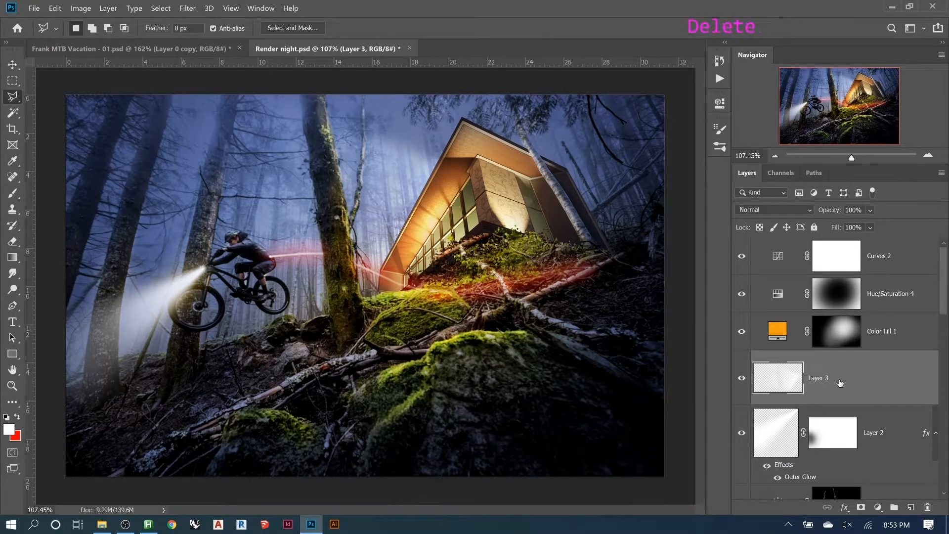
{"action": "key", "text": "Delete"}
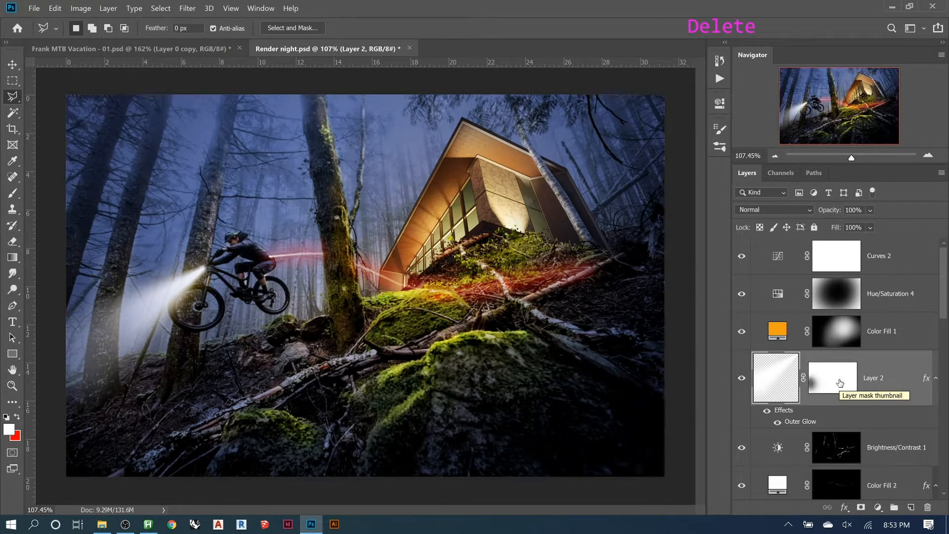
- Add an Exposure adjustment layer directly above Layer 2 and set its exposure to +0.56
{"action": "scroll", "coordinate": [823, 347], "scroll_direction": "up", "scroll_amount": 5}
{"action": "left_click", "coordinate": [879, 272]}
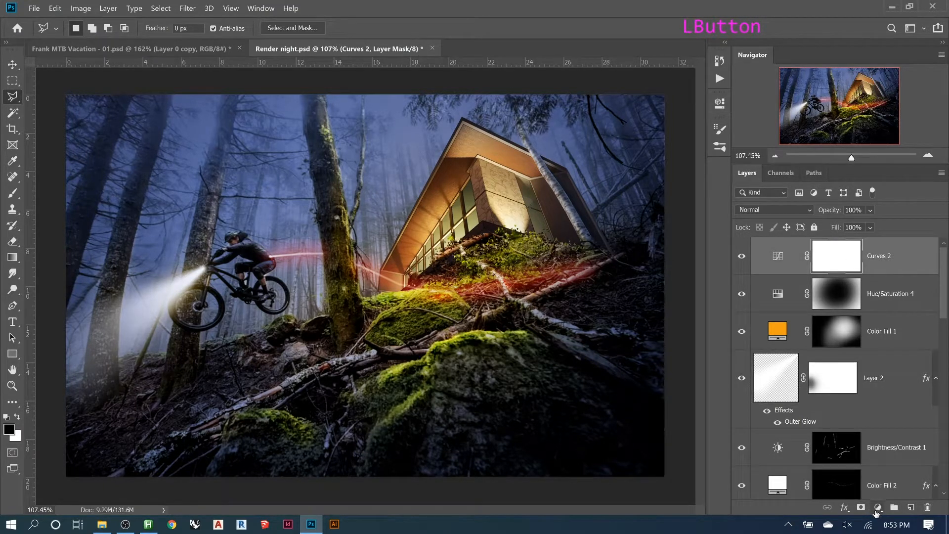
{"action": "left_click", "coordinate": [886, 385]}
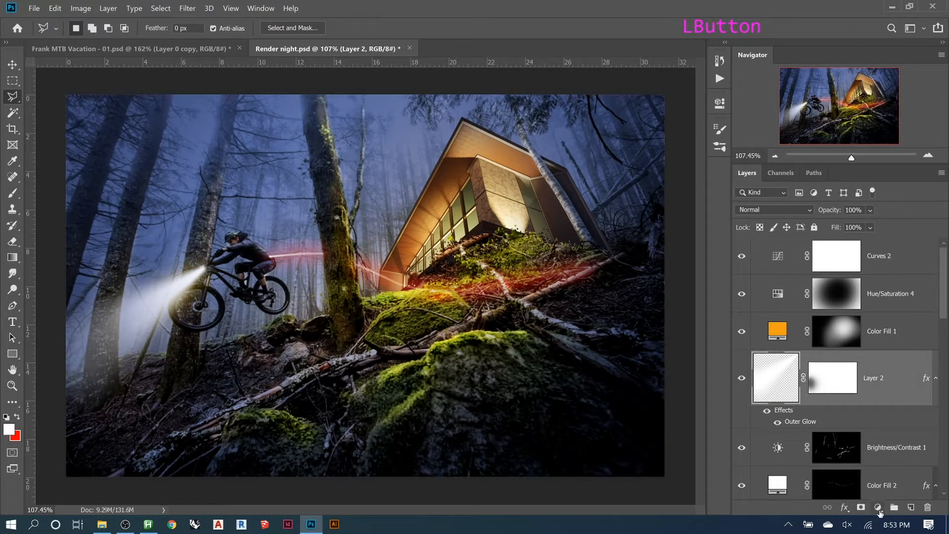
{"action": "left_click", "coordinate": [878, 507]}
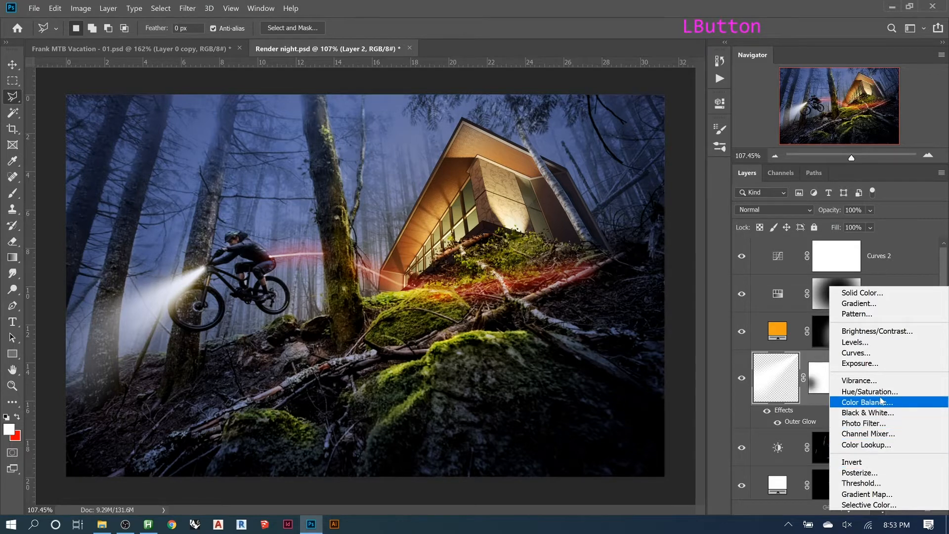
{"action": "left_click", "coordinate": [888, 366]}
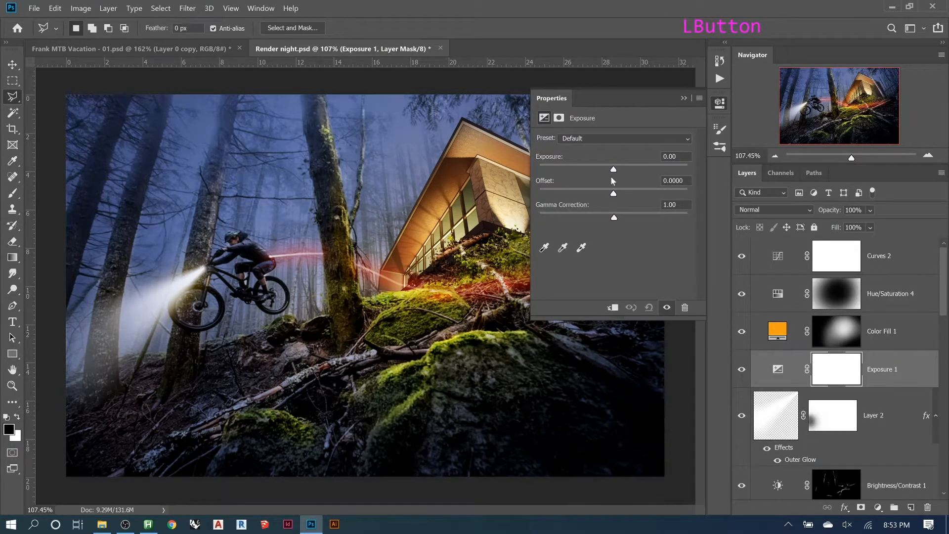
{"action": "left_click_drag", "start_coordinate": [613, 169], "coordinate": [621, 171]}
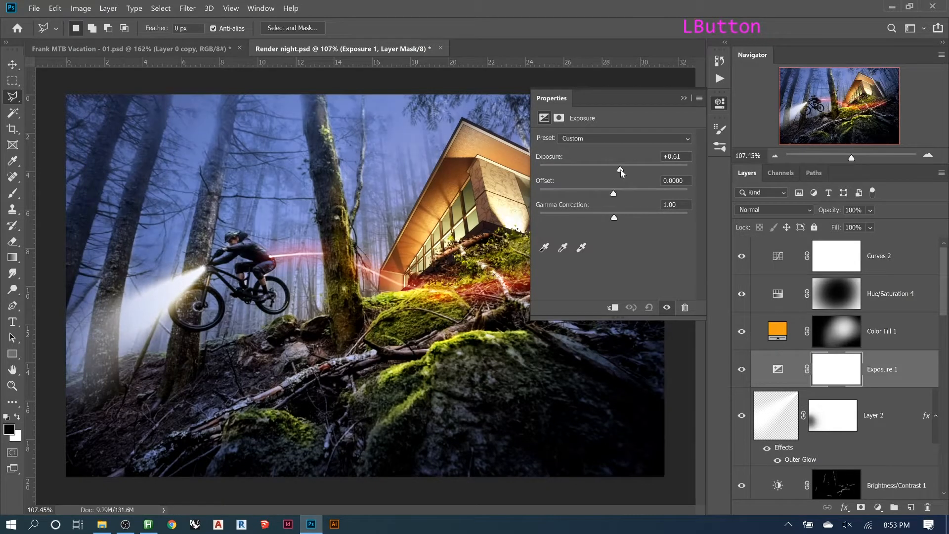
{"action": "left_click_drag", "start_coordinate": [620, 169], "coordinate": [621, 171]}
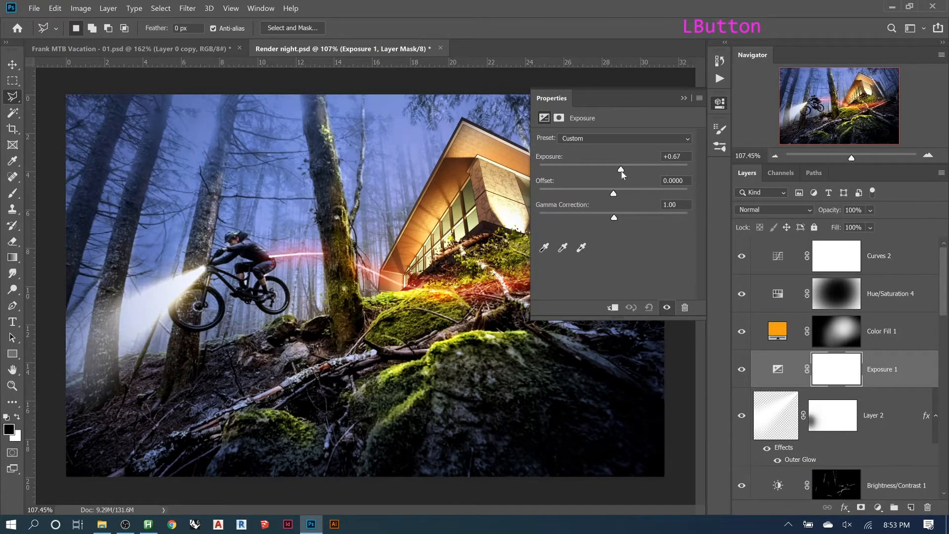
{"action": "left_click_drag", "start_coordinate": [621, 175], "coordinate": [621, 172]}
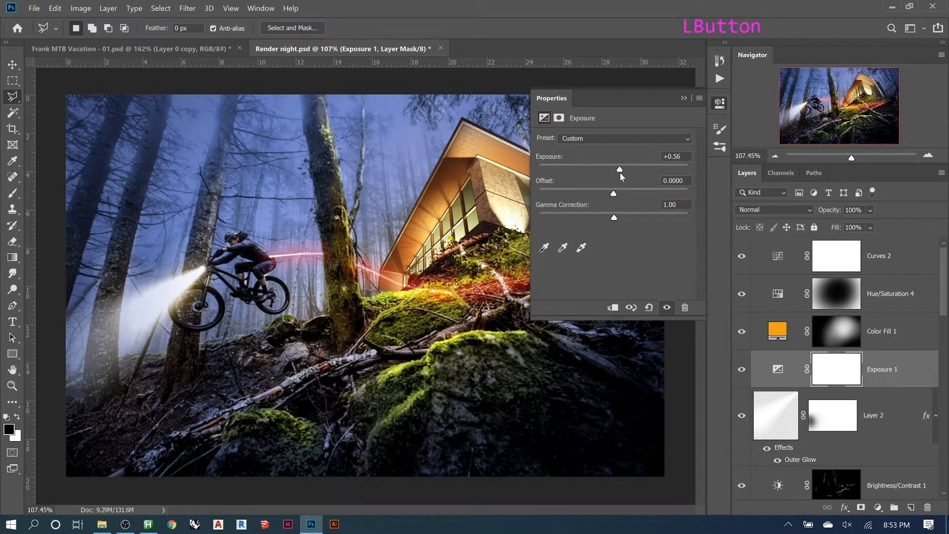
{"action": "left_click", "coordinate": [682, 99]}
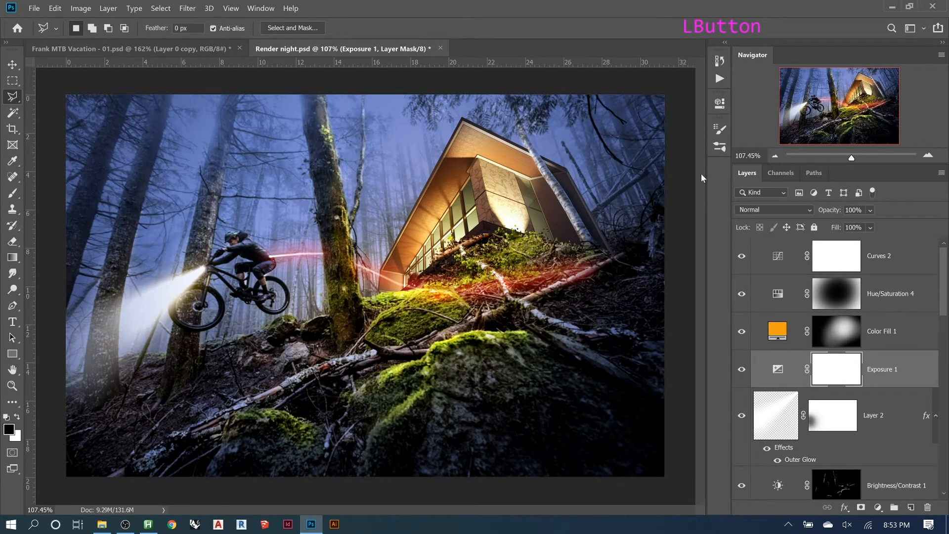